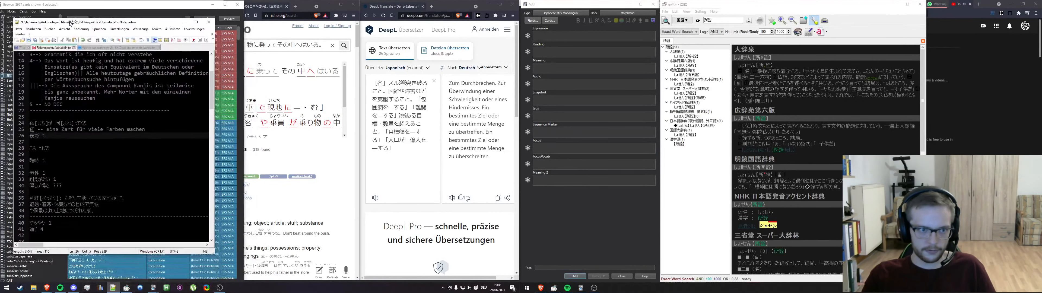
Move the notes window clear of the card browser and open the first sentence card in the list
left_click_drag(80, 28, 884, 34)
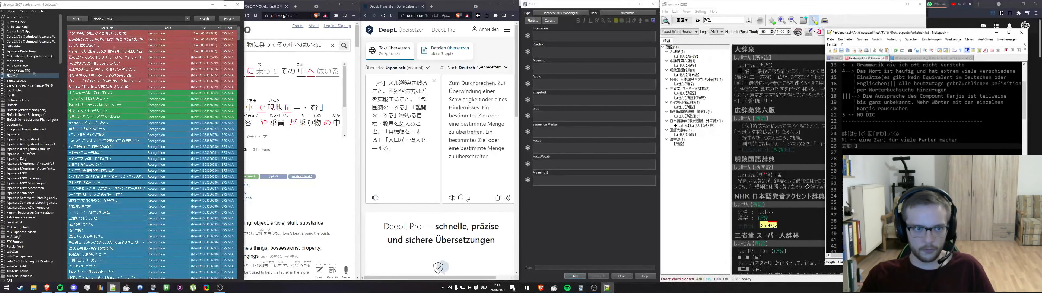
scroll(86, 81, "up", 4)
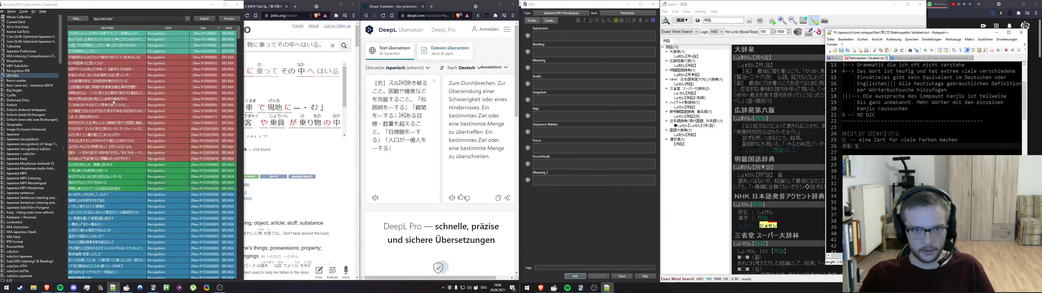
left_click(87, 87)
left_click(158, 33)
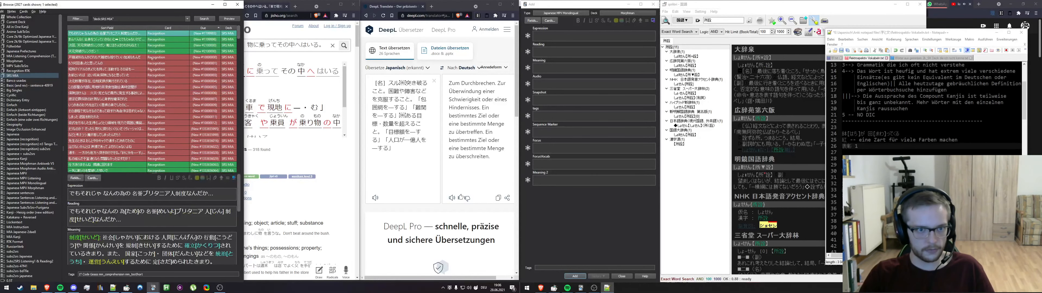
Select the block of new cards from the first card down to the last one before the scheduled cards
scroll(153, 95, "down", 6)
scroll(153, 95, "down", 4)
left_click(156, 104, "shift")
left_click(156, 104, "ctrl")
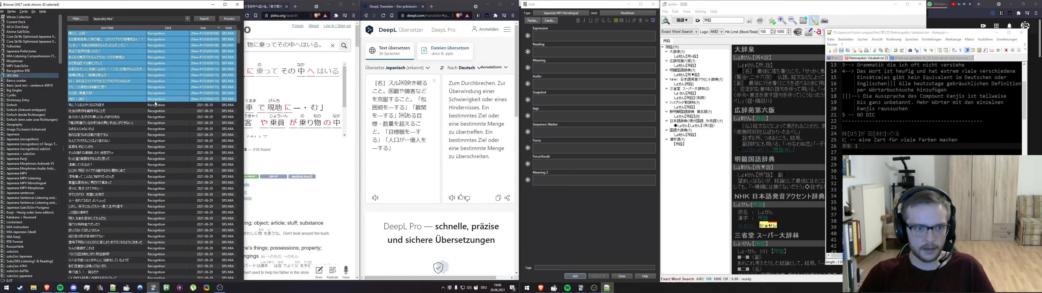
scroll(200, 142, "up", 4)
scroll(121, 117, "up", 10)
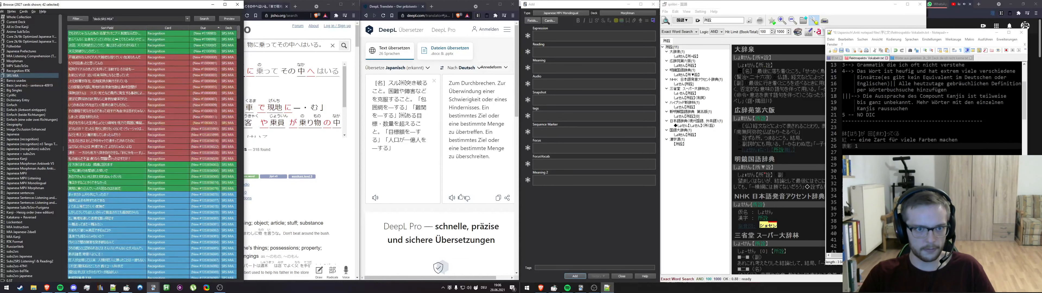
Remove the green flag from the first four cards and from the five green-flagged cards below the red-flagged ones
left_click(155, 34)
left_click(155, 51, "shift")
scroll(156, 81, "down", 3)
left_click(157, 112, "ctrl")
left_click(156, 117, "ctrl")
left_click(157, 123, "ctrl")
left_click(157, 135, "ctrl")
left_click(157, 129, "ctrl")
key("ctrl+3")
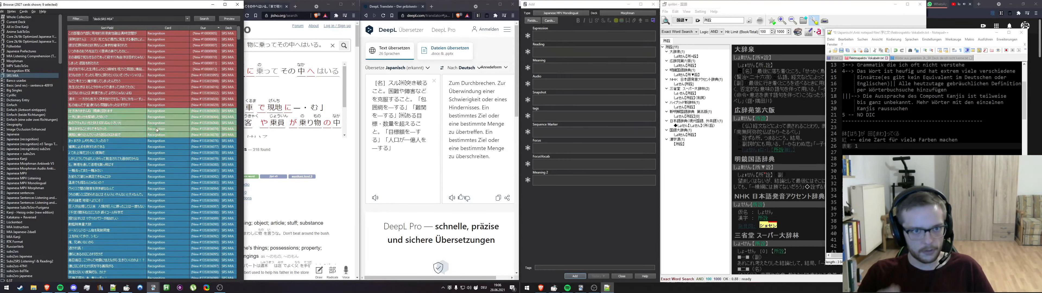
key("ctrl+j")
Open the third card in the list and shift the card browser window away from Jisho
left_click(158, 123)
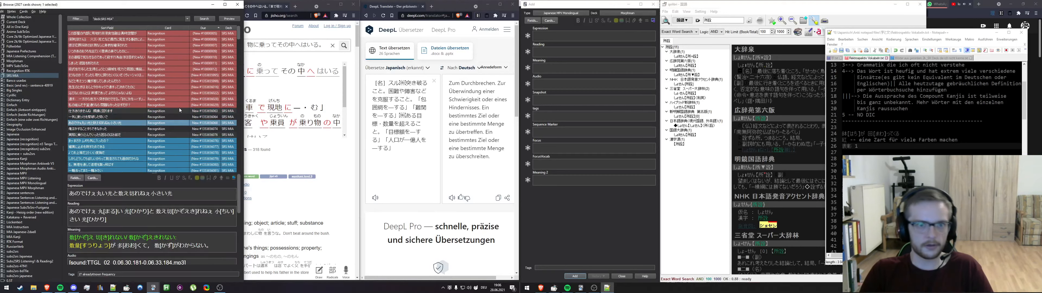
scroll(159, 113, "up", 3)
left_click(158, 46)
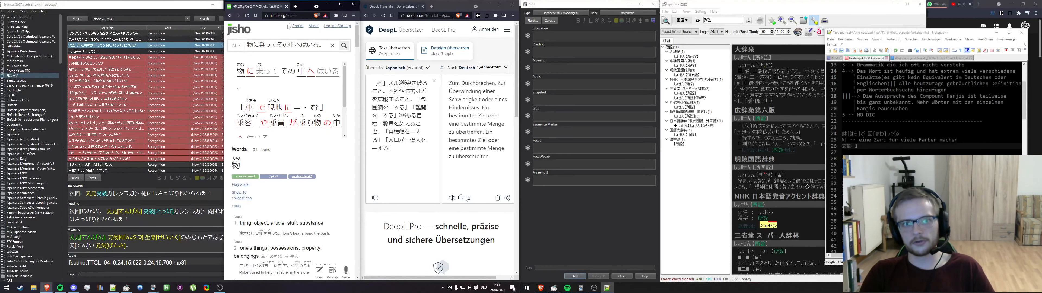
left_click_drag(113, 9, 94, 9)
Reset Jisho to its start page and clear the source text in DeepL
left_click(302, 7)
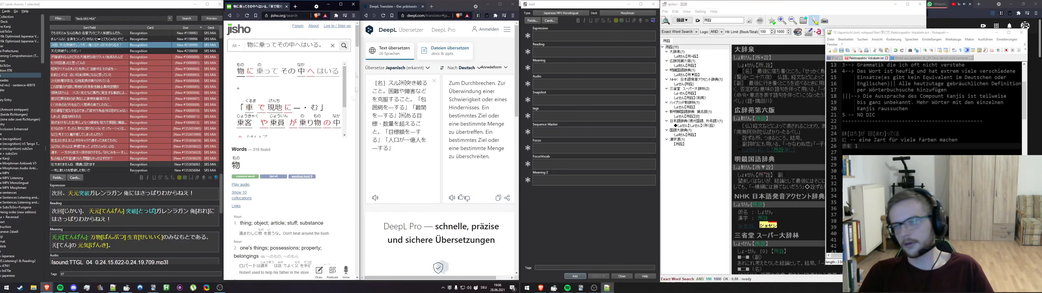
key("F5")
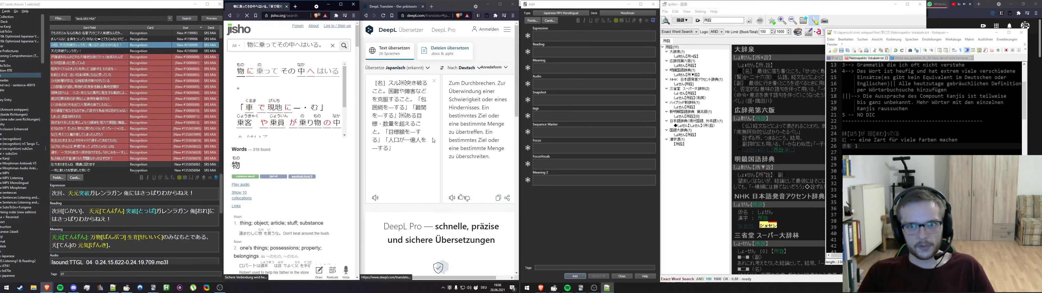
left_click(405, 122)
key("ctrl+a")
key("BackSpace")
Set DeepL's target language to English (US)
left_click(467, 68)
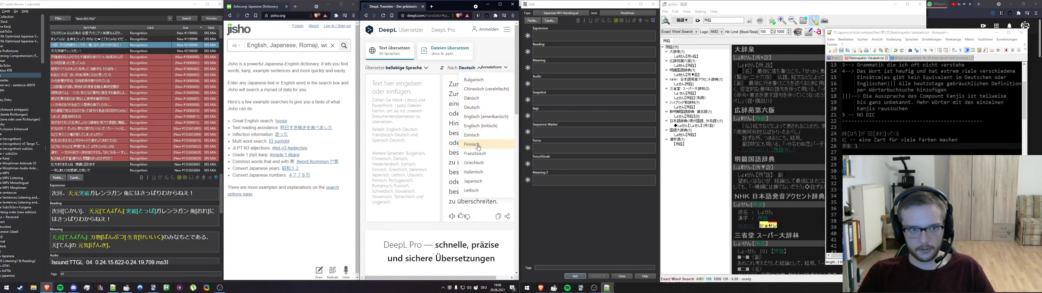
left_click(478, 117)
left_click(360, 114)
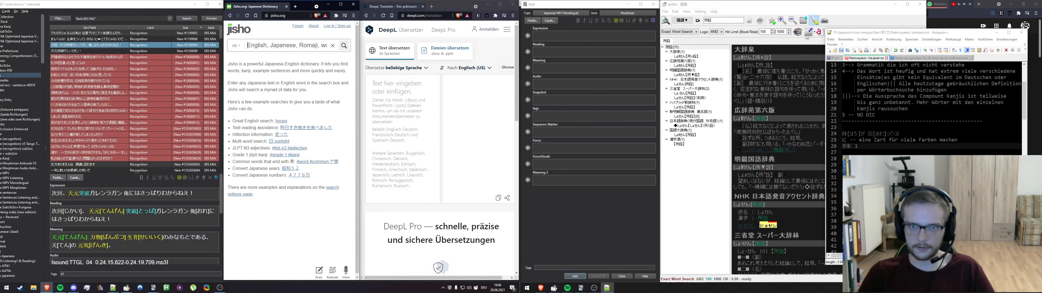
Move the notes window off the dictionary and back over the card browser
left_click_drag(856, 31, 933, 65)
left_click(679, 5)
mouse_move(679, 7)
left_mouse_down()
mouse_move(702, 6)
mouse_move(680, 7)
left_mouse_up()
left_click_drag(947, 67, 53, 36)
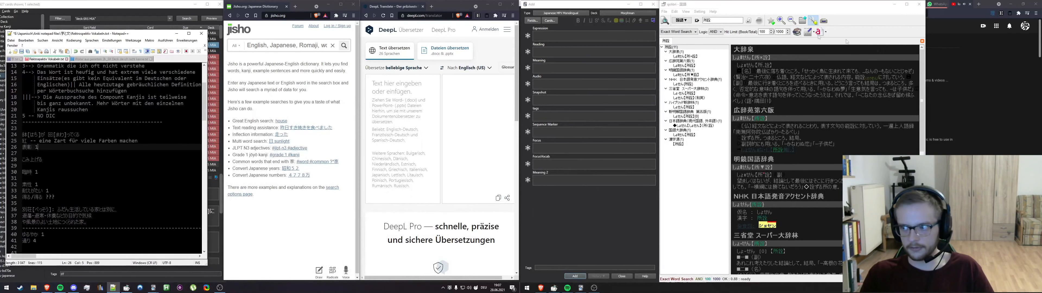
Run a Forward Search for 最後 from the 大辞泉 entry
mouse_move(756, 72)
left_mouse_down()
mouse_move(740, 72)
mouse_move(766, 72)
left_mouse_up()
right_click(767, 73)
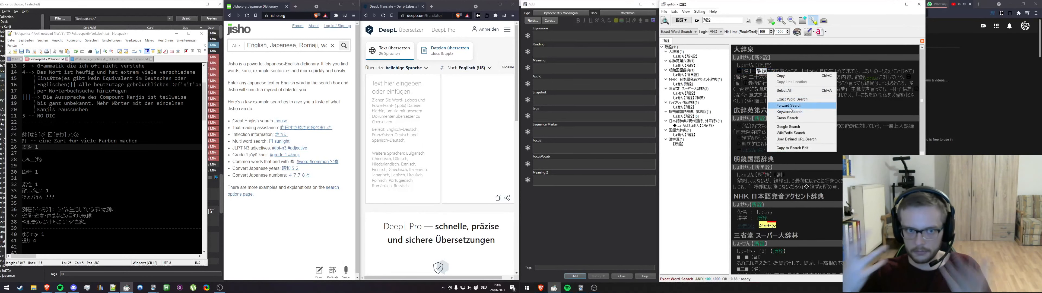
left_click(787, 106)
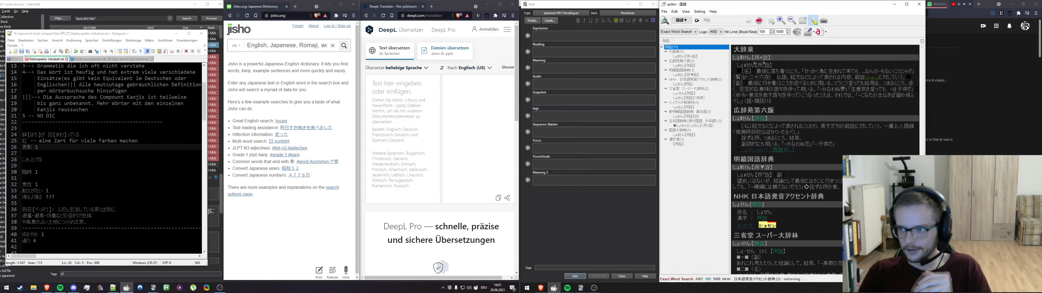
Copy 表彰 from the vocabulary notes into the new card's Expression field
left_click(57, 116)
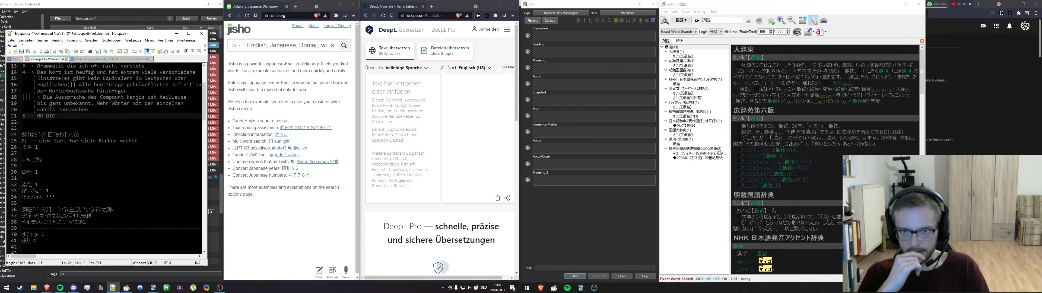
left_click_drag(33, 147, 16, 148)
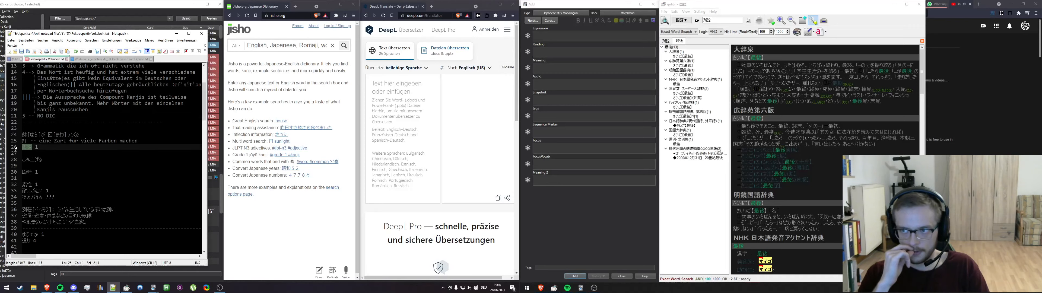
left_click(552, 32)
key("ctrl+v")
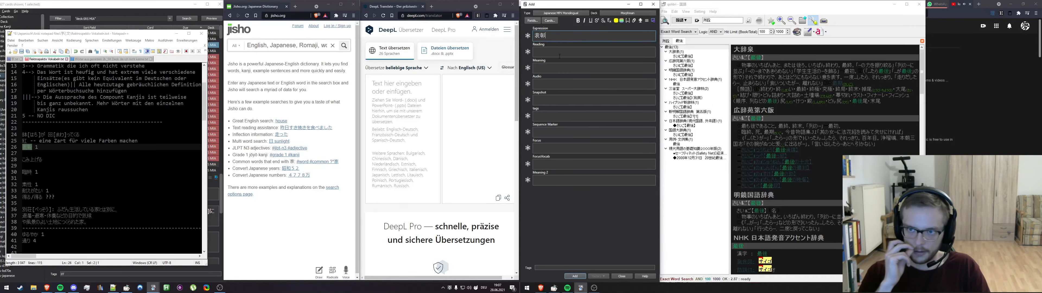
Look up 表彰 in the dictionary and add two line breaks after it in the Expression field
left_click_drag(739, 19, 703, 20)
key("ctrl+v")
key("Return")
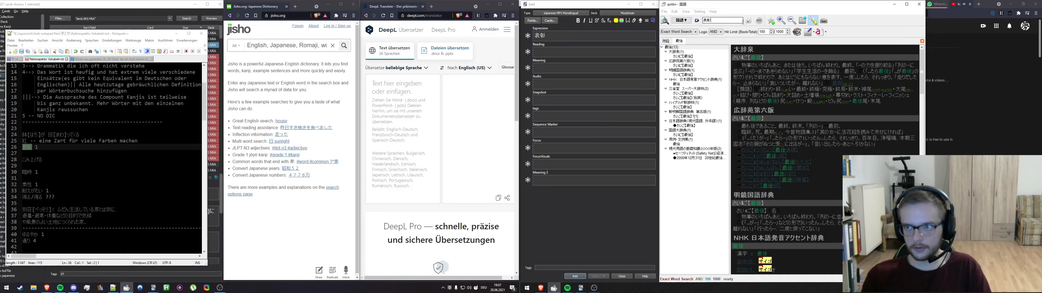
left_click(562, 33)
key("Return")
key("Return")
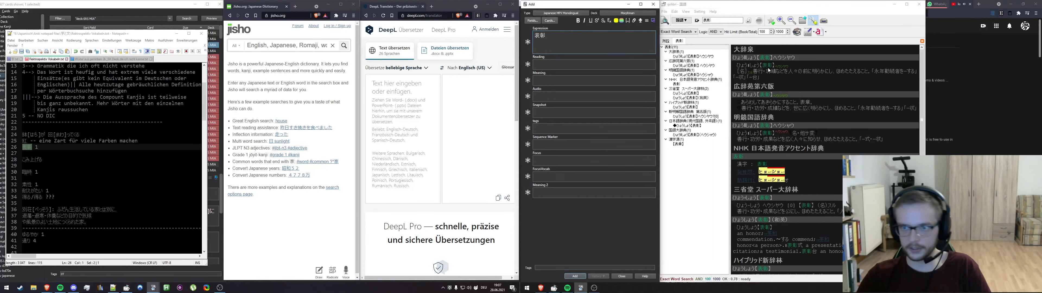
Copy the 大辞泉 definition of 表彰 with its example phrases and look the text up in Jisho
left_click_drag(754, 73, 876, 73)
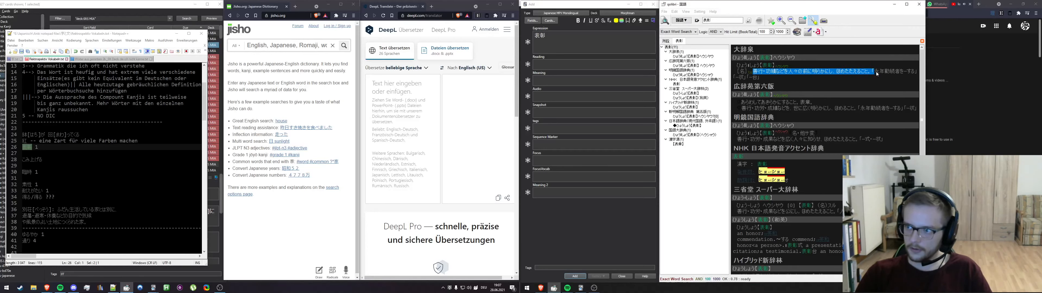
left_click_drag(877, 74, 765, 79)
key("ctrl+c")
left_click(291, 45)
key("ctrl+v")
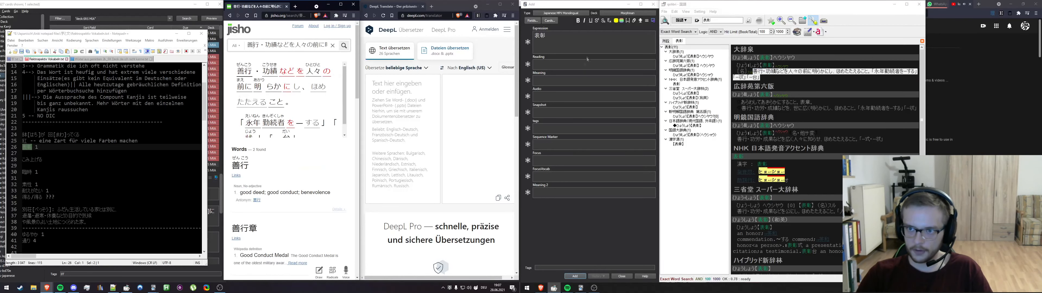
Paste the definition below 表彰 in the Expression field and color 善行 yellow
left_click(556, 49)
key("ctrl+v")
double_click(540, 48)
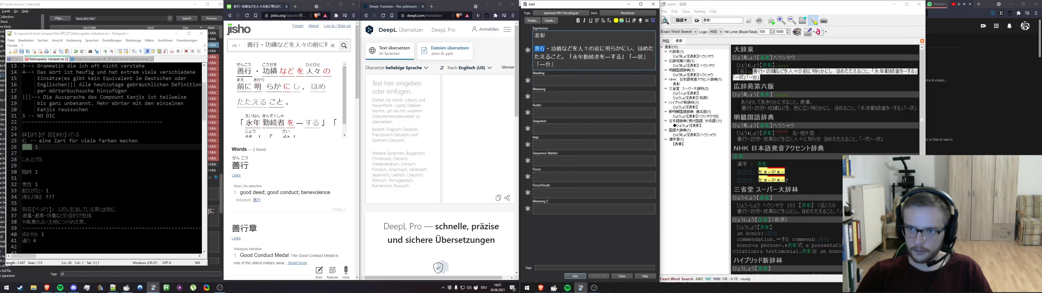
key("F7")
left_click(551, 56)
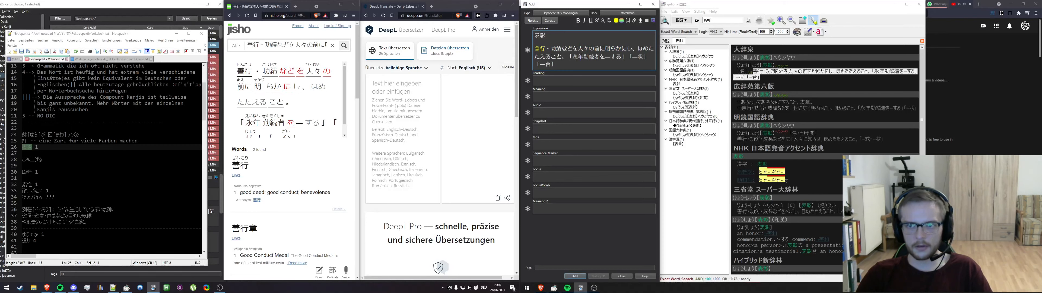
Look up 永年 in Jisho's sentence breakdown and color it yellow in the Expression field
left_click(254, 130)
left_click(253, 131)
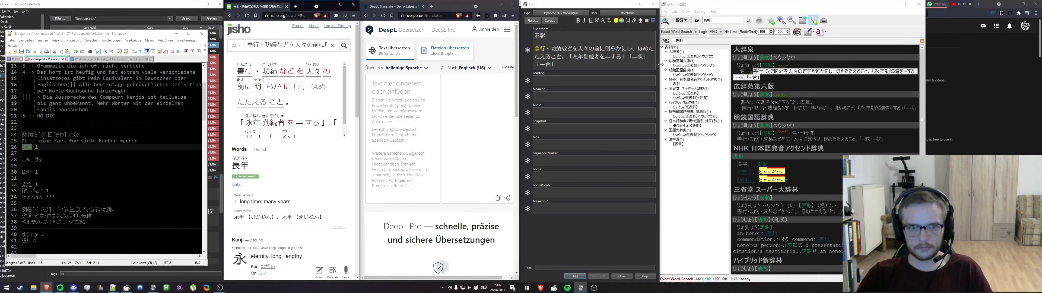
double_click(578, 58)
key("F7")
left_click(589, 61)
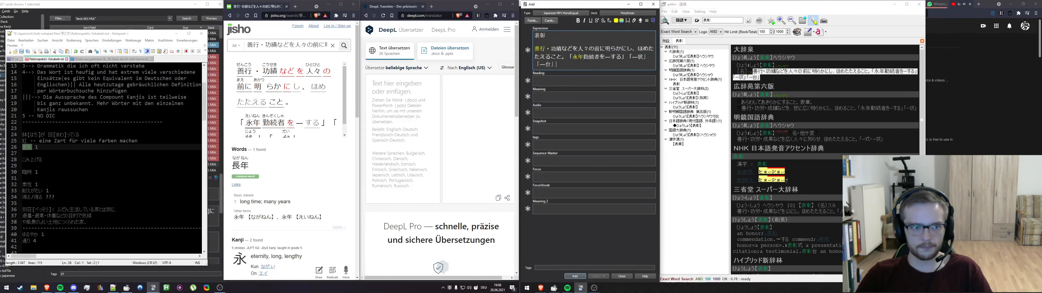
Look up 勤続者 in Jisho's sentence breakdown and color 勤続者 red in the Expression field
left_click(284, 125)
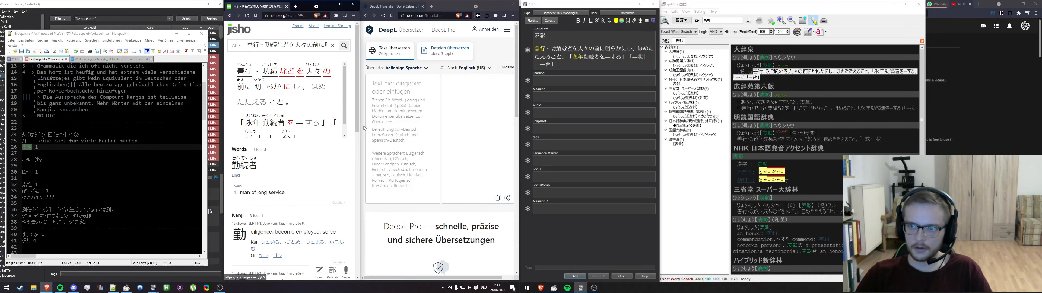
left_click_drag(584, 56, 599, 57)
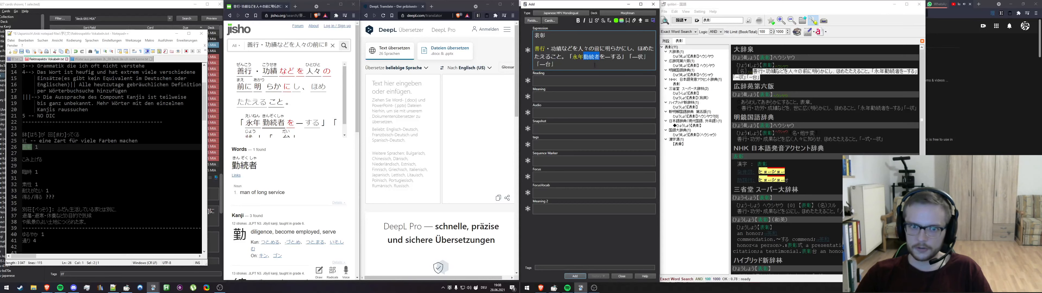
key("F8")
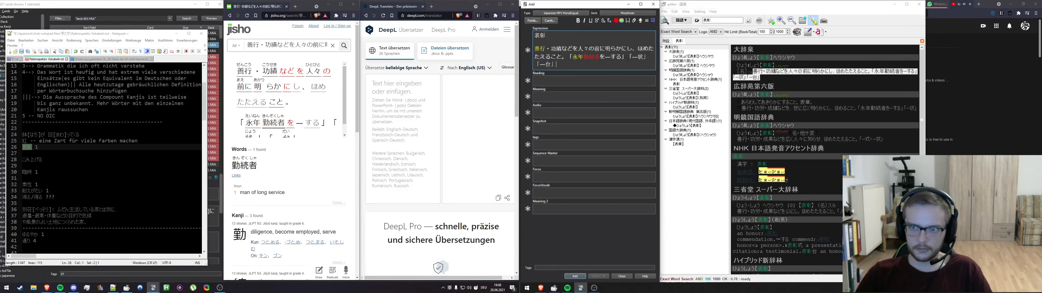
Check the remaining example phrases in Jisho and select 表彰 on the first line of the Expression field for copying
scroll(292, 122, "down", 1)
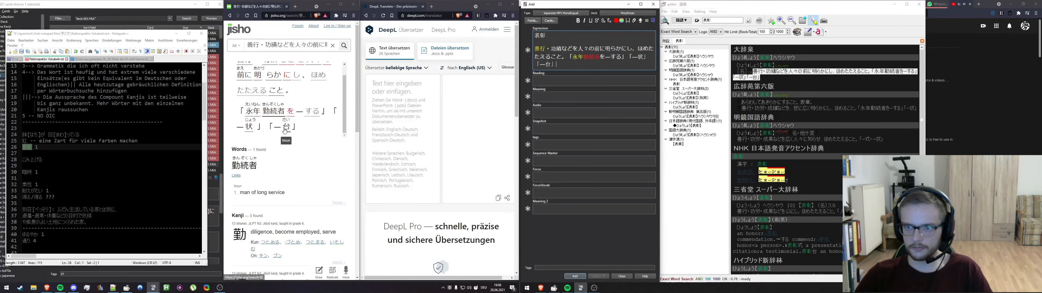
scroll(292, 122, "up", 1)
left_click_drag(546, 36, 527, 40)
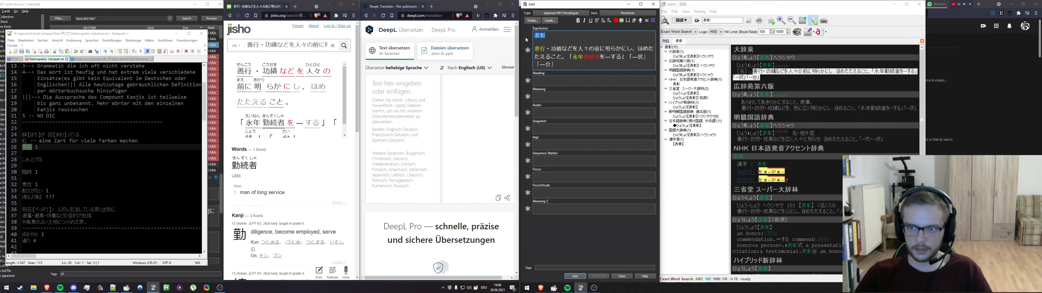
left_click_drag(326, 44, 246, 46)
key("Delete")
key("Delete")
key("Delete")
key("Delete")
key("Delete")
key("Delete")
key("Delete")
key("Delete")
key("Delete")
key("Delete")
key("Delete")
key("Delete")
key("Delete")
key("Delete")
key("Delete")
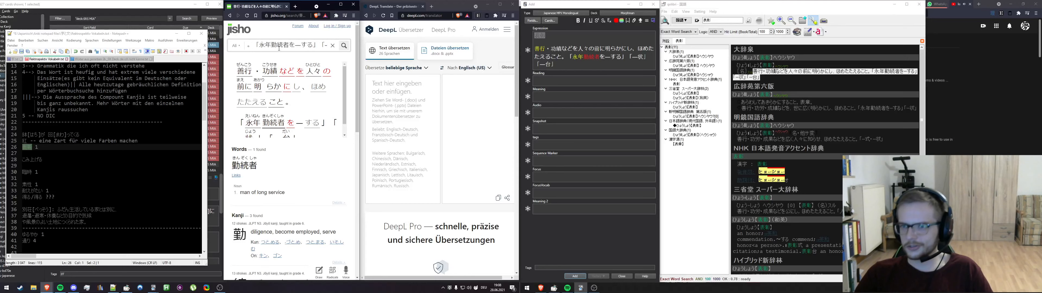
Replace the placeholder dashes in the three example phrases of the definition with 表彰
left_click(586, 70)
left_click_drag(638, 56, 528, 53)
key("ctrl+v")
key("ctrl+v")
key("ctrl+v")
Copy the edited definition from the Expression field and look it up in Jisho in place of the old search
key("ctrl+c")
left_click(286, 42)
key("ctrl+a")
key("ctrl+v")
key("Return")
Look up 表彰台 in Jisho's sentence breakdown and return to the end of the Expression field
left_click(588, 65)
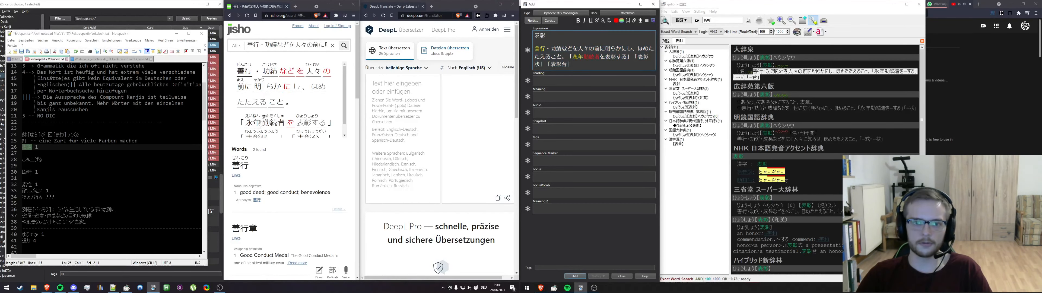
scroll(261, 122, "down", 1)
left_click(308, 133)
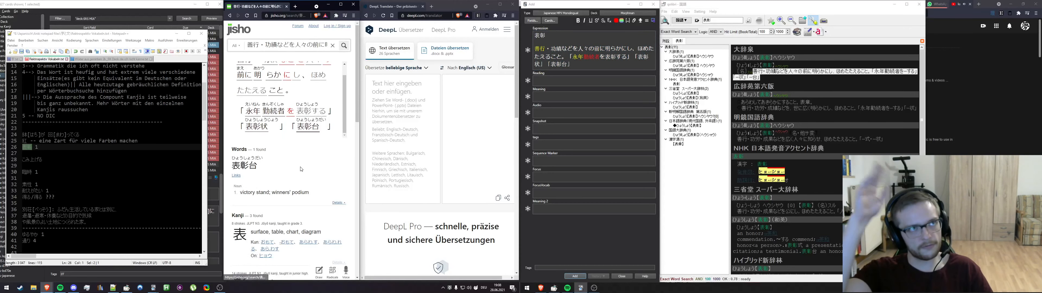
left_click(602, 67)
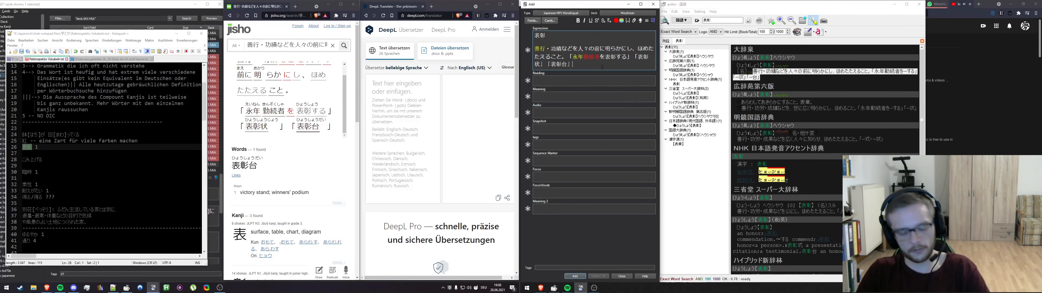
Delete the example 「永年勤続者を表彰する」 from the Expression field and look up 表彰状 in Jisho's sentence breakdown
left_click_drag(567, 56, 631, 56)
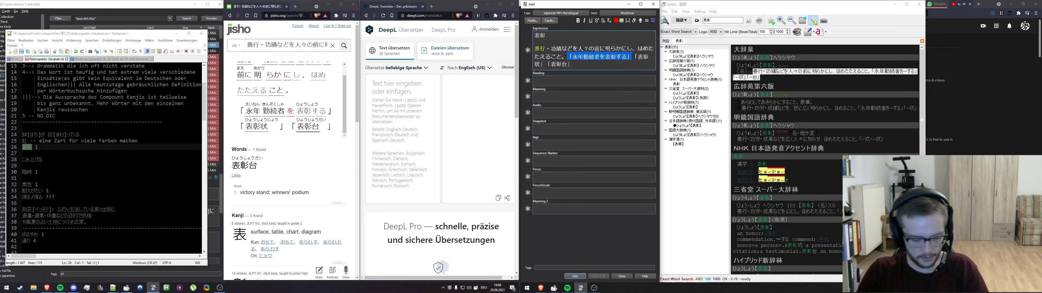
key("BackSpace")
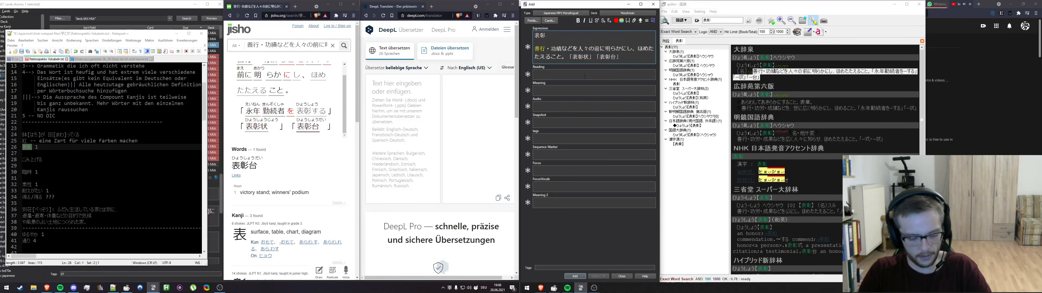
left_click(253, 126)
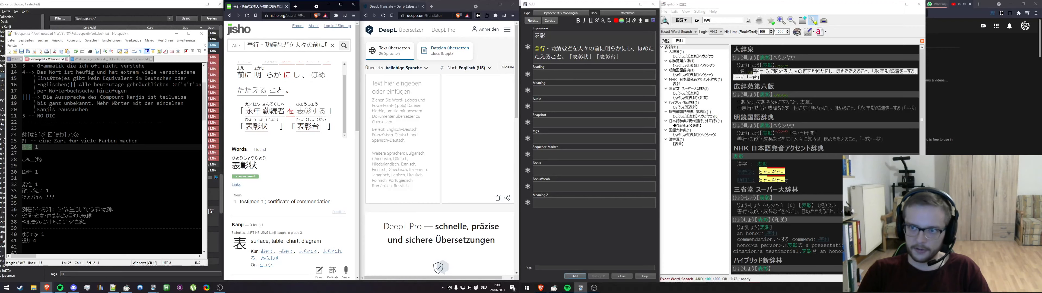
Move the vocabulary list window away from the card browser and return to the end of the definition in the Expression field
left_click_drag(208, 73, 137, 73)
left_click_drag(69, 34, 961, 9)
left_click(739, 3)
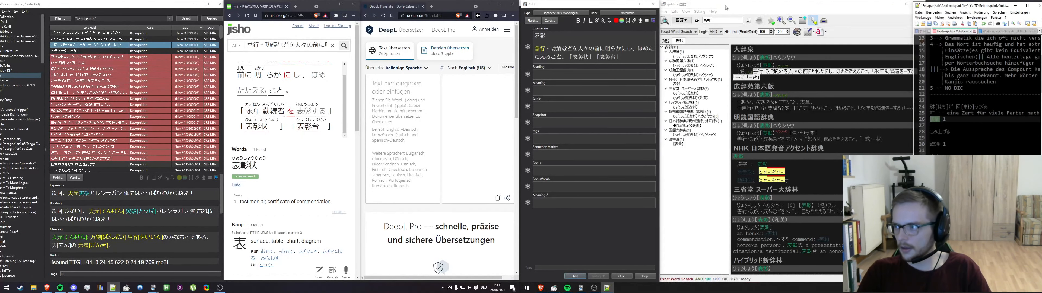
left_click(773, 81)
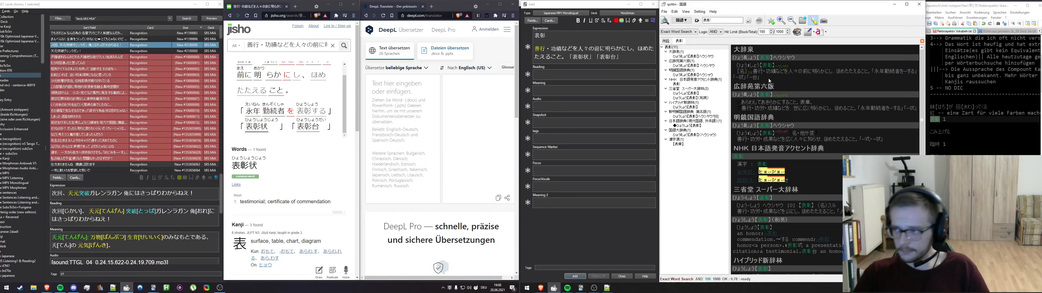
left_click(626, 58)
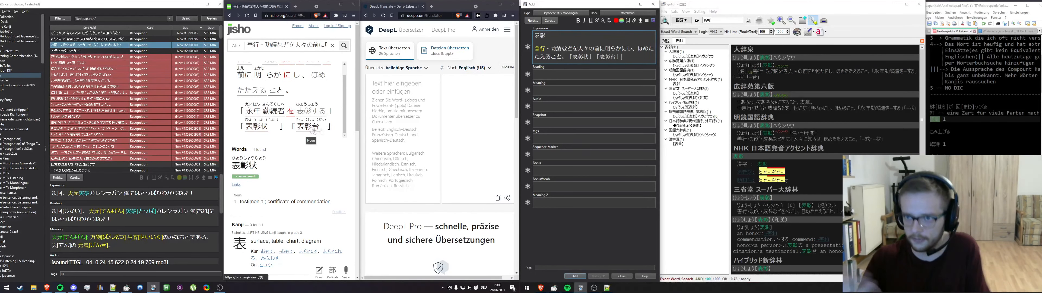
Colour the examples 表彰状 and 表彰台 yellow and the headword 表彰 green in the Expression field
left_click_drag(573, 57, 616, 57)
key("F7")
left_click(599, 57)
key("F7")
left_click(623, 57)
left_click_drag(547, 35, 527, 51)
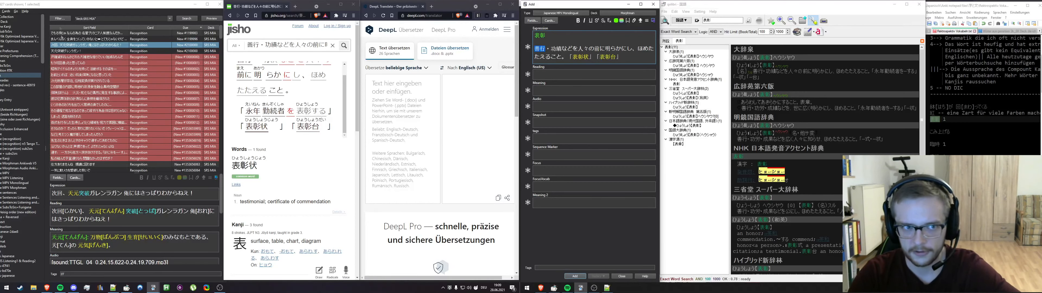
Search the card collection for 善行 and for 表彰, copying each word from the Expression field
left_click_drag(105, 18, 61, 16)
key("ctrl+v")
key("Return")
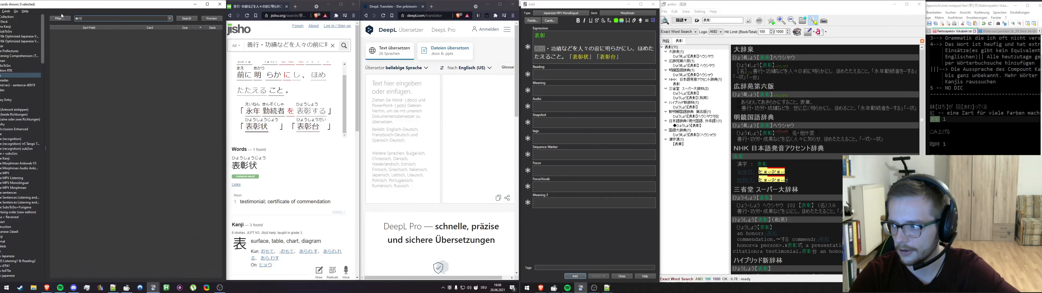
left_click(584, 63)
left_click_drag(584, 57, 583, 57)
key("ctrl+c")
left_click_drag(93, 18, 44, 16)
key("ctrl+v")
key("Return")
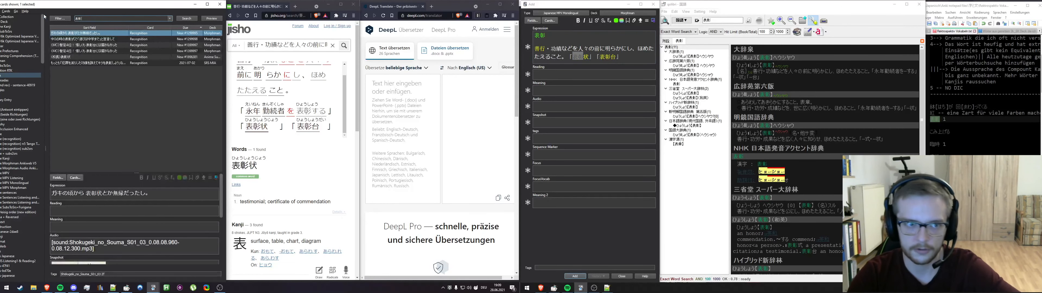
Narrow the card collection search to 表彰状
left_click_drag(590, 57, 585, 57)
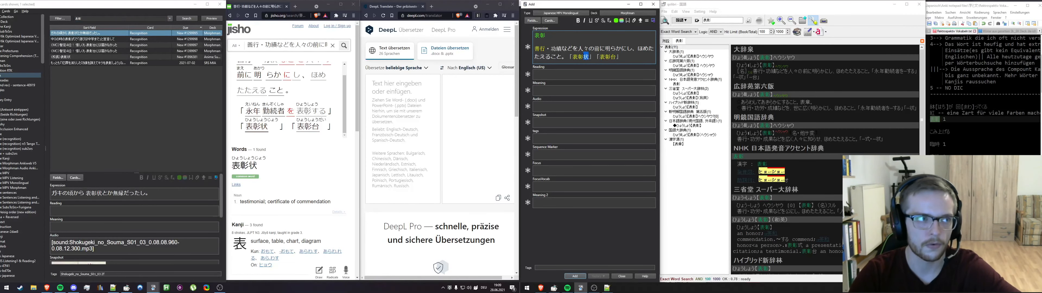
key("ctrl+c")
left_click(89, 19)
key("ctrl+v")
key("Return")
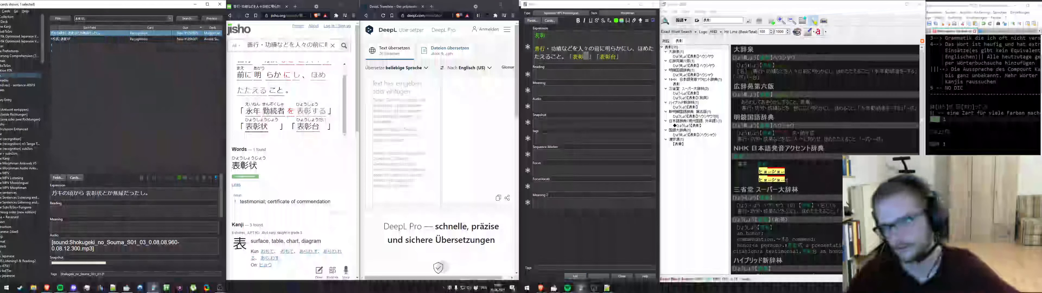
Examine the sentences and fields of the existing cards that contain 表彰状
scroll(128, 207, "down", 4)
scroll(127, 207, "up", 4)
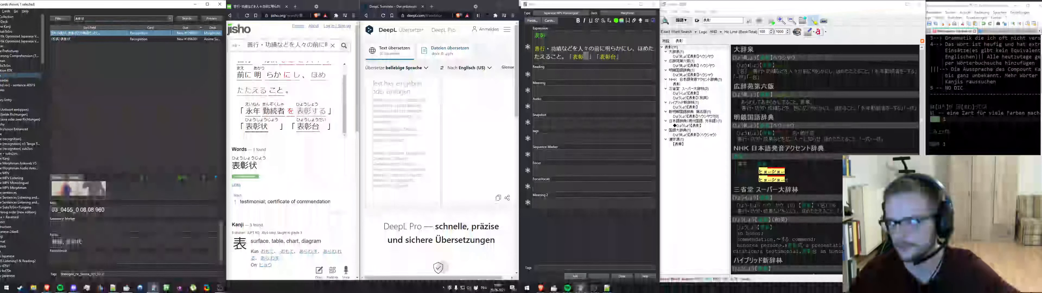
left_click(94, 39)
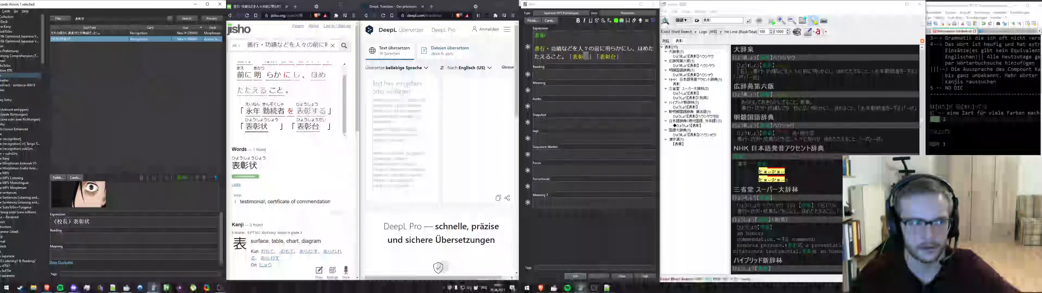
scroll(133, 227, "down", 4)
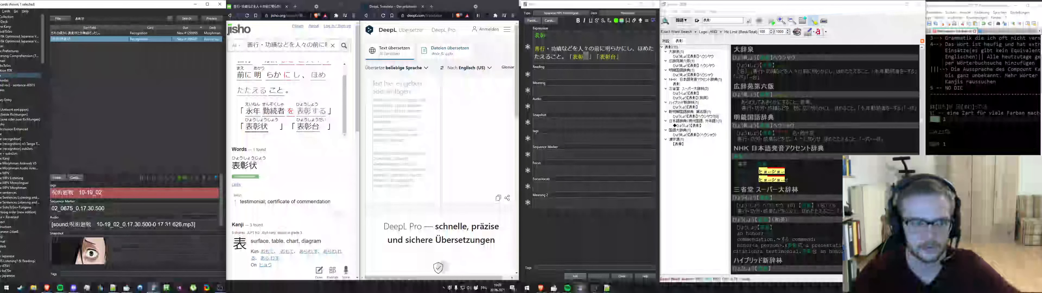
scroll(88, 233, "down", 3)
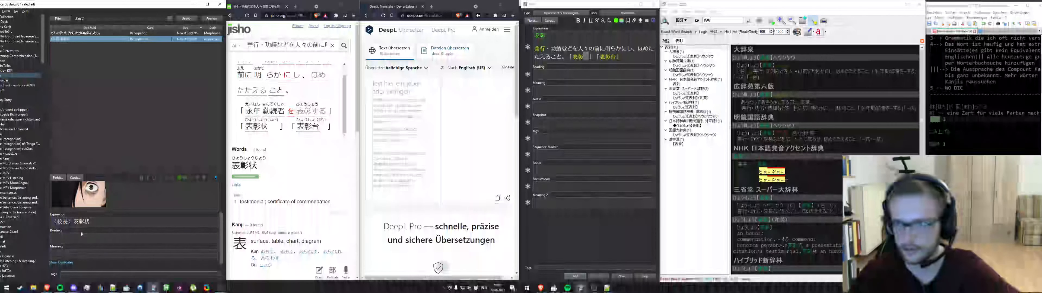
key("Up")
scroll(131, 221, "down", 2)
scroll(131, 221, "up", 5)
Delete the example 「表彰状」 from the Expression field and search the card collection for 表彰台
left_click_drag(594, 57, 568, 57)
key("BackSpace")
double_click(580, 57)
left_click(121, 18)
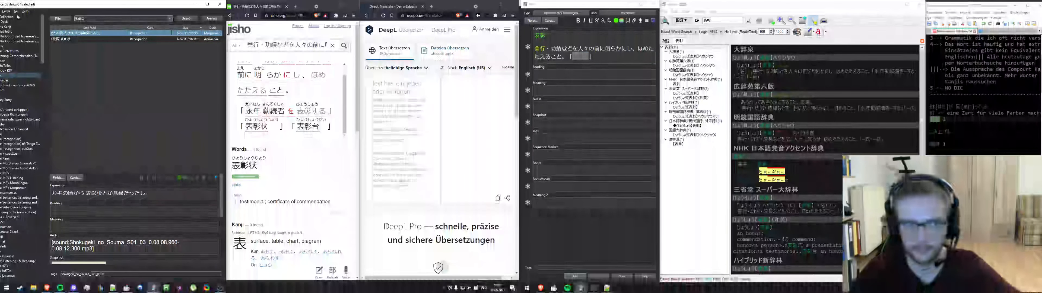
key("ctrl+v")
key("Return")
scroll(118, 226, "down", 4)
scroll(118, 227, "up", 3)
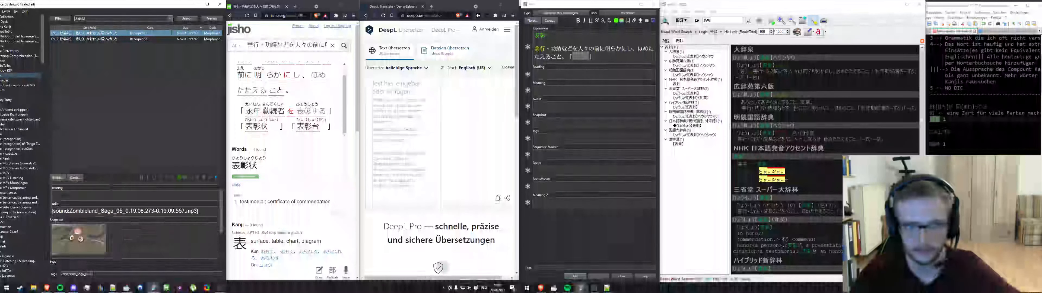
View the card template preview of both cards containing 表彰台 and close it without changes
left_click(102, 50)
left_click(97, 34)
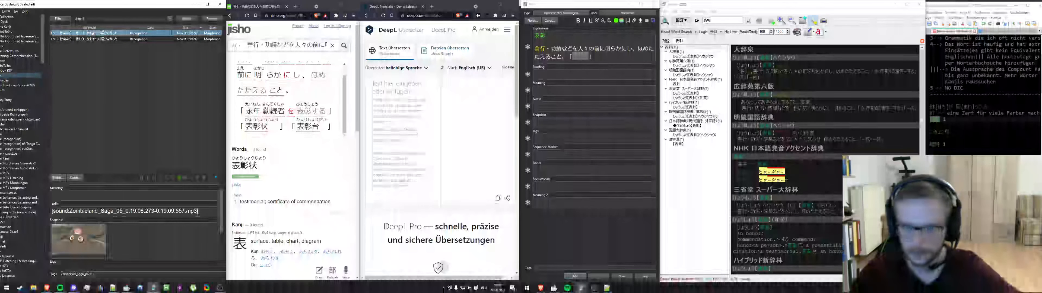
left_click(74, 178)
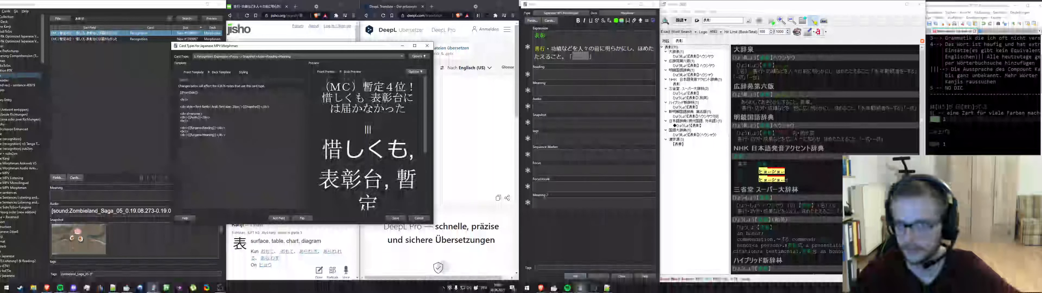
key("Escape")
key("Down")
left_click(75, 178)
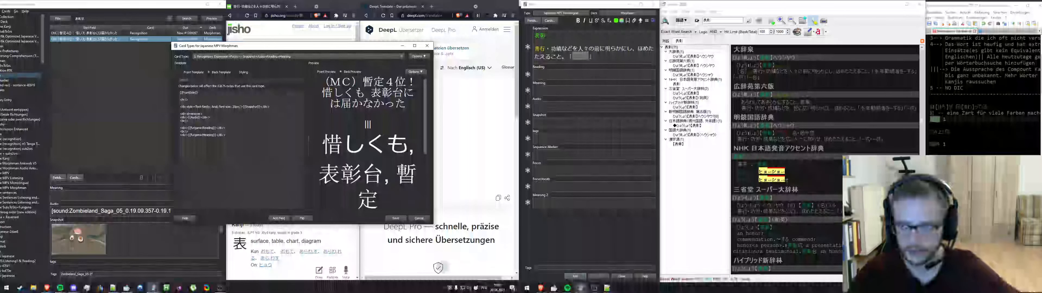
left_click(427, 45)
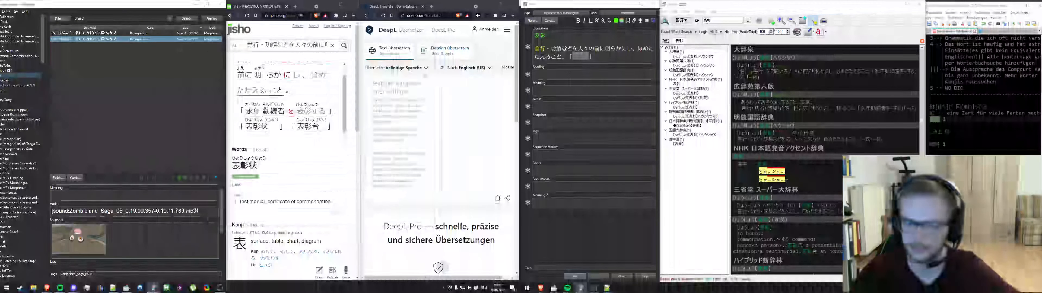
Generate the Reading field, colour its headword 表彰[ひょうしょう] green and add a blank line beneath it
left_click(566, 75)
left_click_drag(582, 75, 478, 73)
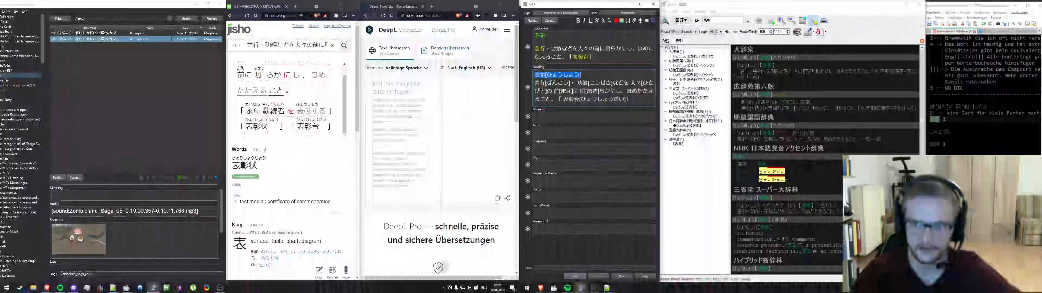
key("F7")
key("Right")
key("Return")
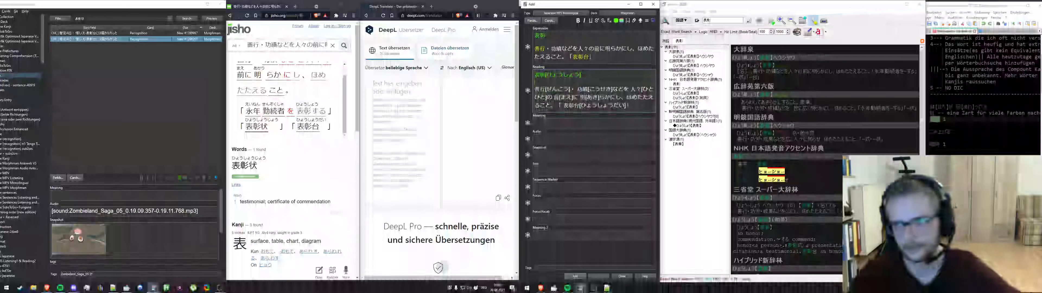
Colour 善行 and 表彰台 yellow together with their bracketed readings in the Reading field
left_click_drag(534, 89, 568, 89)
key("F7")
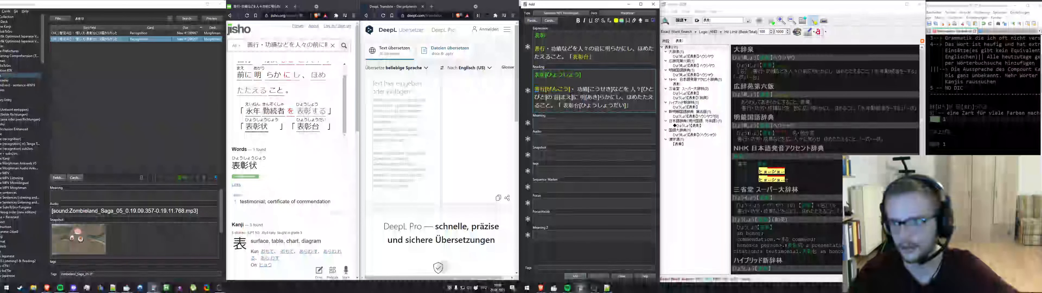
left_click_drag(563, 105, 627, 106)
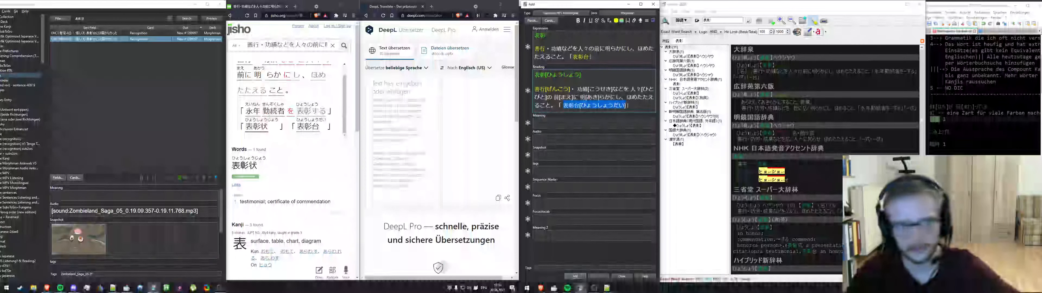
key("F7")
Copy 善行 and 表彰台 with their readings into the Meaning field on separate lines, 善行 first
left_click(599, 122)
key("ctrl+v")
left_click_drag(570, 89, 535, 89)
key("F7")
left_click(535, 124)
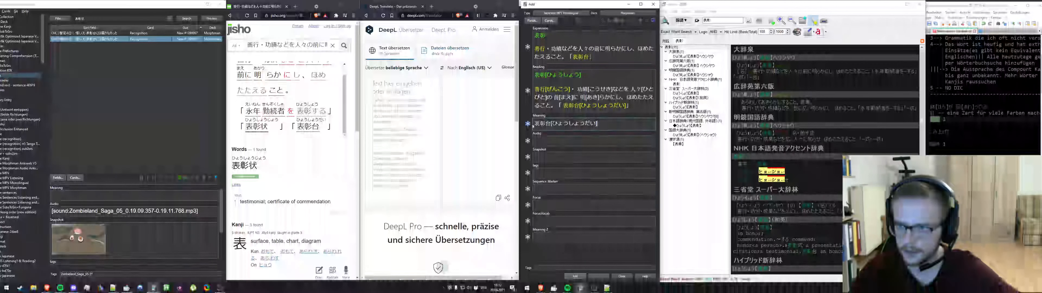
key("Return")
key("ctrl+v")
Look up 善行 in the offline dictionary and read its 大辞泉 and 広辞苑 definitions
double_click(539, 123)
key("ctrl+c")
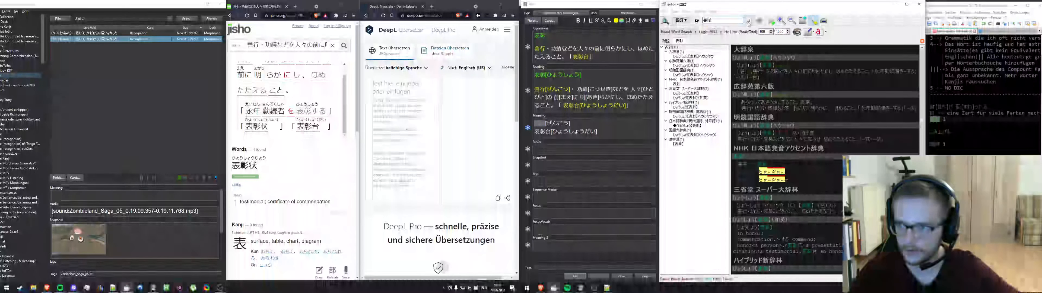
left_click_drag(737, 71, 821, 77)
left_click_drag(737, 96, 758, 99)
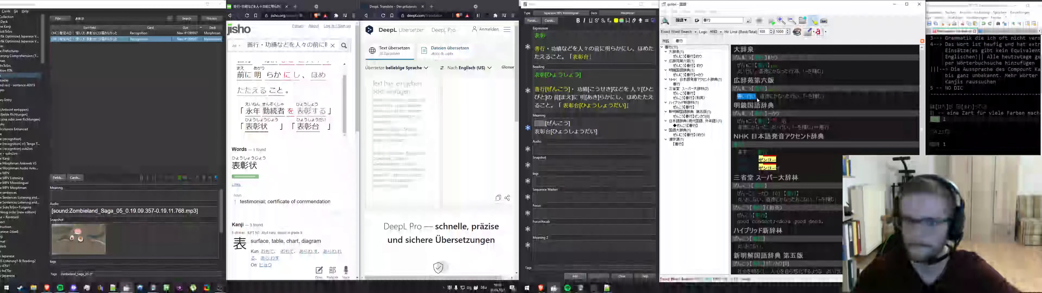
left_click_drag(758, 100, 814, 98)
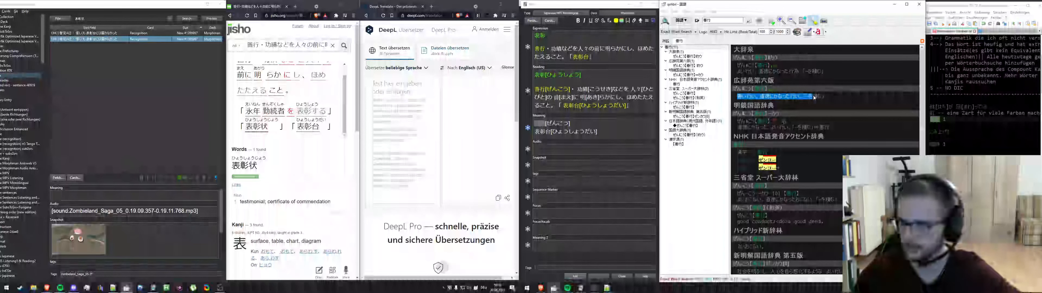
left_click(814, 98)
Try to look up 表彰台 from the Meaning field in the offline dictionary and return to the card
left_click_drag(551, 131, 533, 133)
key("ctrl+c")
key("Return")
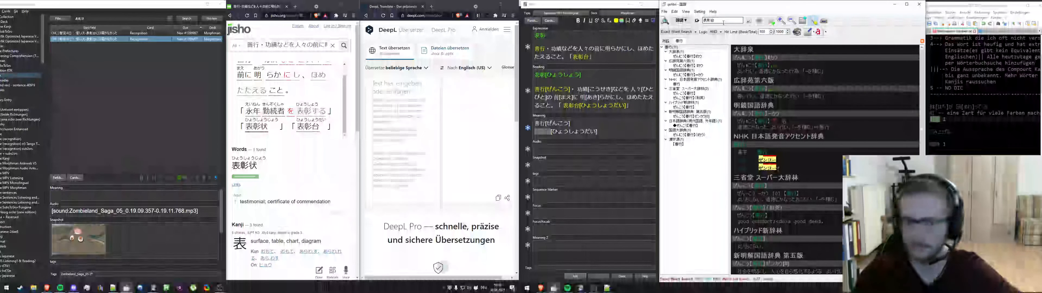
key("alt+Tab")
key("alt+Tab")
key("alt+Tab")
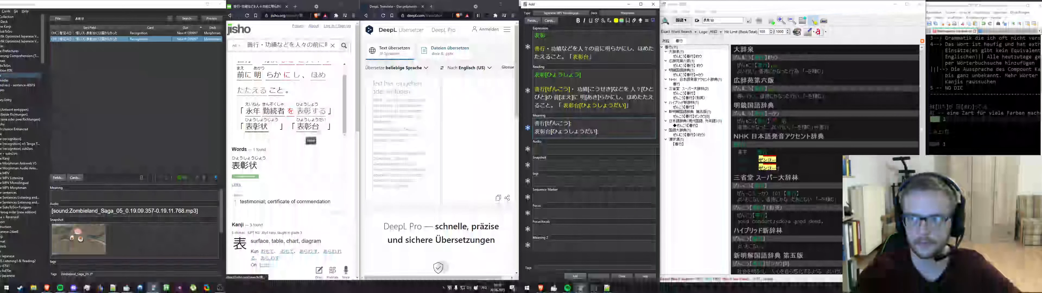
Copy Jisho's definition "victory stand; winners' podium" and paste it after 表彰台 in the Meaning field
left_click(308, 128)
left_click_drag(240, 192, 309, 192)
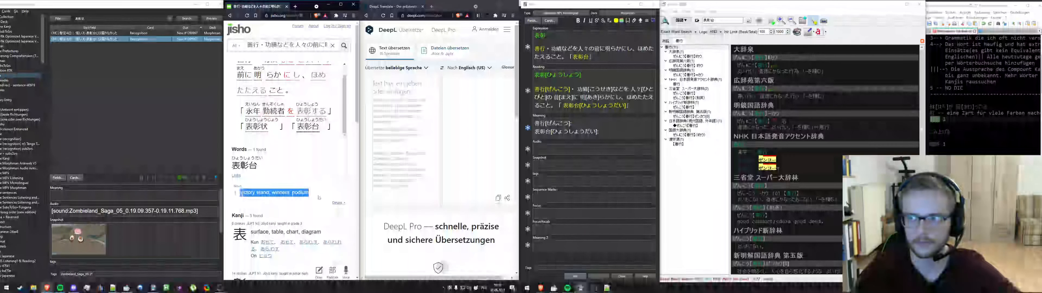
key("ctrl+v")
left_click(599, 132)
Copy the 大辞泉 definition of 善行 and look it up in Jisho in place of the old search
key("Up")
double_click(745, 71)
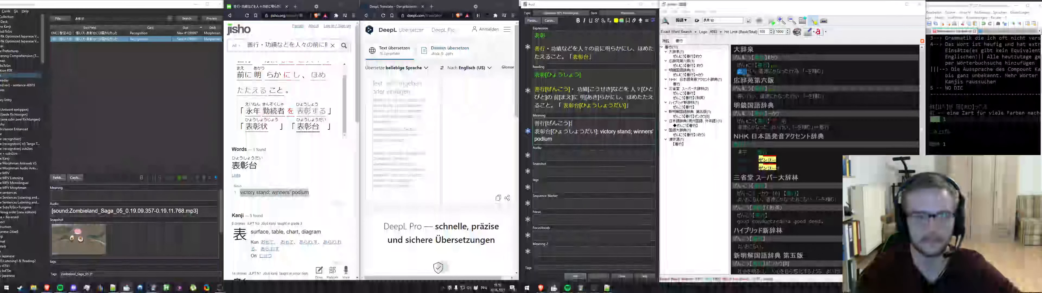
triple_click(761, 73)
left_click_drag(760, 75, 827, 75)
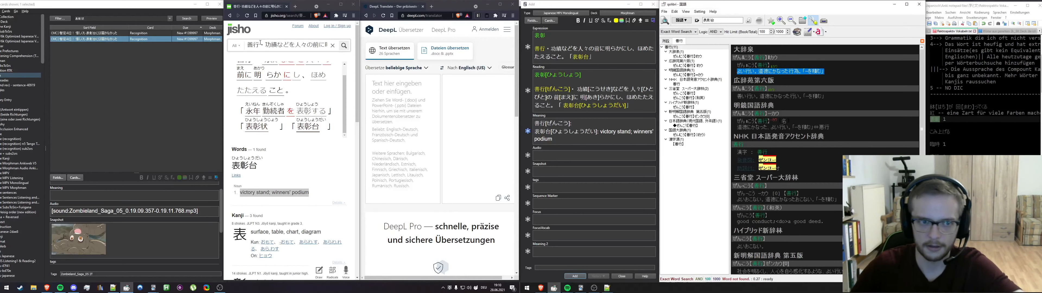
left_click(292, 47)
key("ctrl+a")
key("ctrl+v")
left_click(344, 46)
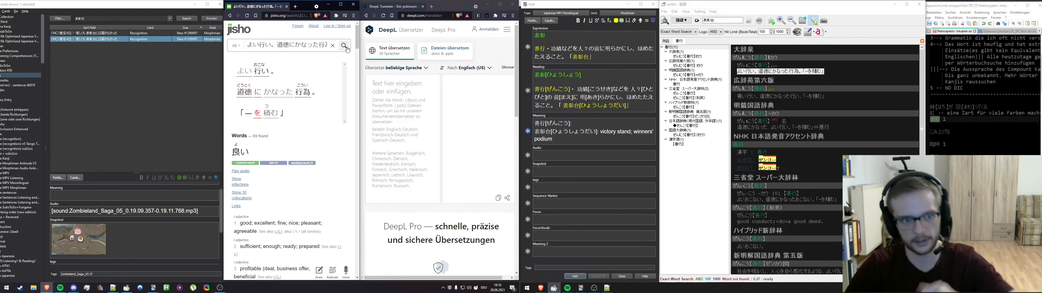
Paste the copied 大辞泉 definition after 善行[ぜんこう] in the Meaning field and add the 表彰 card
left_click(244, 92)
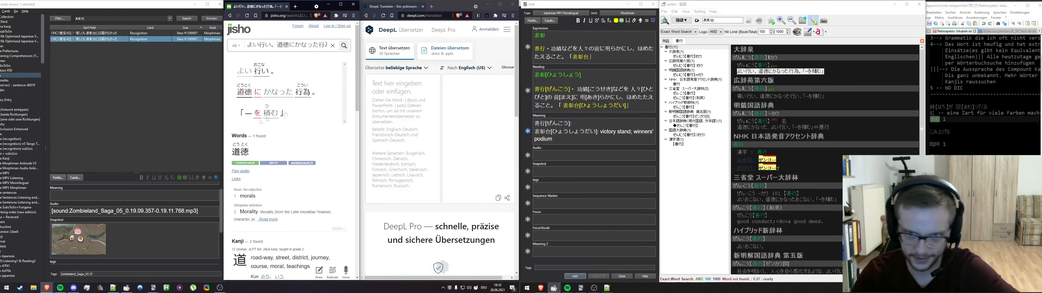
left_click(568, 155)
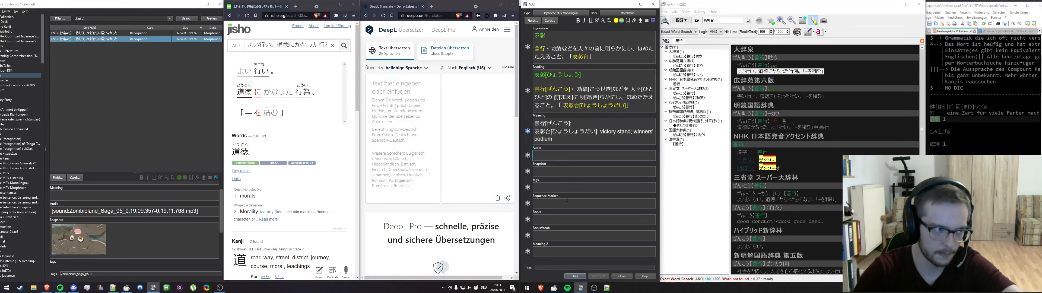
left_click(578, 123)
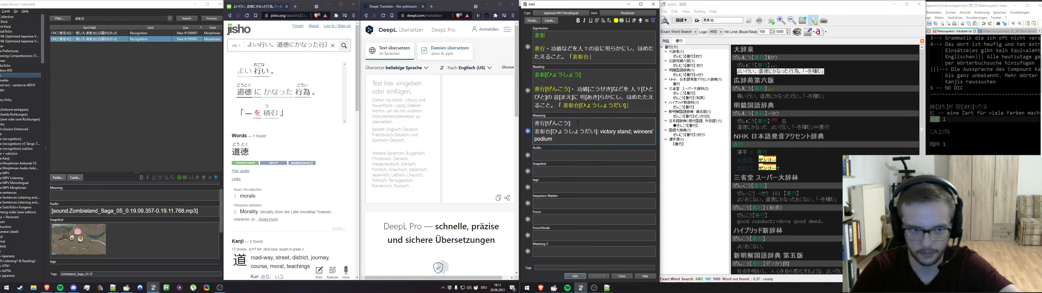
key("ctrl+v")
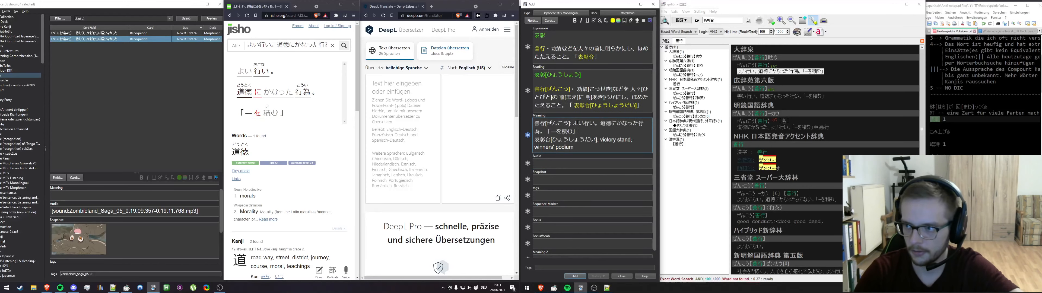
scroll(572, 152, "down", 1)
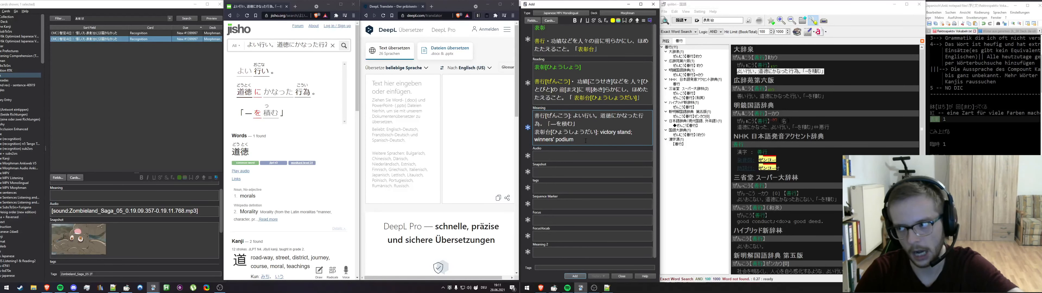
left_click(575, 276)
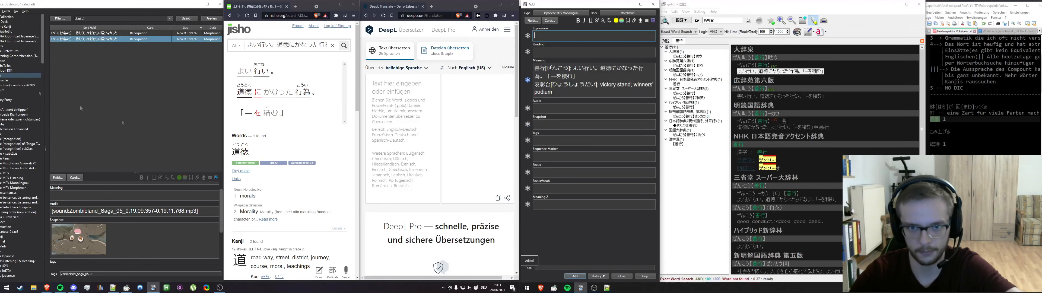
Look through the SRS MIA deck in the card browser for the newly added 表彰 card
scroll(85, 81, "down", 13)
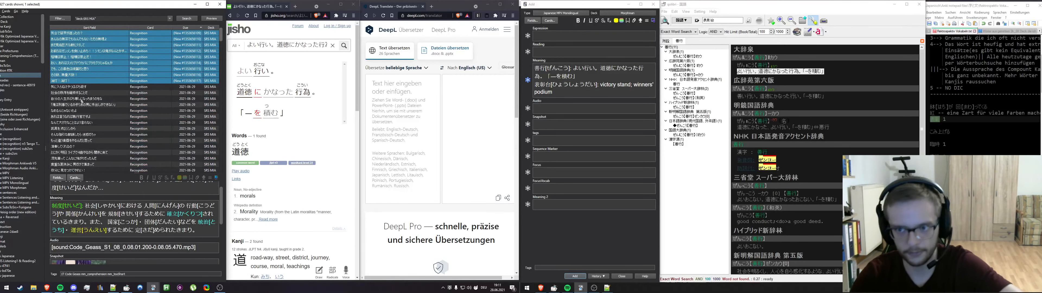
scroll(81, 101, "up", 12)
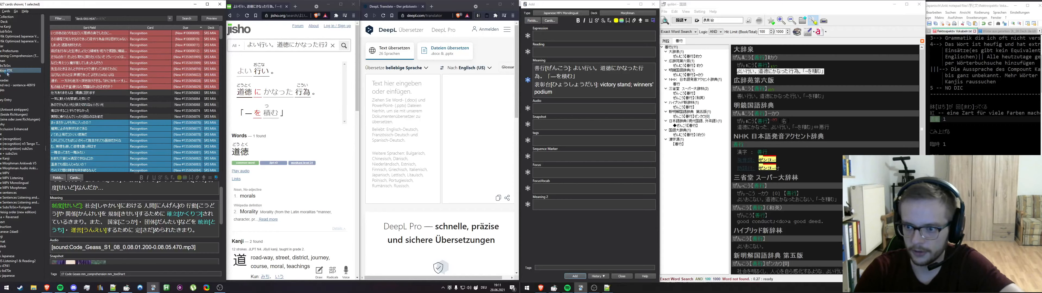
scroll(73, 118, "down", 10)
scroll(86, 128, "down", 4)
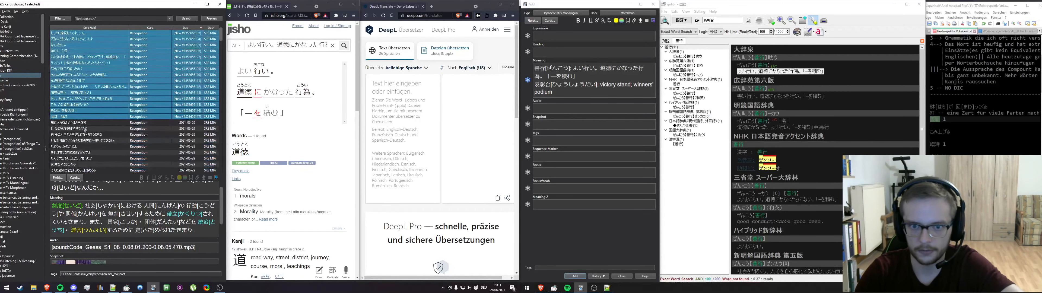
left_click(81, 123)
scroll(100, 160, "up", 10)
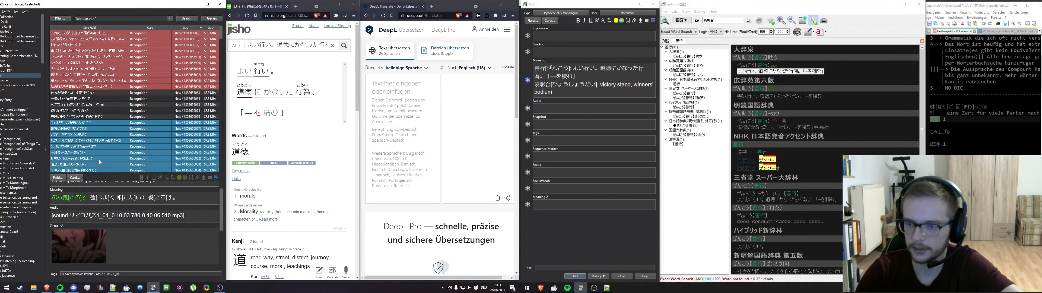
scroll(99, 160, "up", 4)
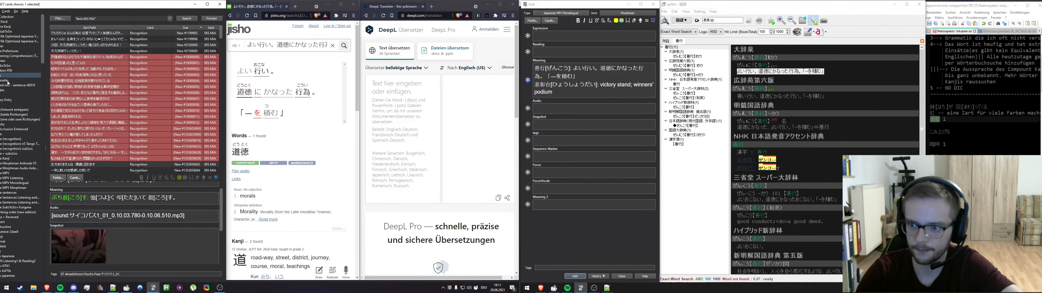
Find the new 表彰 card in the Morphman deck and change its deck to SRS MIA
left_click(7, 60)
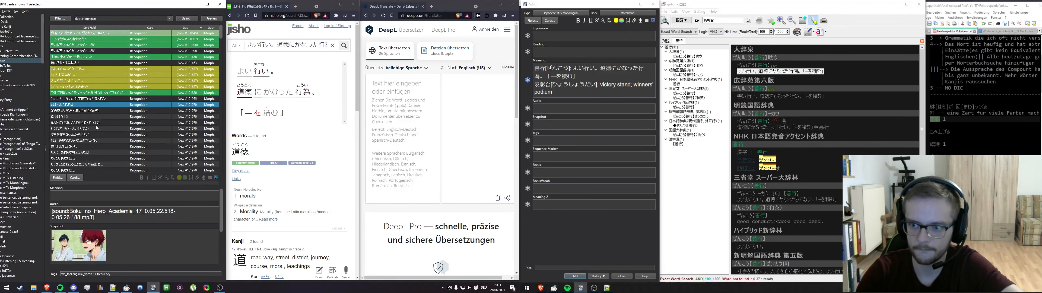
scroll(97, 126, "down", 10)
left_click_drag(227, 30, 230, 178)
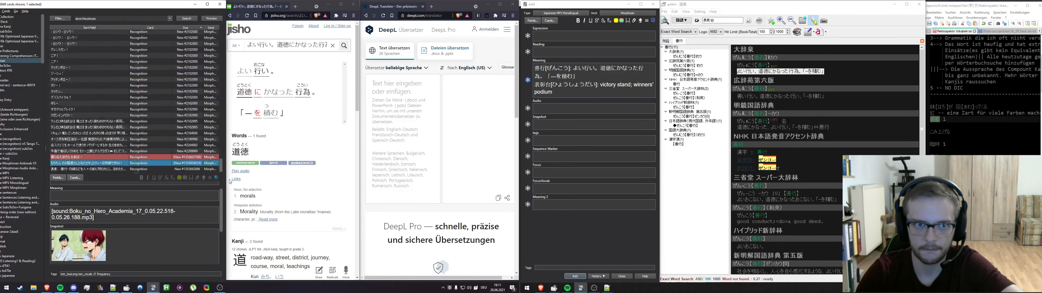
left_click(183, 170)
right_click(183, 171)
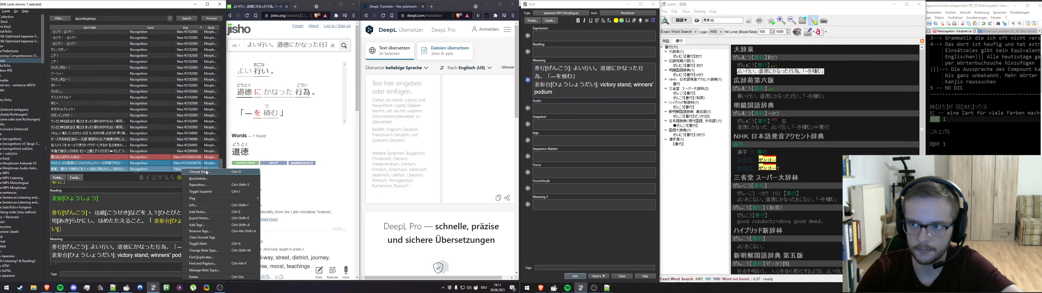
left_click(202, 171)
left_click(349, 171)
left_click(352, 181)
Set the deck for new notes to SRS MIA and show the SRS MIA deck in the card browser
left_click(631, 13)
double_click(223, 166)
left_click(20, 76)
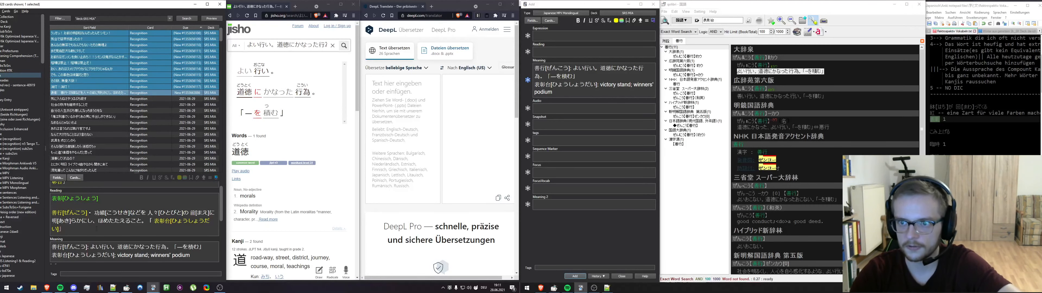
Copy the 表彰 card's Meaning text and paste it into the new note's Expression field
scroll(152, 211, "down", 2)
left_click_drag(197, 225, 2, 200)
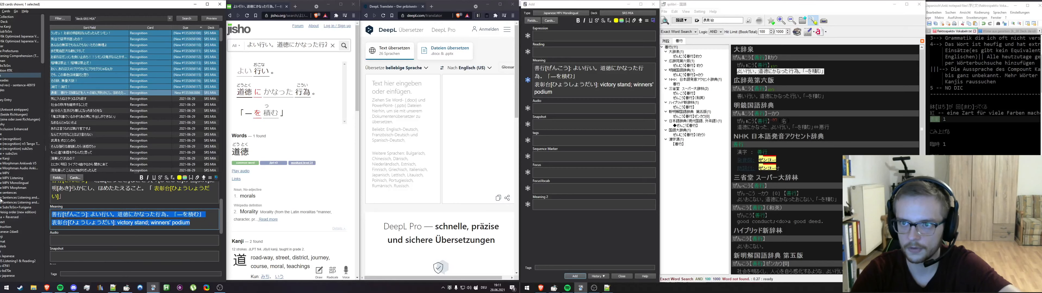
left_click(607, 37)
key("ctrl+v")
Clear the leftover text from the new note's Meaning field
left_click(589, 105)
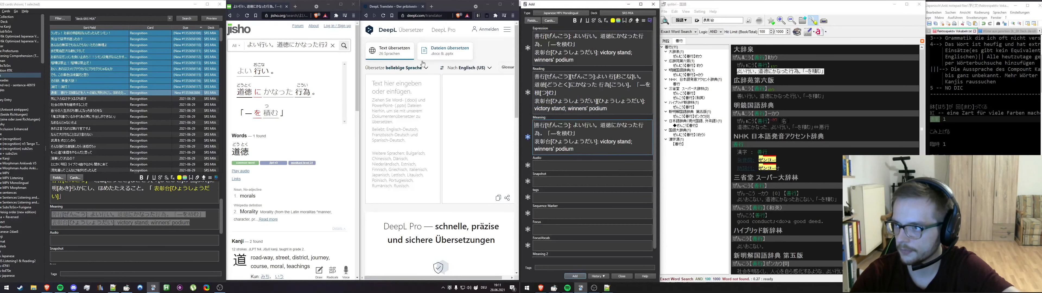
key("ctrl+a")
key("BackSpace")
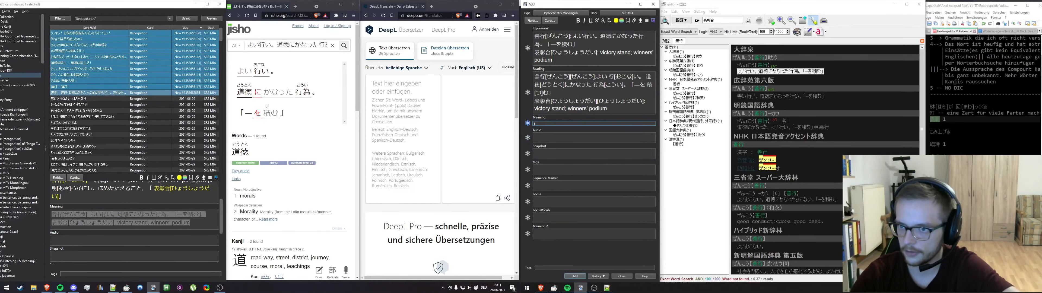
Remove the duplicate readings after 表彰台 and 善行 in the new note's Reading field and cut the whole text
left_click_drag(597, 100, 552, 100)
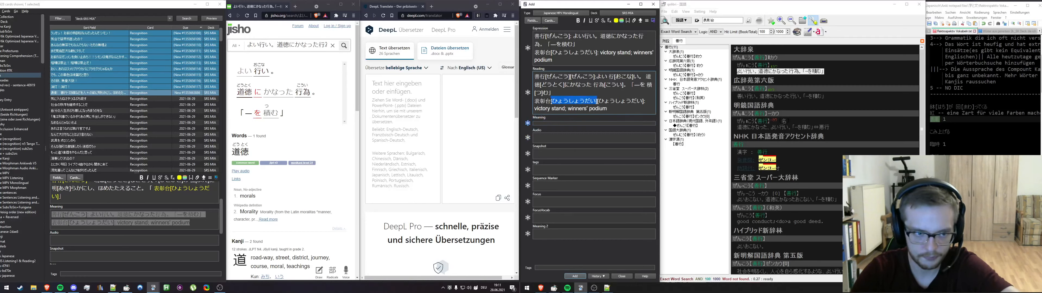
key("BackSpace")
key("BackSpace")
key("Delete")
left_click_drag(570, 77, 545, 77)
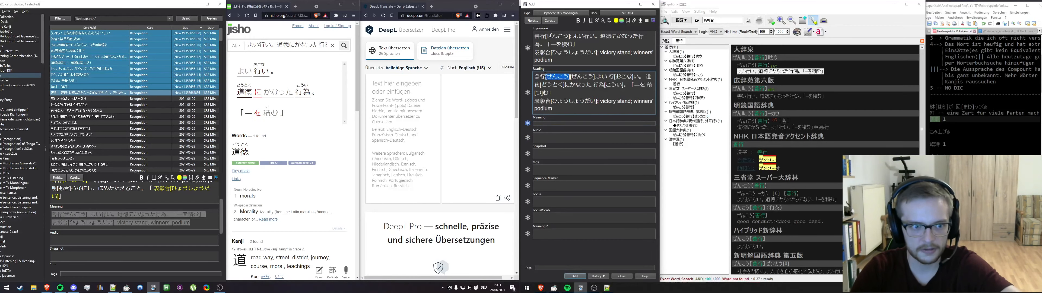
key("BackSpace")
key("ctrl+a")
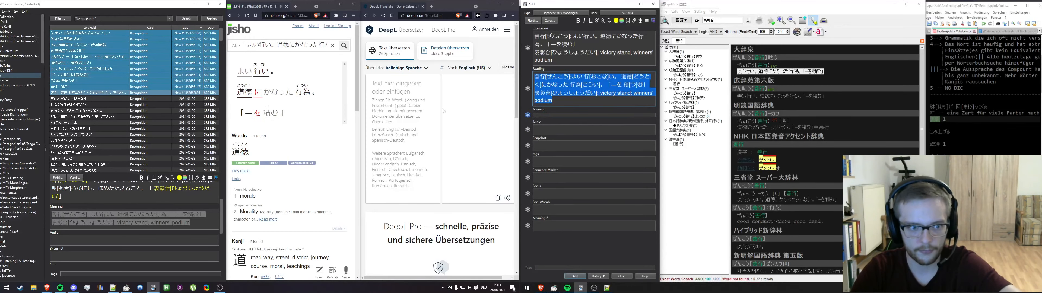
key("ctrl+x")
left_click(193, 222)
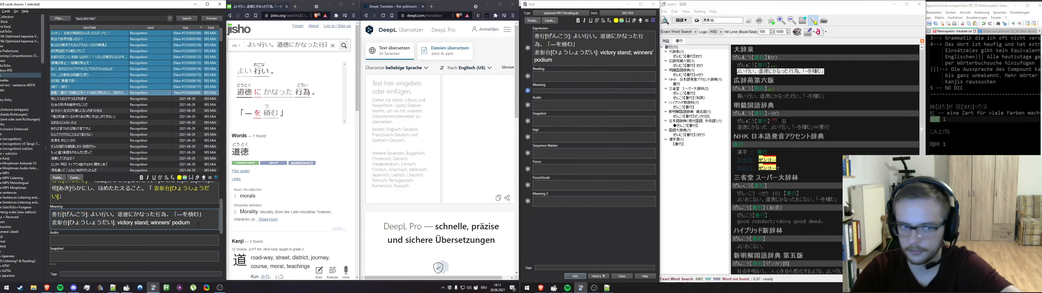
scroll(118, 253, "down", 3)
scroll(106, 235, "up", 3)
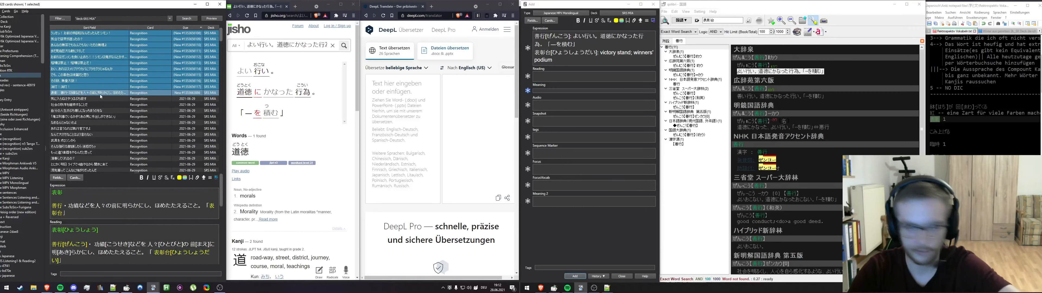
scroll(134, 226, "down", 1)
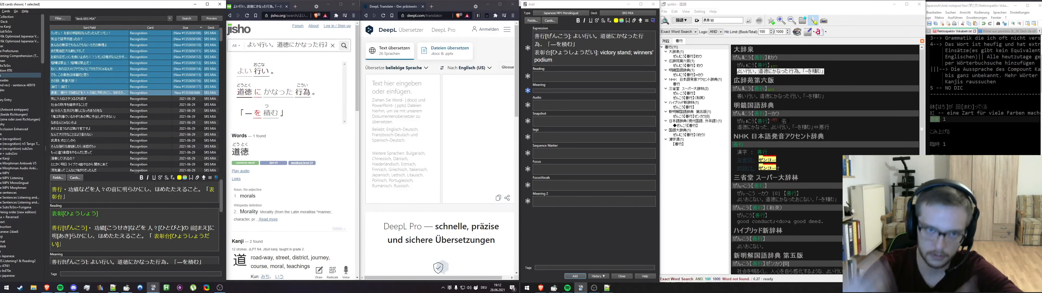
Bring the vocabulary list in the text editor over the card browser and delete the finished 表彰 entry
left_click(113, 287)
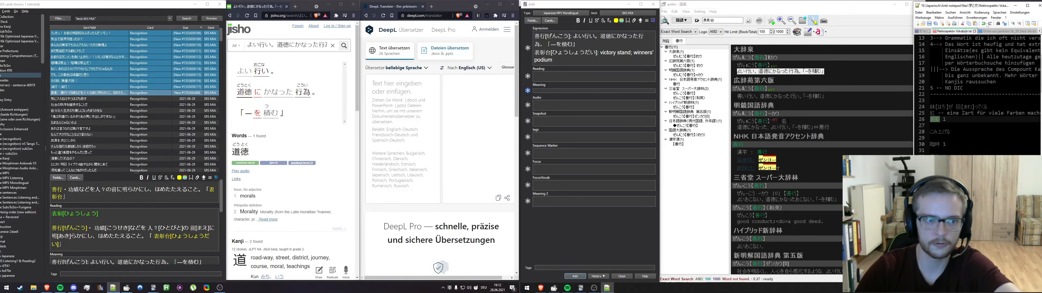
left_click_drag(974, 6, 112, 39)
left_click(81, 159)
left_click_drag(85, 153, 45, 154)
key("BackSpace")
left_click(94, 165)
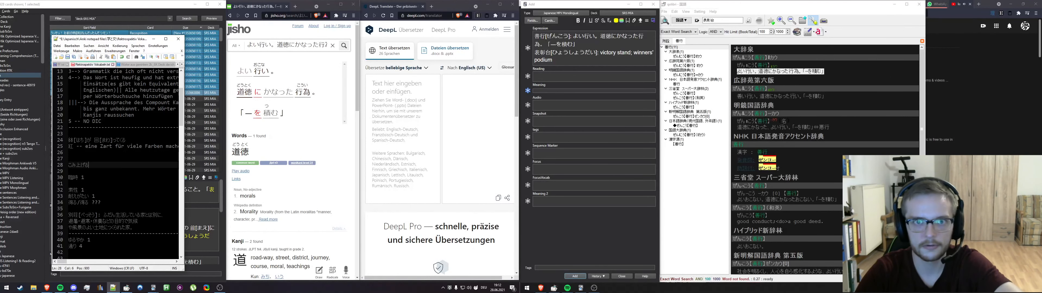
Copy 迫力 from the vocabulary list and look it up in the offline dictionary
left_click_drag(80, 177, 66, 180)
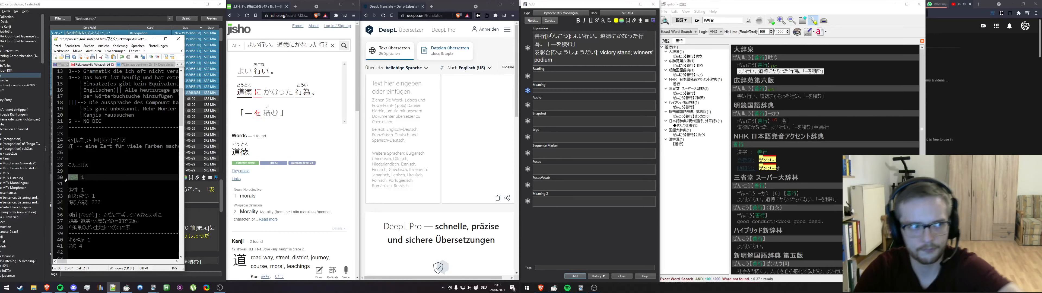
left_click(77, 196)
scroll(77, 186, "down", 1)
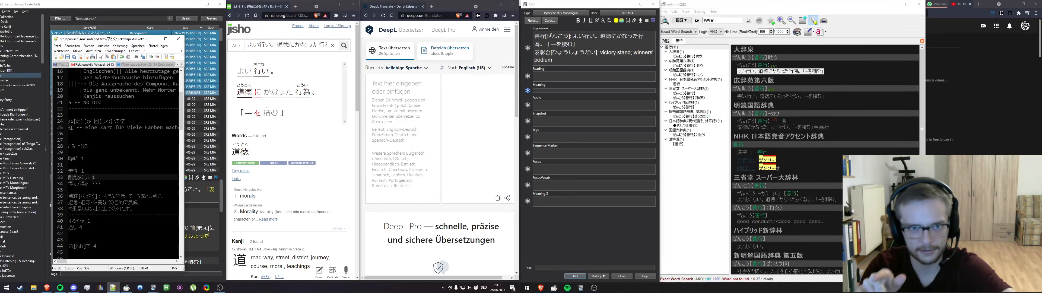
scroll(117, 162, "down", 7)
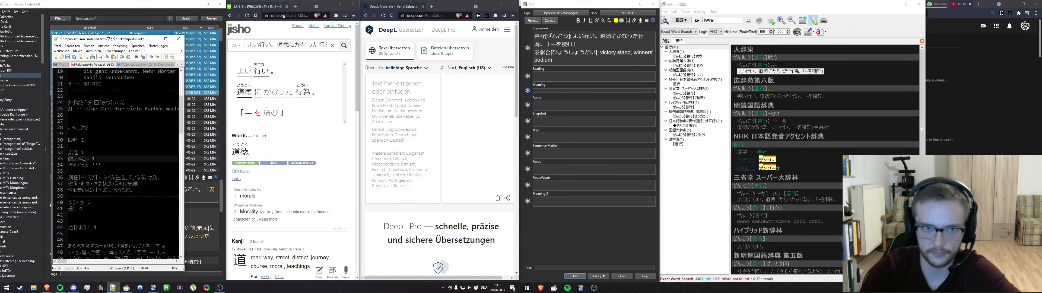
scroll(118, 162, "down", 4)
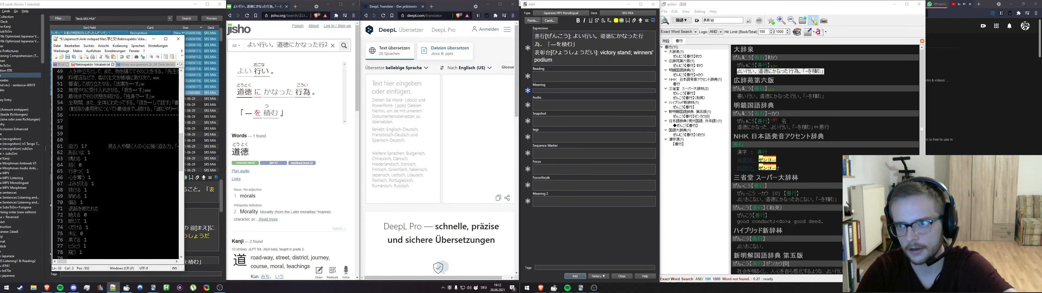
left_click_drag(79, 146, 67, 148)
left_click(724, 21)
key("ctrl+v")
key("Return")
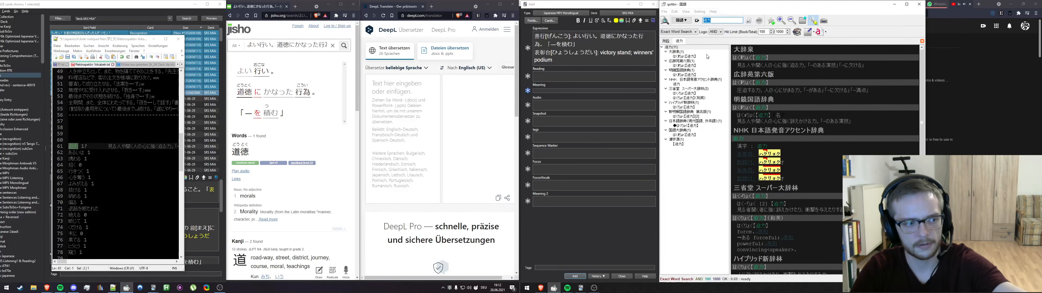
Replace the new note's Expression text with 迫力 and leave the field so its reading is filled in
left_click(599, 45)
key("ctrl+a")
key("ctrl+v")
left_click(556, 104)
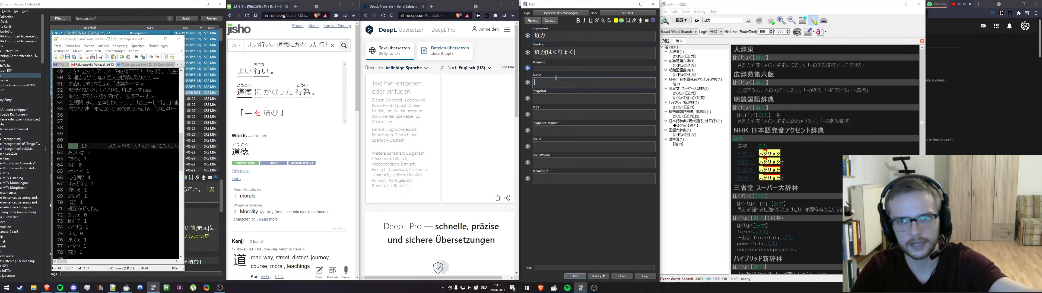
left_click(553, 69)
key("Return")
key("Return")
key("BackSpace")
key("BackSpace")
left_click(595, 51)
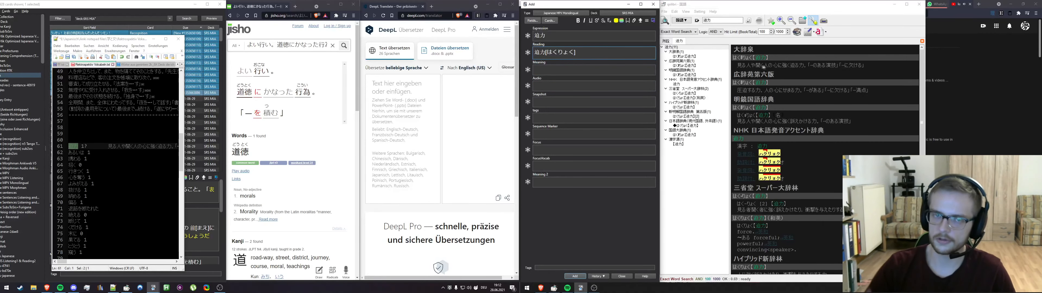
Look up 迫る from the 迫力 definition in the offline dictionary, read its entry, and return to the 迫力 results
triple_click(815, 67)
left_click(818, 67)
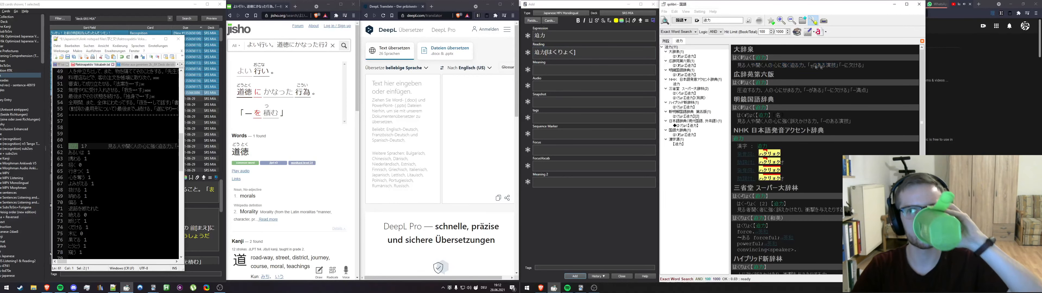
right_click(792, 69)
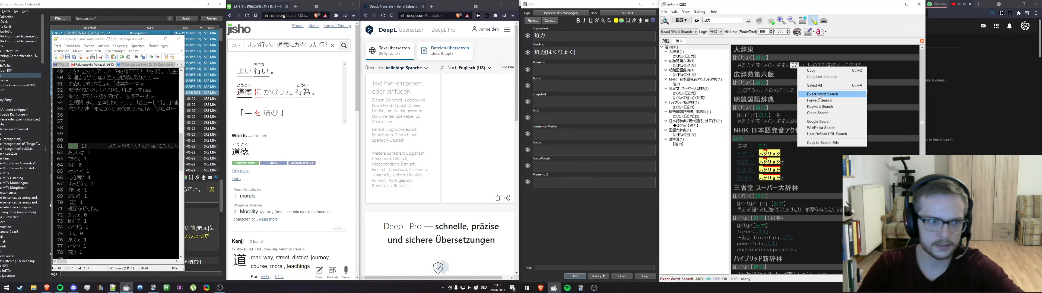
left_click(814, 97)
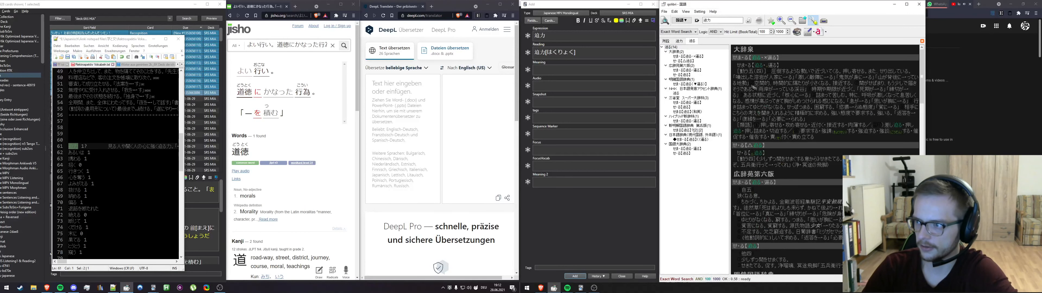
triple_click(783, 82)
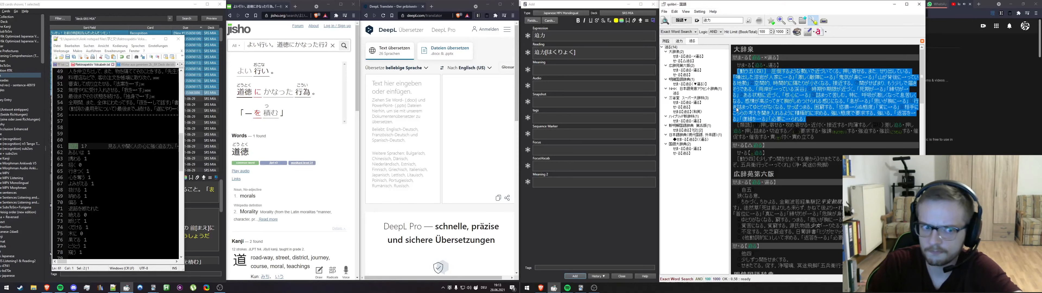
left_click(678, 41)
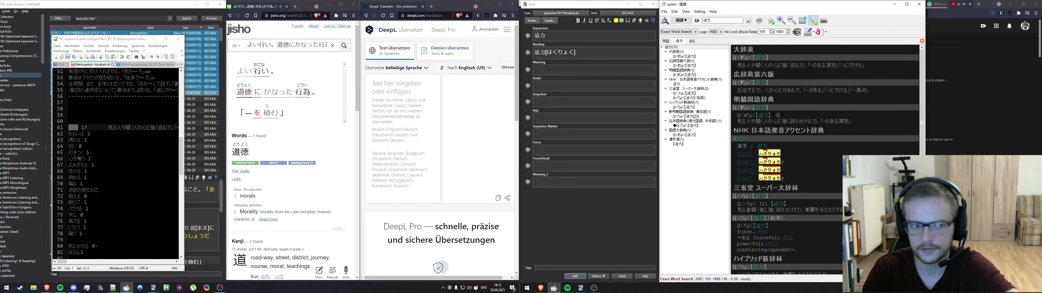
Copy 招く from the vocabulary list and look it up in the offline dictionary
left_click(91, 134)
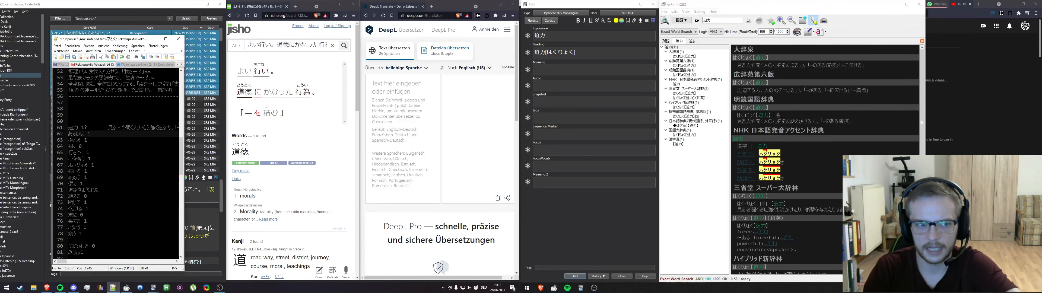
left_click_drag(82, 146, 69, 146)
double_click(718, 21)
key("ctrl+v")
key("Return")
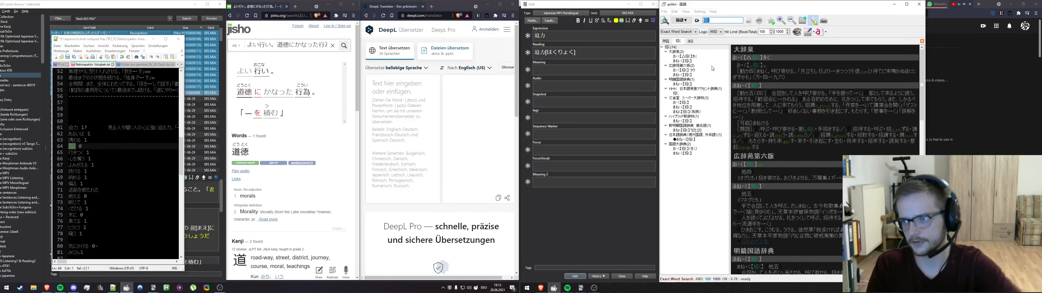
scroll(738, 79, "down", 1)
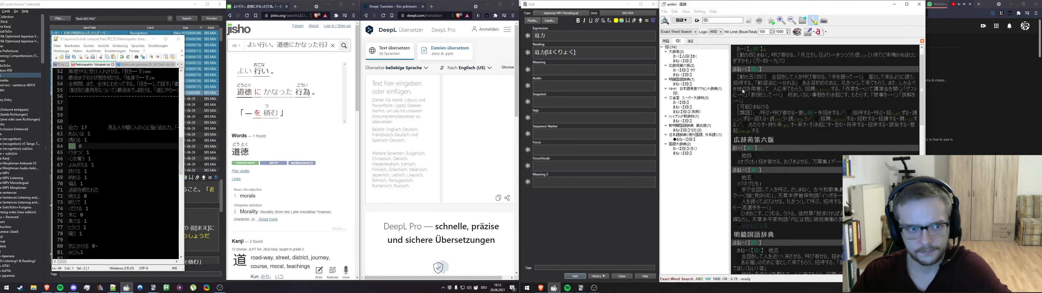
triple_click(772, 79)
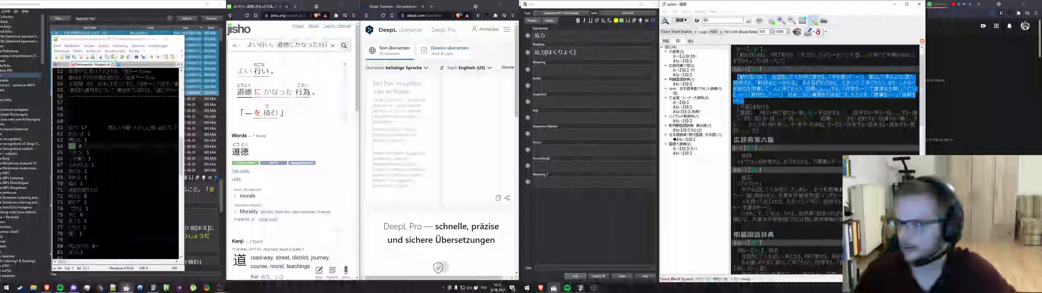
Replace the new note's Expression text with 招く, clear the Reading field, and start a new line below 招く
left_click(868, 81)
left_click(582, 34)
key("ctrl+a")
key("ctrl+v")
key("Tab")
key("ctrl+a")
key("BackSpace")
left_click(582, 32)
key("Return")
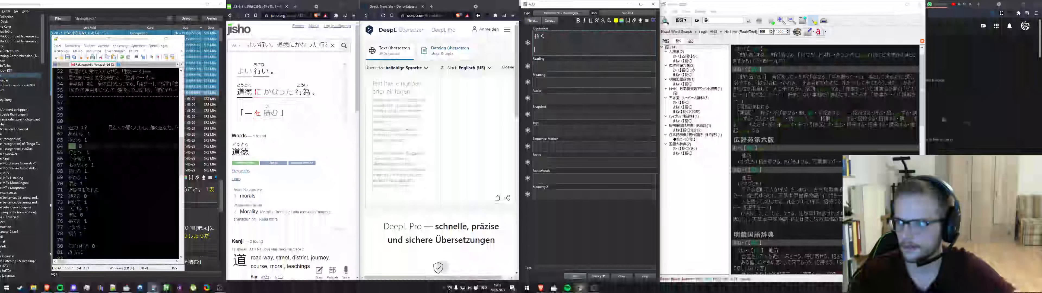
Copy the first senses of 招く, up to 人に来てもらう, from the dictionary and paste them below the word in Expression
left_click_drag(772, 76, 789, 99)
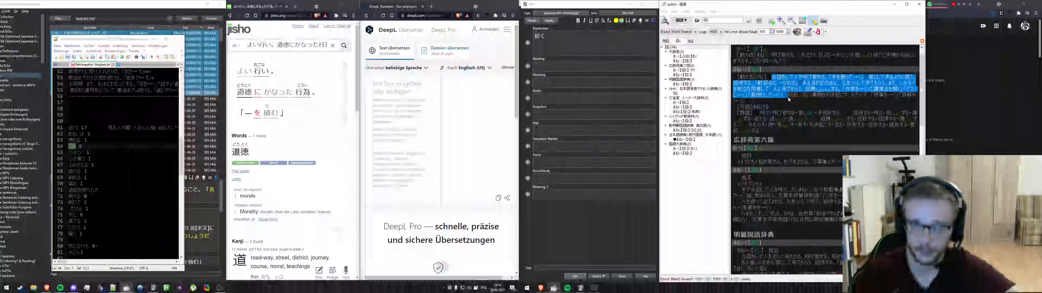
left_click_drag(789, 99, 898, 85)
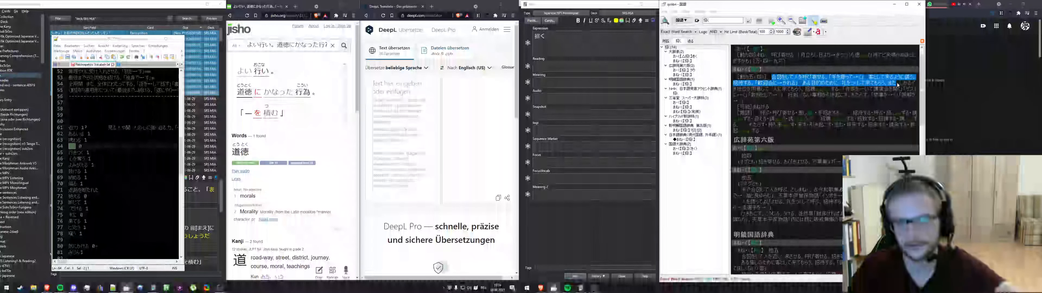
left_click_drag(897, 85, 800, 91)
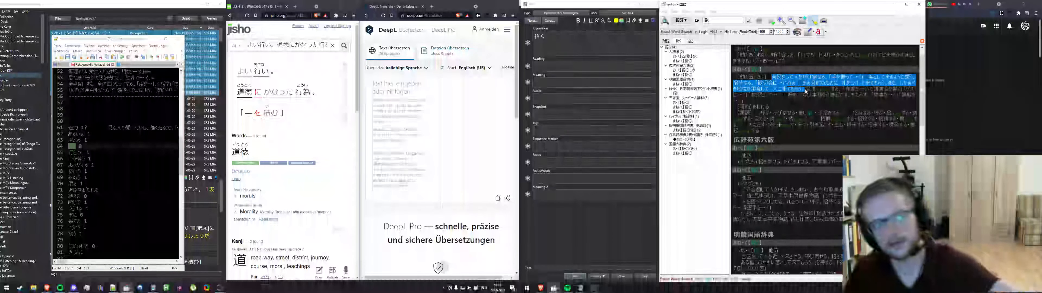
left_click(551, 51)
key("ctrl+v")
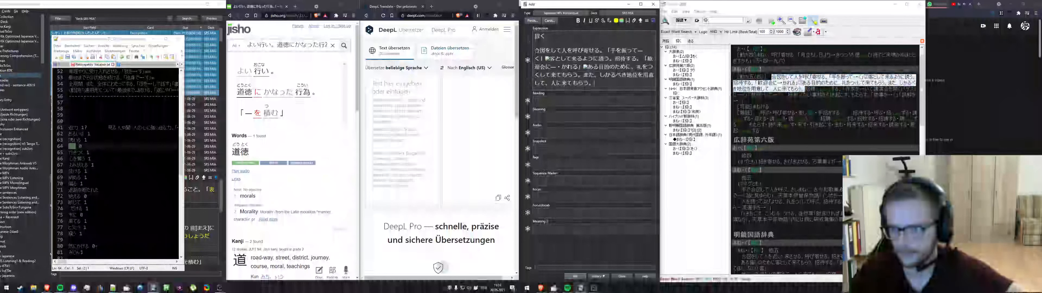
Tidy the pasted 招く definition by removing stray characters and separating its senses with |
left_click(549, 59)
key("BackSpace")
left_click(587, 67)
key("BackSpace")
type("|")
left_click(594, 84)
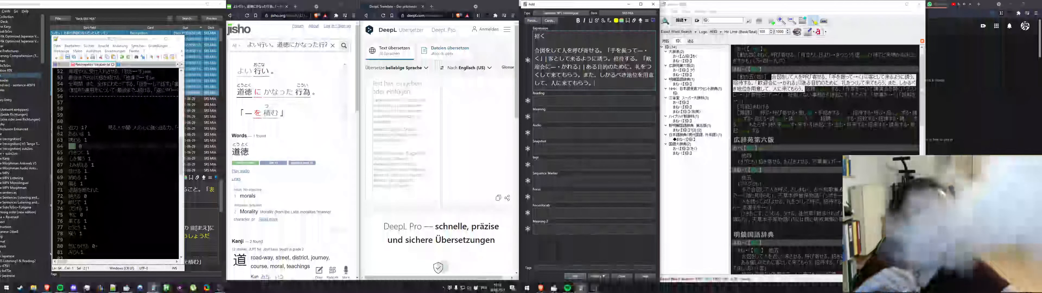
Copy the 招く definition from the Expression field and search for it on Jisho
triple_click(620, 75)
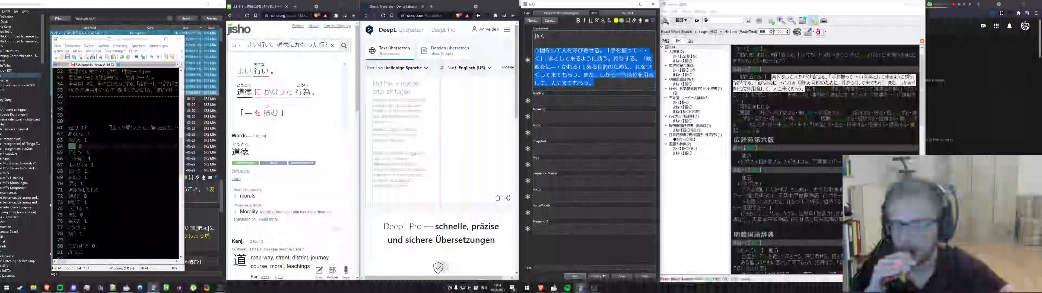
triple_click(300, 45)
key("ctrl+v")
left_click(343, 47)
Colour 合図 yellow and the headword 招く green in the Expression field
left_click(535, 51)
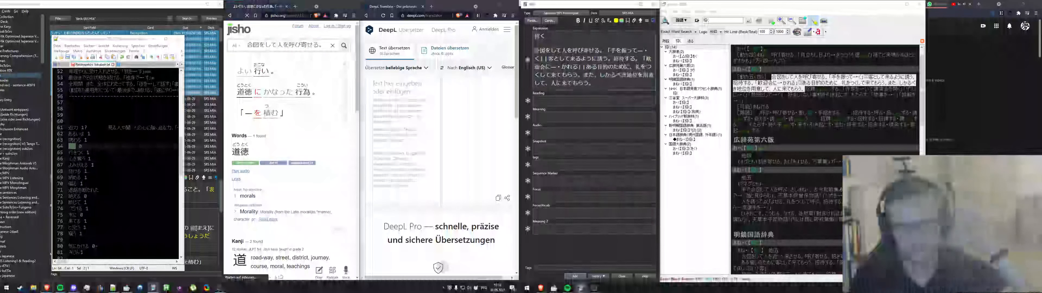
left_click_drag(535, 51, 527, 41)
key("F7")
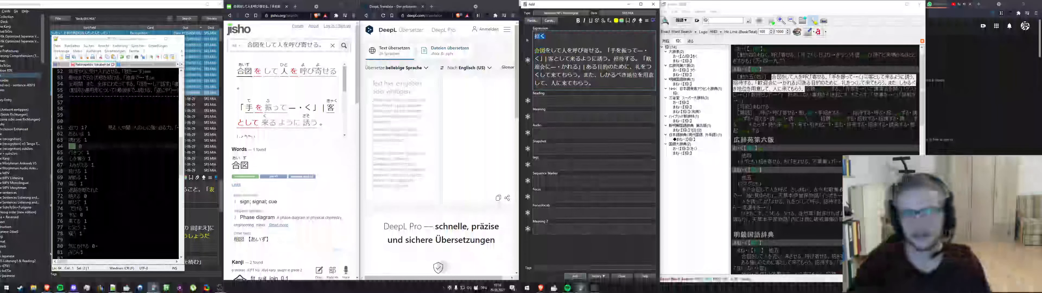
key("F8")
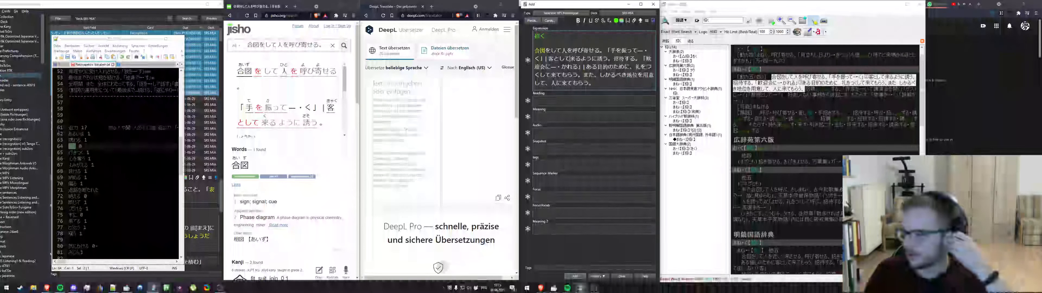
Copy the dictionary sense starting with 好ましくない事態を引き起こす, including its examples, and append it to the definition in Expression
scroll(267, 120, "down", 2)
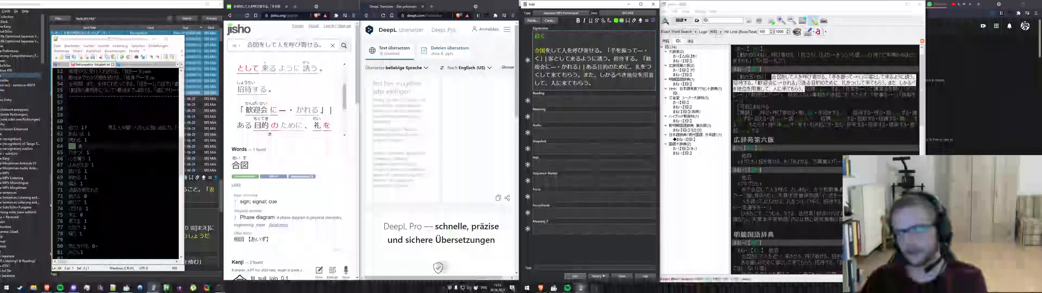
left_click(779, 98)
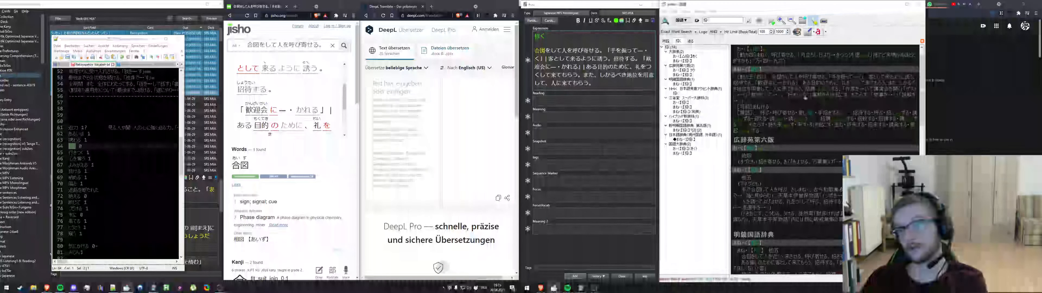
triple_click(779, 95)
triple_click(777, 118)
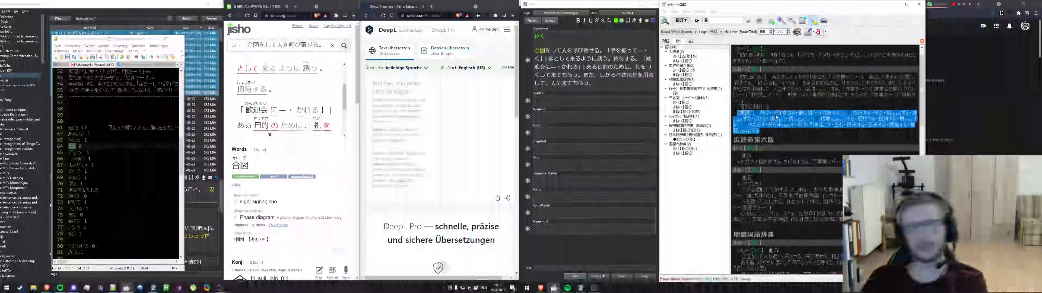
triple_click(797, 97)
left_click(786, 101)
left_click_drag(790, 97, 745, 101)
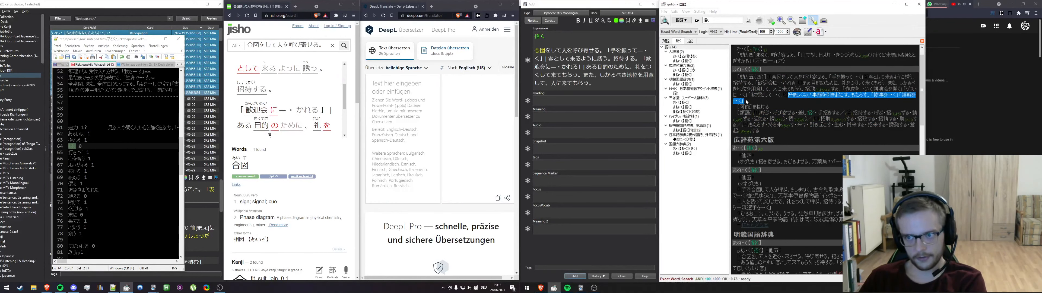
key("ctrl+c")
left_click(612, 87)
key("ctrl+v")
Delete the surplus text after 「誤解を―・く」 and insert | before 好ましくない
left_click_drag(583, 91, 627, 91)
key("BackSpace")
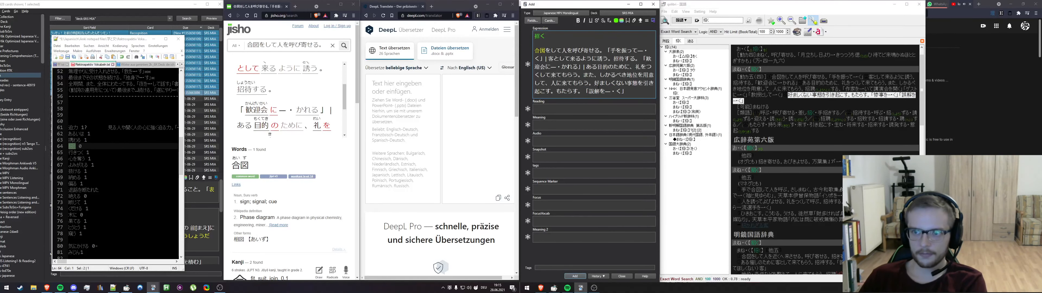
type("|")
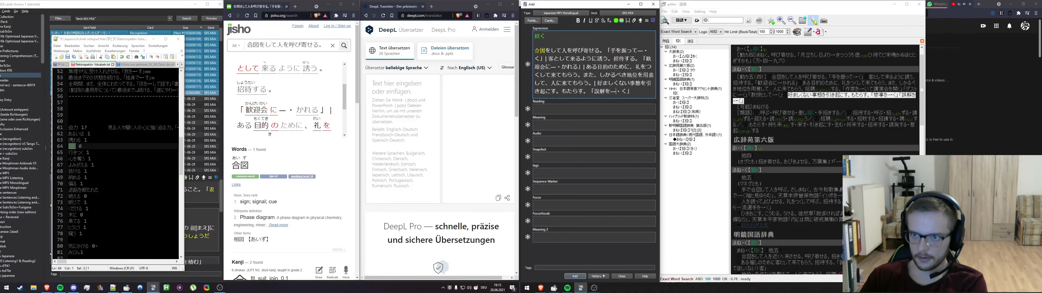
Colour 引き起こす yellow in the Expression definition
left_click_drag(545, 90, 646, 83)
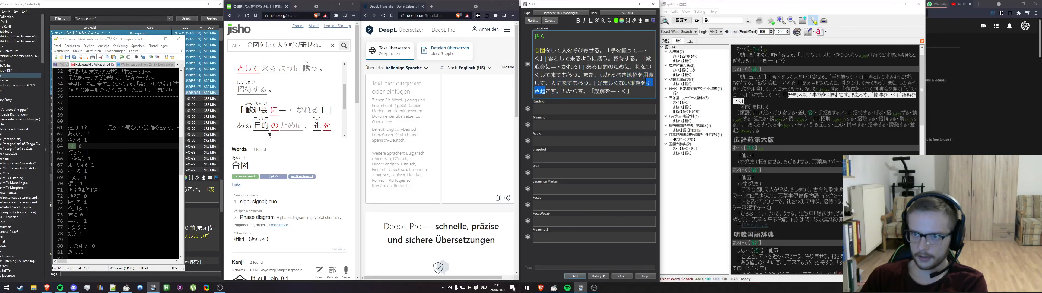
key("F7")
left_click(649, 94)
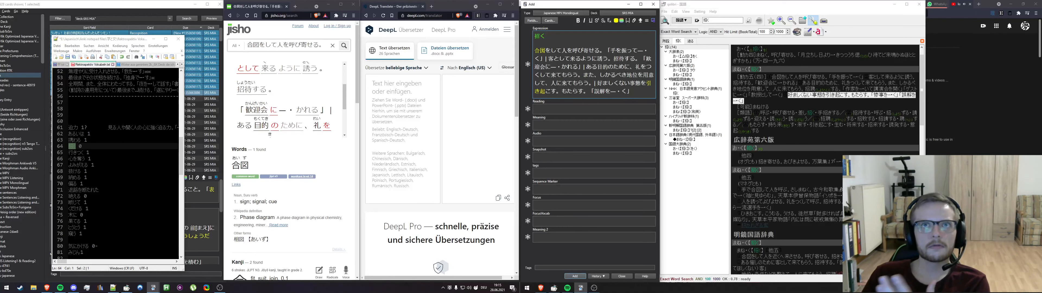
Have the Reading field filled in from Expression, colour its headword 招く green, and add a blank line after it
left_click(626, 110)
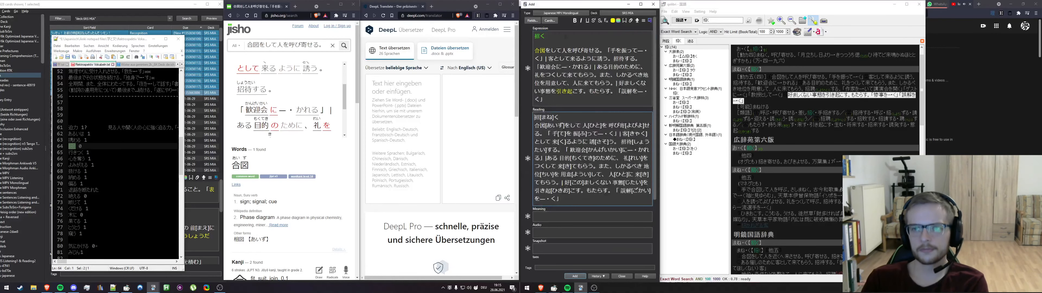
left_click_drag(571, 114, 508, 113)
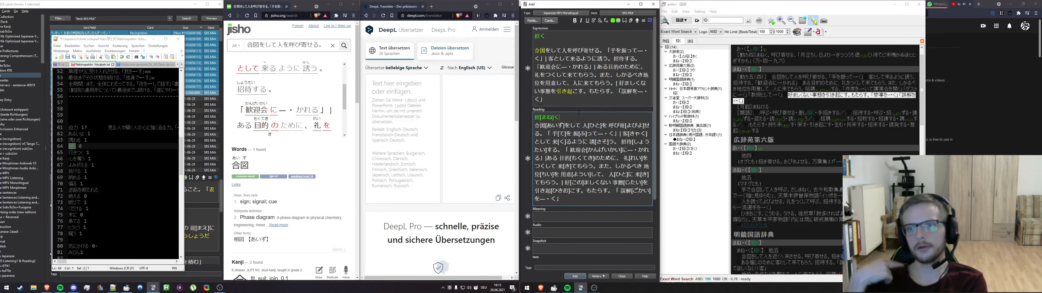
key("Return")
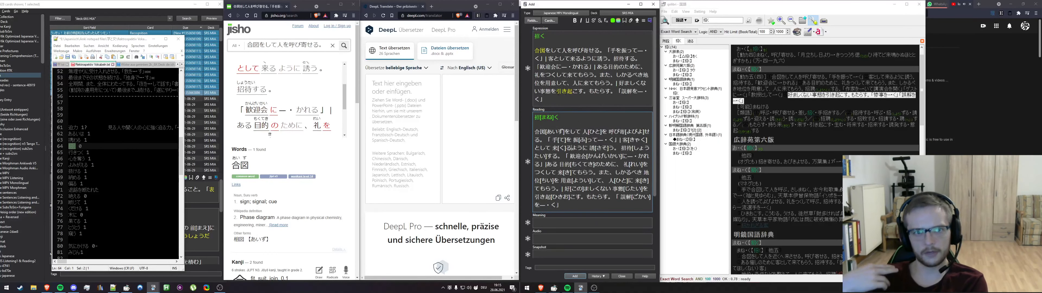
Copy the extended 招く definition from Expression, search for it on Jisho, and check the word 合図
left_click_drag(566, 99, 514, 51)
key("ctrl+c")
left_click(321, 46)
key("ctrl+a")
key("ctrl+v")
key("Return")
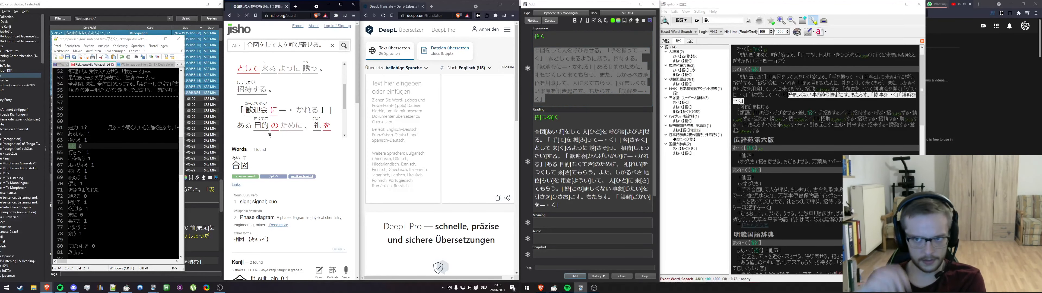
left_click(253, 72)
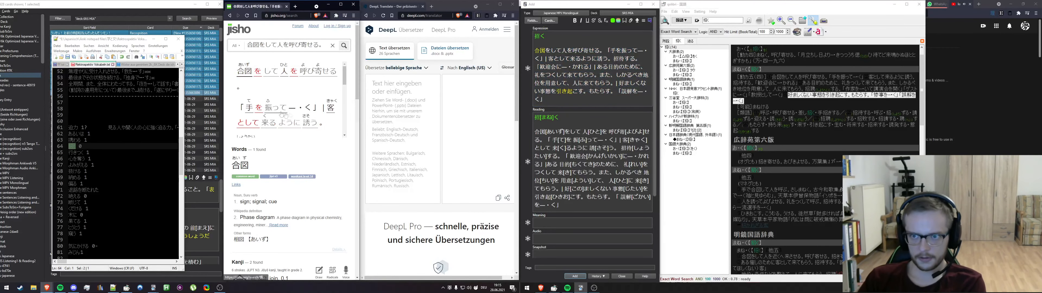
Recolour 合図 blue in the Expression definition
left_click(546, 51)
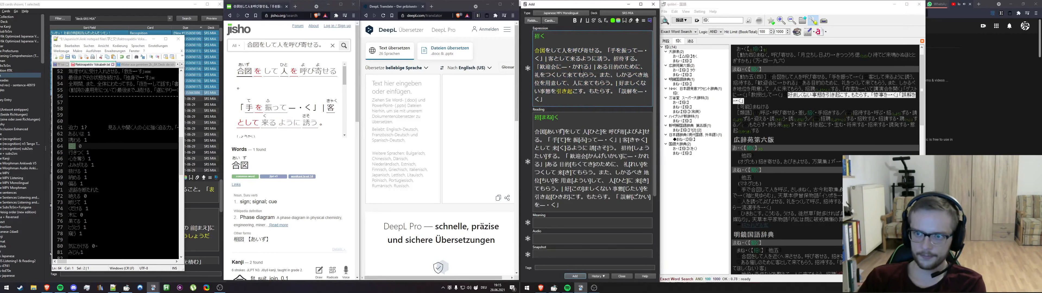
left_click_drag(546, 50, 534, 50)
key("F7")
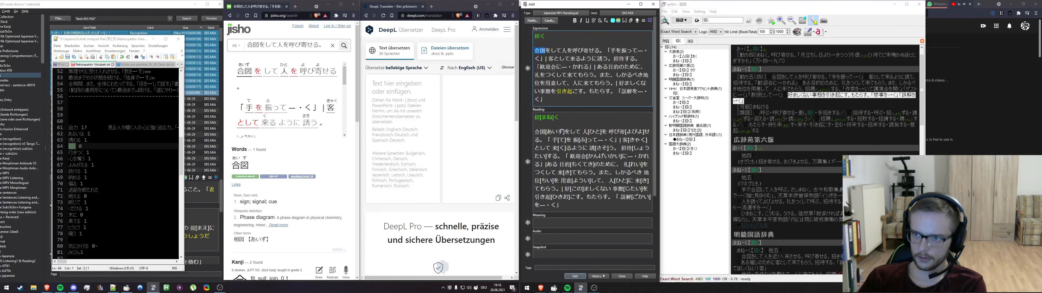
left_click(583, 68)
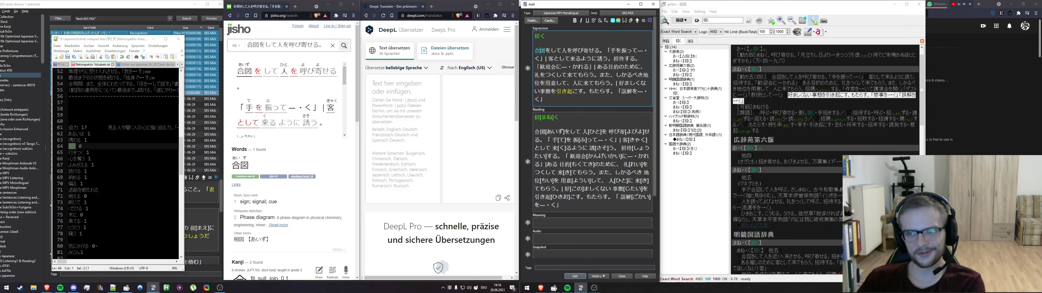
Look up the word 引き起こす from the final part of the 招く definition on Jisho
scroll(277, 106, "down", 5)
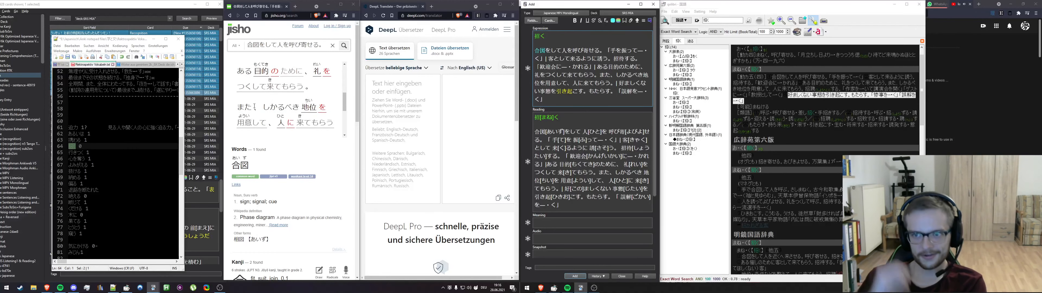
scroll(277, 106, "down", 3)
left_click(257, 120)
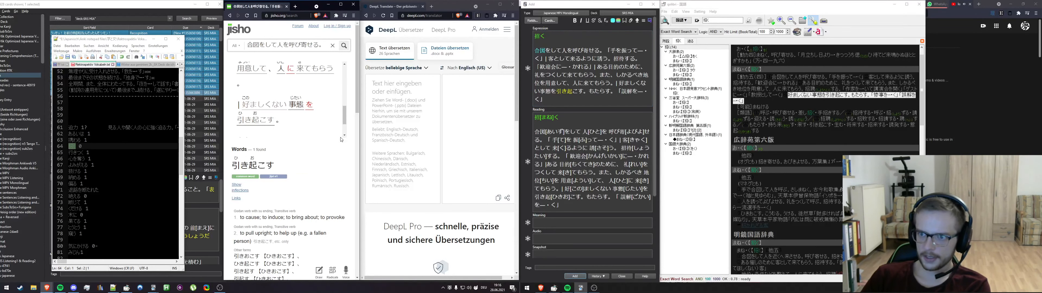
Search the card collection for 引き起こす, copied from the Expression field, and sort the matching cards by due position
key("alt+Tab")
mouse_move(573, 92)
left_mouse_down()
mouse_move(583, 92)
mouse_move(556, 91)
left_mouse_up()
key("F7")
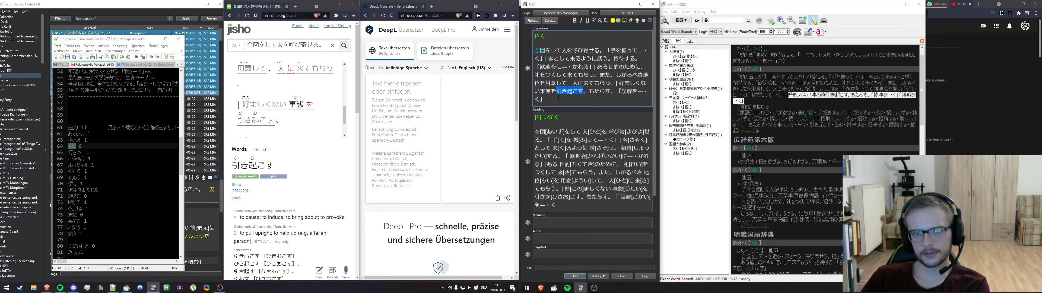
left_click(142, 19)
key("ctrl+a")
key("ctrl+v")
key("Return")
left_click(188, 27)
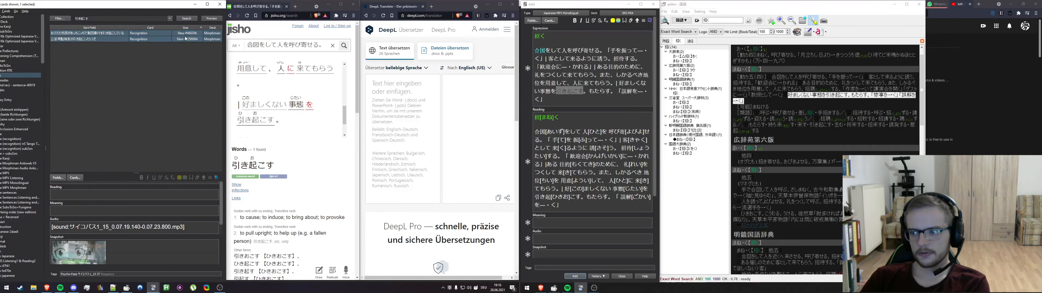
Examine the two existing 引き起こす sentence cards, comparing their sentences, focus words and due order
scroll(134, 256, "down", 3)
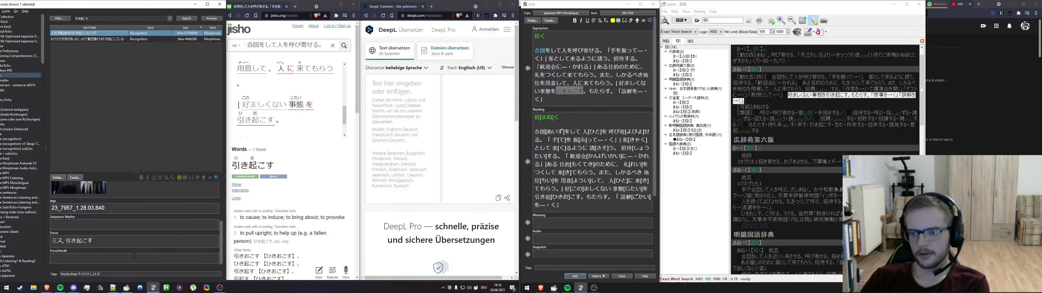
scroll(135, 256, "up", 3)
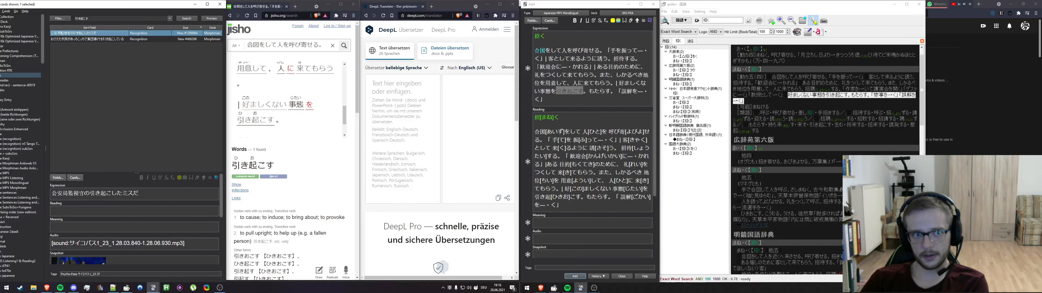
left_click(152, 40)
scroll(135, 209, "down", 3)
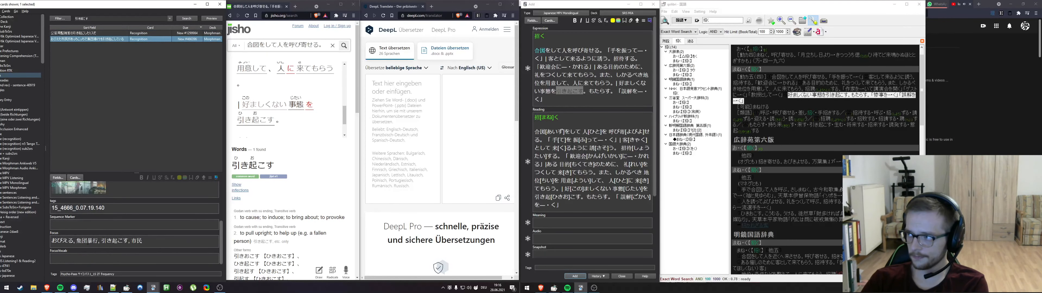
scroll(135, 226, "up", 3)
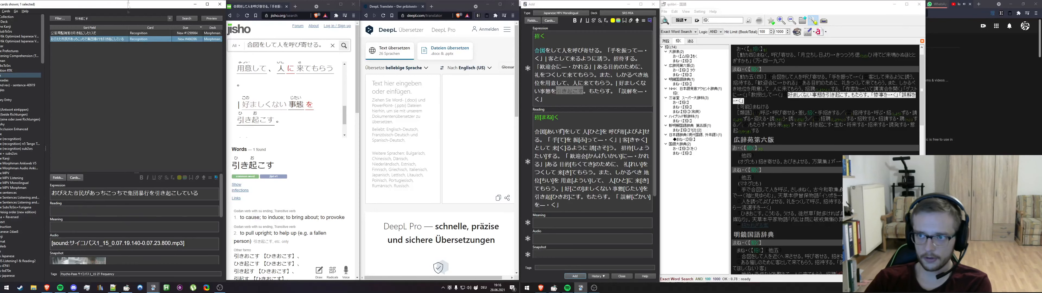
left_click(114, 34)
left_click(169, 40)
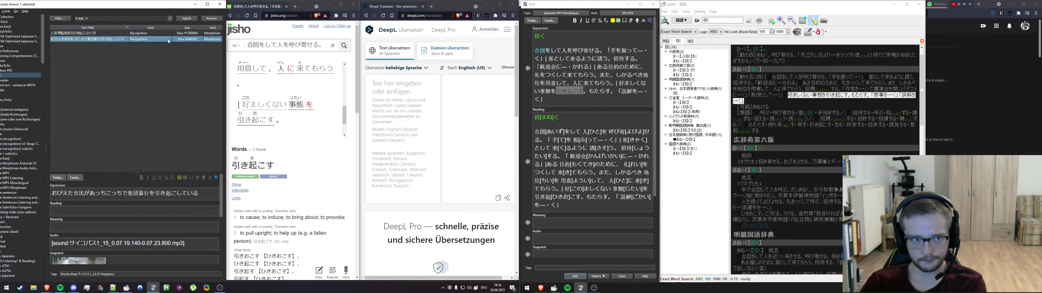
left_click(188, 28)
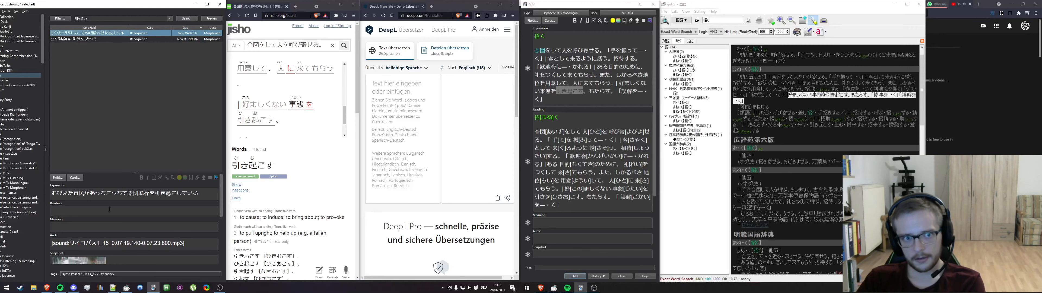
left_click(159, 43)
left_click(159, 34)
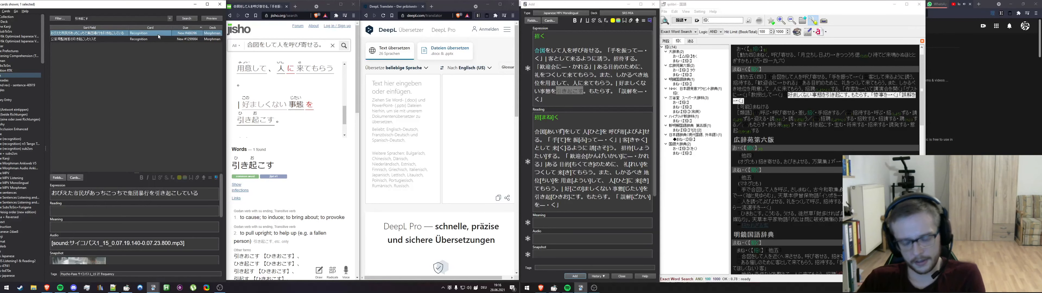
left_click(192, 38)
scroll(148, 204, "down", 4)
scroll(149, 205, "up", 4)
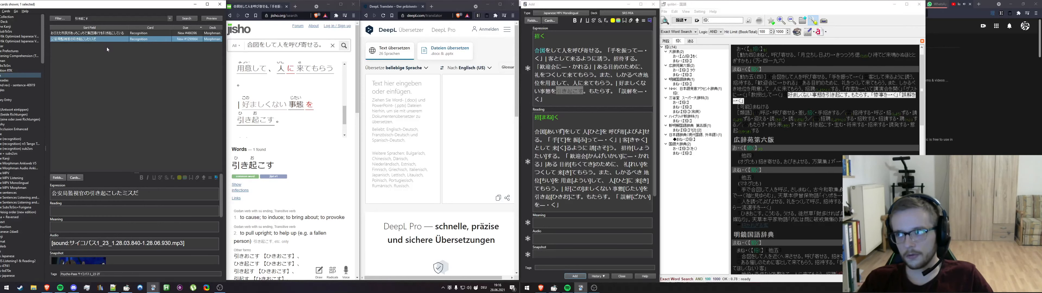
Colour 合図[あいず] blue in the Reading field of the new card
left_click(589, 75)
left_click(579, 205)
left_click(590, 83)
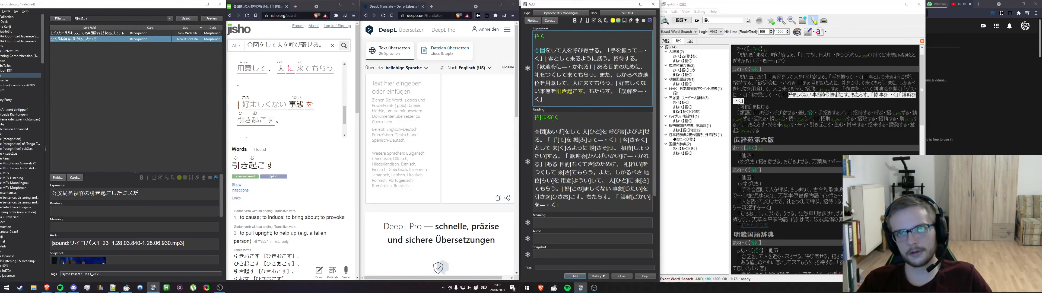
left_click_drag(534, 131, 565, 131)
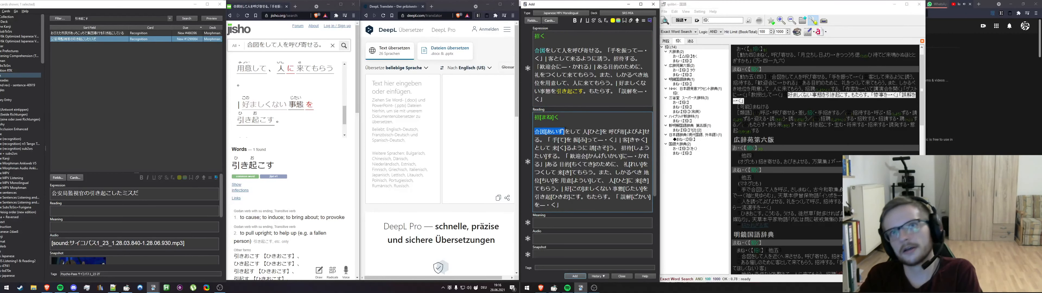
key("F7")
left_click(565, 148)
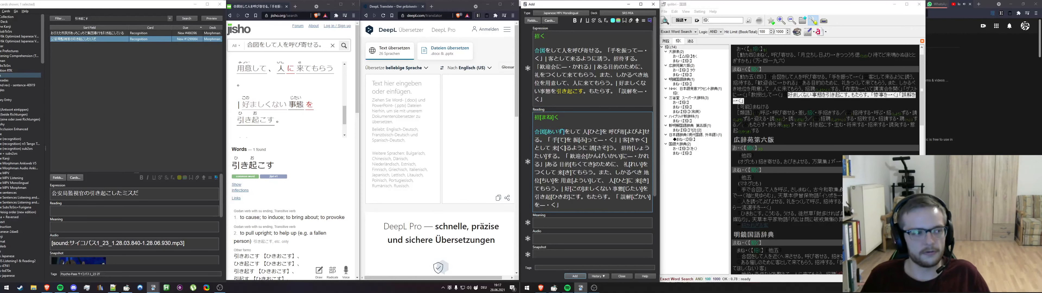
Colour 引き起[ひきお]こす yellow in the Reading field and copy it into the Meaning field, followed by a colon
left_click_drag(534, 197, 581, 197)
key("ctrl+c")
key("Tab")
key("ctrl+v")
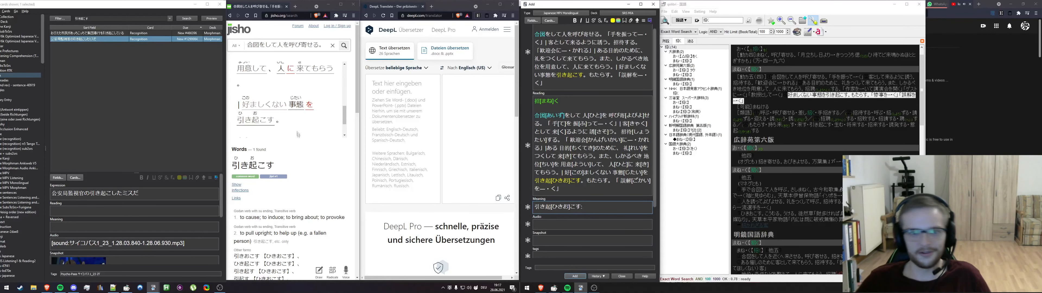
Copy the Jisho sense "to cause; to induce; to bring about; to provoke" into the Meaning field after 引き起[ひきお]こす
left_click(253, 216)
left_click_drag(242, 217, 345, 220)
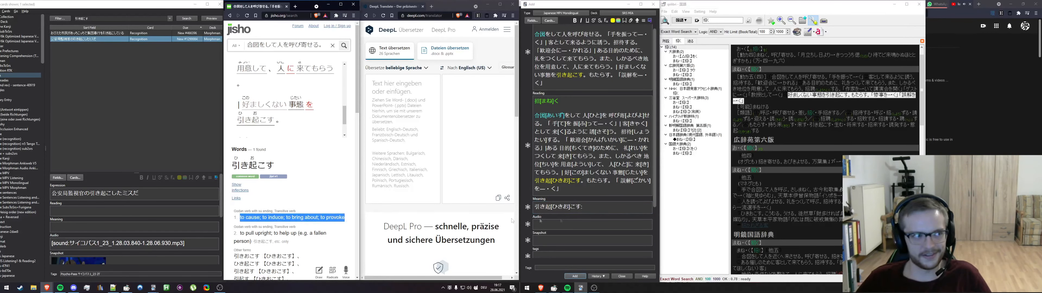
key("ctrl+c")
key("alt+Tab")
key("ctrl+v")
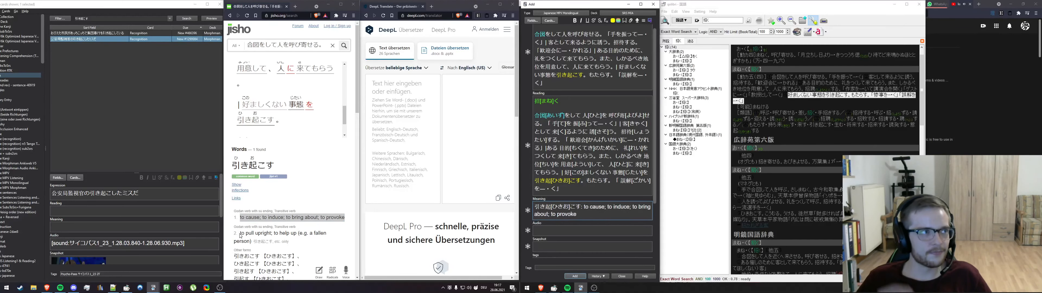
Append the second Jisho sense "to pull upright; to help up (e.g. a fallen person)" to Meaning, after a "|" and in parentheses
left_click_drag(241, 234, 253, 244)
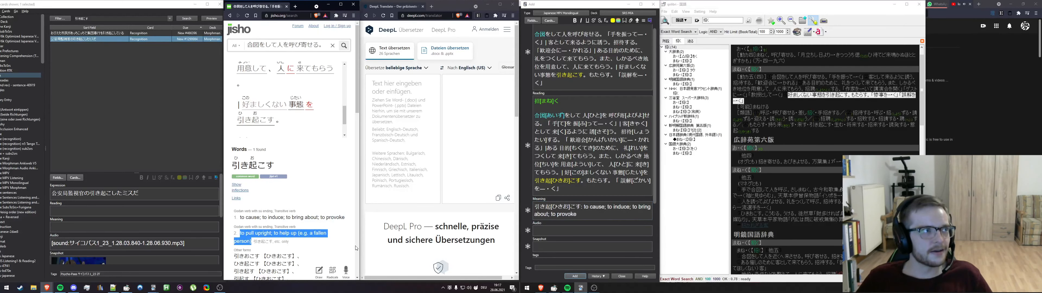
left_click(579, 219)
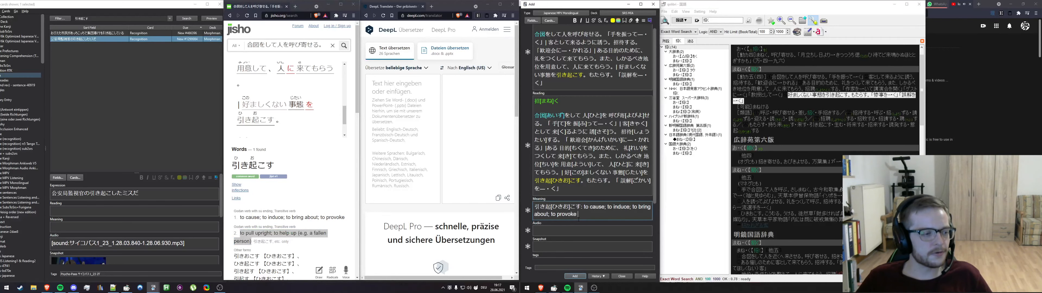
type("|")
key("ctrl+v")
scroll(290, 162, "down", 1)
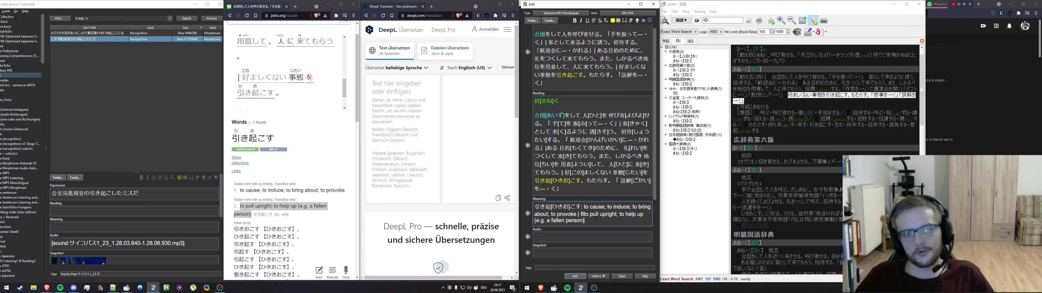
left_click(581, 214)
type("(")
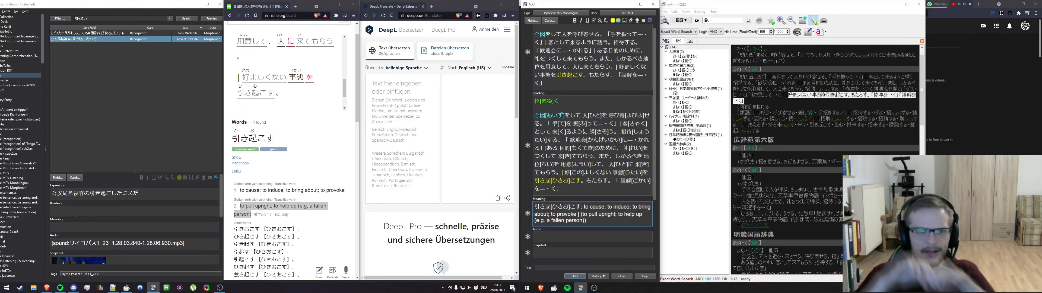
Add the alternative spelling 惹き起こす from Jisho after a slash in the Meaning headword, with the reading [ひきお]
scroll(324, 200, "down", 3)
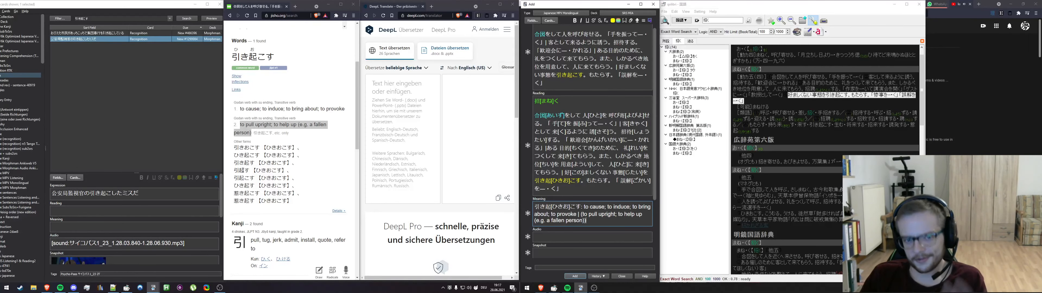
left_click_drag(234, 194, 260, 194)
left_click(583, 207)
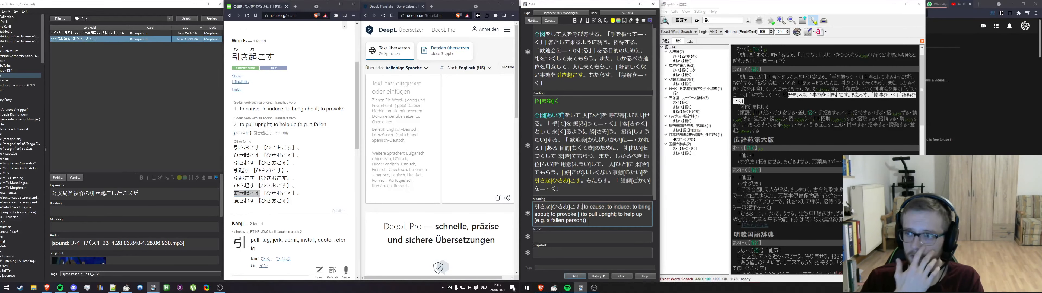
type("/")
key("ctrl+v")
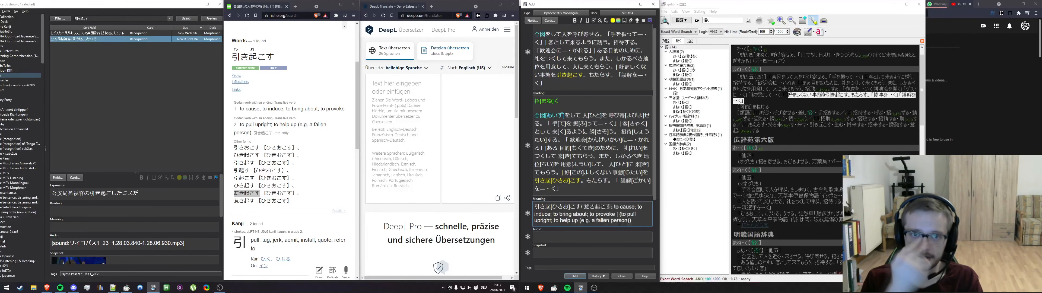
left_click_drag(551, 207, 570, 206)
left_click(600, 207)
key("ctrl+v")
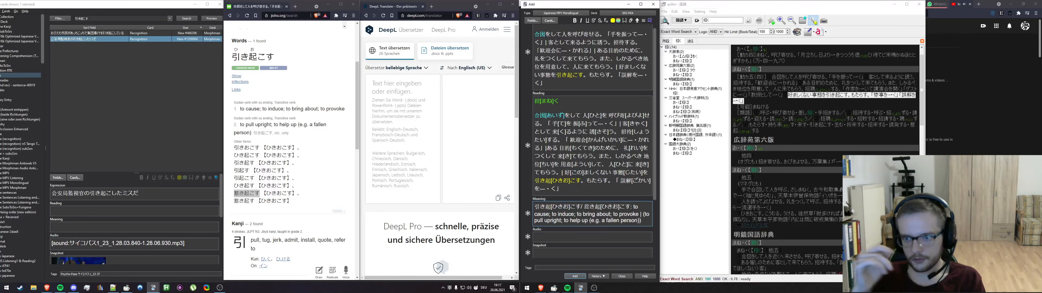
Check the filled-in fields and add the 招く card to the collection
scroll(621, 206, "down", 1)
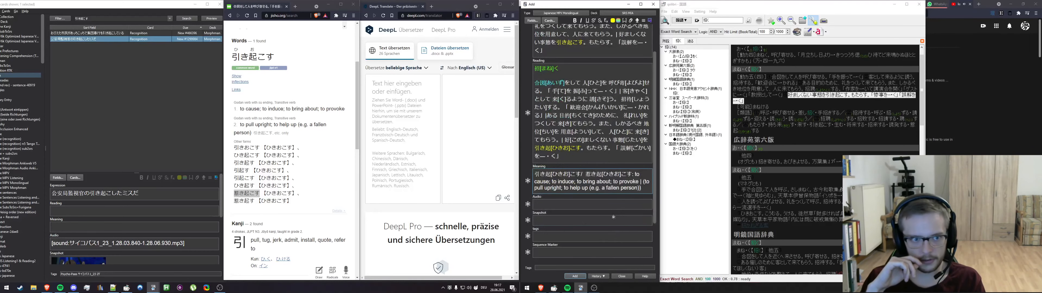
scroll(599, 207, "up", 2)
left_click(572, 208)
left_click(579, 277)
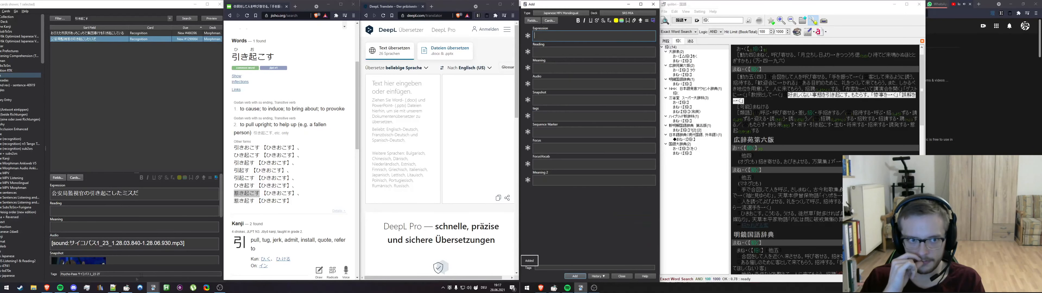
Switch to the vocabulary list in the text editor and delete the finished 招く entry
left_click(113, 288)
scroll(117, 162, "down", 1)
left_click(82, 128)
left_click_drag(82, 128, 63, 127)
key("BackSpace")
key("Down")
Search the offline dictionary for the next word on the vocabulary list and dismiss the message
key("ctrl+shift+Right")
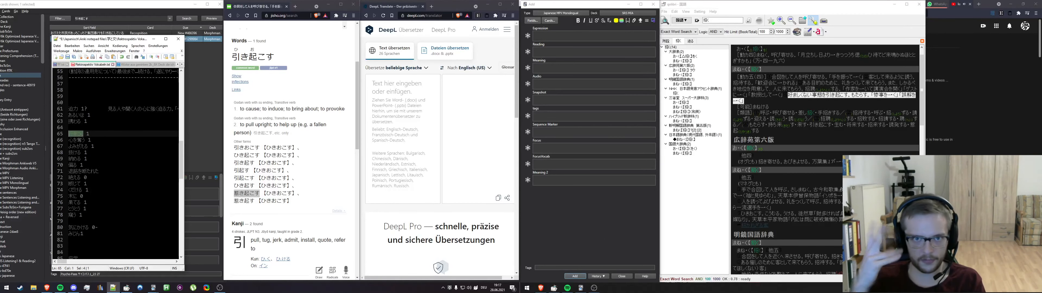
double_click(712, 20)
key("ctrl+v")
left_click(749, 20)
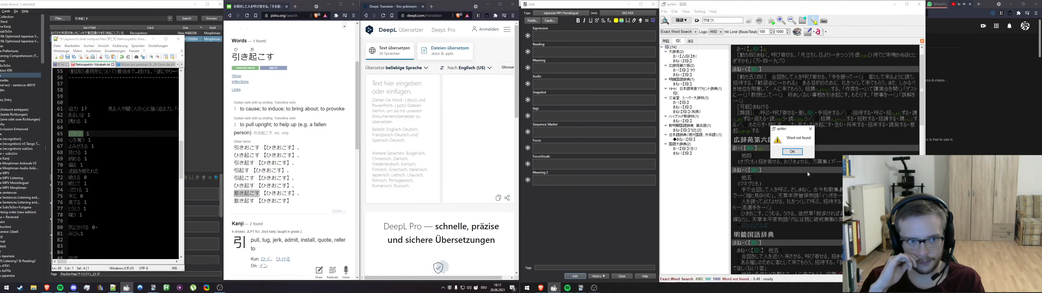
left_click(800, 153)
Move the searched word from the vocabulary list to the end of the "Schwierige Definitionen" section
left_click(90, 128)
left_click_drag(90, 133, 68, 134)
key("ctrl+x")
scroll(77, 140, "down", 9)
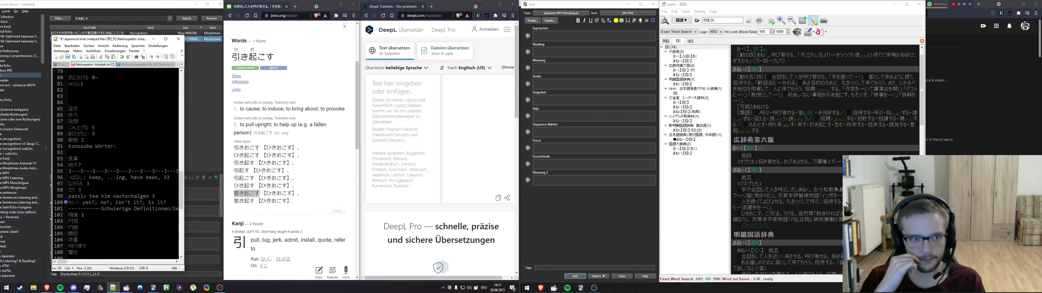
left_click(78, 239)
key("ctrl+v")
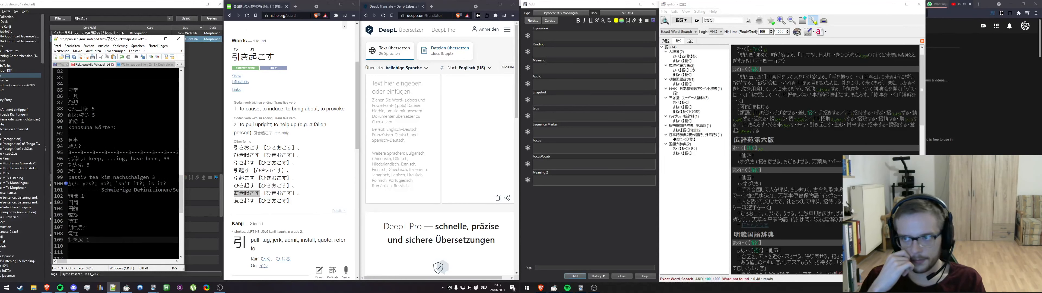
left_click_drag(79, 233, 68, 231)
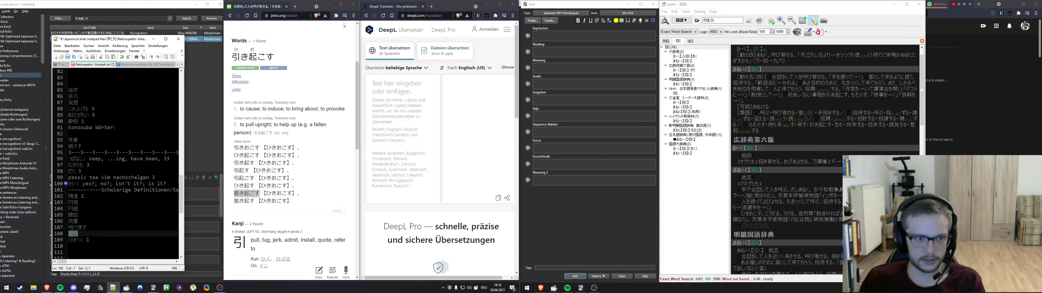
scroll(116, 164, "up", 5)
scroll(116, 164, "up", 1)
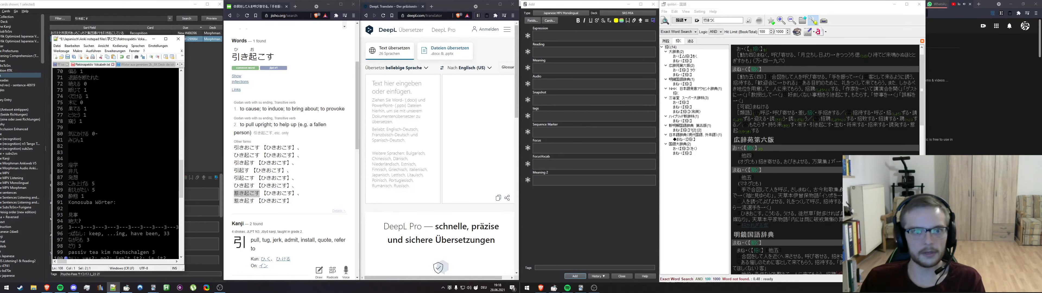
scroll(116, 164, "up", 1)
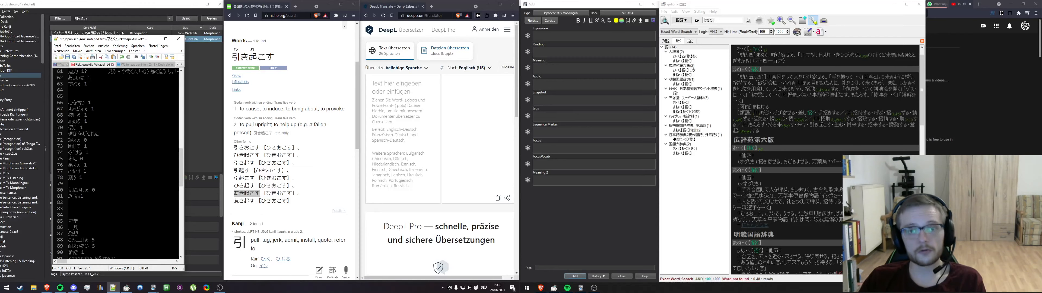
Delete two more entries below よみがえる from the vocabulary list
scroll(116, 164, "up", 1)
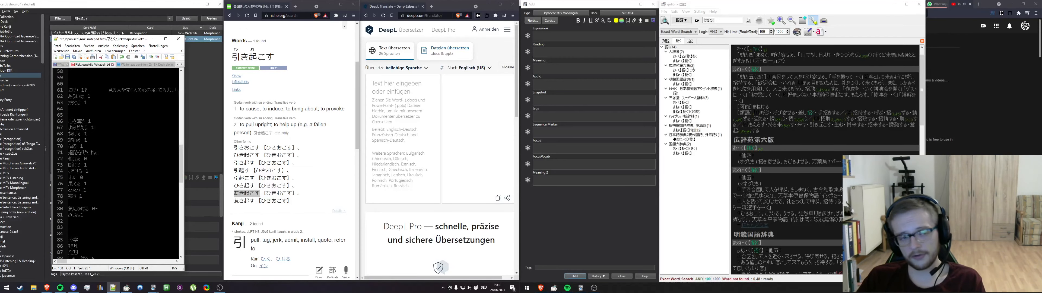
left_click_drag(84, 146, 57, 149)
key("BackSpace")
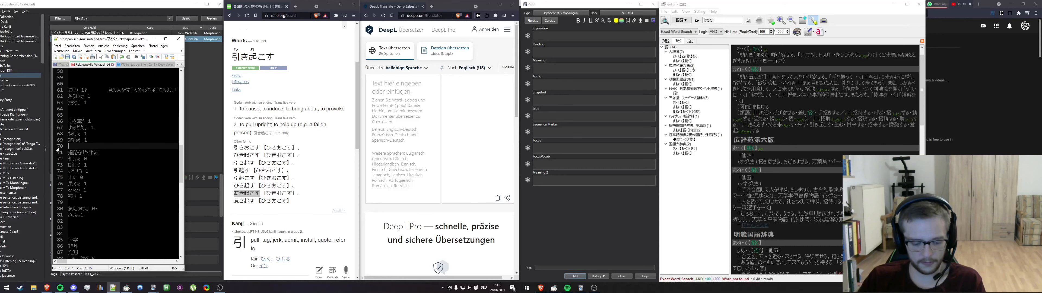
left_click(87, 133)
key("BackSpace")
key("BackSpace")
key("BackSpace")
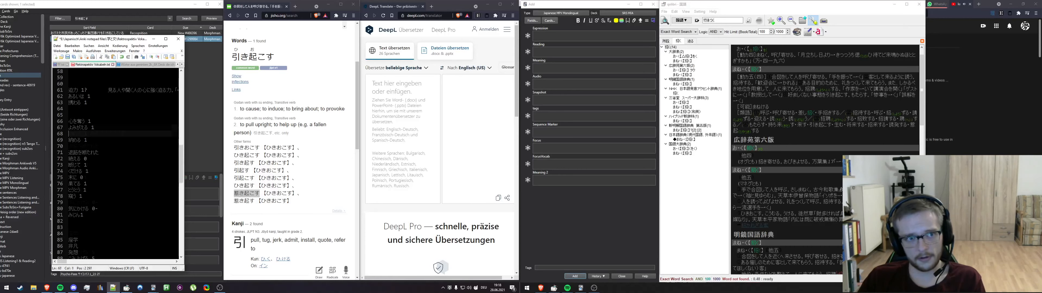
Take 心を奪う from the vocabulary list and search the Anki card browser for 心を奪
scroll(88, 134, "up", 1)
left_click_drag(85, 140, 68, 140)
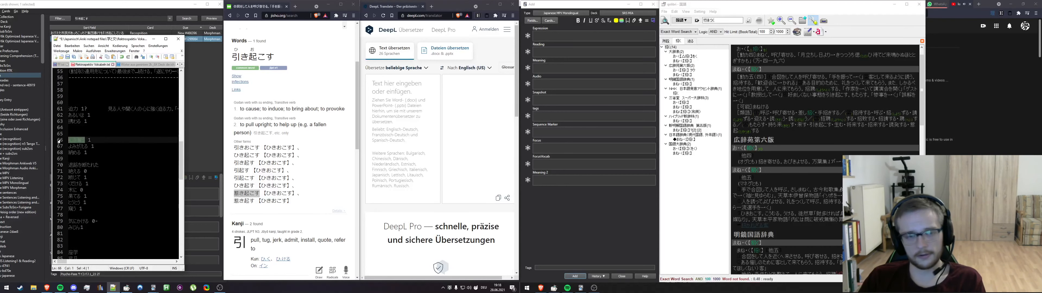
double_click(116, 19)
key("ctrl+v")
left_click(191, 20)
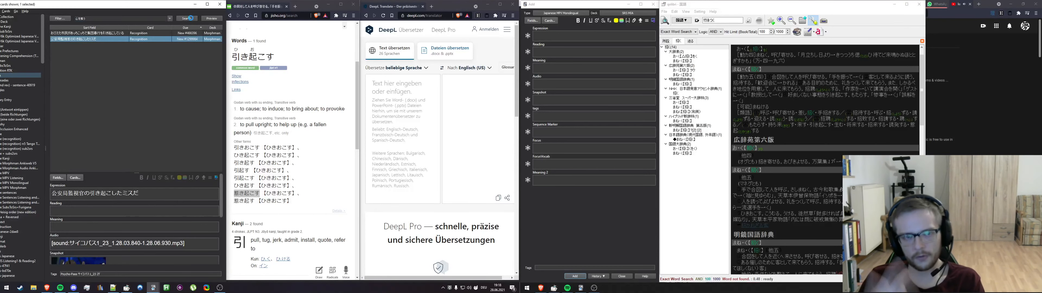
left_click(134, 18)
key("BackSpace")
key("Return")
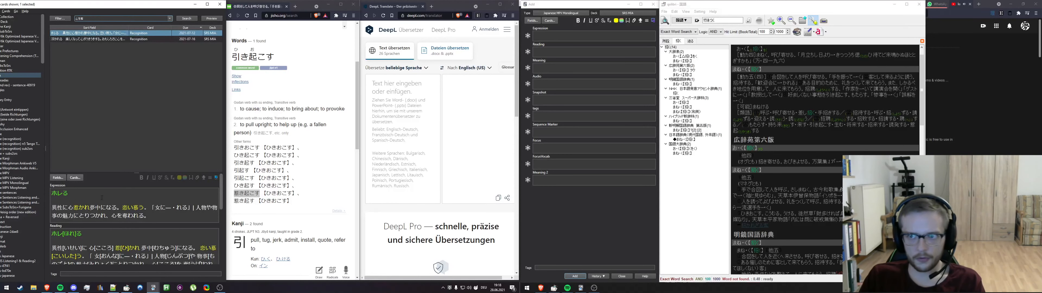
Look up 心を奪う in the offline dictionary and enter it as the Expression of the new card
left_click(721, 21)
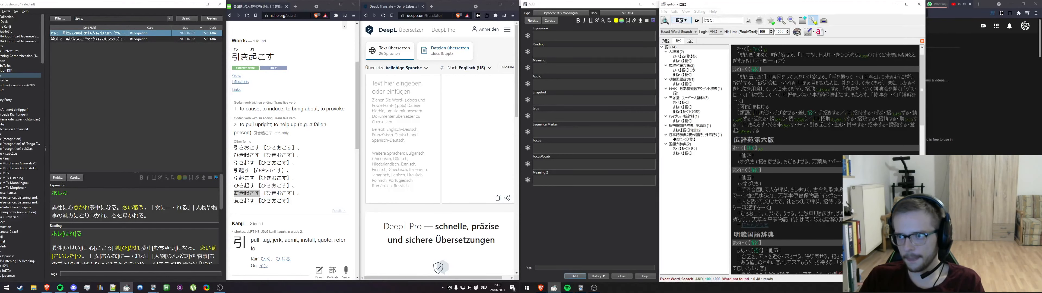
left_click_drag(723, 21, 698, 20)
key("ctrl+v")
key("Return")
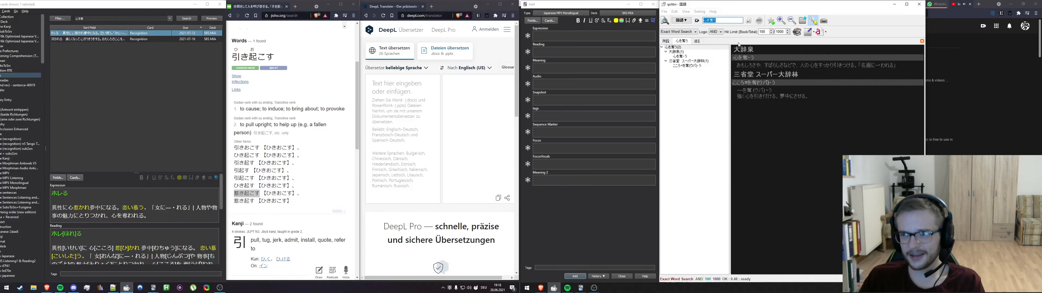
left_click(621, 36)
key("ctrl+v")
key("Return")
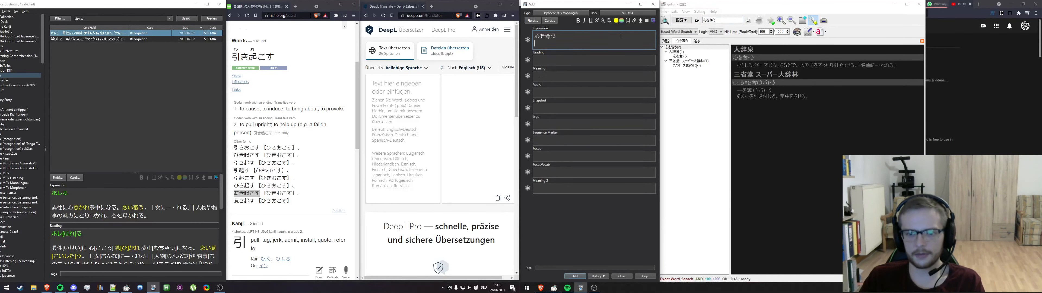
left_click_drag(737, 65, 805, 66)
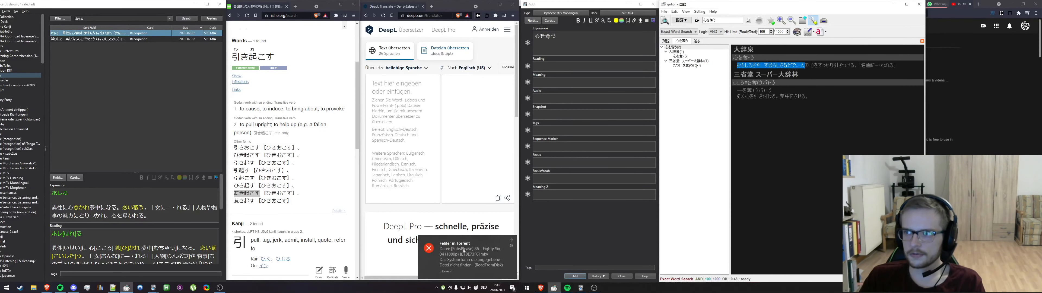
Dismiss the torrent error notification and quit the torrent client
left_click(511, 240)
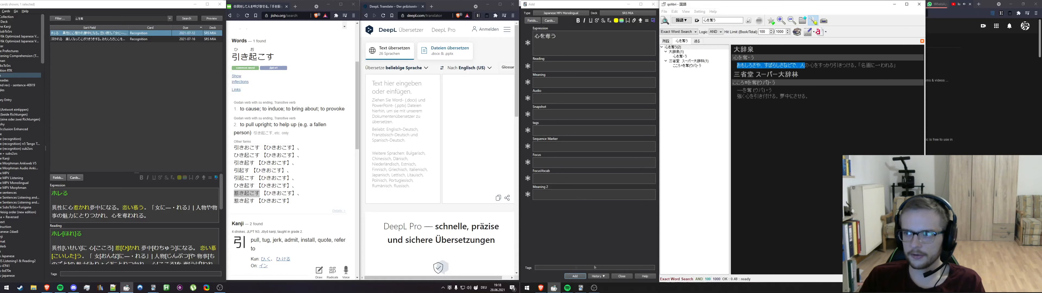
left_click(444, 288)
right_click(455, 250)
left_click(474, 247)
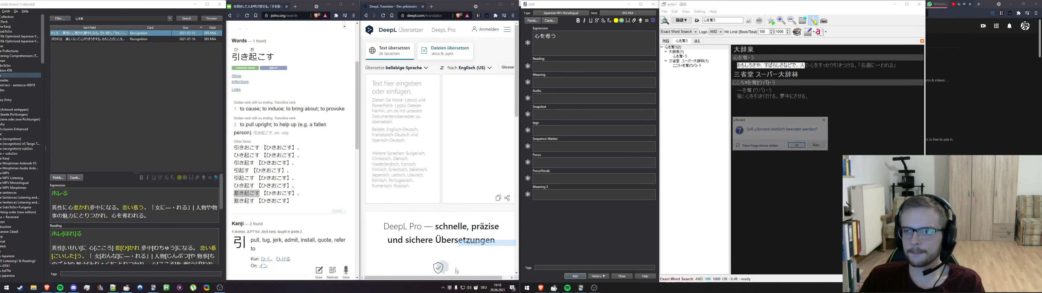
left_click(796, 146)
Copy the 大辞泉 definition of 心を奪う with its example into the Expression field below the headword
left_click_drag(800, 66, 736, 66)
left_click(873, 67)
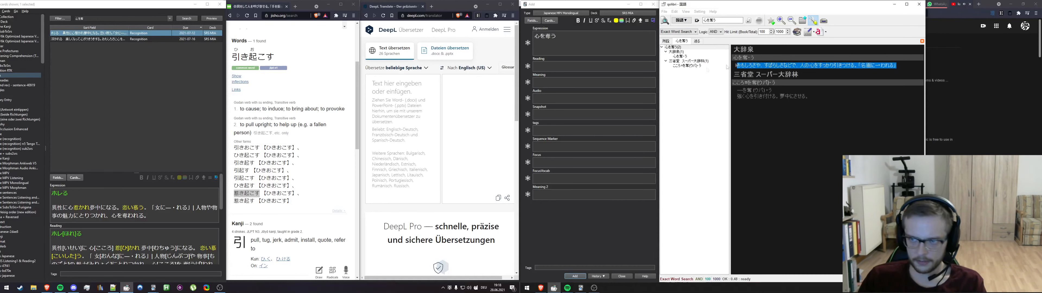
key("ctrl+c")
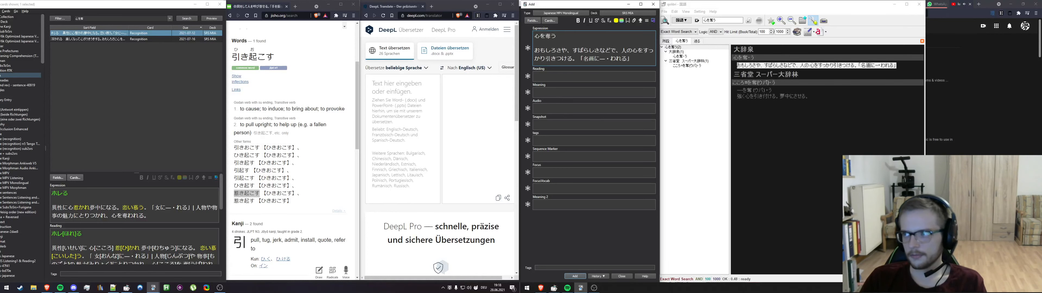
Colour 名画 yellow and the headword 心を奪う green, and generate the furigana text in the Reading field
triple_click(560, 58)
double_click(589, 58)
key("F7")
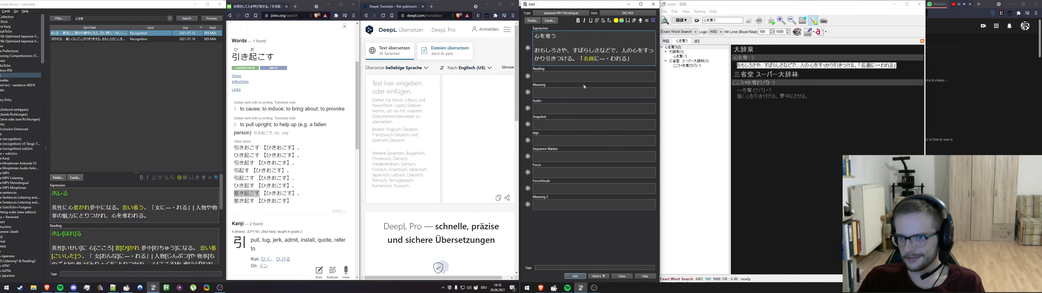
left_click(609, 77)
key("Return")
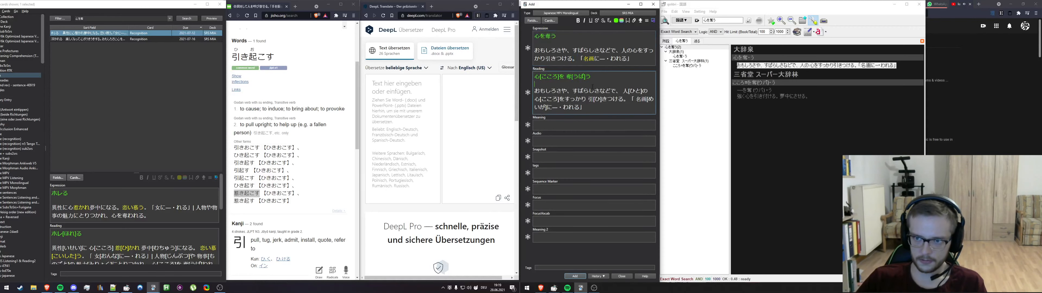
Copy 名画[めいが] from the Reading field and look it up on Jisho
left_click_drag(633, 98, 546, 107)
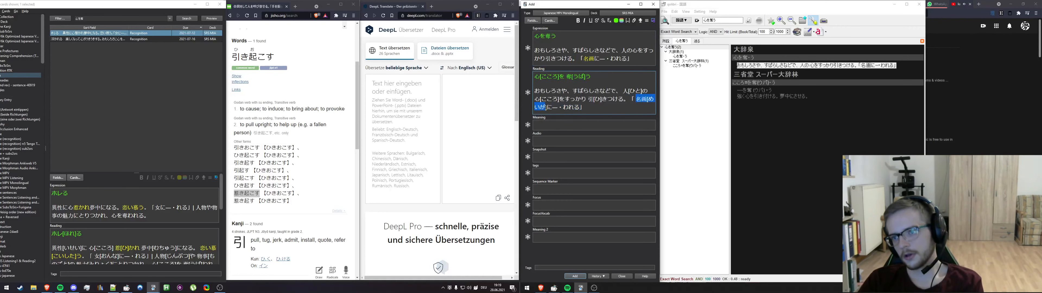
left_click(564, 108)
left_click_drag(635, 99, 544, 107)
scroll(290, 63, "up", 4)
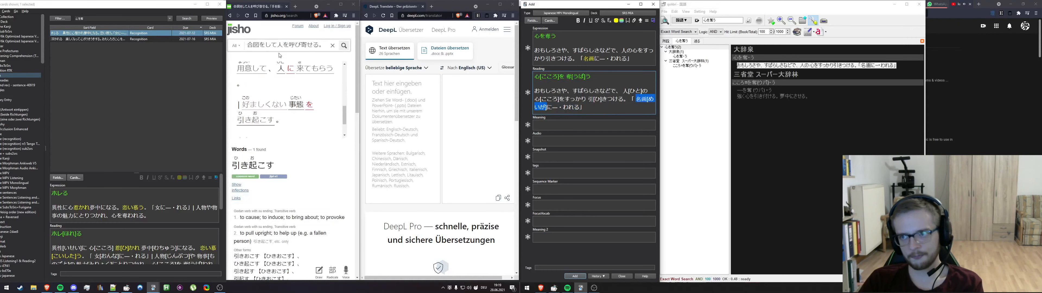
triple_click(298, 46)
key("ctrl+v")
left_click(344, 46)
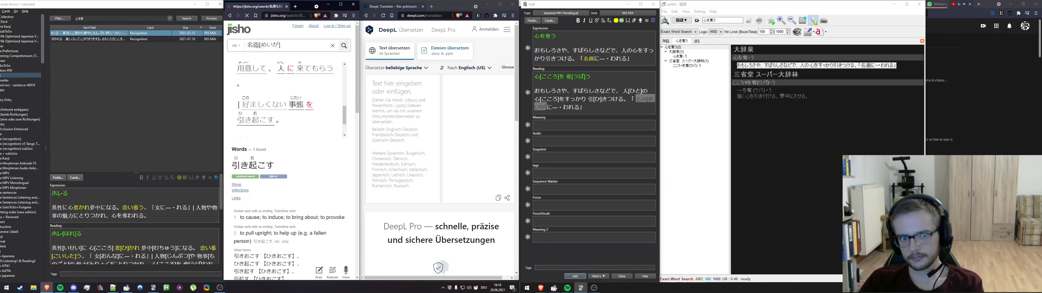
Look up 名画 in the offline dictionary and append its definition すぐれた絵。名高い絵。 to the Expression field
left_click(712, 19)
key("ctrl+a")
key("ctrl+v")
key("Return")
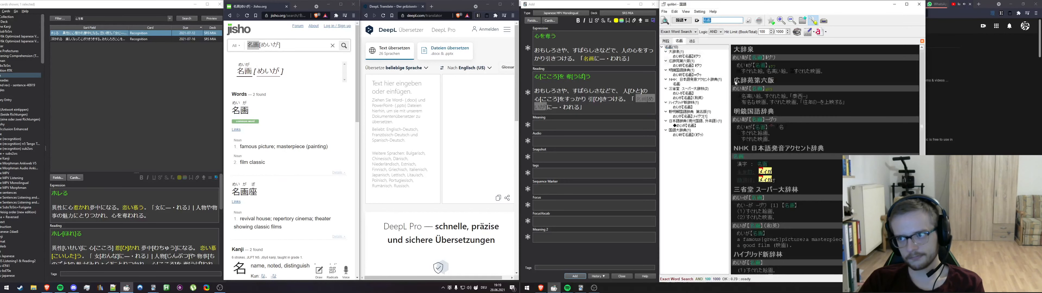
left_click_drag(741, 72, 791, 76)
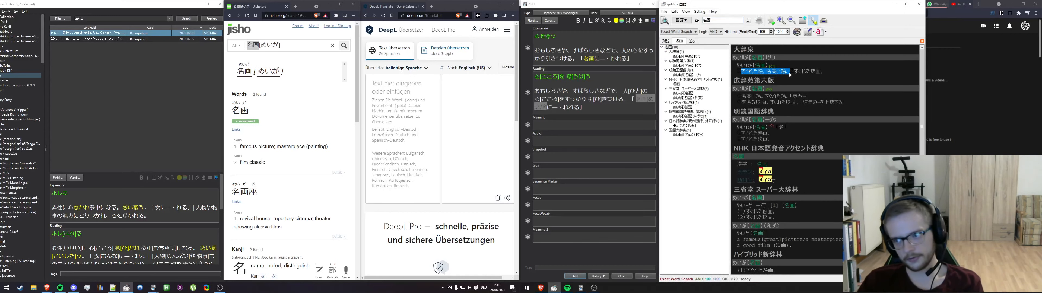
left_click(644, 61)
key("ctrl+v")
Clear the Reading field and regenerate it with furigana from the extended Expression
left_click(595, 119)
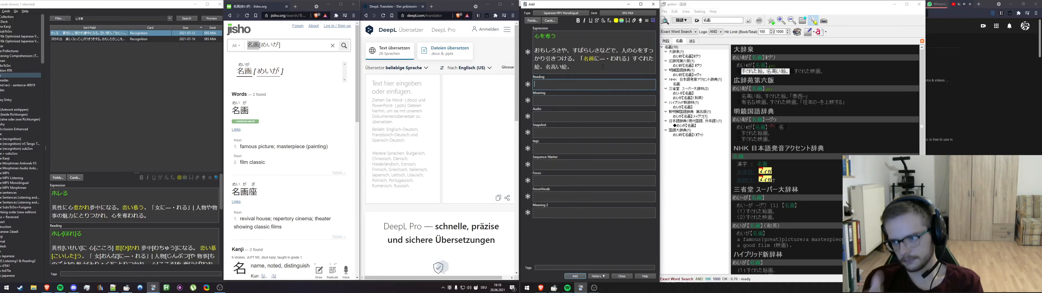
left_click(601, 83)
key("shift+Home")
key("F7")
key("End")
key("Return")
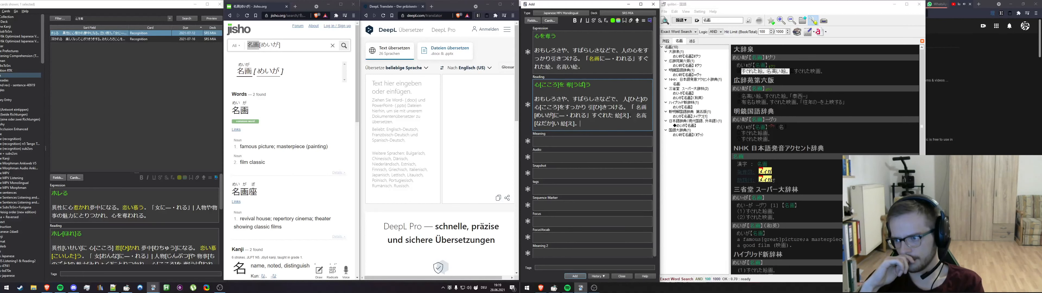
Move the 名画 definition with furigana from Reading to Meaning, preceded by 名画[めいが]: coloured green
left_click_drag(623, 127, 548, 115)
key("BackSpace")
left_click(569, 130)
key("ctrl+v")
left_click(537, 135)
key("ctrl+v")
type(":")
left_click_drag(566, 134, 518, 132)
left_click(595, 144)
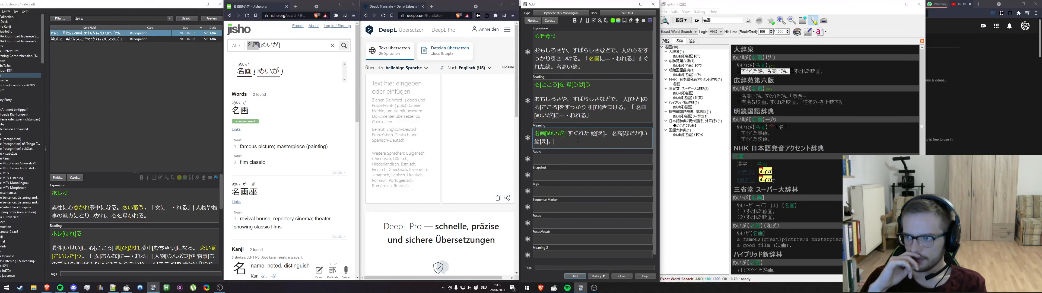
Copy the whole Meaning text with its furigana into the Meaning 2 field
key("ctrl+a")
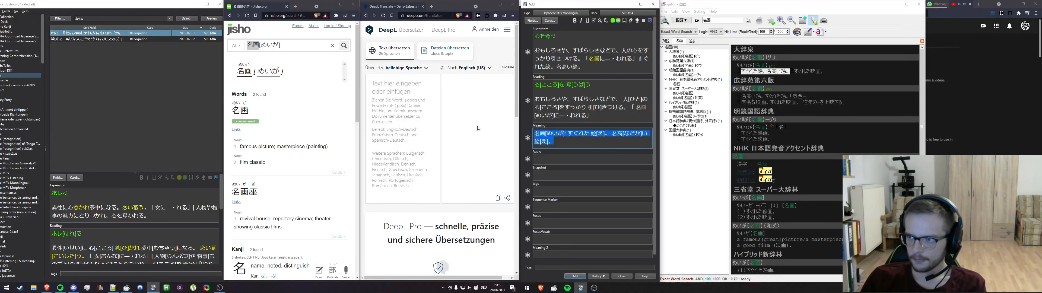
left_click(567, 254)
key("ctrl+v")
Replace the definition in Meaning with the plain dictionary text, separating すぐれた映画 with a vertical bar
left_click(599, 143)
left_click(755, 77)
left_click_drag(740, 72, 821, 72)
left_click_drag(568, 134, 579, 156)
key("ctrl+v")
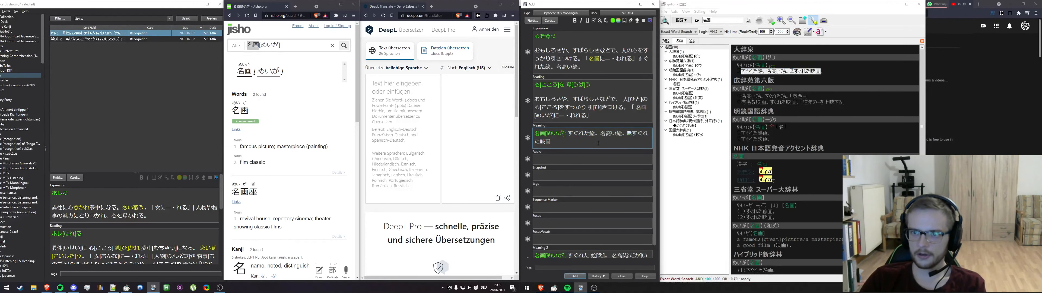
key("BackSpace")
type("|")
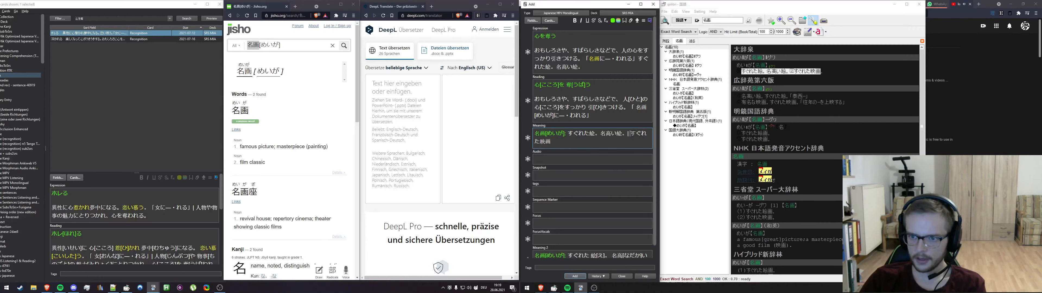
Add the 心を奪う card to the collection and delete its entry from the vocabulary list
scroll(585, 185, "down", 1)
left_click(575, 276)
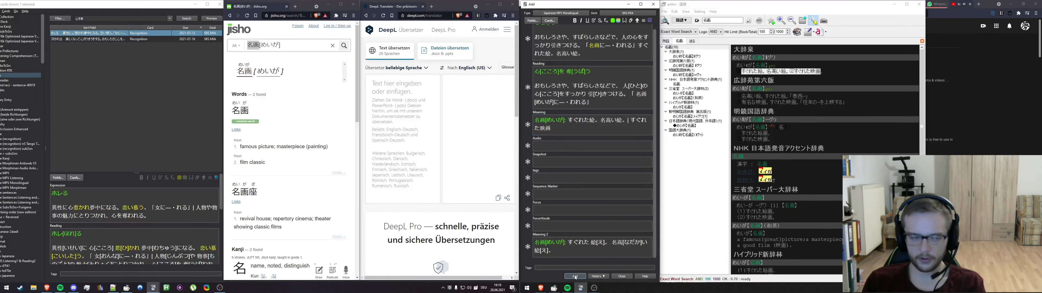
left_click(113, 288)
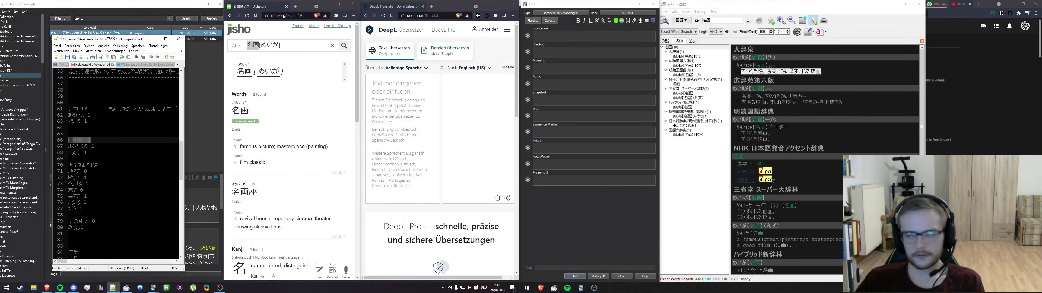
key("ctrl+x")
key("BackSpace")
key("BackSpace")
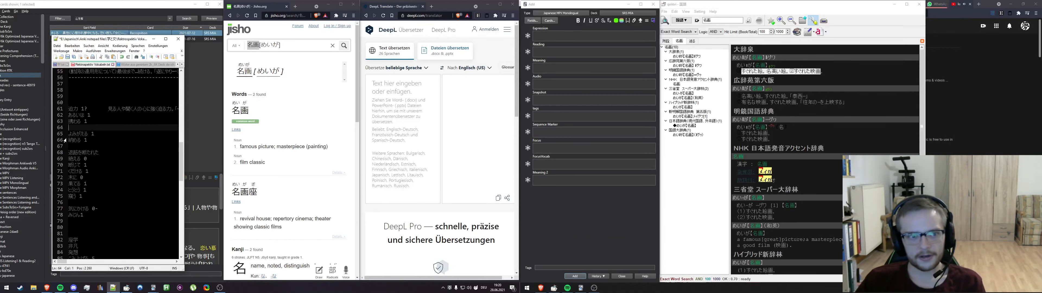
Copy くだける from the vocabulary list and look it up in the offline dictionary
scroll(65, 141, "down", 1)
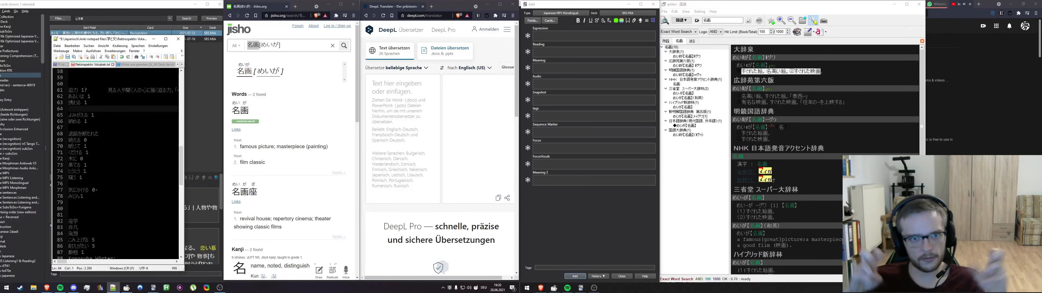
left_click_drag(82, 153, 69, 152)
key("ctrl+c")
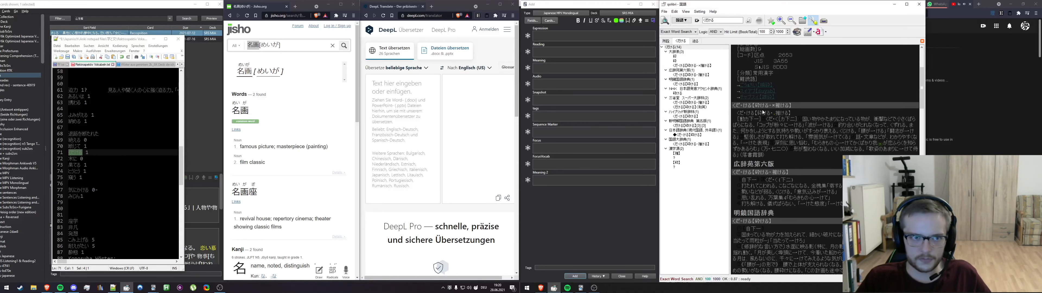
left_click(599, 35)
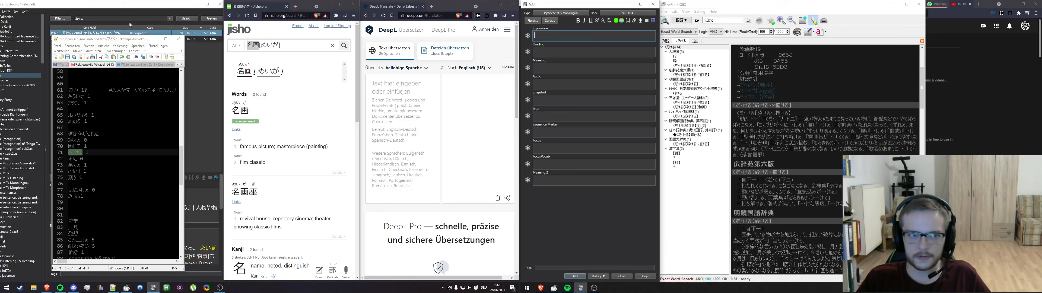
Search the Anki card browser for くだける and open the 砕ける card among the results
left_click(89, 18)
key("ctrl+v")
key("Return")
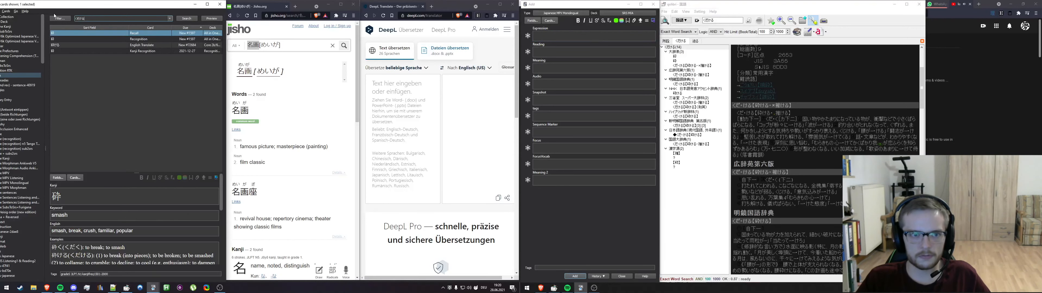
left_click(66, 45)
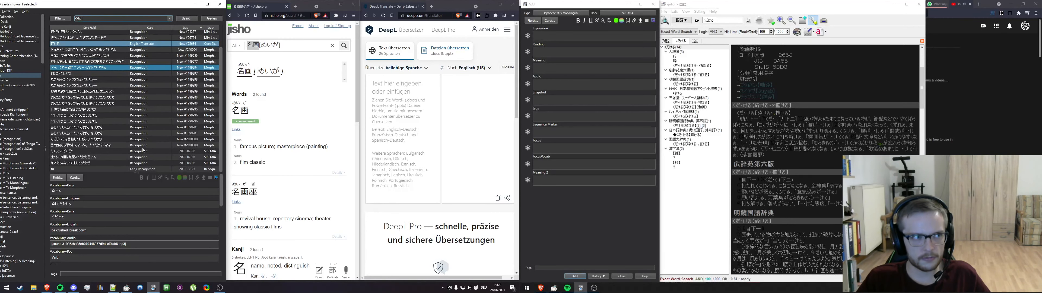
Go through the cards at the end of the browser results and reopen the one with 地面のくだけた言い方
left_click(168, 163)
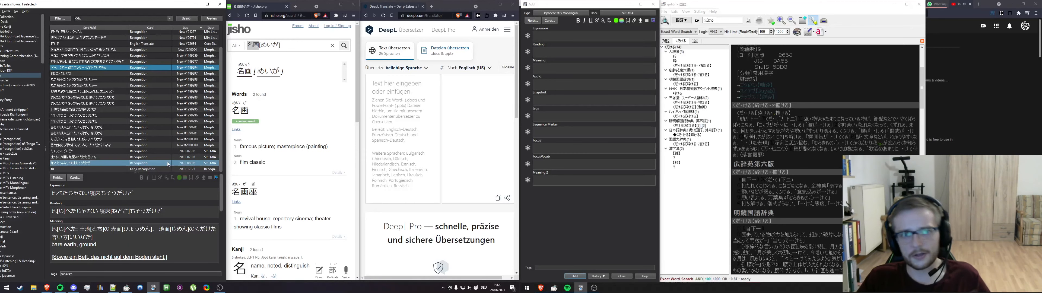
key("Up")
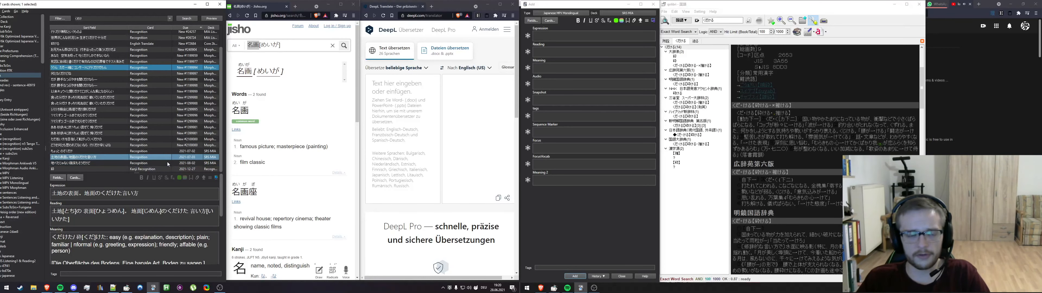
key("Up")
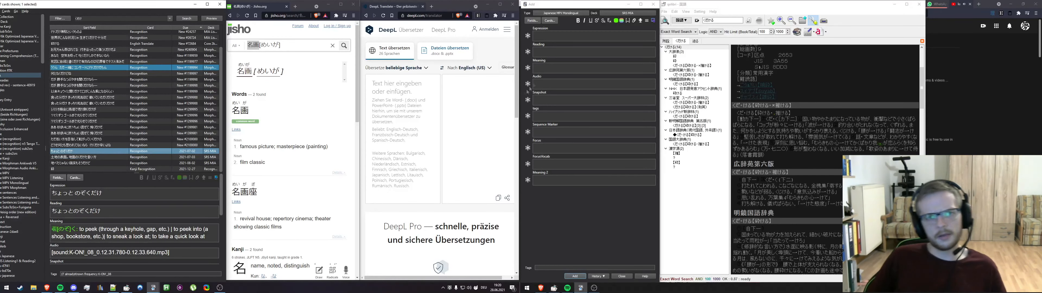
left_click_drag(716, 20, 712, 20)
left_click(116, 211)
left_click(82, 157)
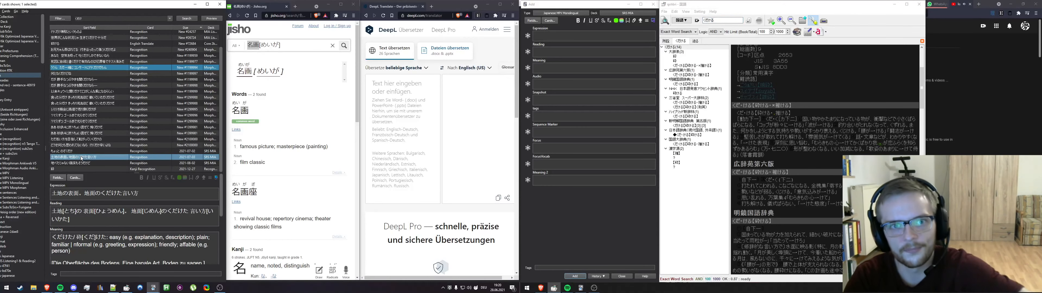
Look up くだける on Jisho and read through its senses and kanji
triple_click(269, 45)
key("ctrl+v")
left_click(342, 49)
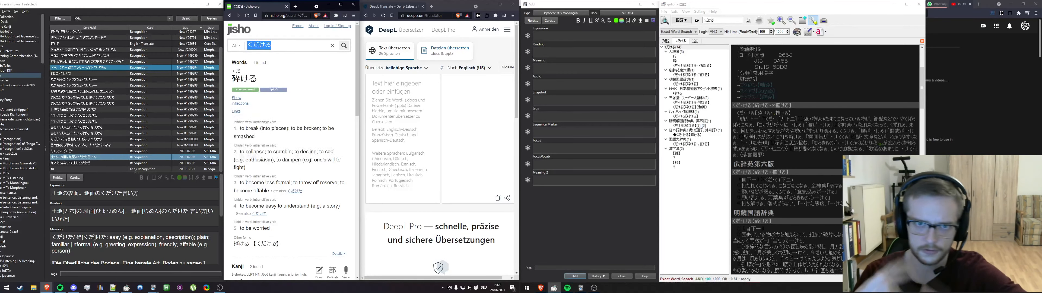
scroll(277, 245, "down", 2)
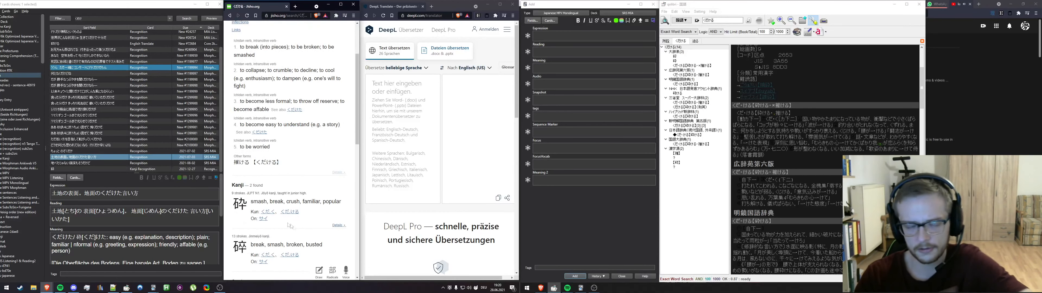
scroll(277, 245, "up", 2)
Search the offline dictionary for くだけた and copy its kanji spelling from the entry
double_click(71, 237)
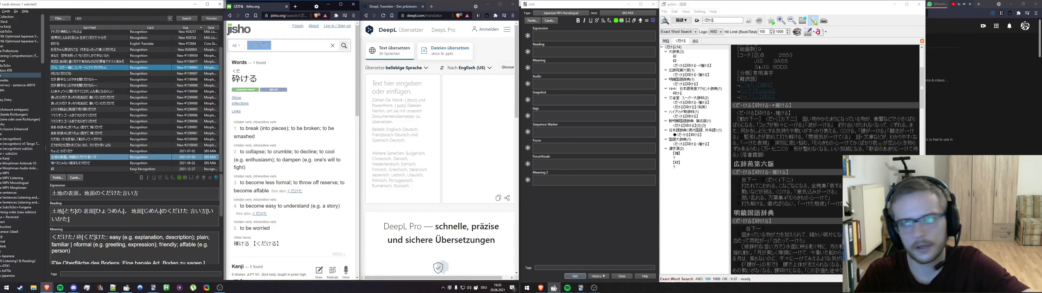
left_click(725, 20)
key("BackSpace")
key("ctrl+v")
key("Return")
left_click(725, 20)
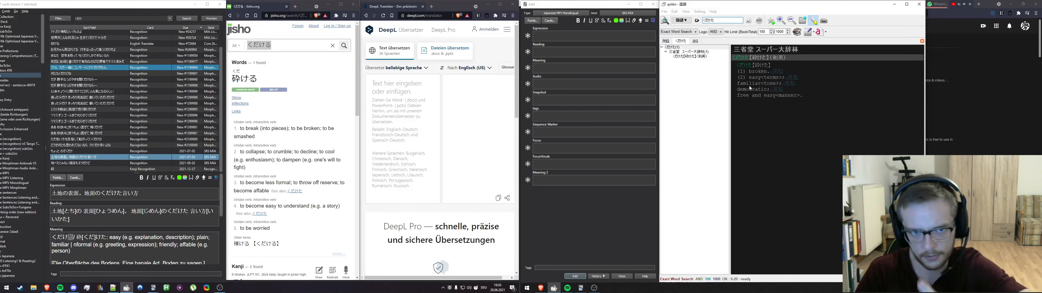
left_click_drag(768, 69, 757, 68)
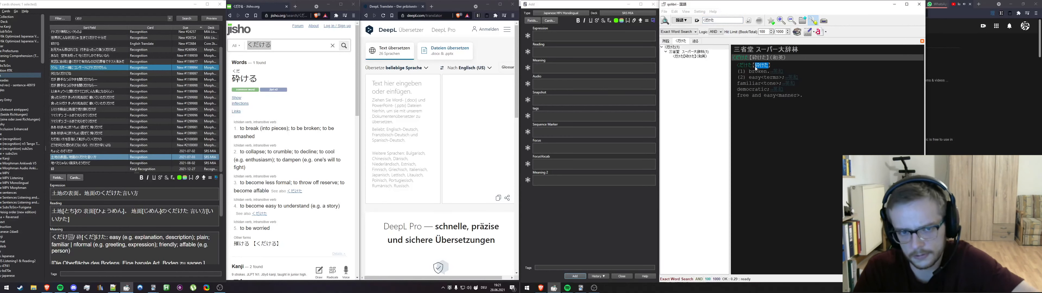
Look up 砕けた on Jisho and run an exact word search for it in the offline dictionary
double_click(261, 46)
key("ctrl+v")
left_click(342, 49)
left_click_drag(273, 80, 232, 79)
left_click(688, 25)
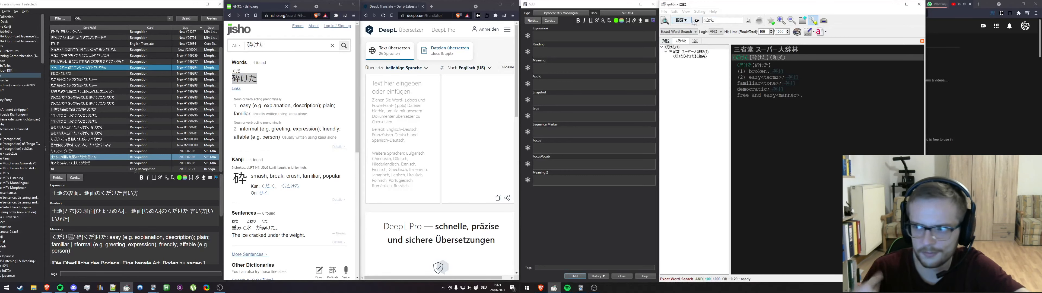
left_click_drag(755, 66, 768, 66)
right_click(767, 66)
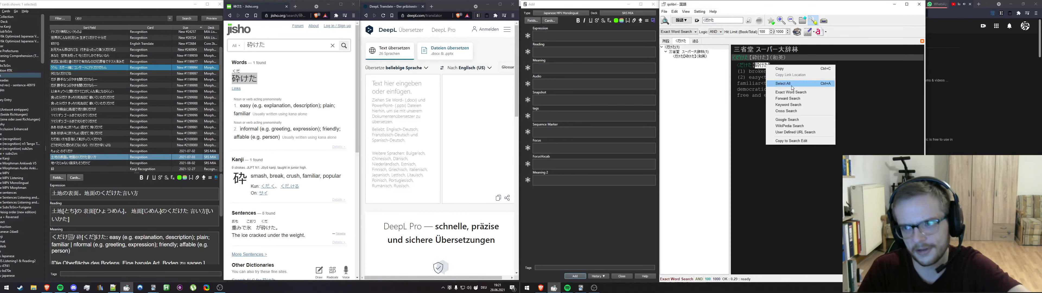
left_click(784, 93)
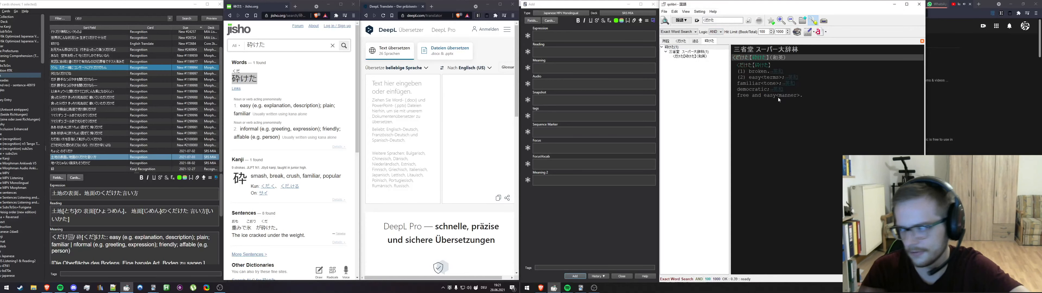
left_click(274, 67)
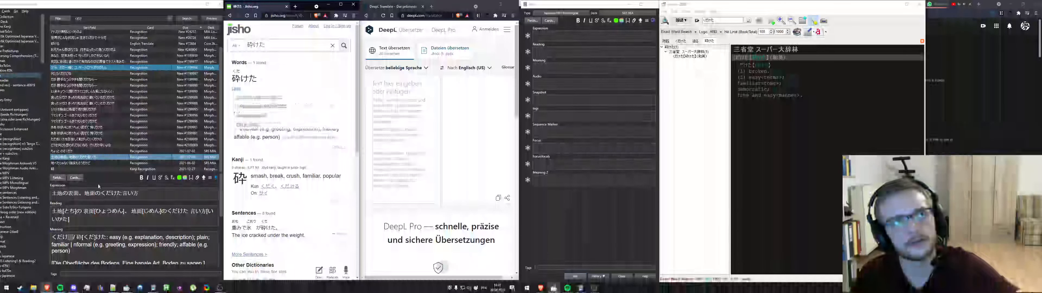
Move the くだける entry in the vocabulary list to the Schwierige Definitionen section, with blank lines after it
left_click(113, 288)
left_click(90, 152)
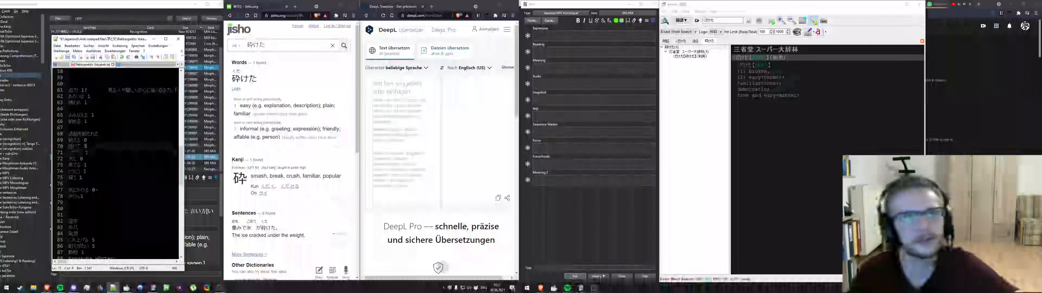
key("shift+Home")
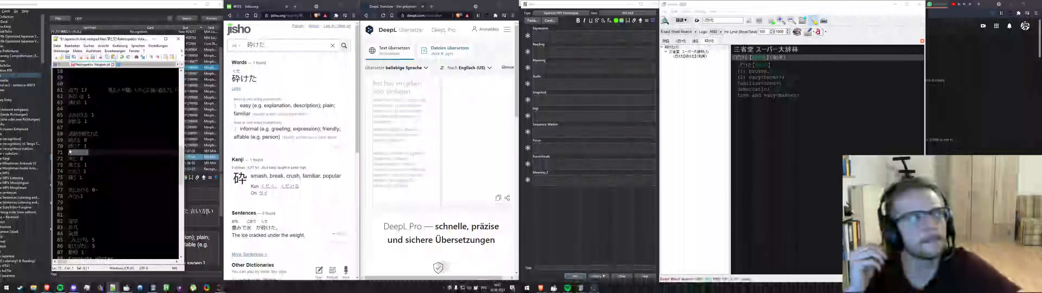
key("ctrl+x")
scroll(69, 142, "down", 10)
left_click(77, 190)
key("ctrl+v")
key("Return")
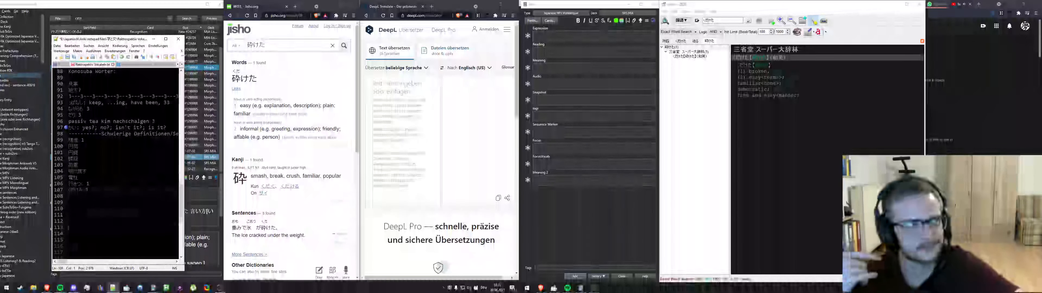
key("Return")
key("Return")
key("Return")
Copy 臨時 from the vocabulary list into the Expression field of the new card
scroll(117, 162, "up", 16)
scroll(117, 162, "up", 5)
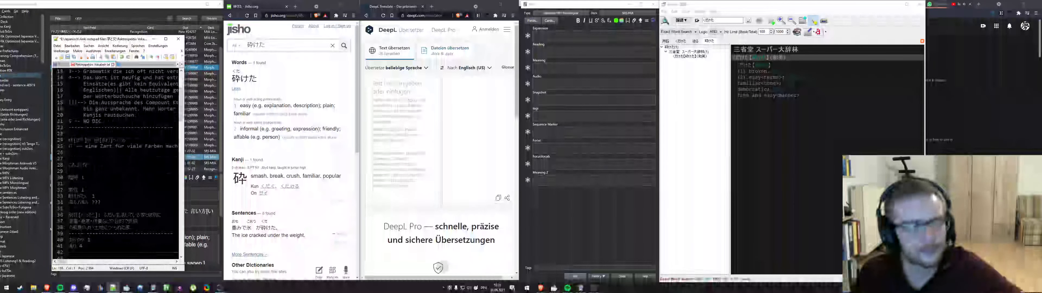
left_click_drag(79, 177, 69, 177)
key("ctrl+c")
left_click(567, 35)
key("ctrl+v")
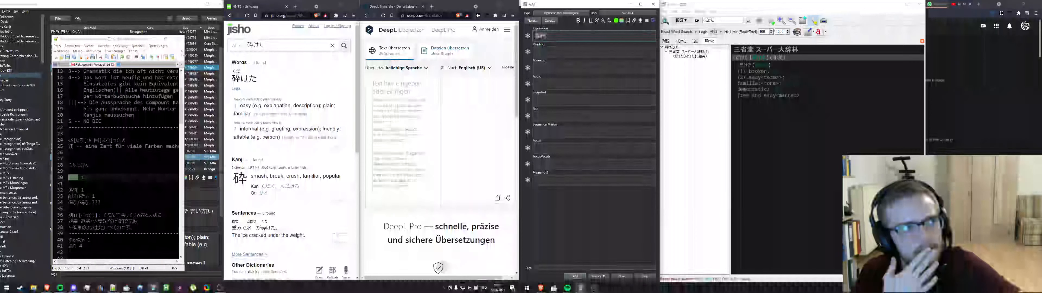
Look up 臨時 in the offline dictionary and move the vocabulary list window to the other monitor
left_click(679, 22)
double_click(709, 20)
key("ctrl+v")
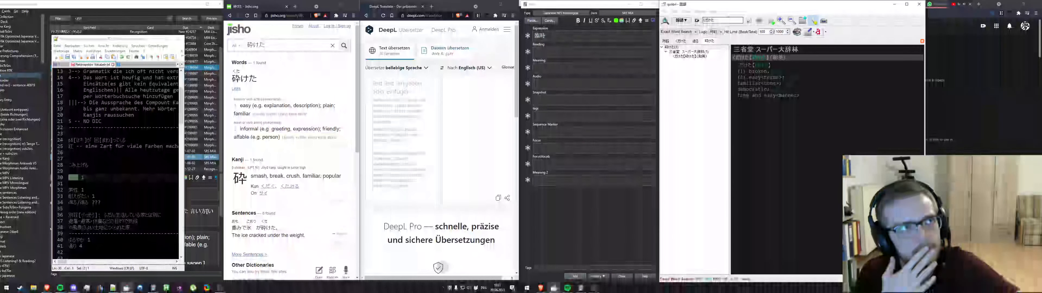
key("Return")
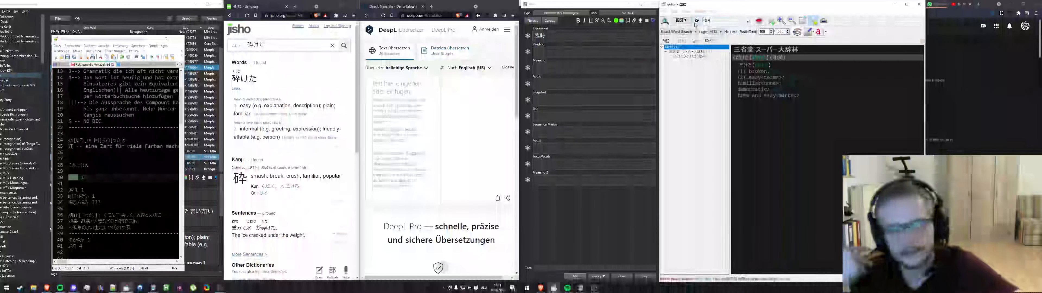
left_click_drag(740, 65, 824, 68)
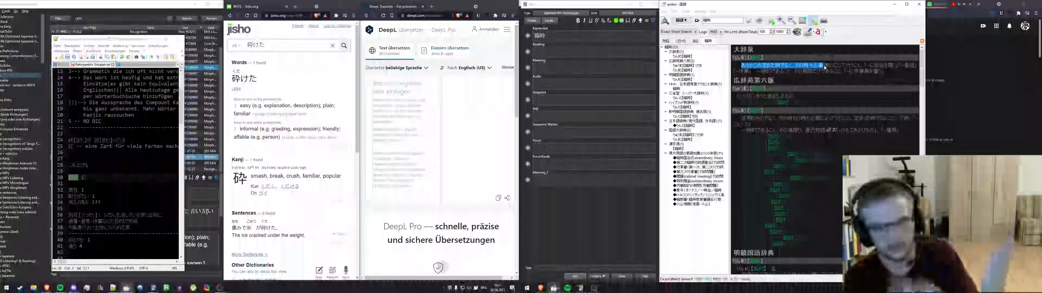
left_click_drag(137, 42, 998, 8)
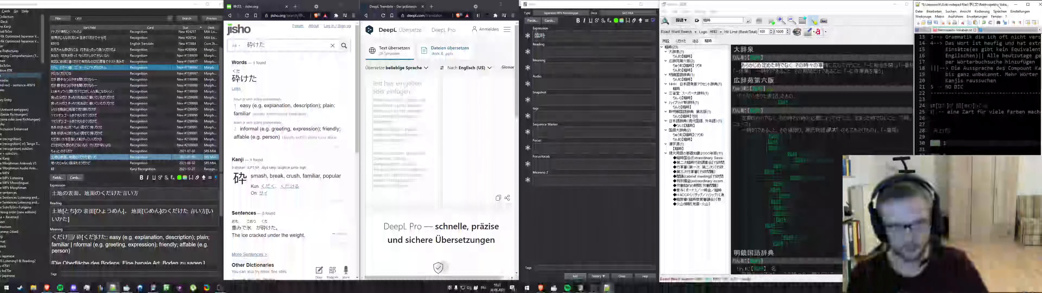
Read the 大辞泉 definition of 臨時 and look up its word 事情 on Jisho
left_click(790, 66)
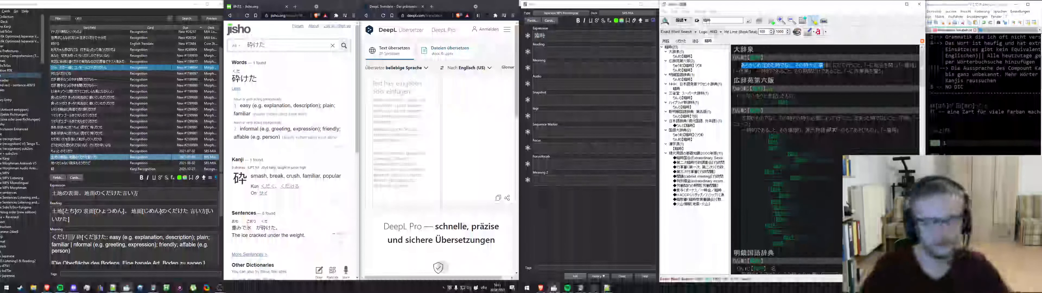
left_click(759, 69)
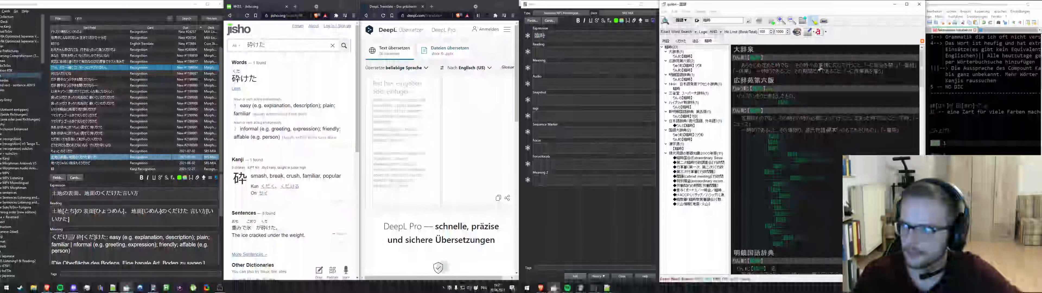
left_click_drag(833, 64, 867, 67)
left_click(866, 67)
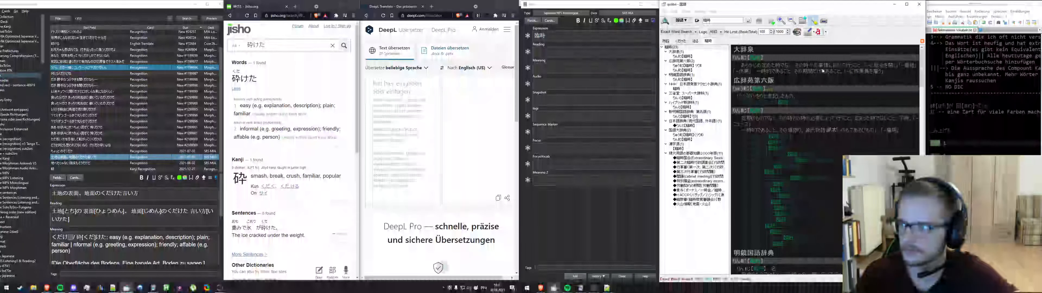
left_click_drag(818, 66, 829, 66)
key("ctrl+c")
left_click(333, 45)
key("ctrl+v")
left_click(343, 46)
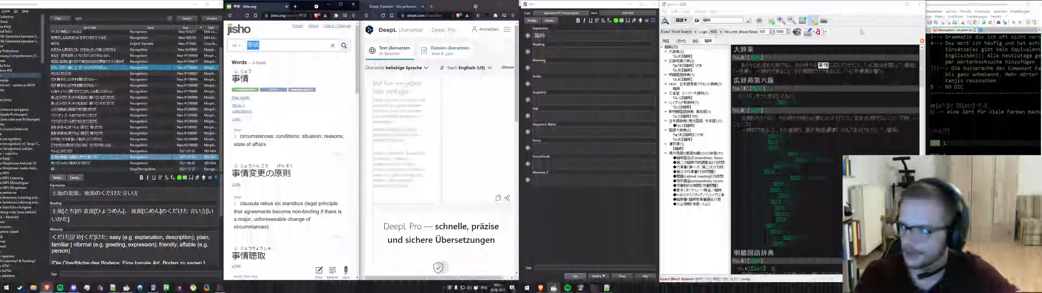
Copy the first sense of 臨時 from 大辞泉 into Expression, below the headword after a blank line
left_click(741, 65)
left_click_drag(742, 66, 921, 65)
key("ctrl+c")
left_click(623, 36)
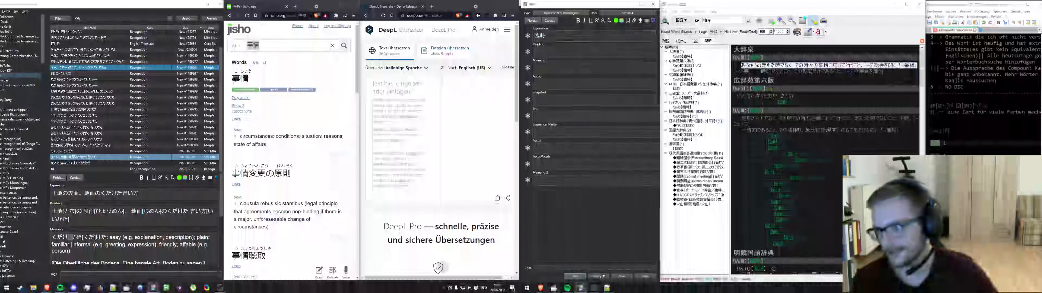
key("Return")
key("Return")
key("ctrl+v")
Look up 時々 from the pasted definition on Jisho
left_click_drag(621, 57, 578, 57)
left_click(605, 49)
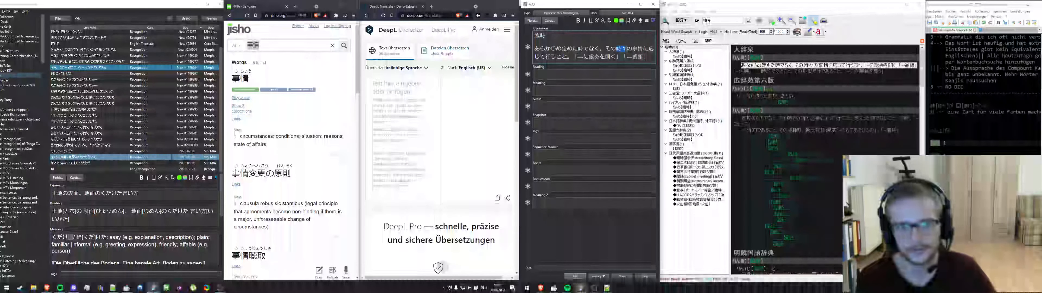
double_click(253, 46)
key("ctrl+v")
left_click(344, 47)
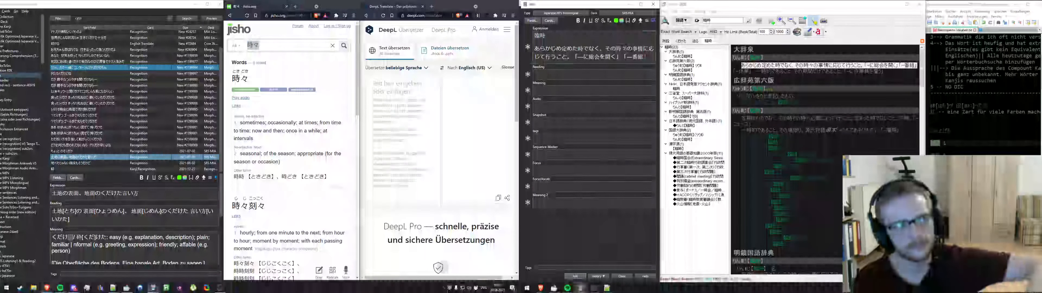
double_click(637, 48)
left_click(649, 49)
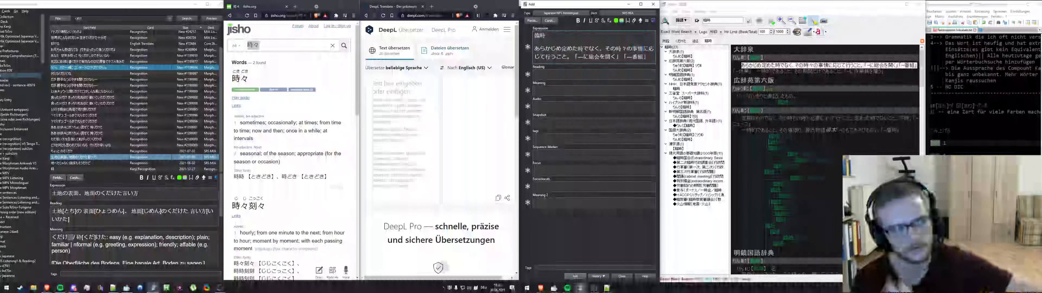
Append the second 大辞泉 sense, starting 一時的であること, to the definition in Expression
left_click(812, 77)
left_click_drag(756, 72, 887, 75)
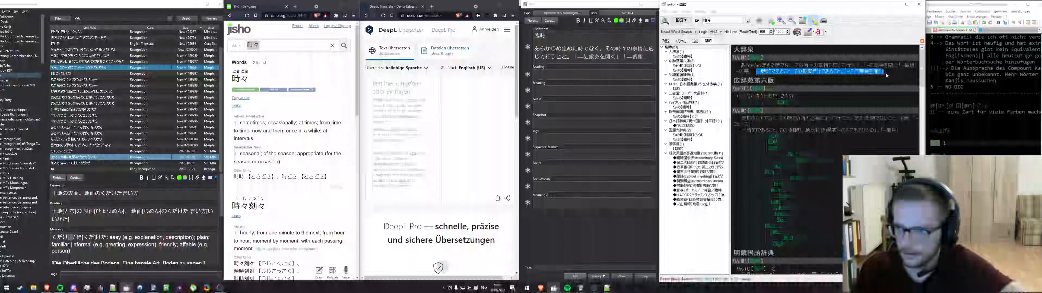
key("ctrl+c")
left_click(649, 57)
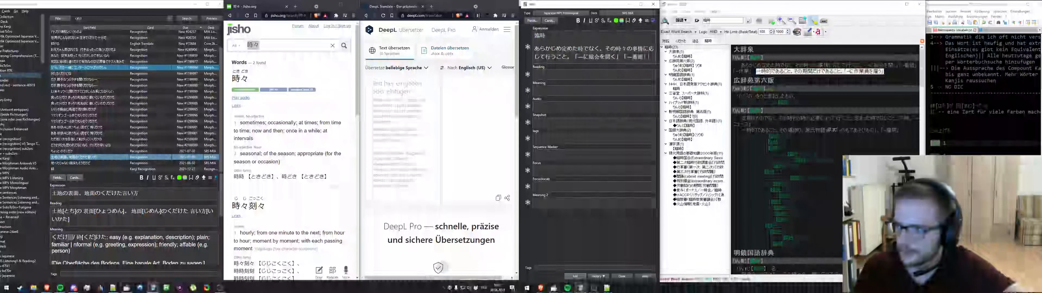
key("ctrl+v")
Colour 雇う yellow and the headword 臨時 green in the Expression text
left_click_drag(573, 73, 563, 73)
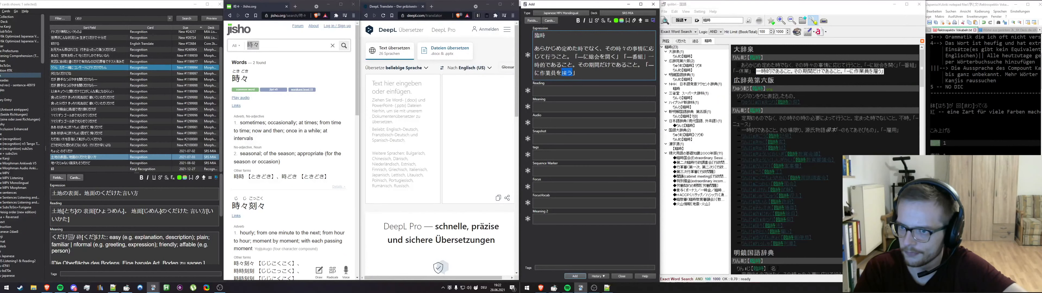
key("F7")
left_click(583, 73)
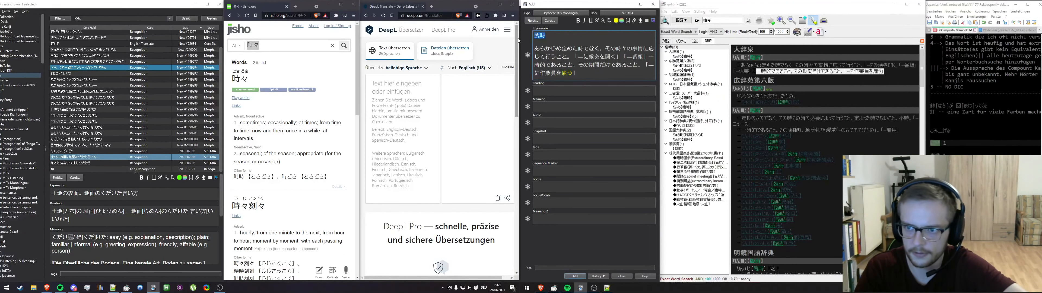
Generate the reading, colour 臨時[りんじ] green in Reading and put a blank line below it
left_click(579, 92)
left_click_drag(579, 92, 503, 90)
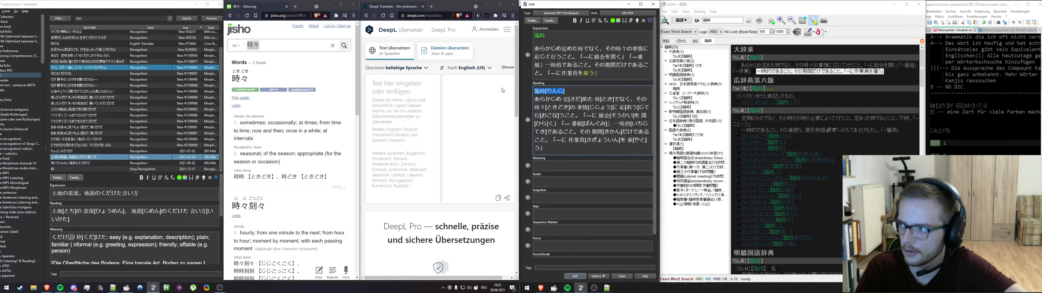
key("F7")
key("Return")
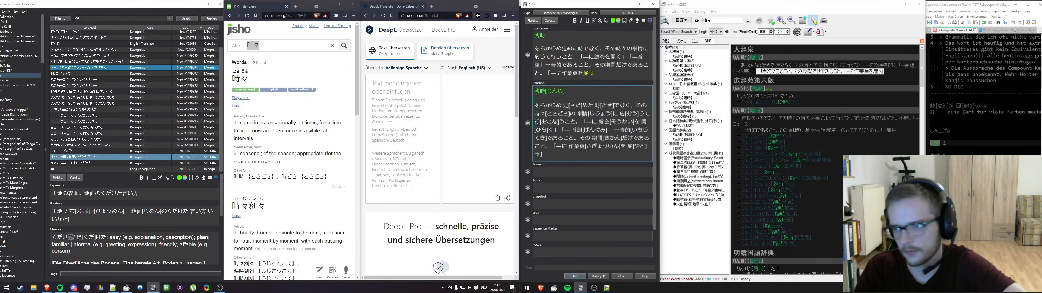
Colour 雇[やと]う yellow in Reading and copy it into Meaning, followed by a colon
left_click_drag(627, 146, 542, 154)
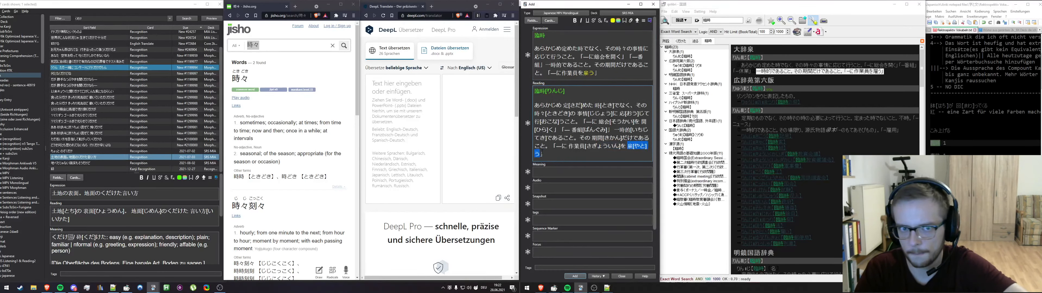
key("F7")
left_click(543, 172)
key("ctrl+v")
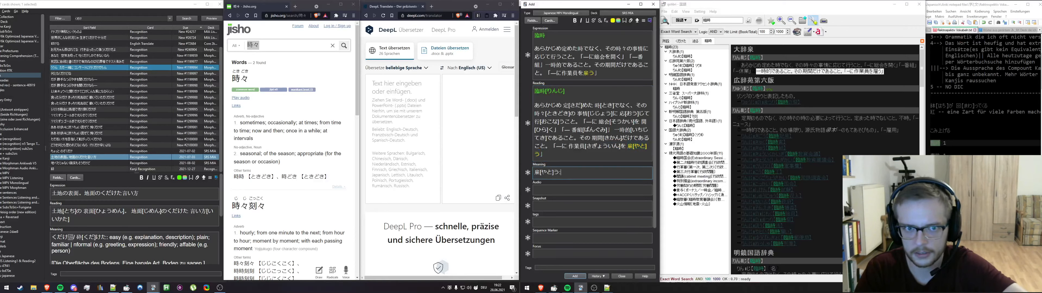
Look up the complete definition text from Expression on Jisho
left_click(283, 46)
triple_click(575, 71)
triple_click(283, 45)
key("ctrl+v")
key("Return")
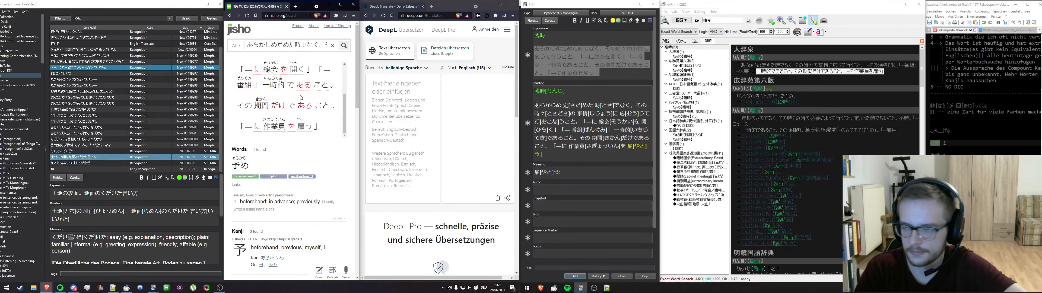
Look up 雇う in the offline dictionary and read its 大辞泉 definition
left_click(597, 74)
left_click_drag(584, 73, 594, 73)
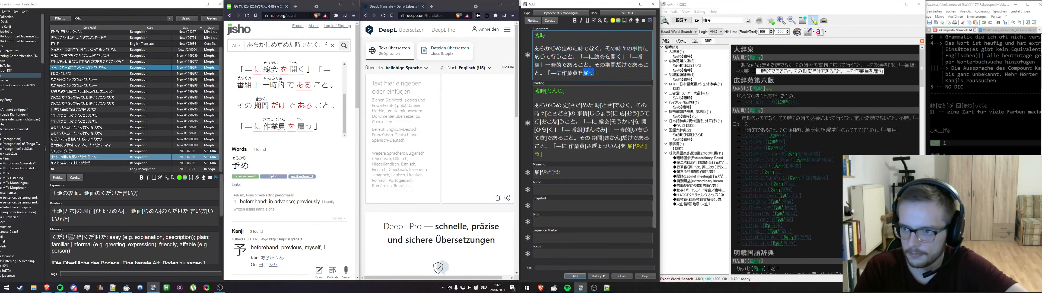
double_click(730, 22)
key("ctrl+v")
left_click(748, 21)
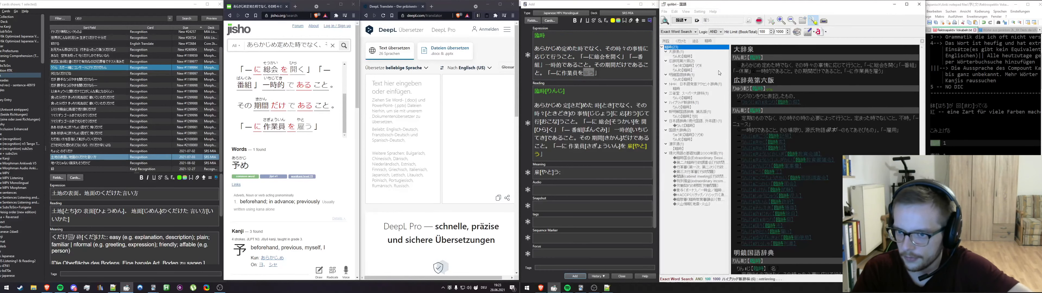
left_click_drag(776, 72, 841, 74)
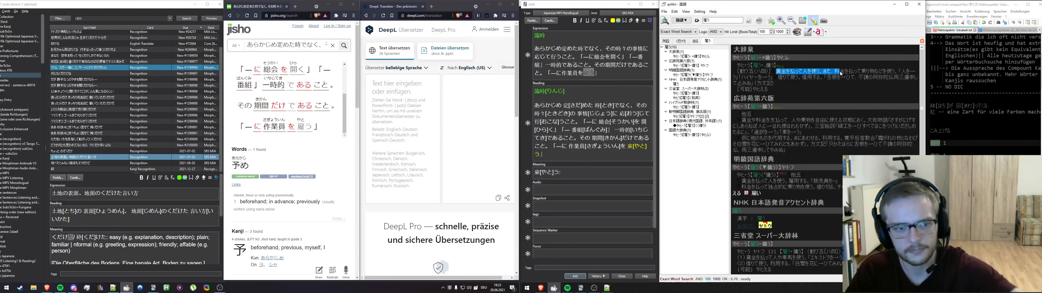
left_click_drag(842, 73, 845, 73)
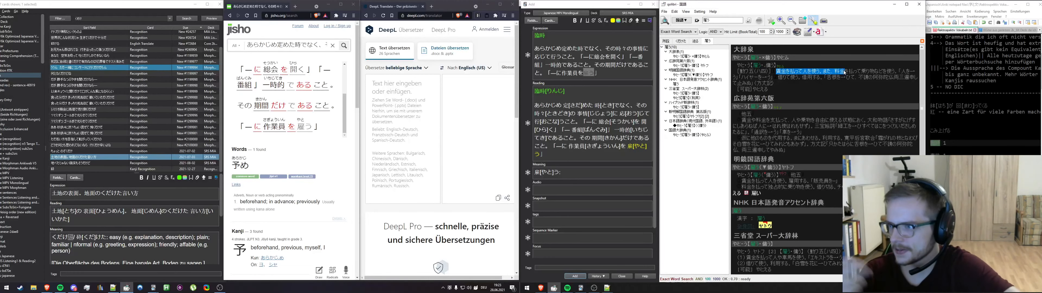
left_click_drag(846, 73, 803, 79)
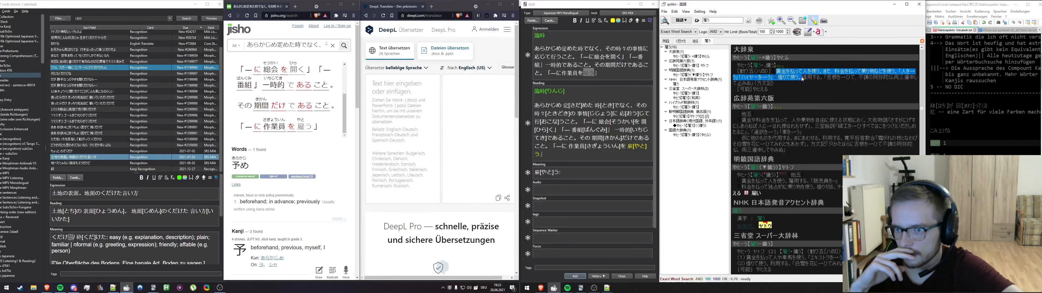
left_click(779, 88)
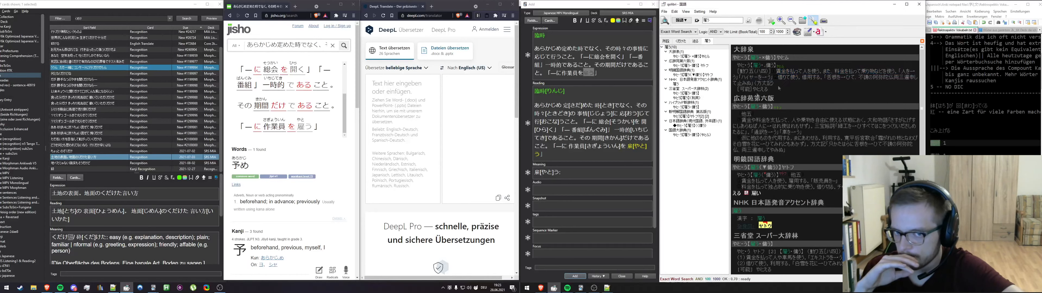
Look up 作業員 from the Reading text on Jisho
double_click(578, 145)
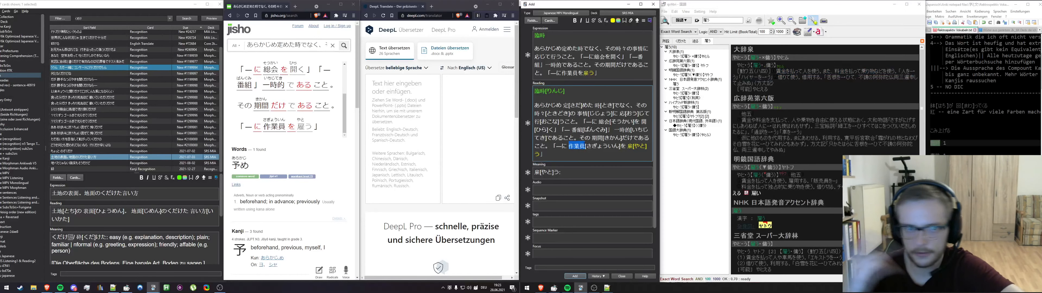
triple_click(323, 45)
key("ctrl+v")
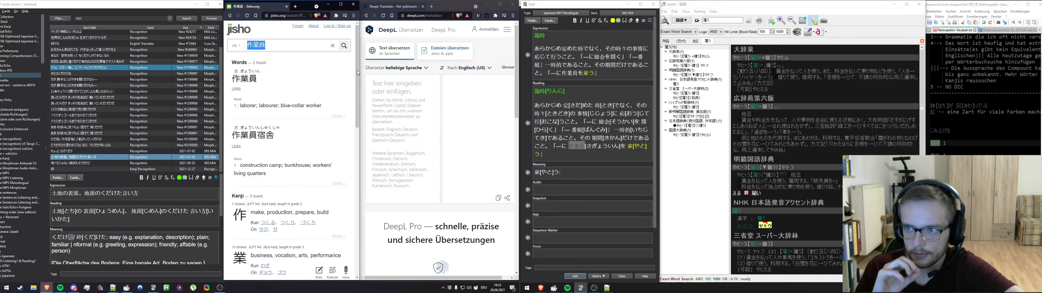
Copy the 広辞苑 definition of 雇う, 賃金や料金を支払って、人や乗物を自由に使える状態におく, into Meaning after the colon
left_click(594, 151)
left_click(790, 71)
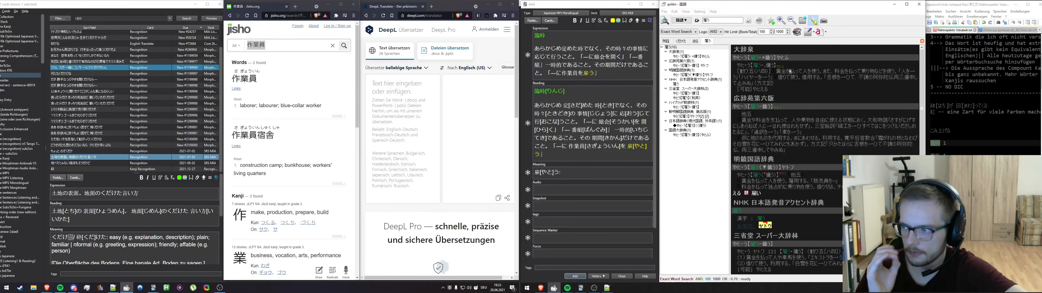
left_click_drag(858, 78, 918, 79)
left_click(915, 80)
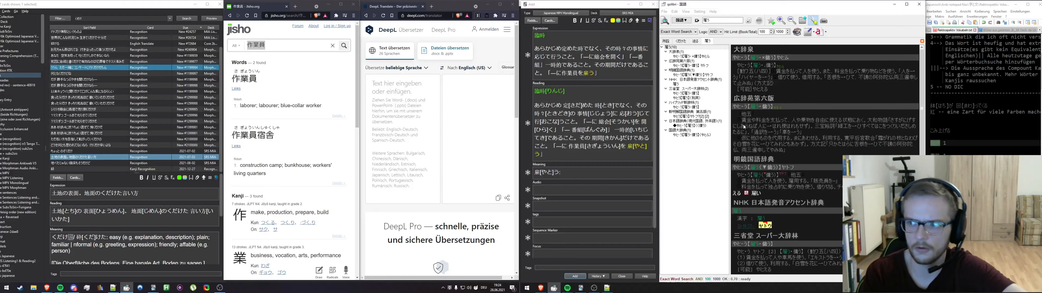
left_click_drag(742, 121, 865, 122)
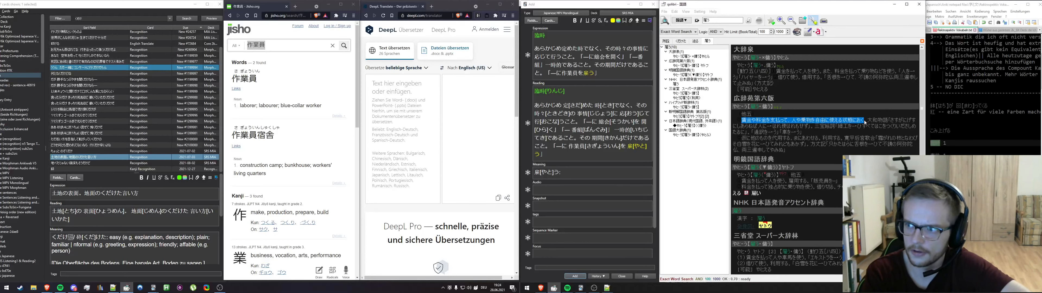
left_click(583, 173)
key("ctrl+v")
Look up 雇う on Jisho, removing the bracketed reading from the copied search term
left_click(583, 154)
left_click_drag(628, 146, 541, 154)
key("ctrl+c")
left_click(320, 46)
key("ctrl+v")
left_click(345, 47)
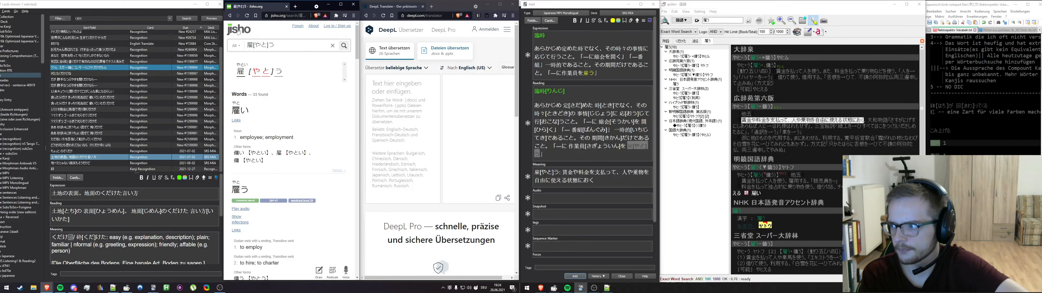
left_click_drag(269, 45, 255, 42)
key("BackSpace")
key("Return")
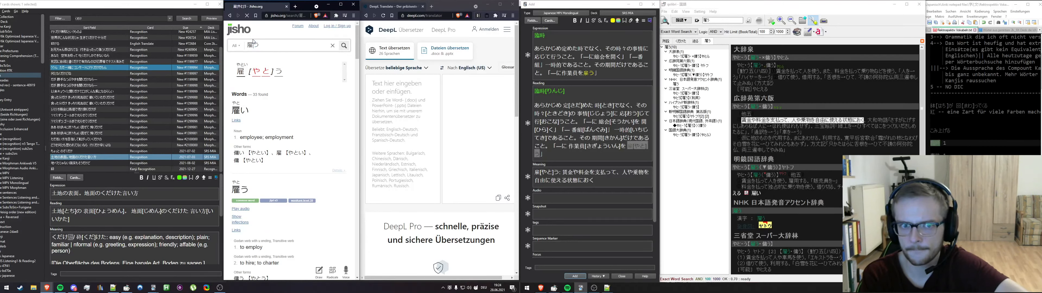
left_click(272, 43)
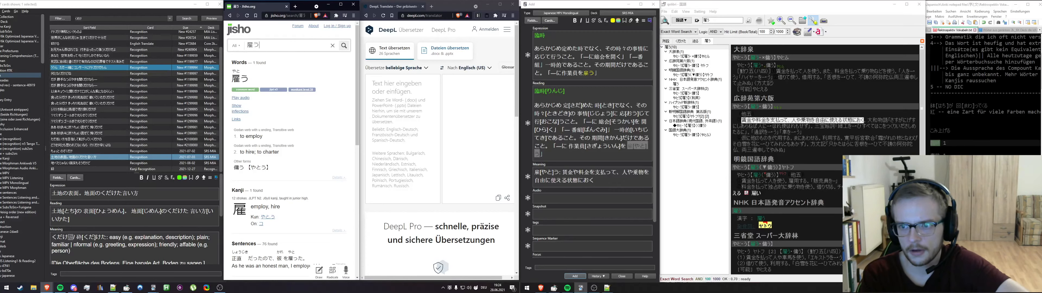
Look up 乗物 from the Meaning definition on Jisho
key("ctrl+a")
key("BackSpace")
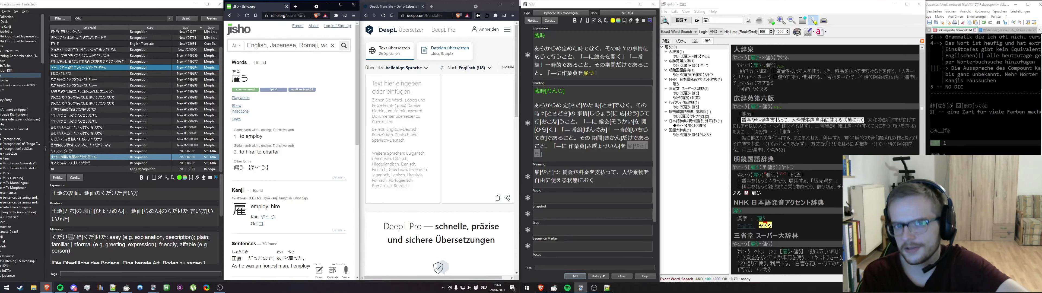
left_click(633, 173)
left_click_drag(633, 173, 644, 173)
key("ctrl+c")
left_click(284, 45)
key("ctrl+v")
left_click(342, 45)
left_click(323, 66)
left_click(615, 182)
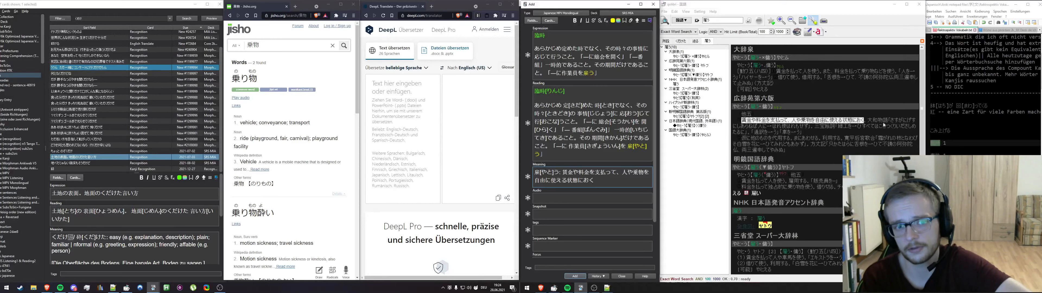
Read the rest of the 広辞苑 entry for 雇う, including its second sense
left_click_drag(867, 121, 889, 121)
left_click(873, 127)
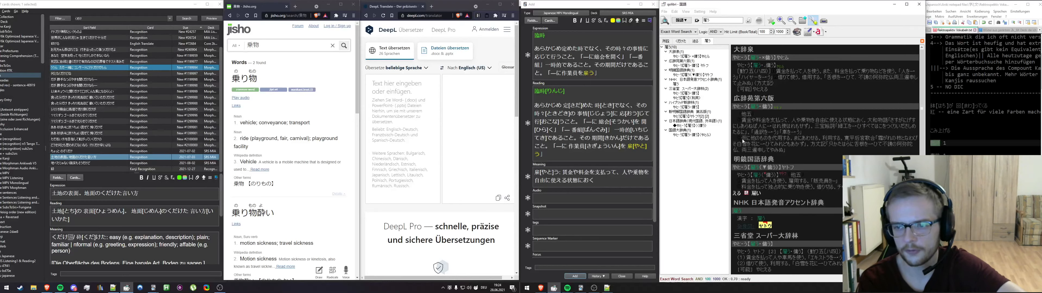
left_click_drag(741, 138, 771, 140)
left_click(772, 140)
Copy the 雇う definition from Meaning, add the 臨時 card, and paste the definition into the new card's Expression with a generated reading
left_click_drag(596, 181, 524, 172)
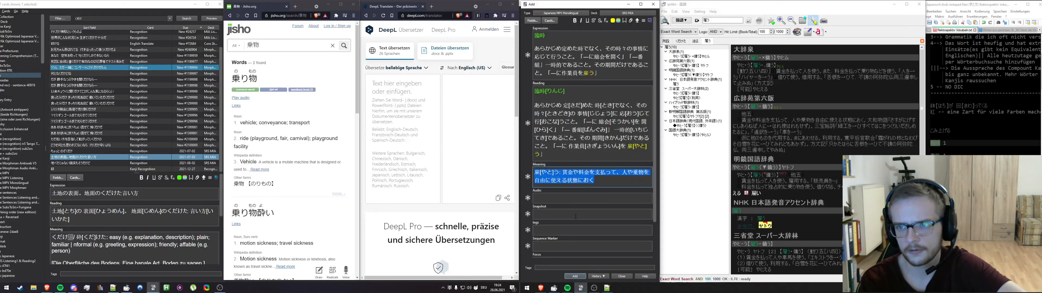
left_click(576, 276)
key("ctrl+v")
left_click(578, 65)
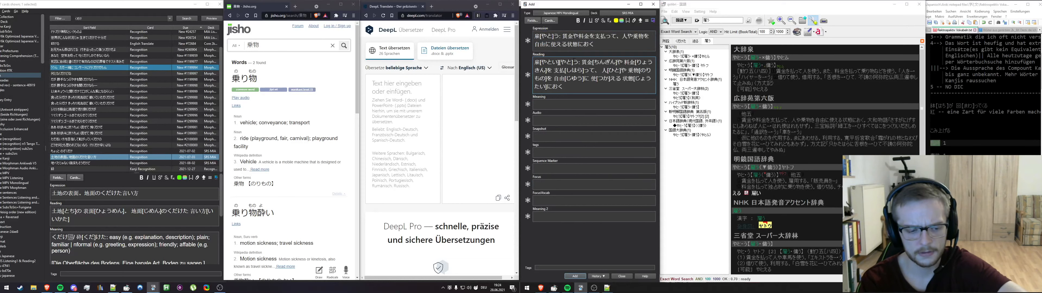
Correct the headword's reading to 雇[やと]う in green, and cut the whole text from Reading
key("BackSpace")
key("BackSpace")
key("BackSpace")
key("BackSpace")
key("BackSpace")
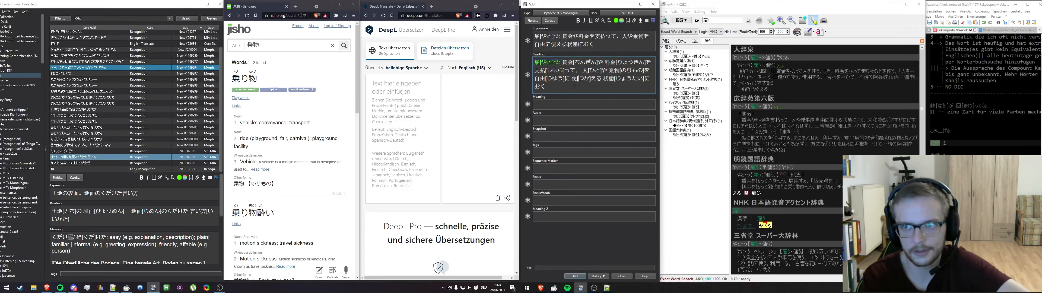
key("ctrl+a")
key("ctrl+x")
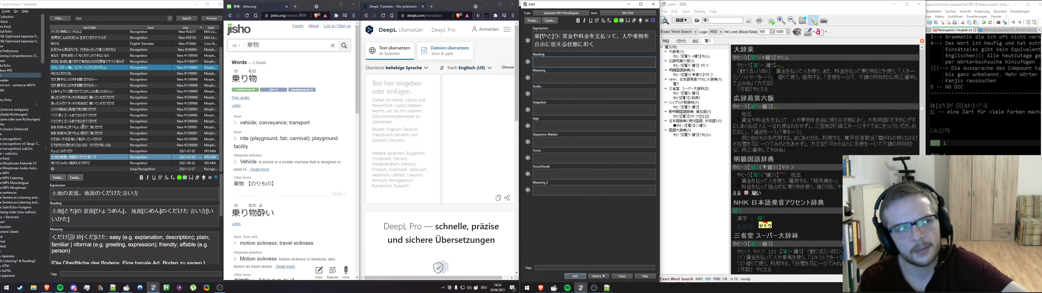
Find the newly added 臨時 card in the card browser and open it for editing
left_click(21, 75)
scroll(85, 111, "down", 5)
scroll(85, 111, "up", 3)
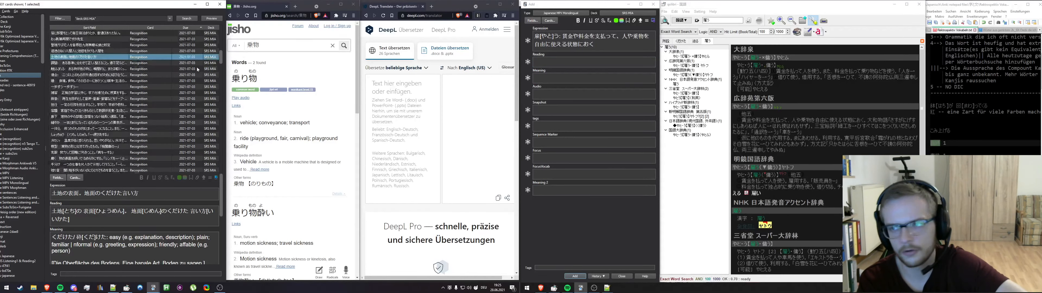
left_click_drag(222, 57, 222, 35)
scroll(166, 69, "down", 12)
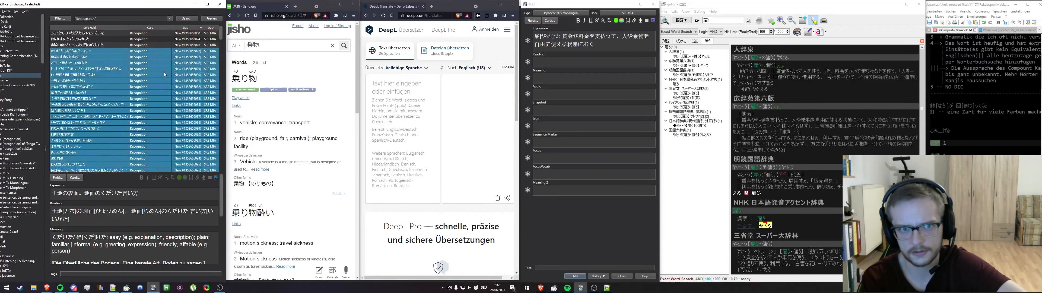
scroll(163, 74, "down", 4)
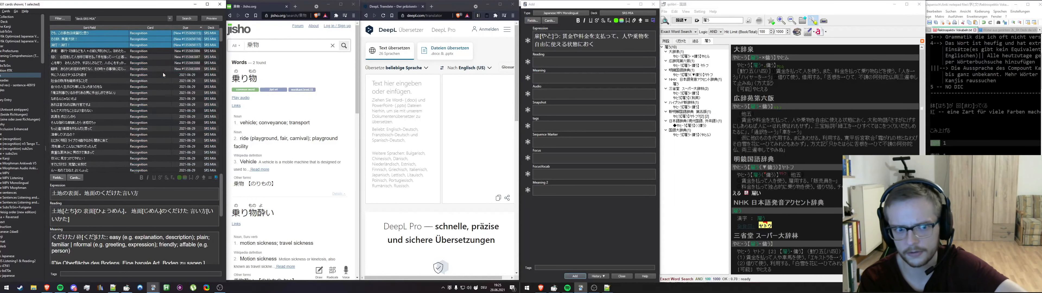
left_click(70, 69)
Colour the headword 雇[やと]う green in the Meaning field of the 臨時 card
scroll(131, 242, "down", 2)
scroll(133, 215, "down", 2)
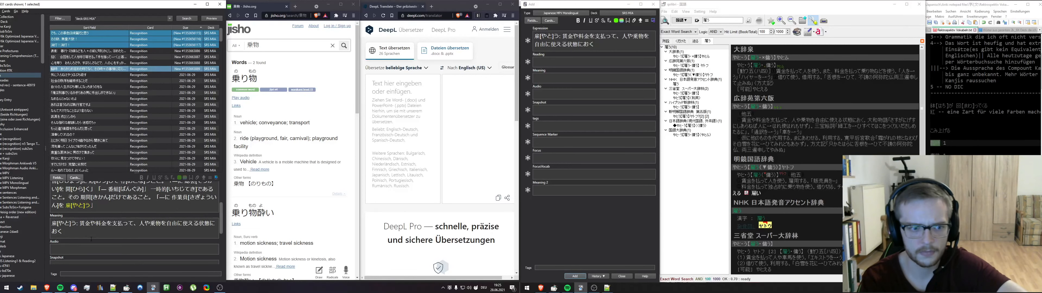
left_click_drag(79, 207, 38, 204)
scroll(67, 243, "down", 4)
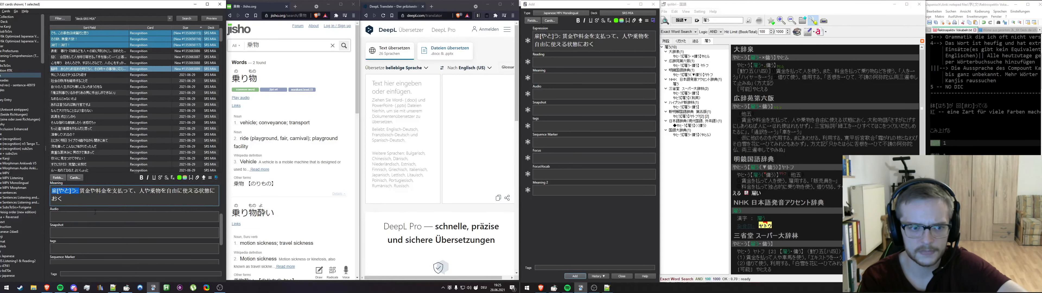
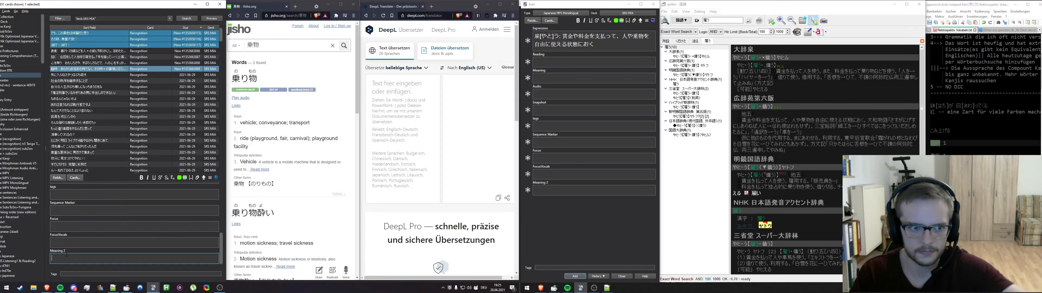
scroll(81, 249, "up", 10)
left_click(117, 217)
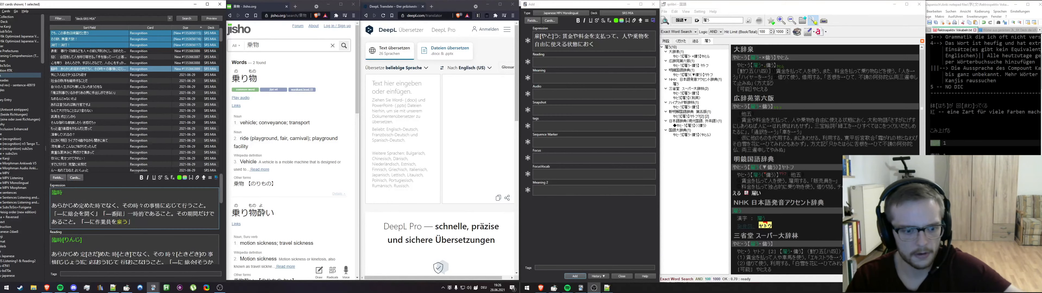
scroll(118, 217, "down", 3)
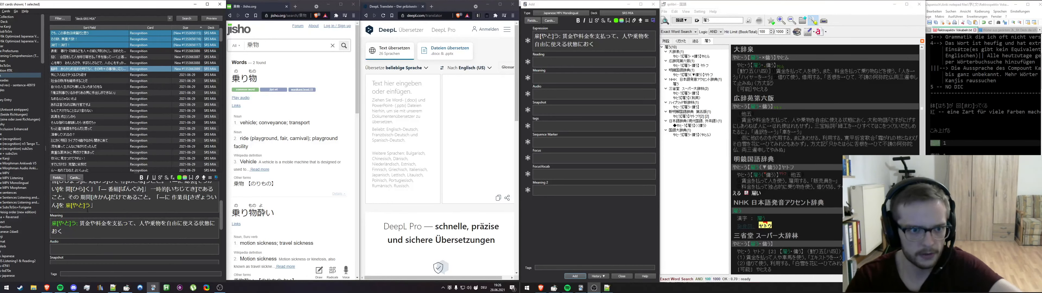
left_click(13, 77)
scroll(138, 83, "up", 15)
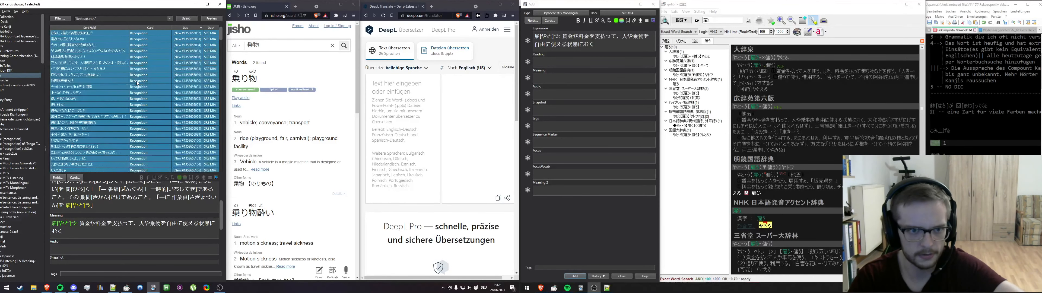
scroll(138, 83, "down", 4)
left_click(120, 123)
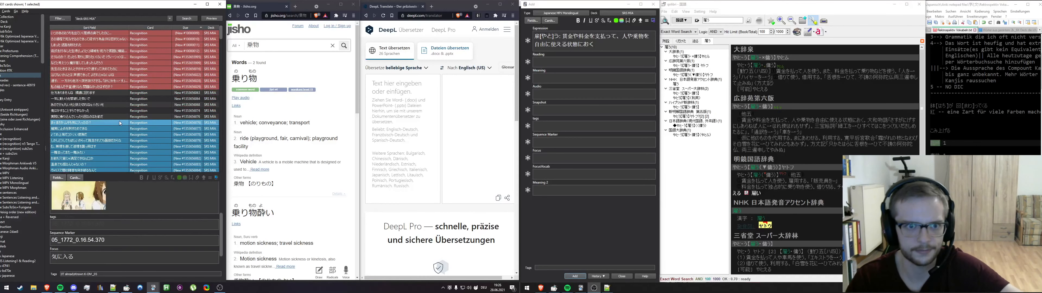
Open the vocabulary list in the text editor, delete the finished entry, and copy the next word, こみ上げる
left_click(113, 288)
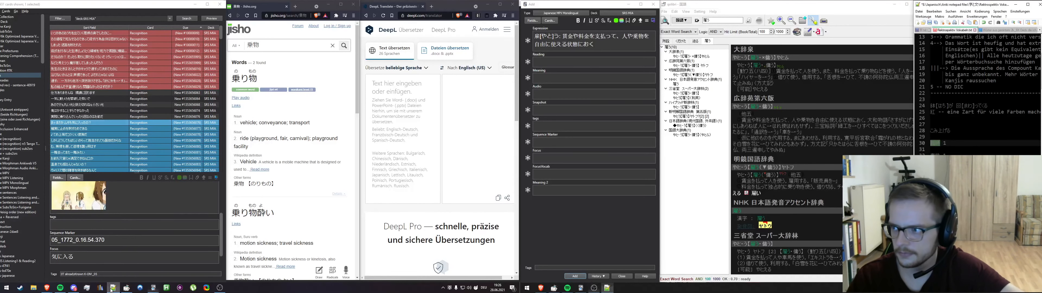
left_click_drag(946, 7, 83, 31)
scroll(115, 150, "down", 2)
key("shift+End")
key("BackSpace")
left_click_drag(88, 117, 66, 116)
key("ctrl+c")
Search Anki's card browser for existing cards containing こみ上げる
left_click(116, 18)
key("ctrl+a")
key("ctrl+v")
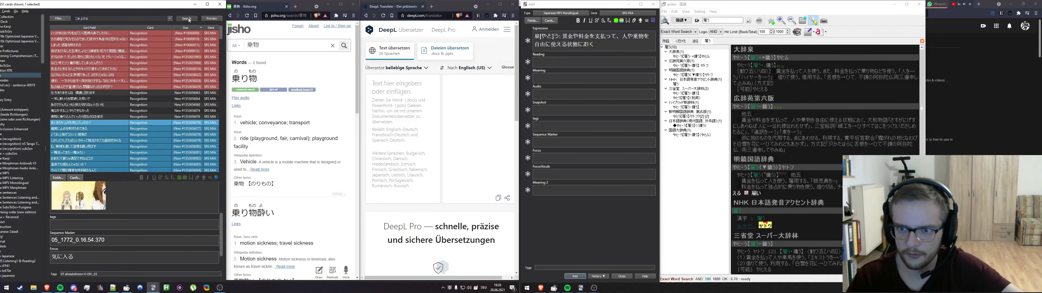
left_click(187, 18)
key("BackSpace")
key("ctrl+z")
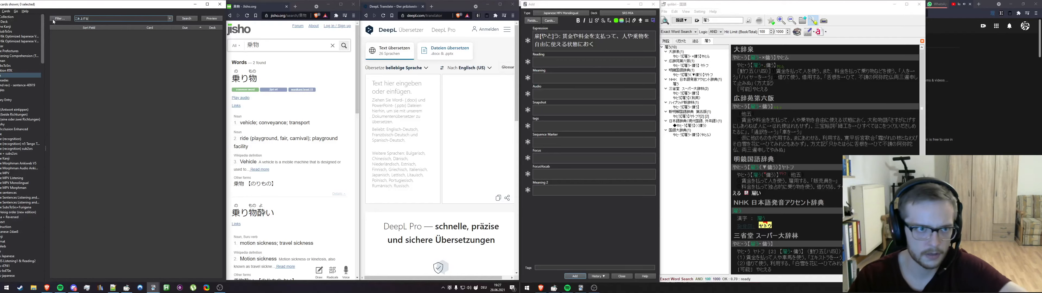
Search the offline dictionaries in qolibri for こみ上げる
left_click(697, 21)
left_click(715, 20)
key("ctrl+v")
key("Return")
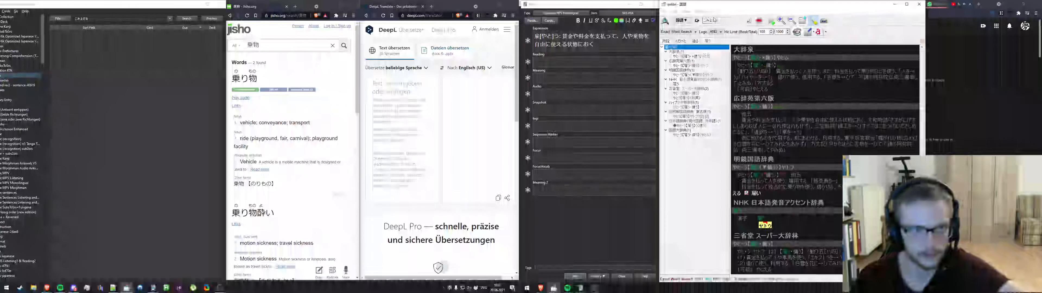
key("Return")
left_click(711, 20)
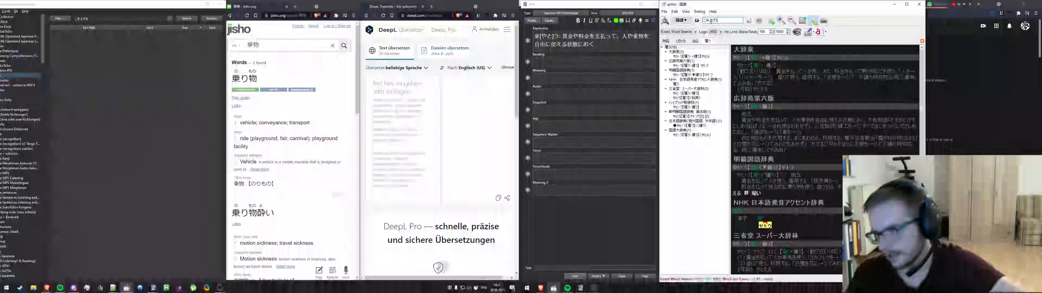
Look up こみ上げる on Jisho and read its meanings and alternative spellings
double_click(267, 45)
key("ctrl+v")
key("Return")
left_click_drag(232, 79, 274, 80)
left_click(272, 80)
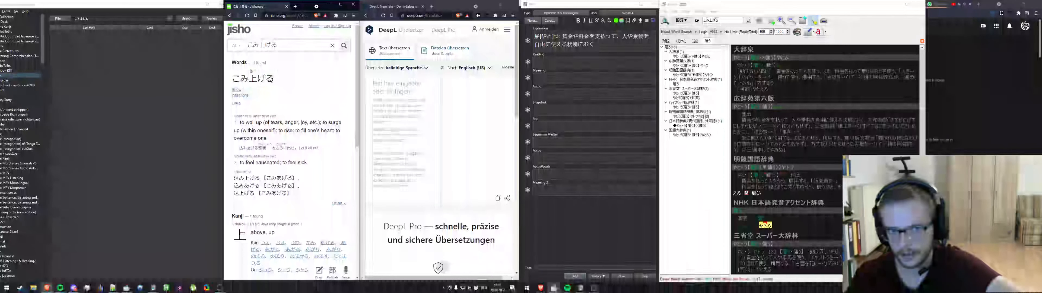
scroll(304, 125, "down", 2)
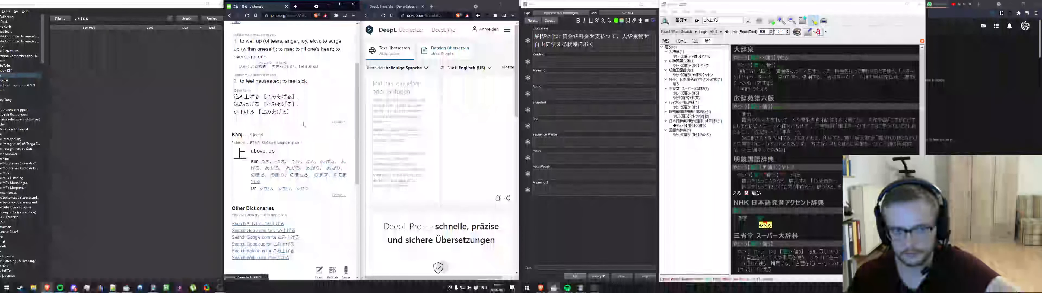
Copy the spelling 込み上げる from Jisho and search for it in the offline dictionaries and the card browser
left_click_drag(234, 97, 260, 97)
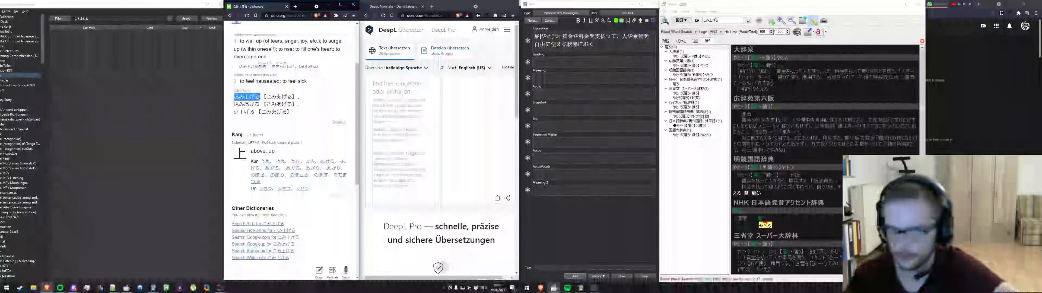
key("ctrl+c")
left_click(748, 21)
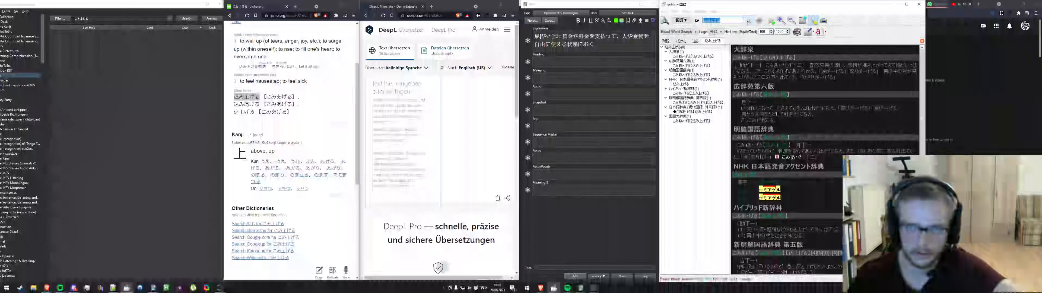
left_click(117, 19)
key("ctrl+a")
key("ctrl+v")
left_click(191, 20)
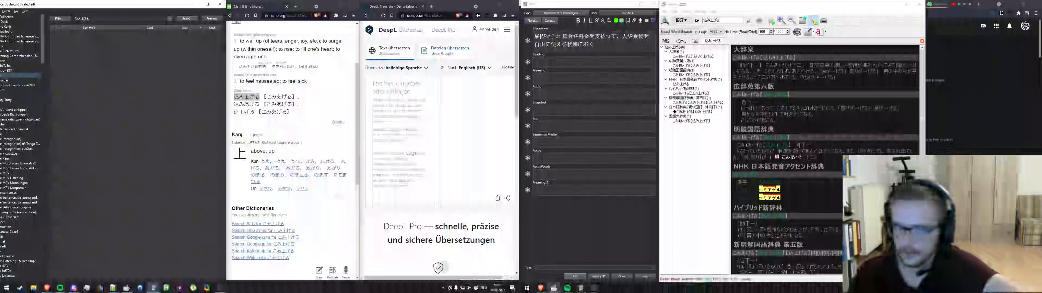
Search the card browser for the alternative spelling 込みあげる copied from Jisho
left_click_drag(271, 104, 230, 104)
key("ctrl+c")
left_click(158, 19)
key("ctrl+a")
key("ctrl+v")
left_click(187, 19)
Search the card browser for the alternative spelling 込上げる copied from Jisho
left_click(256, 112)
left_click_drag(256, 112, 235, 113)
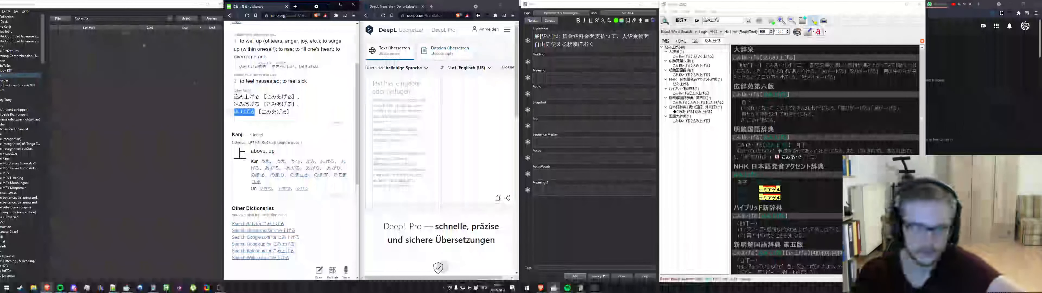
key("ctrl+c")
left_click(159, 19)
key("ctrl+a")
key("ctrl+v")
left_click(186, 19)
Replace the new card's Expression with 込み上げる from Jisho, followed by a blank line
left_click_drag(261, 97, 235, 97)
key("ctrl+c")
left_click(595, 43)
key("ctrl+a")
key("ctrl+v")
key("Return")
key("Return")
Copy the 大辞泉 definition of 込み上げる with its examples and paste it below the headword in Expression
left_click(768, 68)
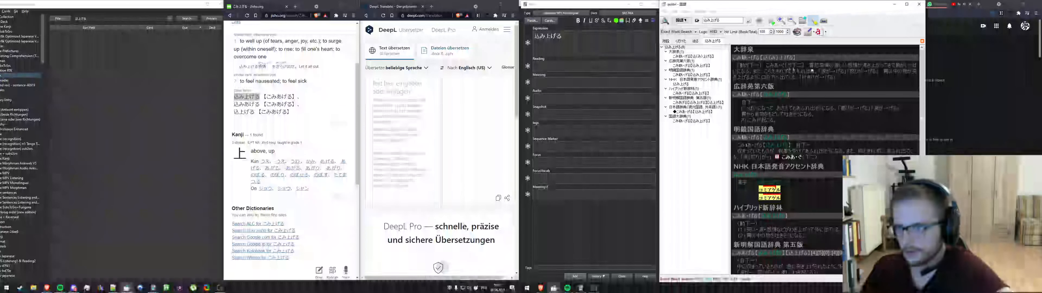
left_click_drag(810, 66, 879, 74)
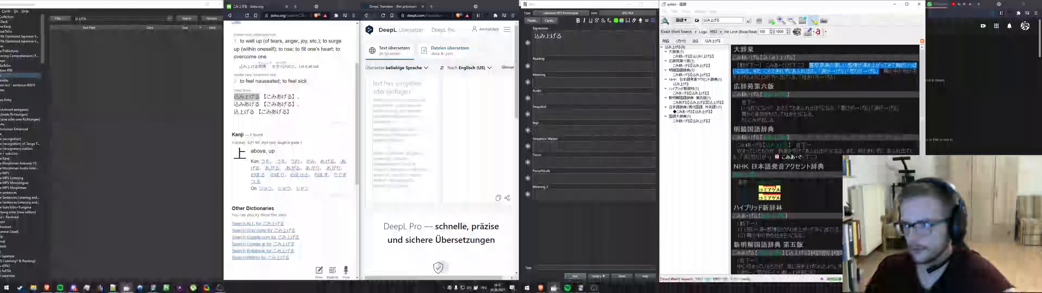
left_click(571, 50)
key("ctrl+v")
Colour 喜怒哀楽 yellow in the definition in Expression
double_click(572, 50)
double_click(545, 50)
key("F7")
left_click_drag(557, 51, 540, 51)
key("F7")
key("F7")
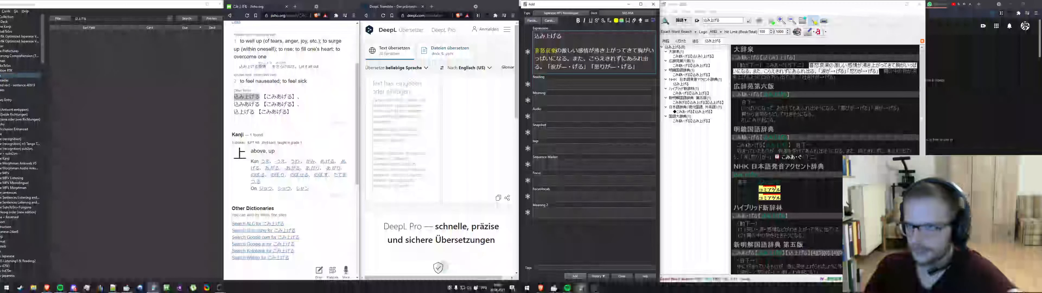
Look up こらえきれず from the definition on Jisho
left_click_drag(589, 59, 622, 58)
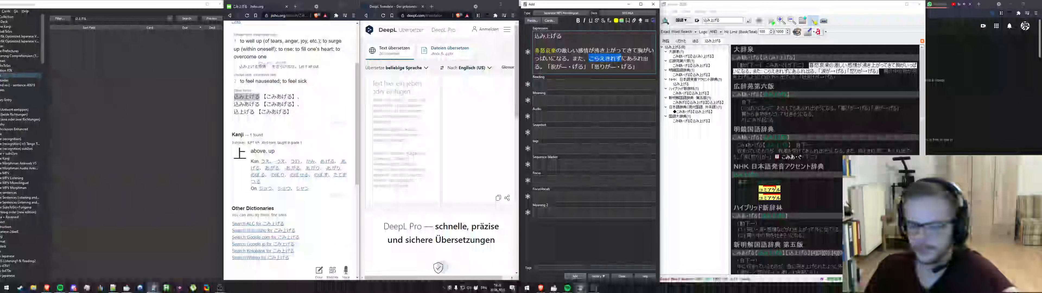
scroll(291, 122, "up", 3)
triple_click(267, 45)
key("ctrl+v")
key("Return")
key("alt+Tab")
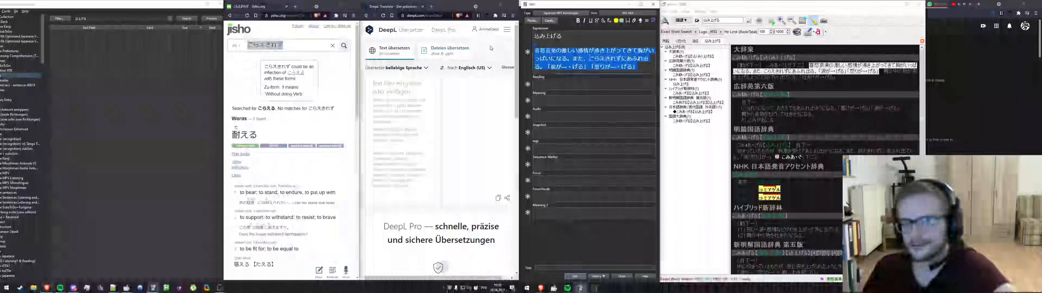
Search Jisho for the whole 込み上げる definition to see its word breakdown
key("ctrl+c")
key("alt+Tab")
key("ctrl+v")
key("Return")
key("alt+Tab")
Colour こらえきれず teal in the definition in Expression
left_click(587, 59)
left_click_drag(589, 60, 622, 59)
key("F7")
left_click(638, 68)
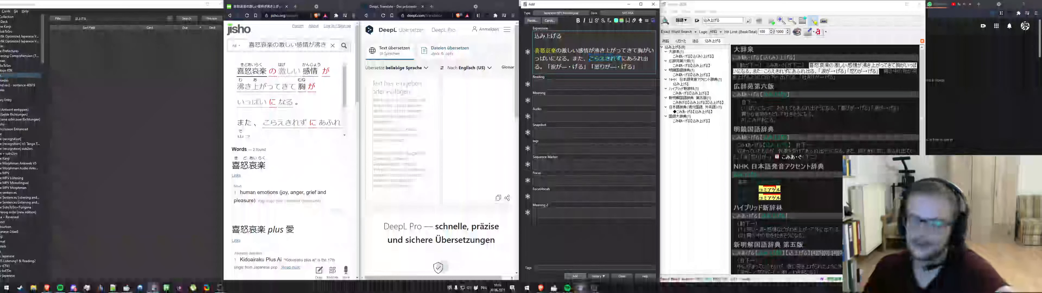
Generate the reading for the card and colour the headword 込み上げる green in both Expression and Reading
key("Tab")
double_click(549, 36)
key("F7")
left_click(612, 82)
key("Return")
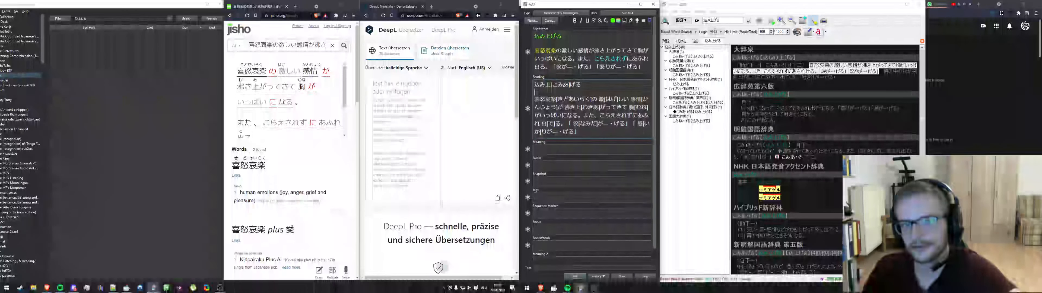
key("shift+Up")
key("F7")
Copy 喜怒哀楽[きどあいらく] from Reading into Meaning, and open the word's entry in the Jisho sentence breakdown
left_click(575, 99)
left_click_drag(535, 99, 592, 99)
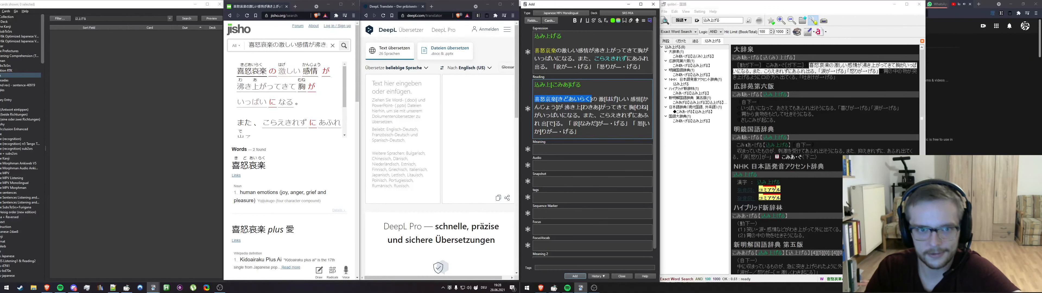
left_click(277, 48)
left_click(252, 72)
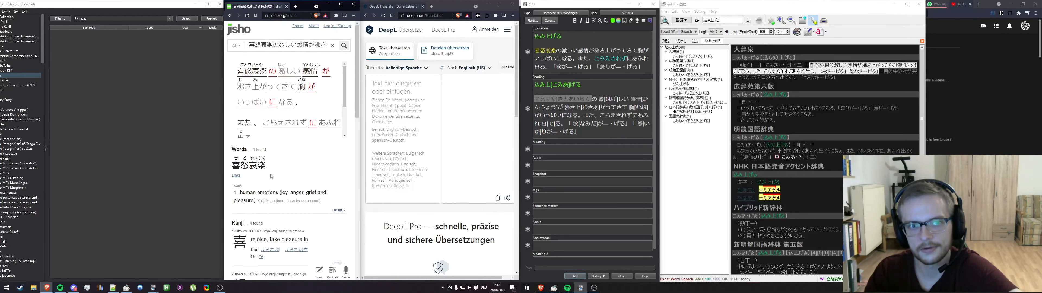
left_click(568, 149)
key("ctrl+v")
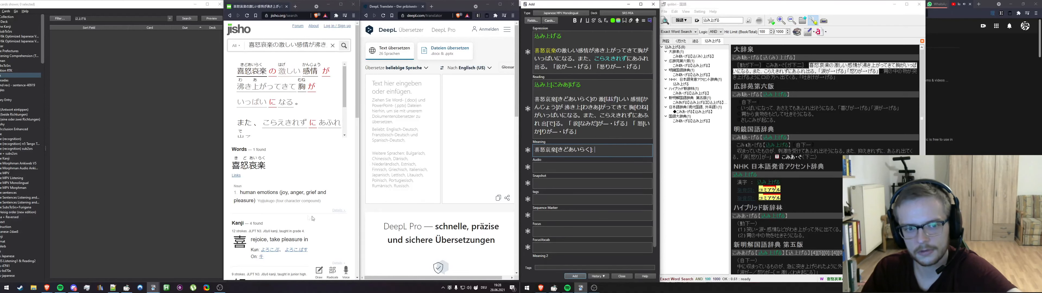
Add Jisho's English meaning of 喜怒哀楽, "human emotions (joy, anger, grief and pleasure)", to Meaning and clear its formatting
left_click_drag(239, 192, 321, 201)
key("ctrl+c")
left_click(624, 161)
key("ctrl+v")
mouse_move(597, 158)
left_mouse_down()
mouse_move(622, 157)
mouse_move(587, 164)
left_mouse_up()
left_click(600, 21)
key("BackSpace")
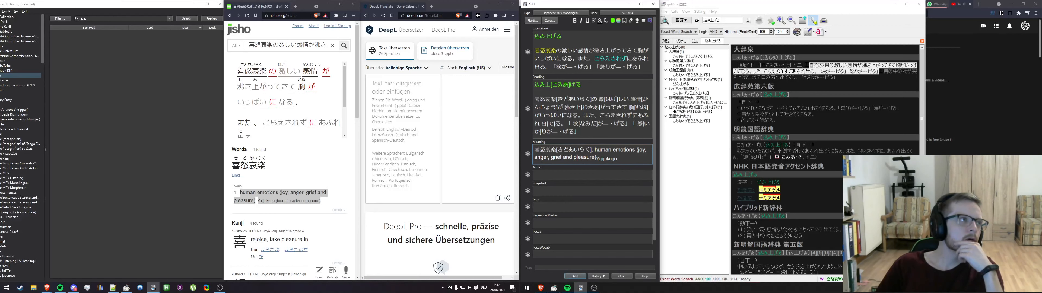
Look up 喜怒哀楽 in the offline dictionaries and replace its English meaning on the card with the 大辞泉 definition
left_click(792, 84)
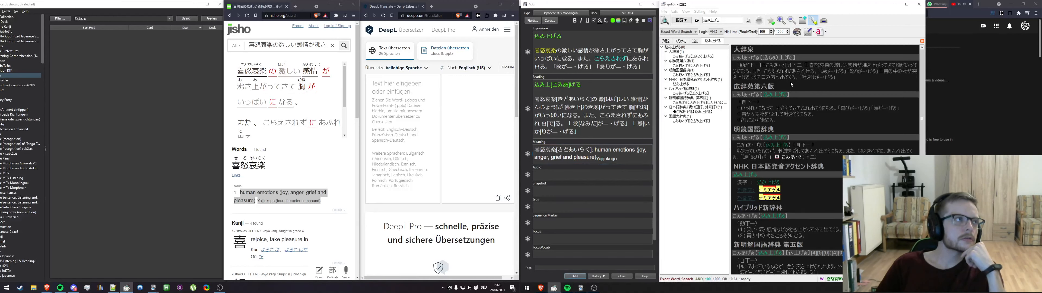
right_click(811, 64)
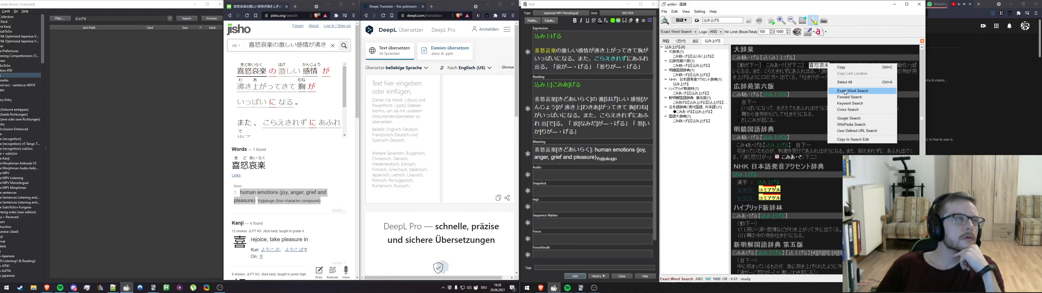
left_click(812, 92)
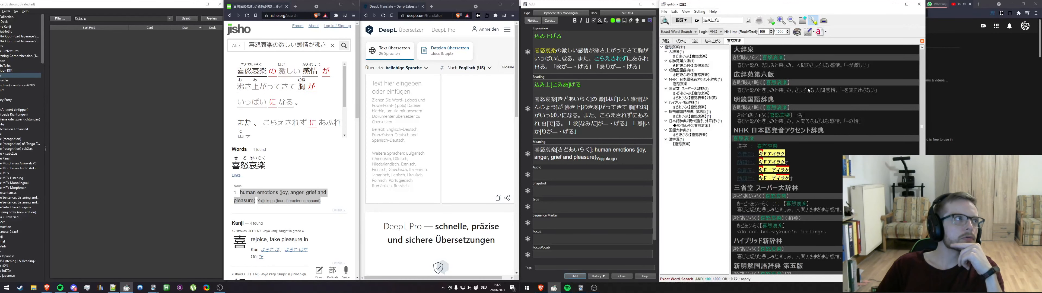
left_click_drag(737, 65, 877, 70)
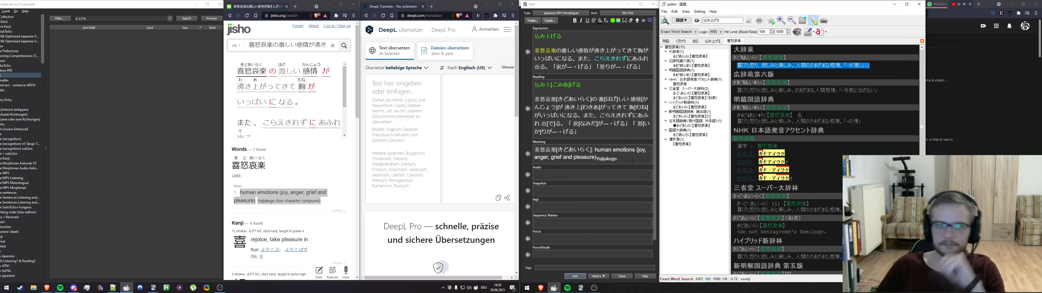
left_click_drag(632, 160, 594, 151)
key("ctrl+v")
Copy the 喜怒哀楽 definition from Meaning, add the 込み上げる card, and paste the definition into the new card's Expression with a generated reading
key("ctrl+a")
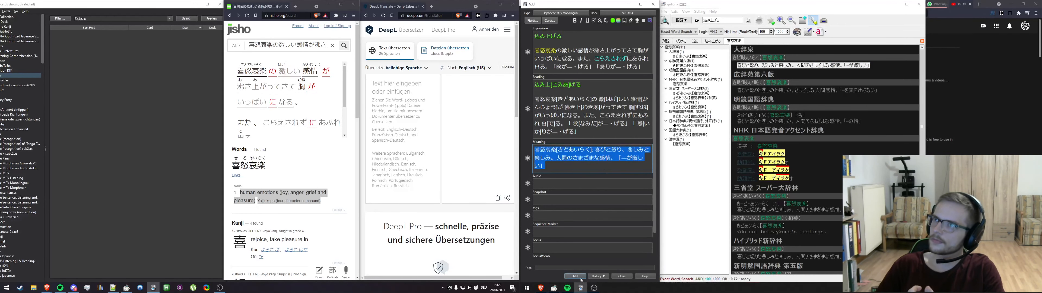
key("ctrl+Return")
key("ctrl+v")
key("Tab")
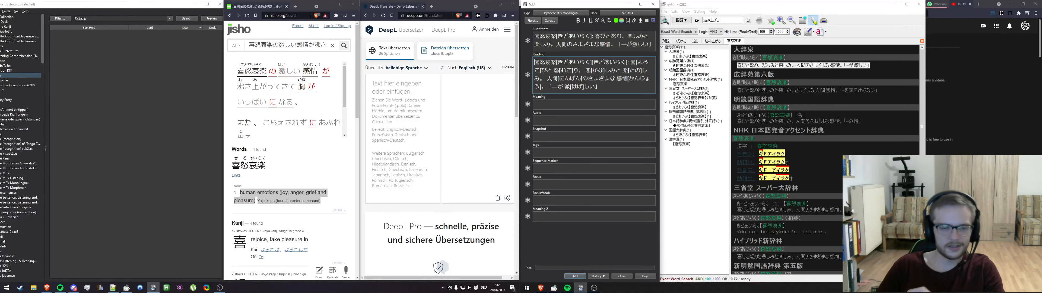
Remove the duplicate [きどあいらく] in the new card's Reading and mark 喜怒哀楽 with its reading in green
left_click_drag(558, 62, 497, 57)
key("BackSpace")
left_click(570, 87)
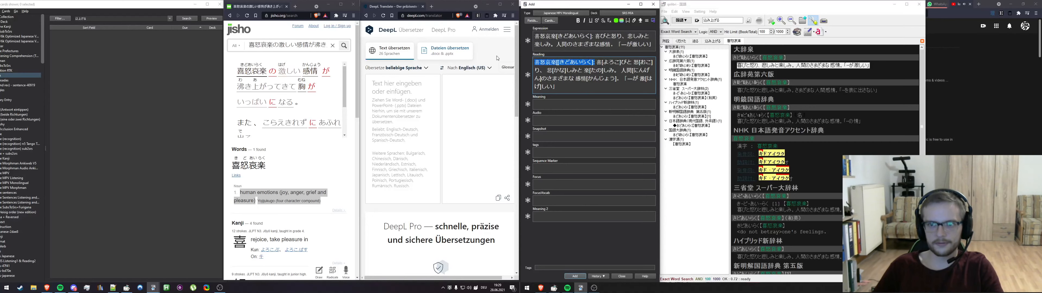
key("ctrl+a")
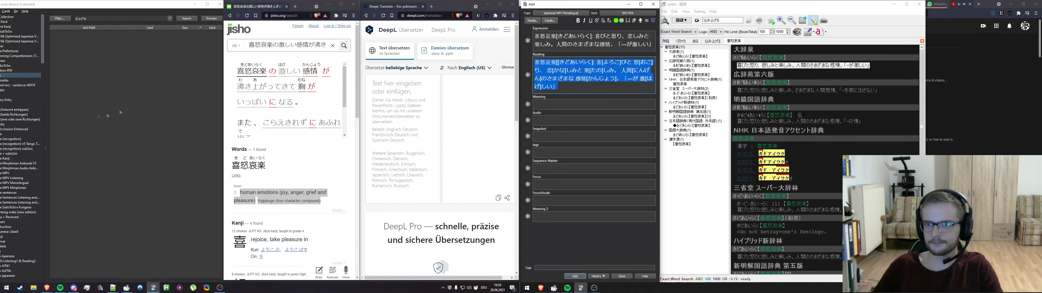
Look through several finished cards of the deck in the card browser, checking their readings and meanings
left_click(19, 75)
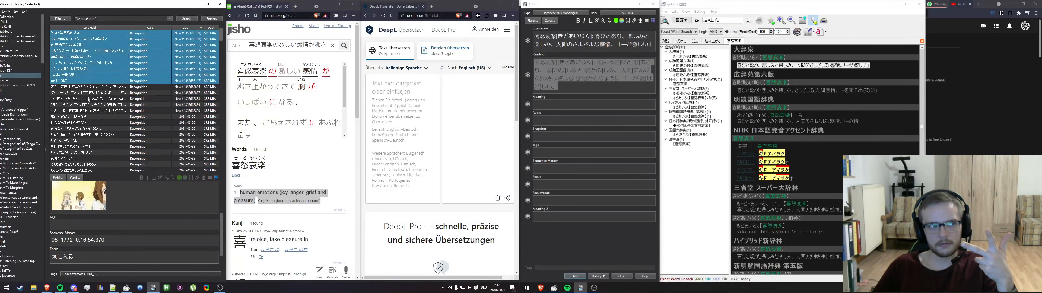
left_click(75, 117)
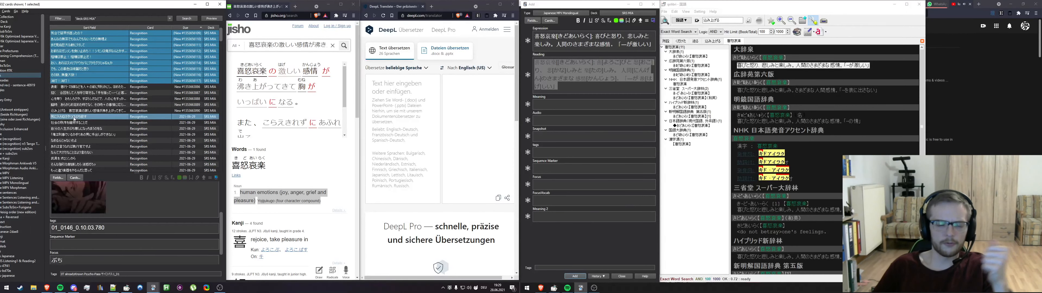
left_click(80, 88)
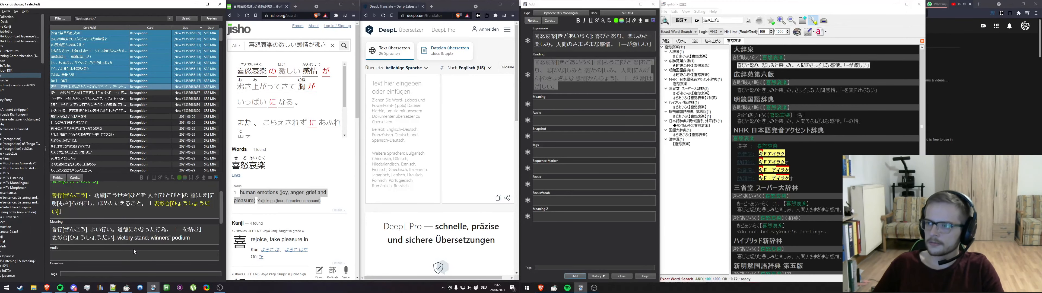
left_click(71, 100)
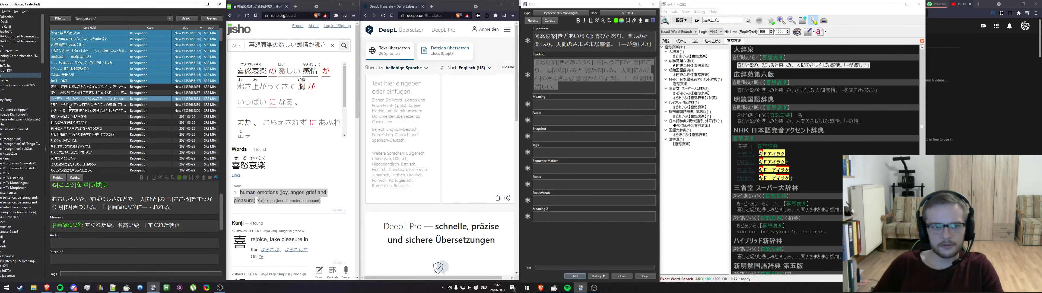
left_click(70, 105)
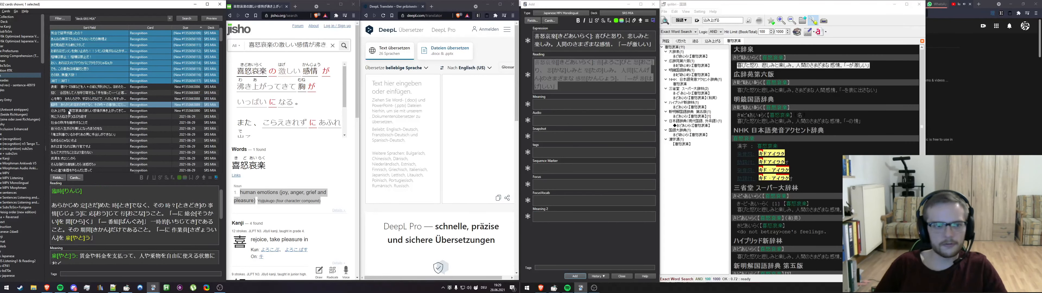
Examine the Reading and Meaning fields of the finished 込み上げる card in the card browser
left_click(70, 110)
scroll(109, 226, "down", 2)
left_click_drag(110, 200, 1, 191)
key("F7")
scroll(77, 223, "down", 2)
left_click(83, 259)
key("ctrl+v")
scroll(85, 246, "up", 3)
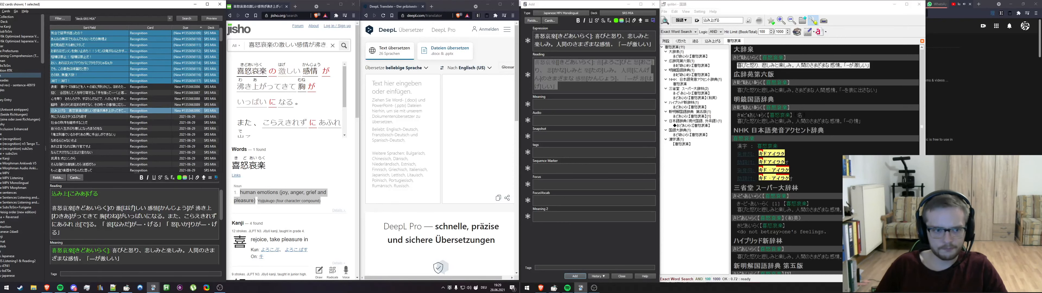
scroll(123, 221, "up", 1)
scroll(122, 221, "down", 2)
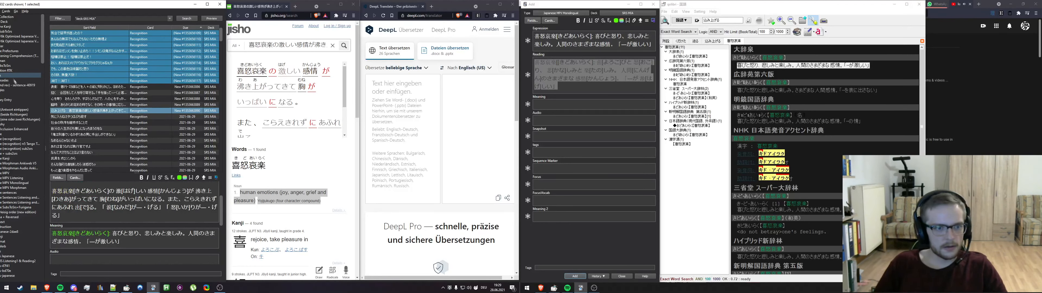
Switch to the text editor and delete the surplus lines above the 男性 entry in the word list
left_click(113, 288)
key("Delete")
key("Up")
key("Up")
key("Delete")
key("Delete")
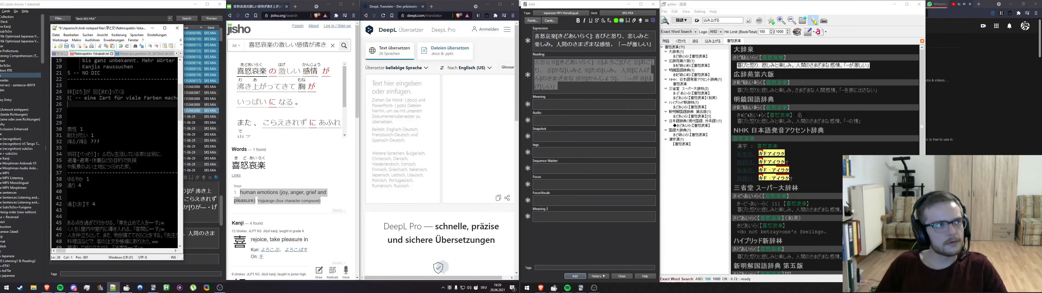
key("Down")
key("Down")
key("Up")
key("Delete")
key("Delete")
scroll(86, 123, "up", 4)
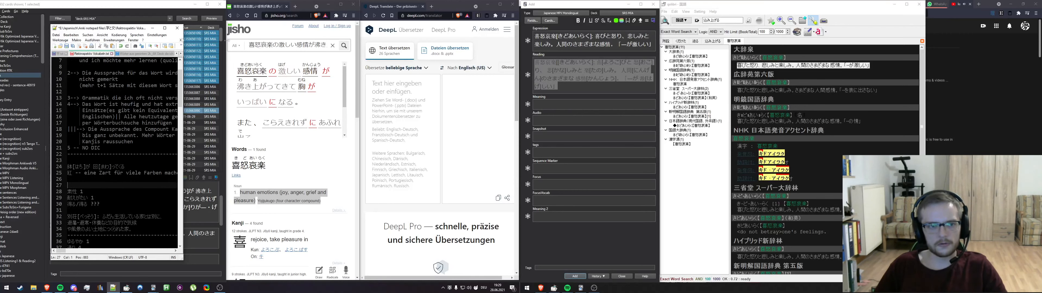
left_click(297, 44)
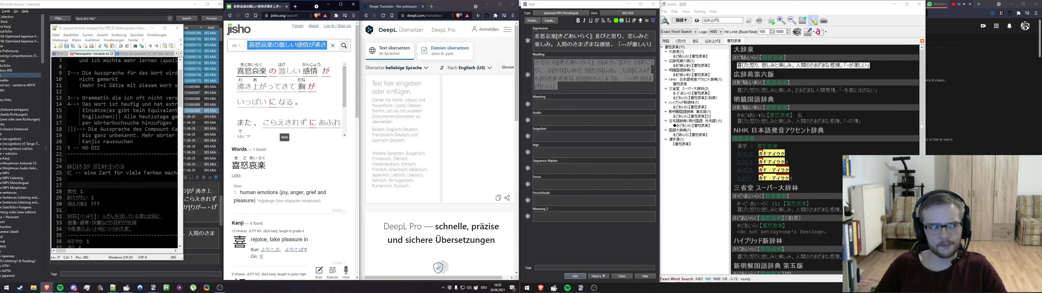
Correct the misspelled word in the note "eine Karte für viele Farben" above the 男性 entry to "Karte"
left_click(117, 173)
key("BackSpace")
type("K")
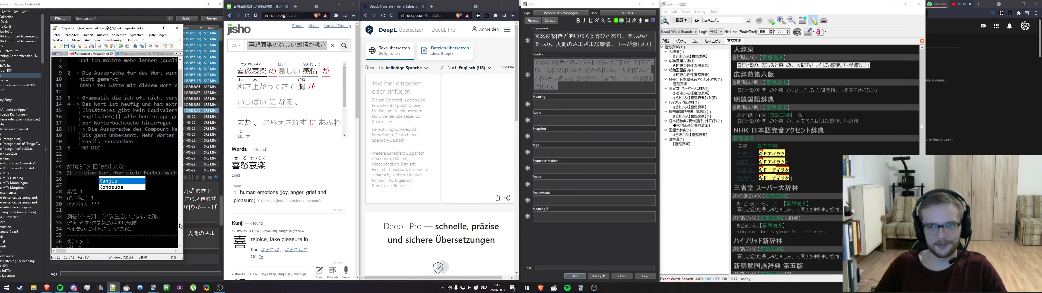
key("Down")
key("Down")
key("Down")
key("Home")
key("Up")
key("Up")
key("Up")
key("Right")
key("Right")
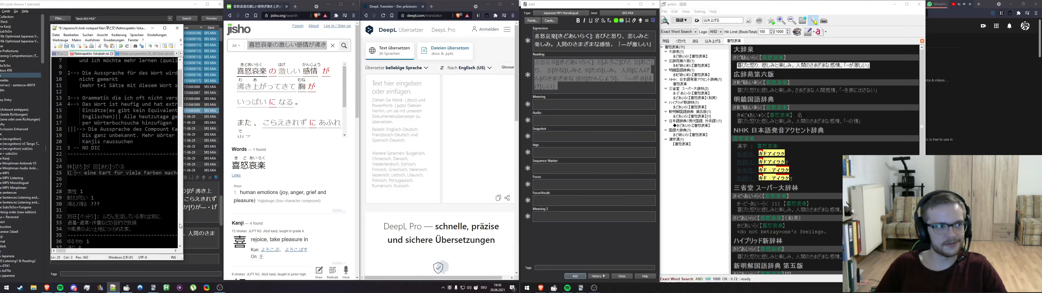
key("Right")
type("e")
left_click(180, 226)
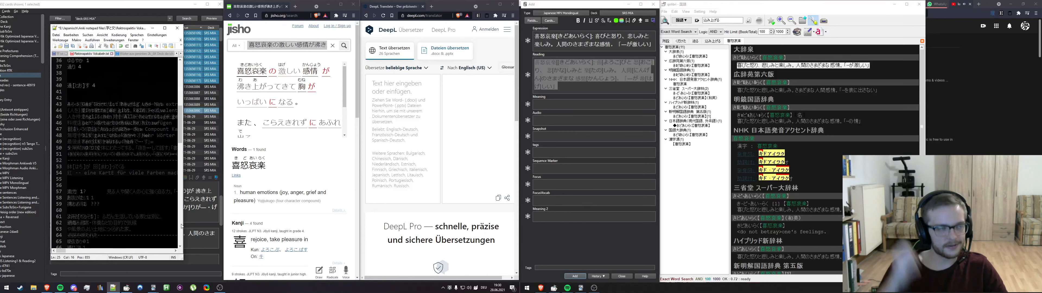
scroll(121, 162, "up", 3)
scroll(121, 162, "up", 5)
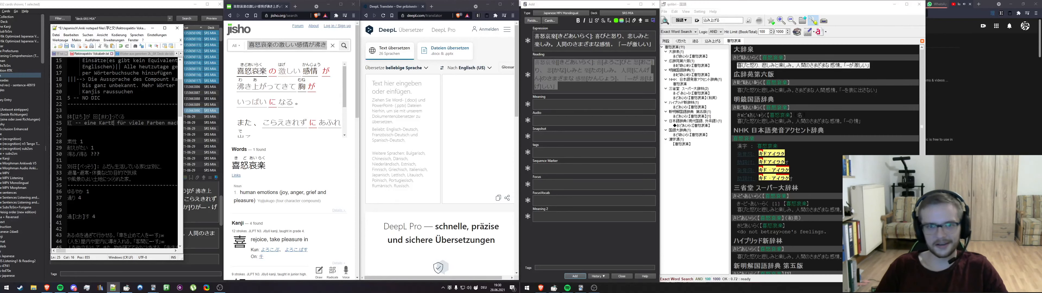
scroll(122, 154, "up", 3)
Switch back to the card browser and examine the deck's list of new cards and their flag colours
left_click(137, 4)
mouse_move(137, 4)
left_mouse_down()
mouse_move(149, 17)
mouse_move(130, 5)
left_mouse_up()
scroll(128, 99, "up", 6)
scroll(127, 98, "up", 6)
left_click(140, 34)
left_click(142, 51, "ctrl")
left_click_drag(143, 41, 143, 45)
left_click_drag(141, 165, 137, 190)
scroll(137, 190, "down", 2)
scroll(138, 192, "down", 14)
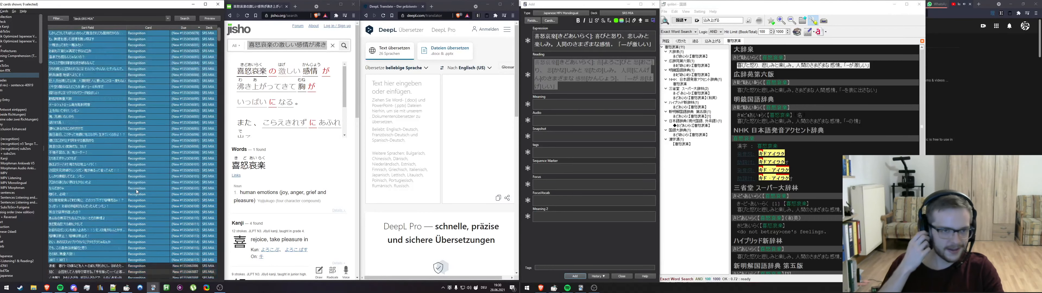
left_click_drag(147, 158, 149, 183)
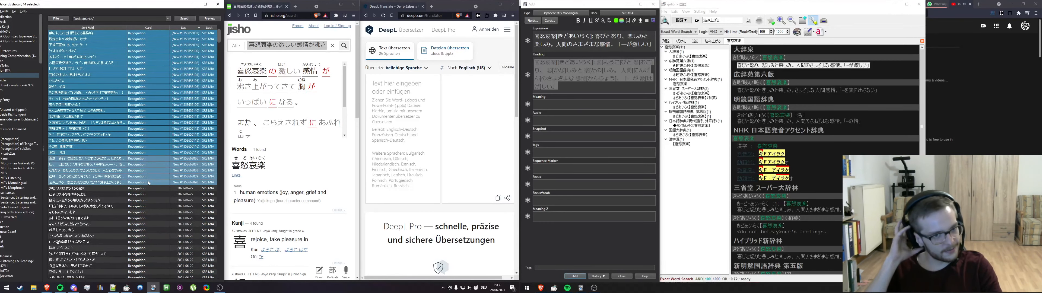
scroll(149, 183, "up", 16)
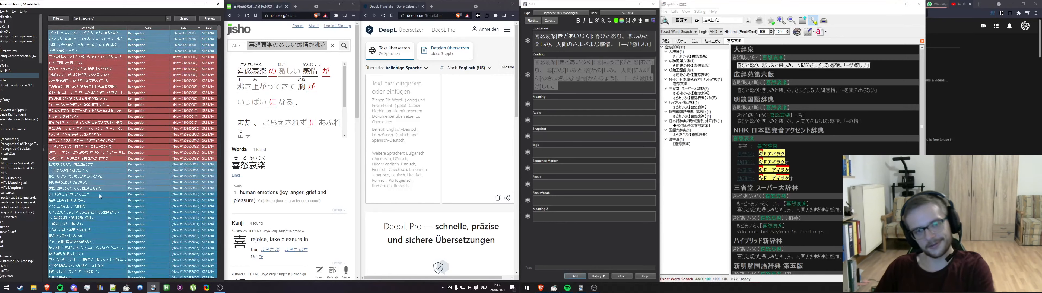
Flag the block of new cards directly above the blue-flagged ones green
left_click(100, 196)
scroll(113, 141, "down", 3)
left_click_drag(113, 141, 111, 131)
key("ctrl+3")
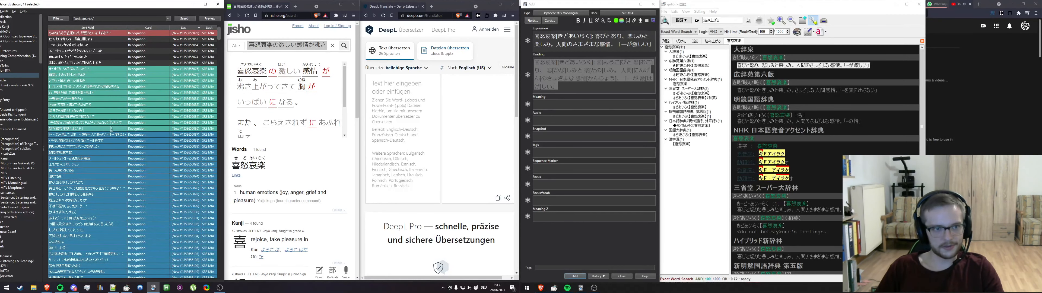
Open the card まッ まさか ムギも気に入ったの？ and check its front and back in the card type preview
left_click(109, 158)
scroll(105, 267, "up", 3)
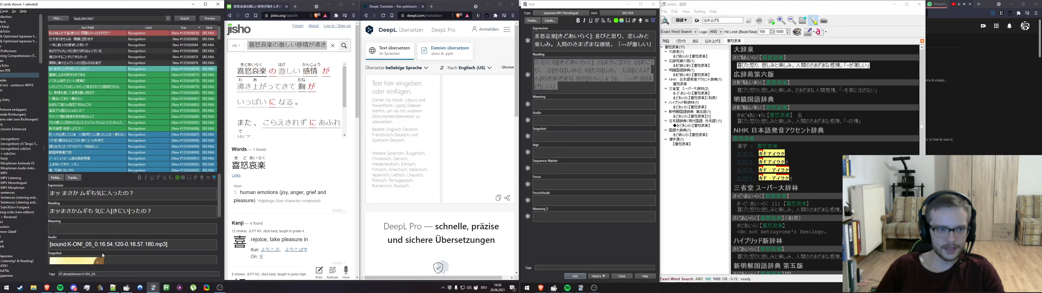
left_click(67, 193)
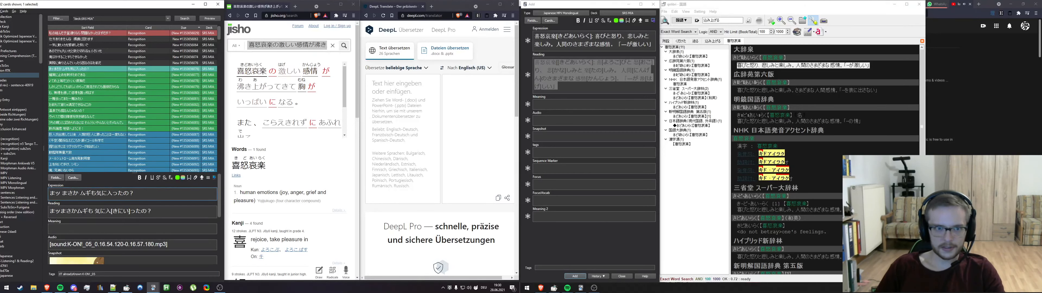
left_click(85, 193)
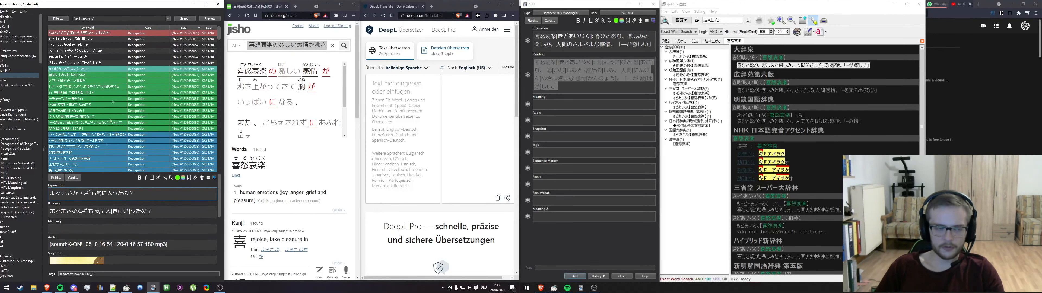
left_click(72, 177)
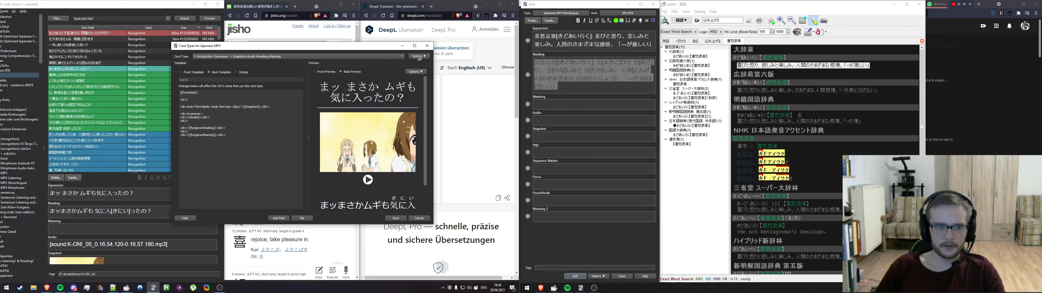
left_click(427, 46)
Look up the card's focus word 気に入る in the offline dictionaries and on Jisho
scroll(114, 205, "down", 3)
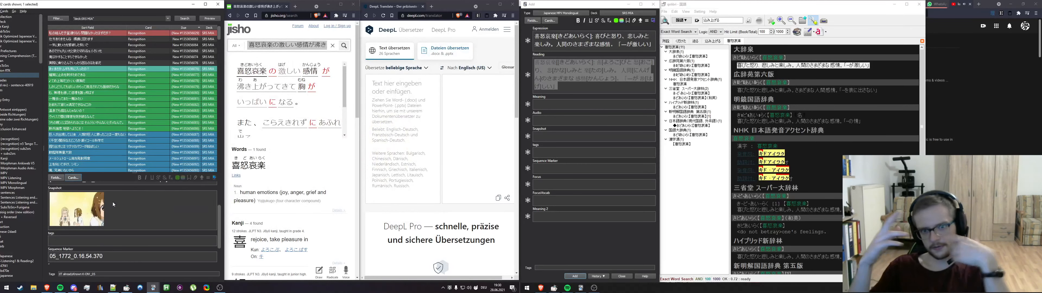
scroll(113, 204, "down", 2)
left_click_drag(80, 241, 40, 236)
key("ctrl+c")
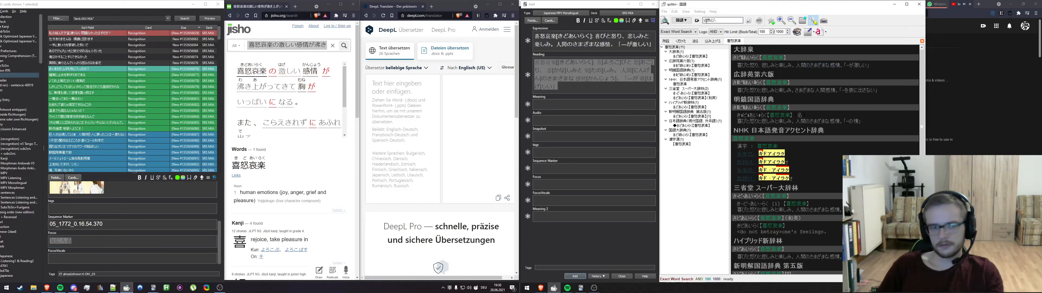
left_click_drag(741, 66, 887, 68)
left_click(887, 69)
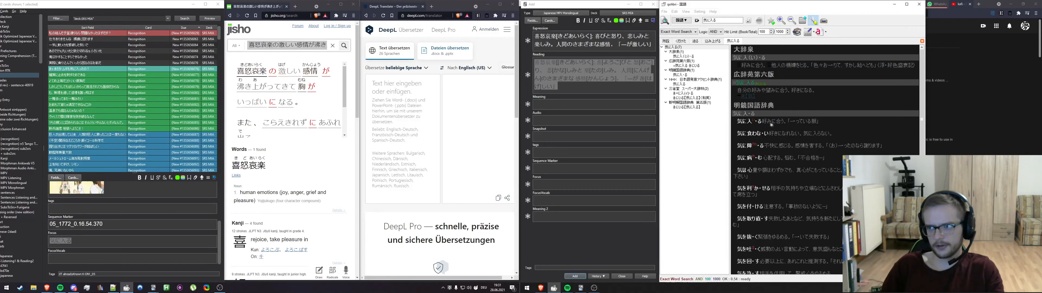
left_click(305, 45)
key("ctrl+v")
left_click(342, 47)
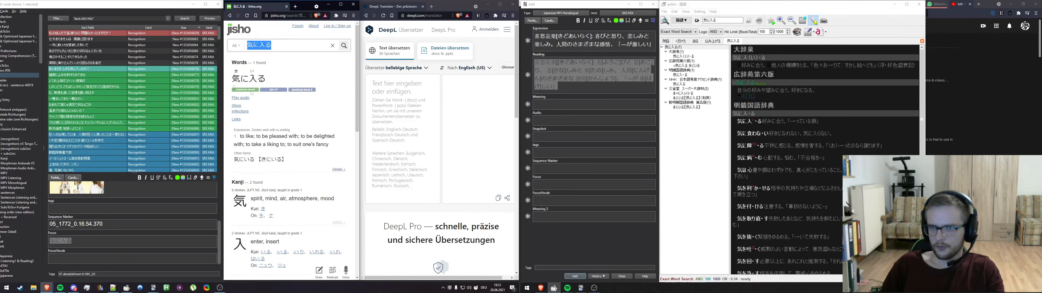
Delete the selected 気に入る card from the card browser
left_click(131, 69)
right_click(131, 69)
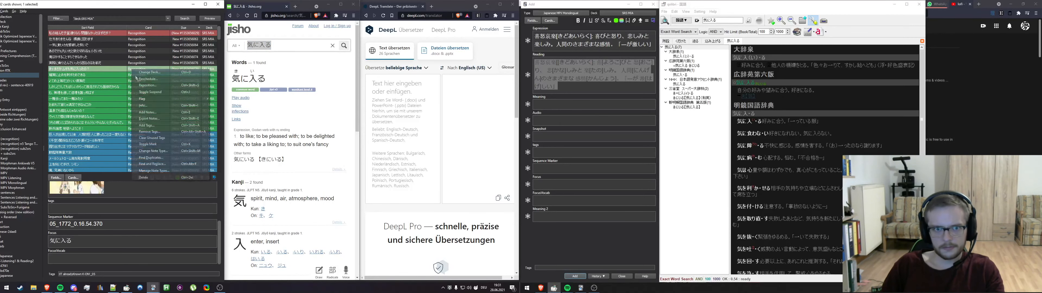
left_click(165, 178)
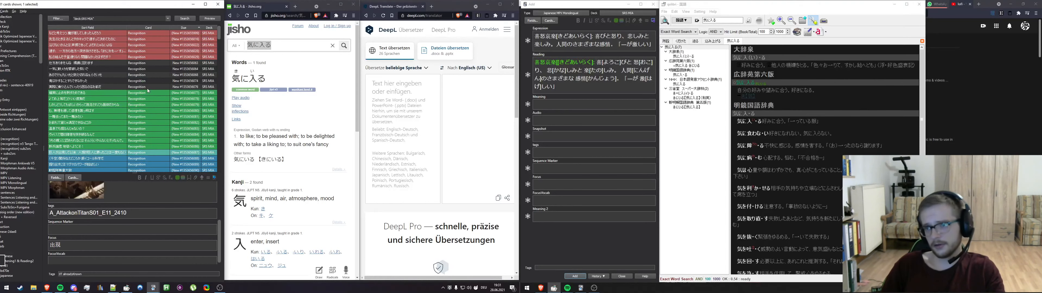
Open the card 確実に止めを刺すためである and check its front and back in the card type preview
scroll(117, 215, "up", 3)
left_click(99, 211)
left_click(77, 194)
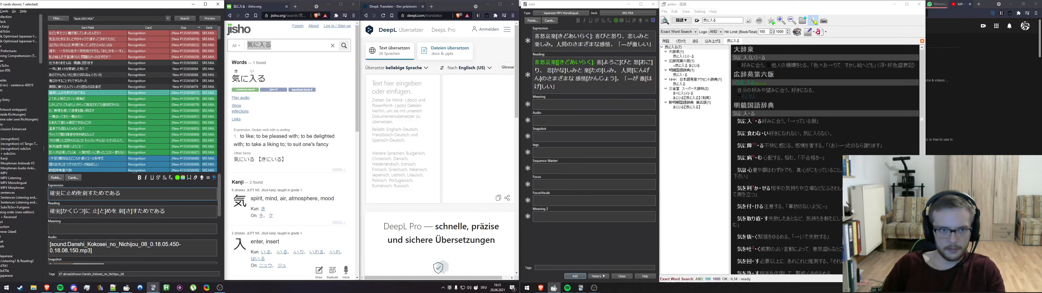
left_click_drag(50, 194, 105, 195)
left_click(105, 194)
left_click(74, 178)
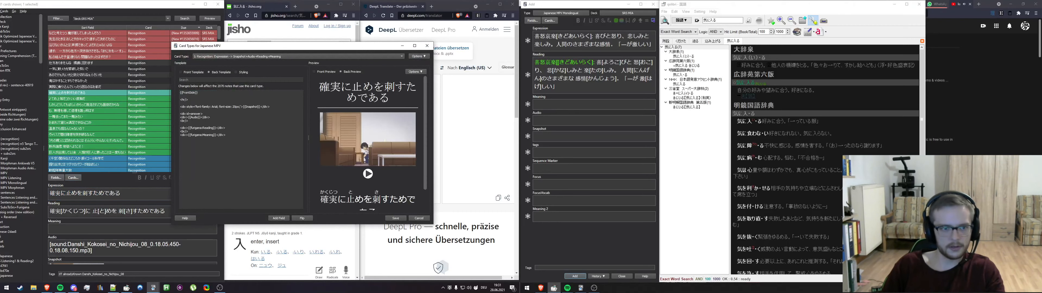
left_click(427, 46)
Copy the card's Expression 確実に止めを刺すためである and search Jisho for the whole sentence
triple_click(101, 193)
key("ctrl+c")
left_click(283, 45)
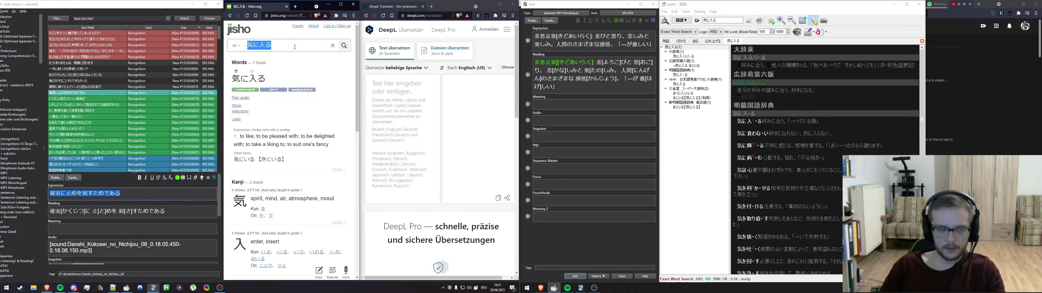
key("ctrl+a")
key("ctrl+v")
left_click(342, 48)
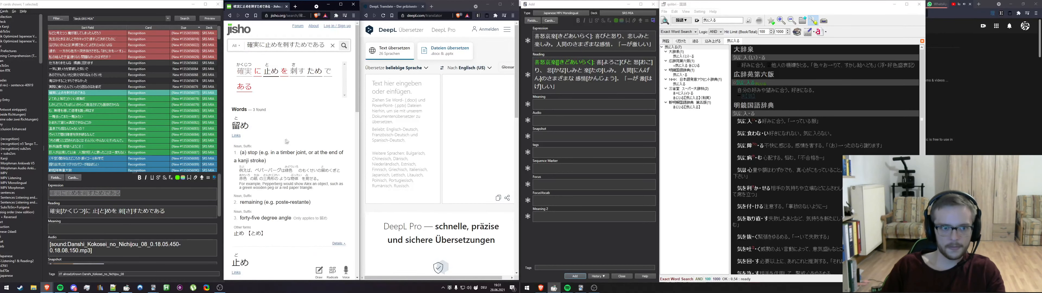
Copy 止め from its "finishing blow" entry on Jisho and look it up in the offline dictionaries
scroll(265, 158, "down", 4)
double_click(240, 164)
key("ctrl+c")
left_click(718, 21)
key("ctrl+a")
key("ctrl+v")
key("Return")
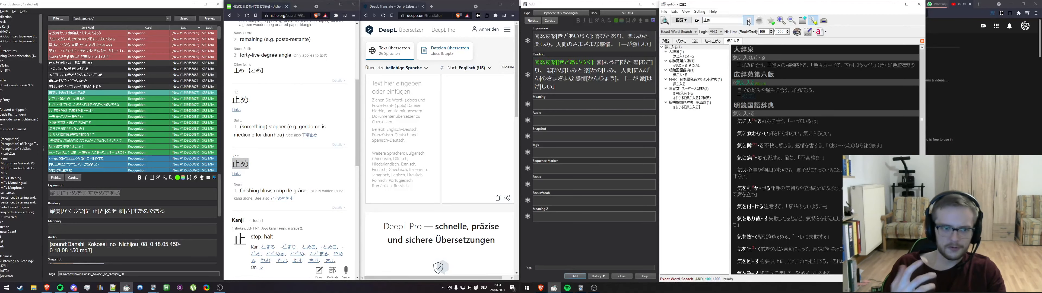
Clear the previous text from the new note's Reading and Expression fields
left_click(132, 230)
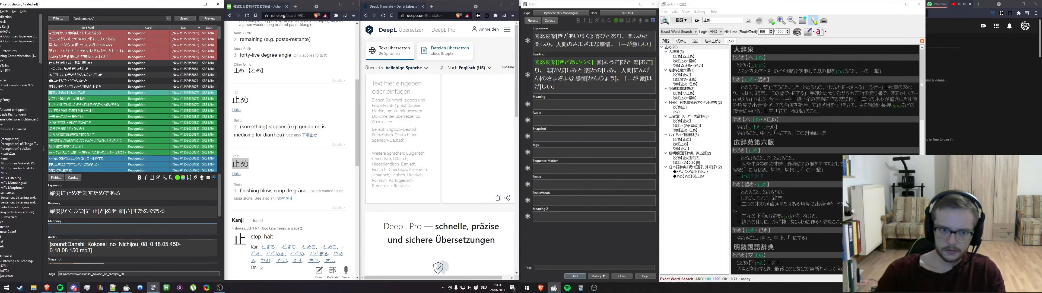
left_click(575, 77)
key("ctrl+a")
key("BackSpace")
left_click(564, 37)
key("ctrl+a")
key("BackSpace")
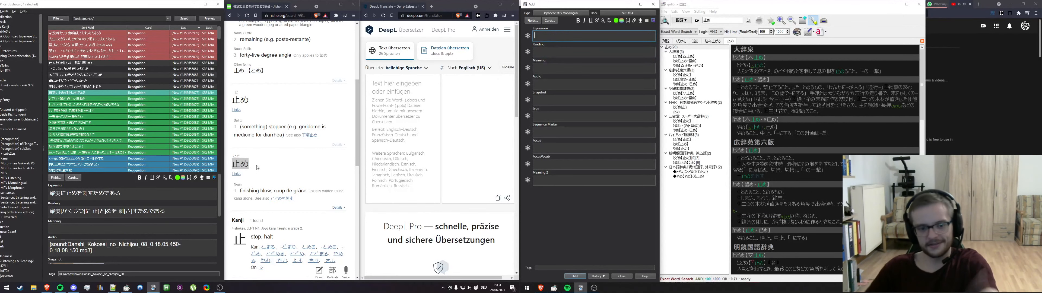
Copy the 大辞泉 definition of 止め into the new note's Expression and the sentence card's Meaning
left_click_drag(739, 75, 887, 73)
key("ctrl+c")
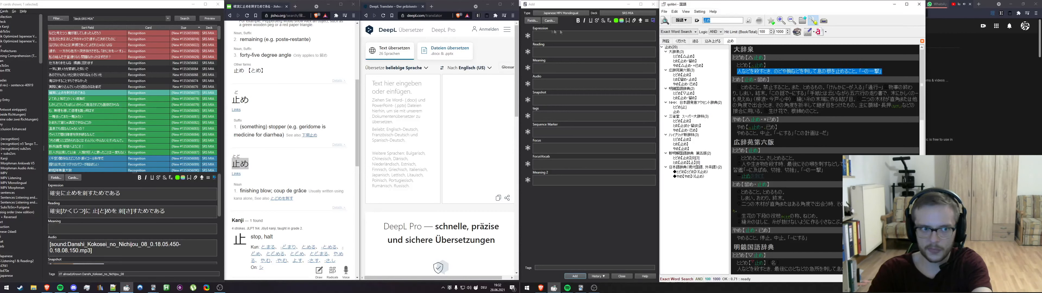
left_click(630, 35)
key("ctrl+v")
left_click(118, 229)
key("ctrl+v")
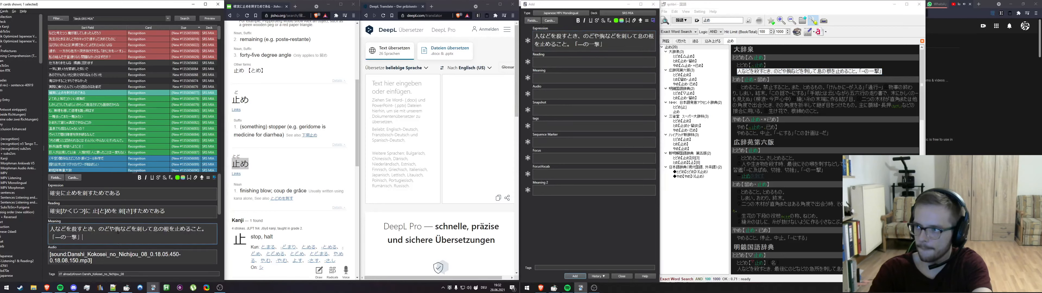
Generate the definition's furigana in the new note's Reading and move that annotated text into the card's Meaning in place of the plain version
left_click(577, 47)
key("ctrl+a")
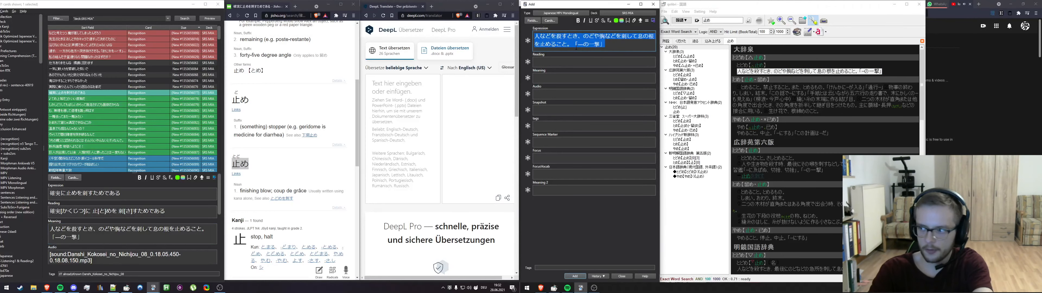
left_click(570, 59)
key("ctrl+v")
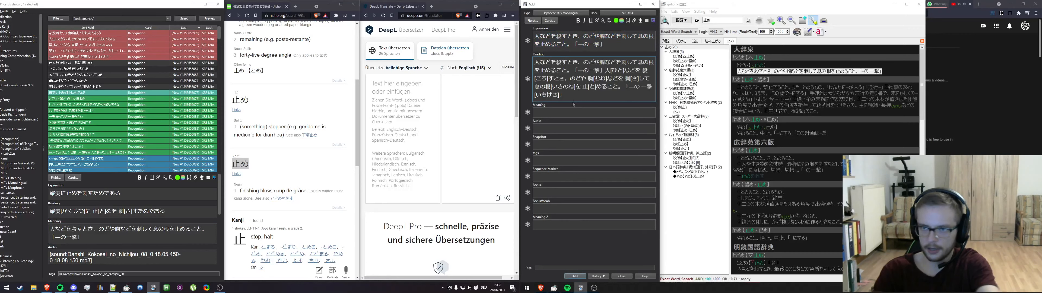
key("ctrl+z")
left_click_drag(613, 79, 501, 59)
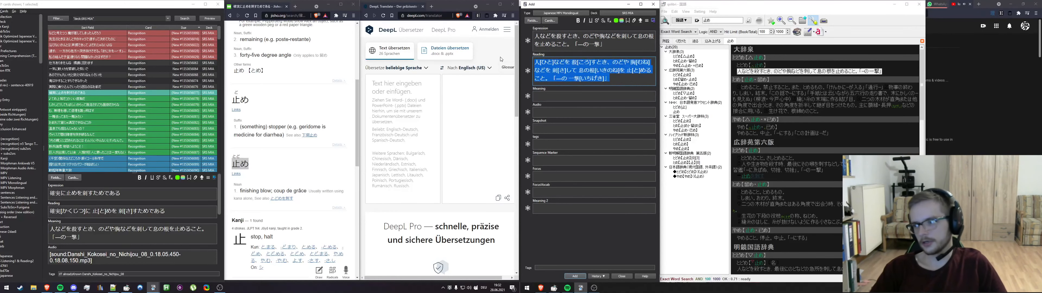
key("ctrl+x")
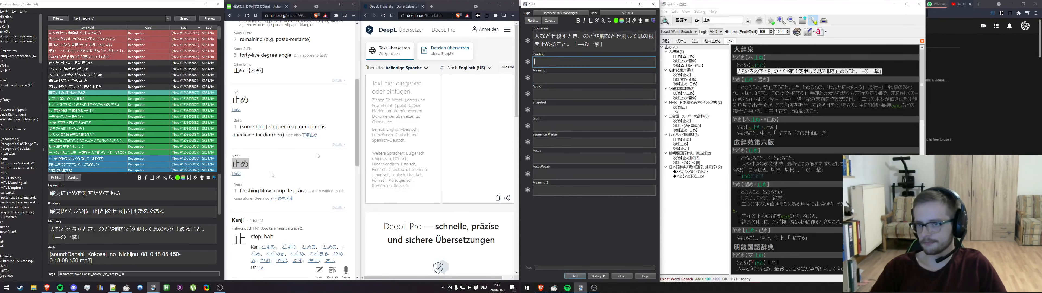
left_click_drag(86, 238, 7, 221)
key("ctrl+v")
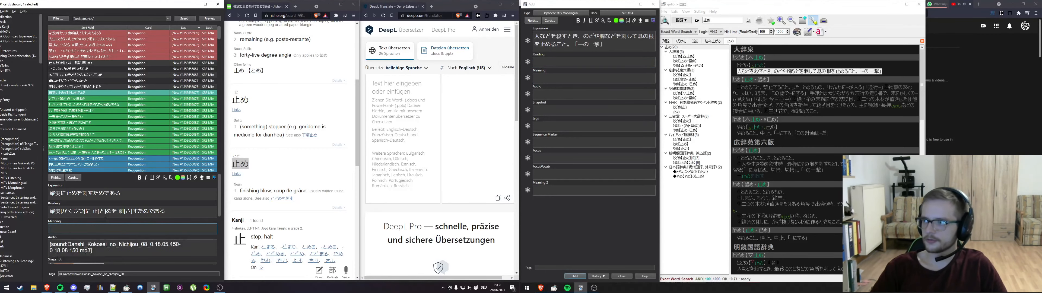
Correct the word in the card's Reading to 止[とど]め and insert it before the definition in Meaning
left_click(106, 211)
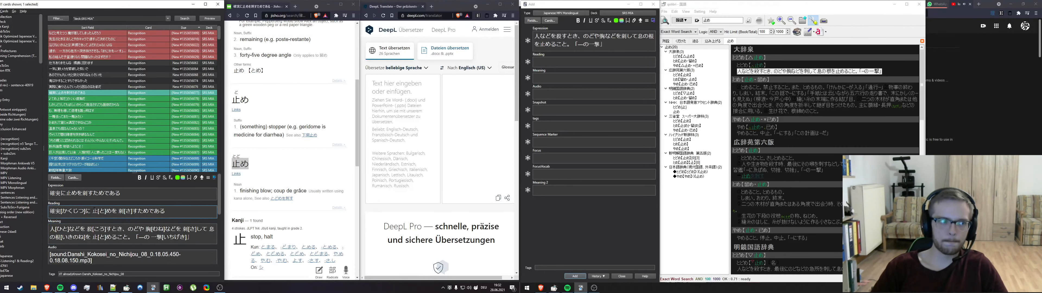
left_click_drag(240, 157, 232, 156)
left_click(93, 215)
left_click_drag(105, 211, 93, 212)
key("ctrl+v")
left_click(55, 229)
key("ctrl+v")
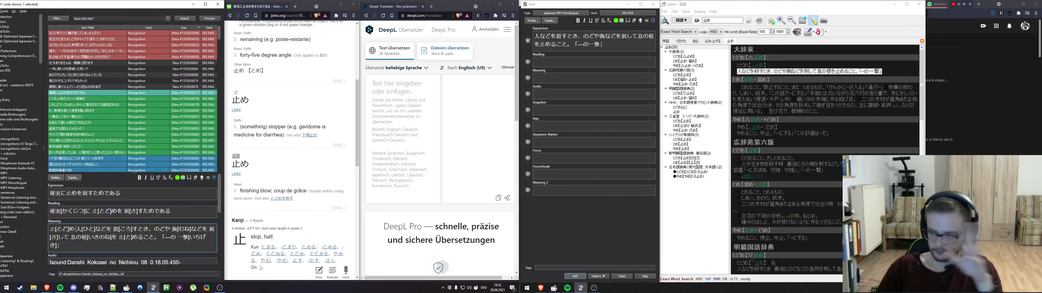
Separate 止[とど]め from its definition with a colon and colour the word green
type(":")
key("BackSpace")
key("BackSpace")
type(":")
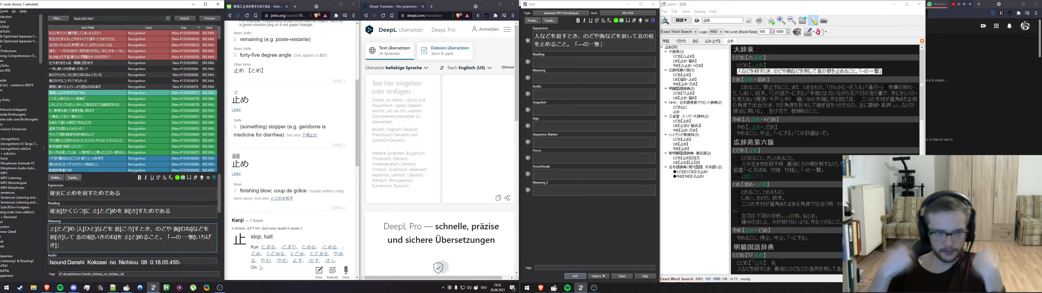
left_click_drag(75, 229, 43, 225)
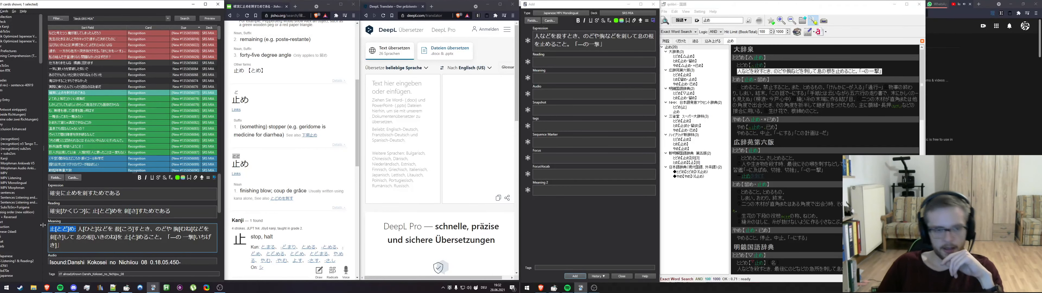
key("F7")
left_click(70, 235)
Open the card ♪てめ上等だコラいい度胸だ and check its preview and remaining fields
left_click(83, 94)
left_click(89, 99)
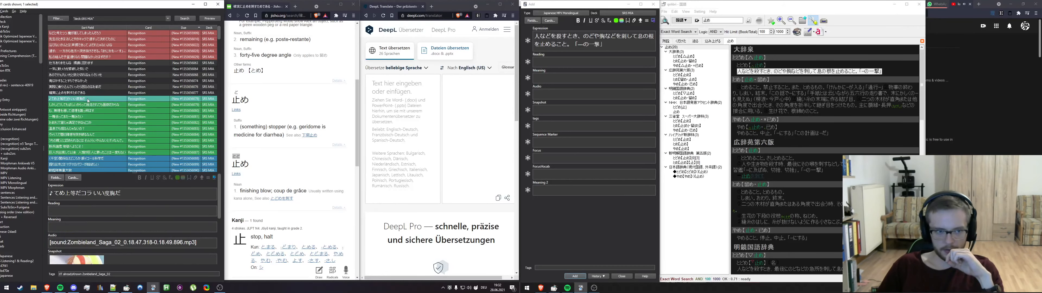
left_click(75, 190)
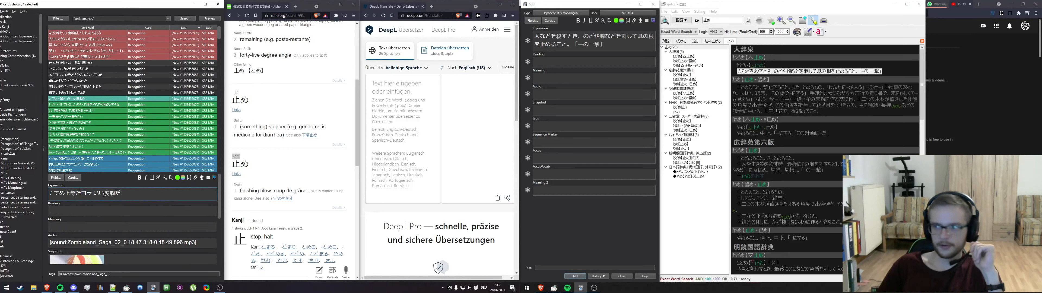
left_click(73, 177)
scroll(364, 99, "down", 1)
scroll(364, 138, "up", 1)
key("Escape")
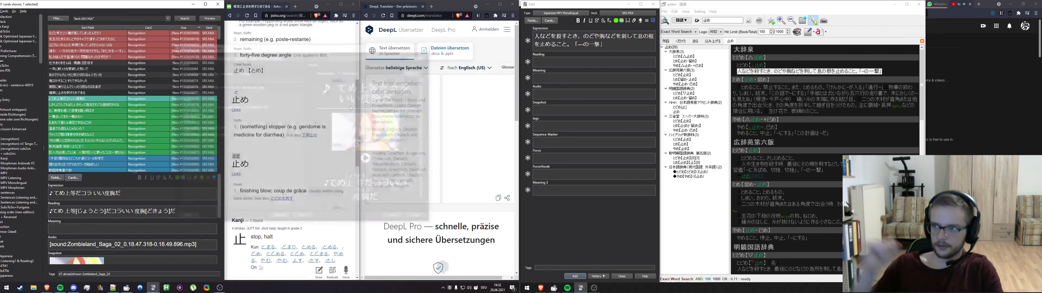
scroll(102, 232, "down", 4)
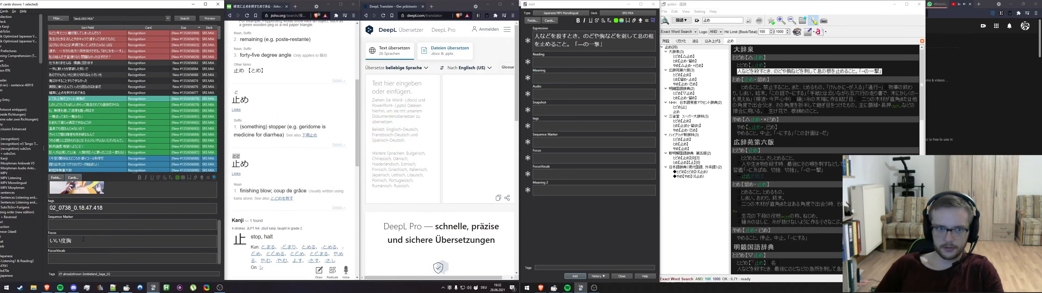
scroll(84, 239, "up", 5)
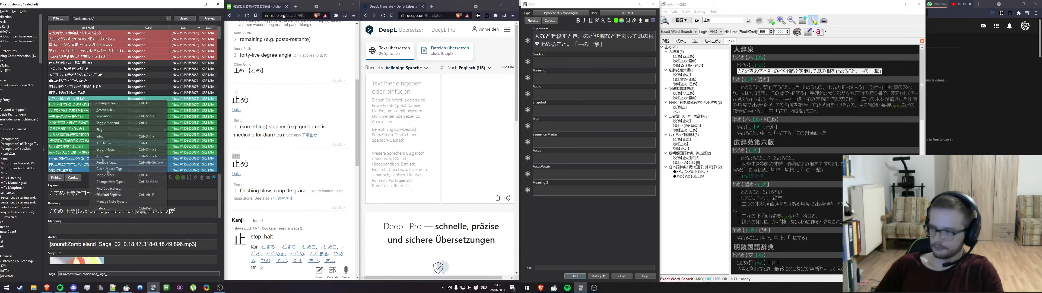
Delete the いい度胸だ card and generate the reading for the sentence card containing 脱走されても面倒だからな
key("ctrl+Delete")
left_click(81, 194)
left_click(77, 211)
left_click(92, 194)
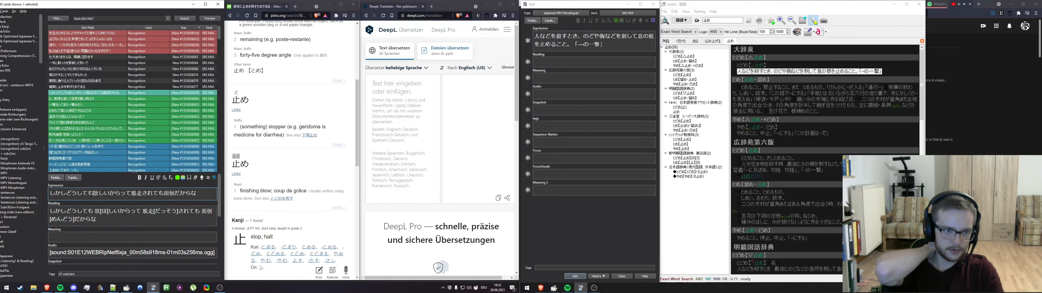
Copy 脱走[だっそう] from the card's Reading into its Meaning
left_click_drag(131, 195, 177, 211)
left_click(142, 217)
key("ctrl+c")
left_click(134, 238)
key("ctrl+v")
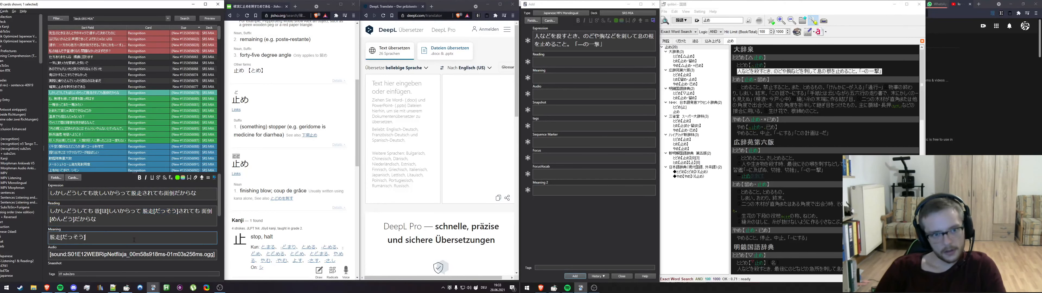
Look up 脱走 in the offline dictionaries
left_click_drag(62, 238, 49, 237)
left_click_drag(732, 21, 707, 19)
key("ctrl+v")
key("BackSpace")
key("BackSpace")
key("BackSpace")
key("ctrl+v")
key("Return")
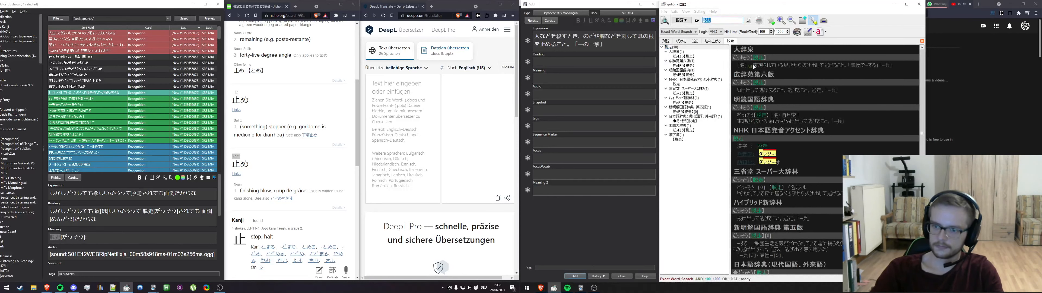
Copy the 大辞泉 definition 束縛されている場所から抜け出して逃げること into the new note's Expression and generate its furigana reading
left_click_drag(753, 67, 770, 68)
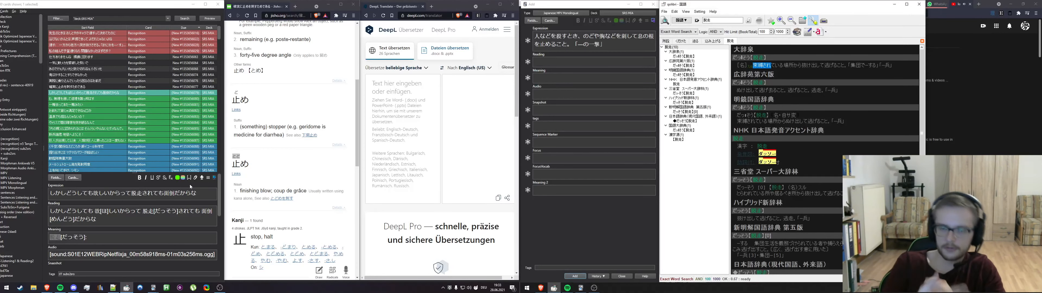
left_click(786, 71)
left_click_drag(755, 67, 847, 69)
left_click(567, 44)
key("ctrl+a")
key("ctrl+v")
left_click(565, 59)
key("ctrl+a")
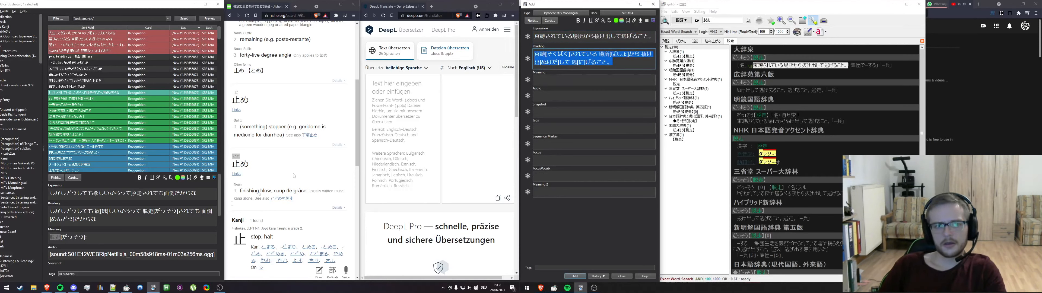
Complete the card's Meaning with 脱走[だっそう]: in green followed by the annotated definition, and remove the card's green flag
left_click(114, 237)
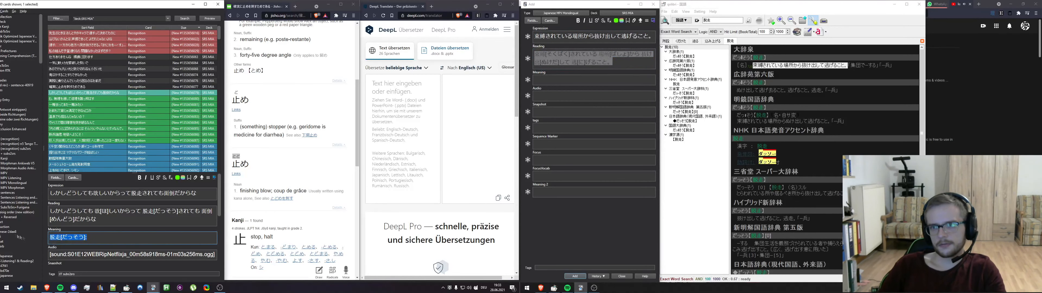
key("F7")
left_click(102, 222)
left_click(101, 237)
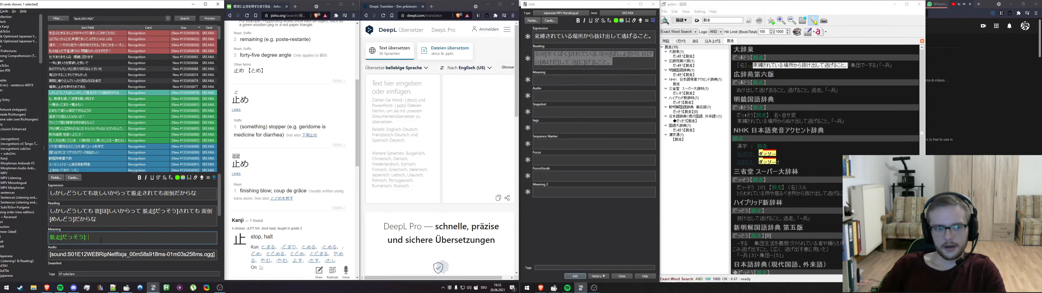
key("ctrl+v")
scroll(109, 232, "down", 2)
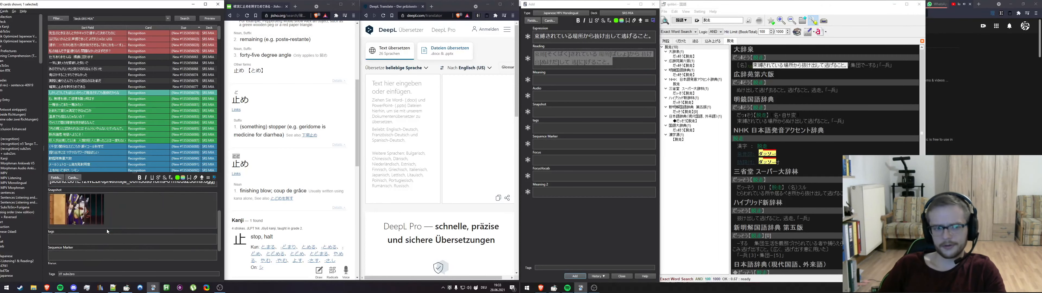
scroll(107, 229, "up", 2)
left_click(111, 95)
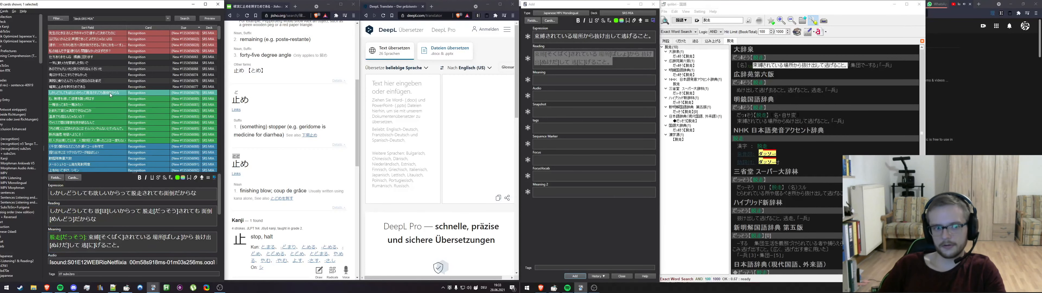
key("ctrl+3")
Open the card む、無理を通して道理を蹴っ飛ばす, generate its reading and check it in the card type preview
left_click(108, 99)
left_click(74, 197)
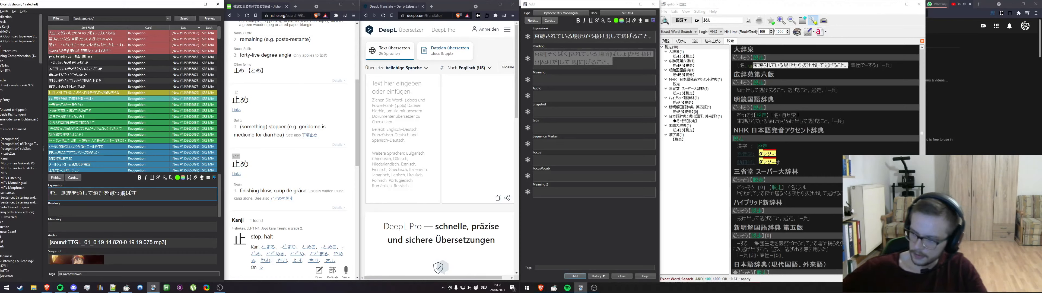
scroll(110, 192, "down", 3)
scroll(108, 195, "up", 3)
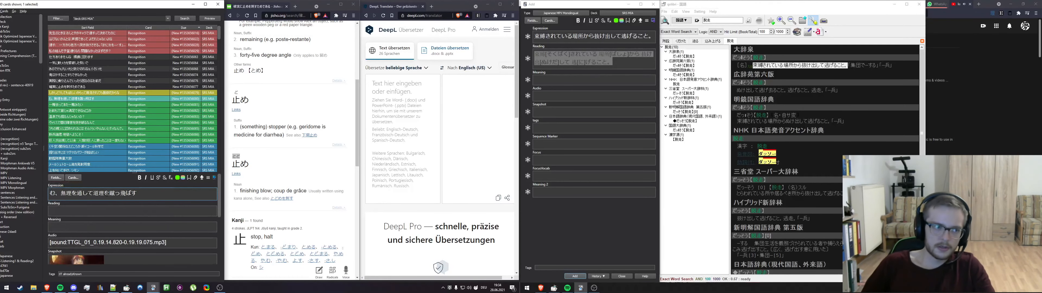
left_click(73, 178)
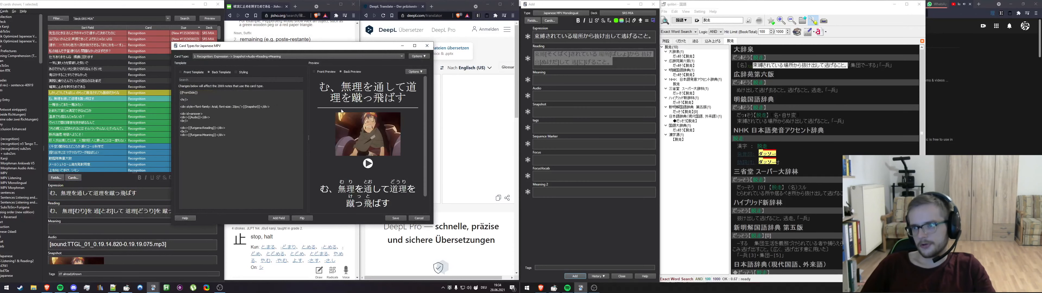
left_click_drag(341, 86, 384, 98)
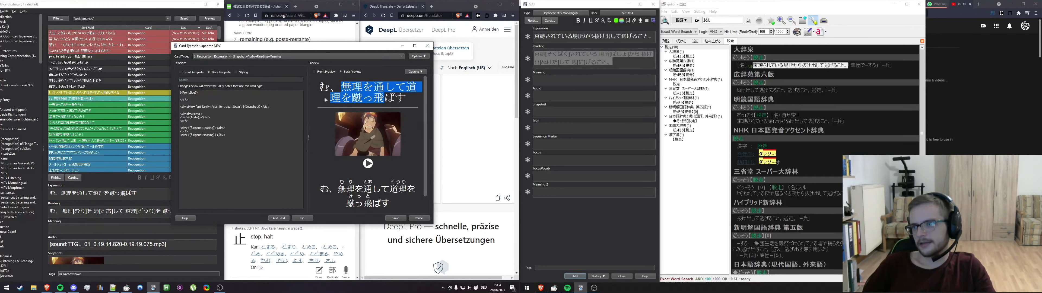
left_click(427, 46)
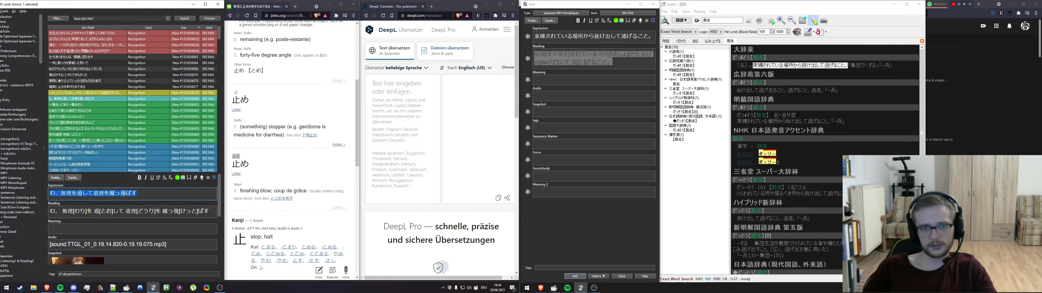
Search Jisho for the whole sentence む、無理を通して道理を蹴っ飛ばす
scroll(273, 73, "up", 5)
left_click(303, 46)
key("ctrl+a")
key("ctrl+v")
left_click(345, 47)
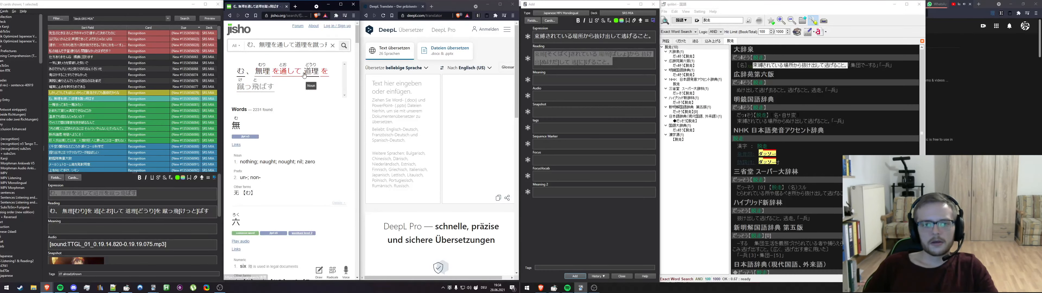
Copy 道理 from the Jisho sentence and look up its definition in the offline dictionaries
left_click_drag(304, 72, 318, 72)
key("ctrl+c")
double_click(711, 20)
key("ctrl+v")
key("BackSpace")
key("BackSpace")
key("Return")
left_click_drag(765, 71, 874, 74)
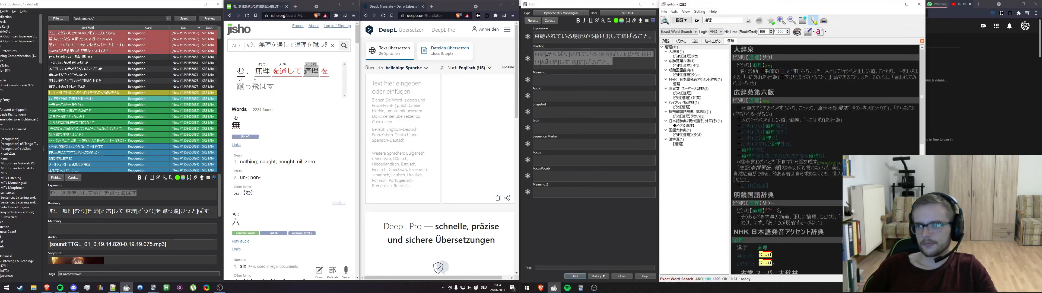
Open 蹴っ飛ばす on Jisho, copy the word and look it up in the offline dictionaries
left_click(243, 90)
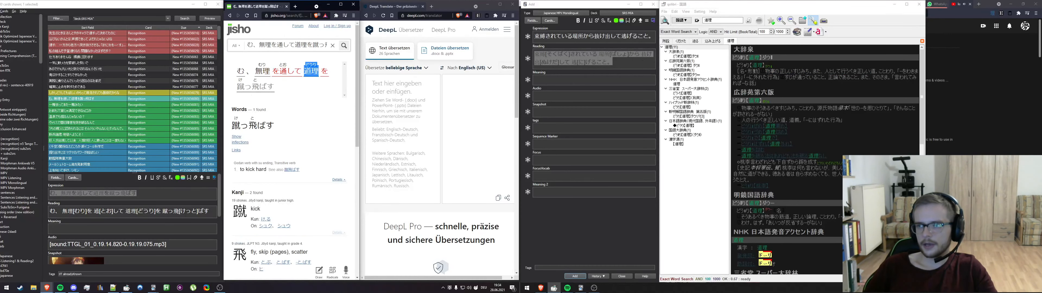
double_click(255, 125)
key("ctrl+c")
double_click(733, 20)
key("ctrl+v")
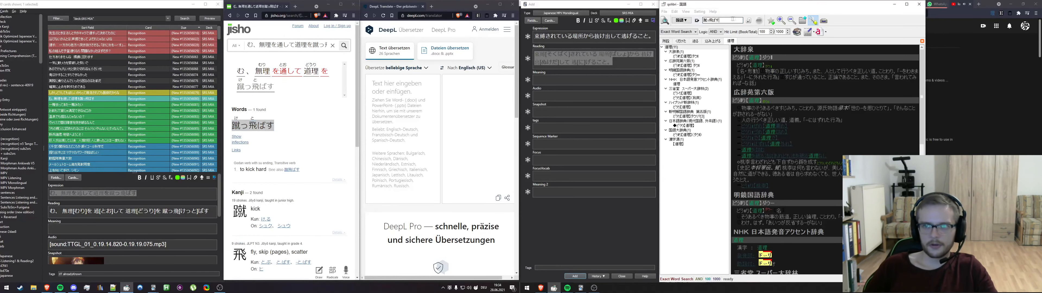
left_click(749, 20)
Clear the new note's Reading and replace its Expression with 蹴っ飛ばす
left_click_drag(566, 57, 540, 53)
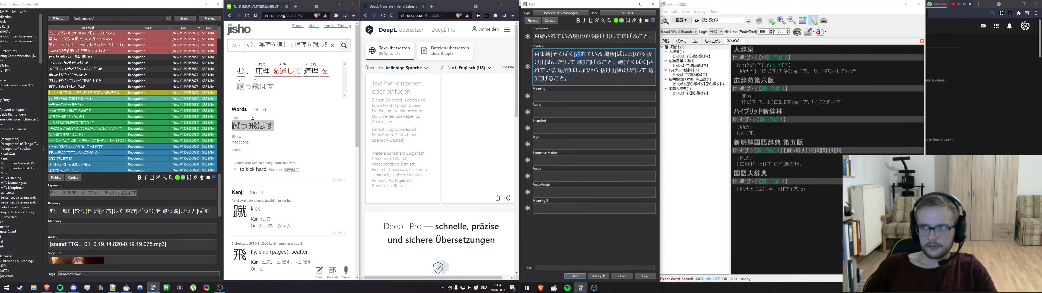
triple_click(577, 52)
key("BackSpace")
triple_click(576, 38)
key("BackSpace")
key("ctrl+v")
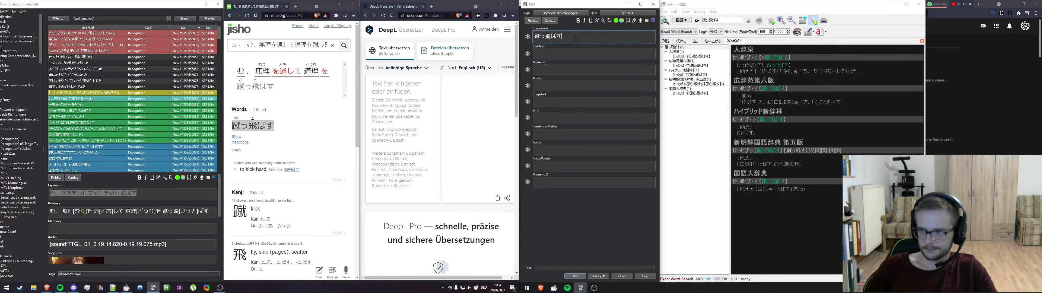
Select the 大辞泉 definition of 蹴っ飛ばす in the offline dictionary
left_click(770, 73)
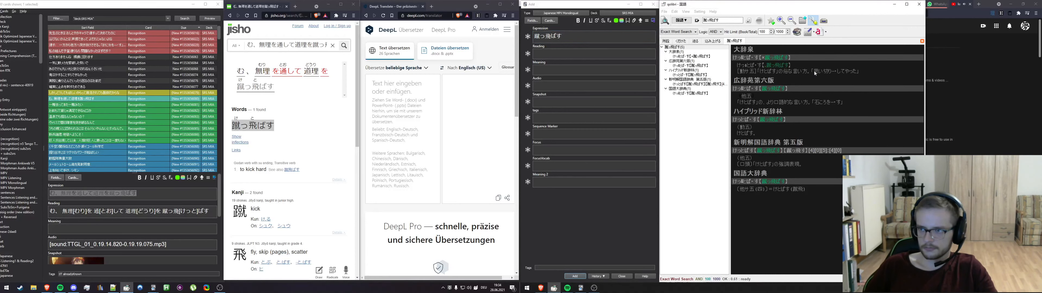
Look up 蹴飛ばす in the dictionary and paste the first sense of the top entry below the headword in the Expression field
right_click(771, 71)
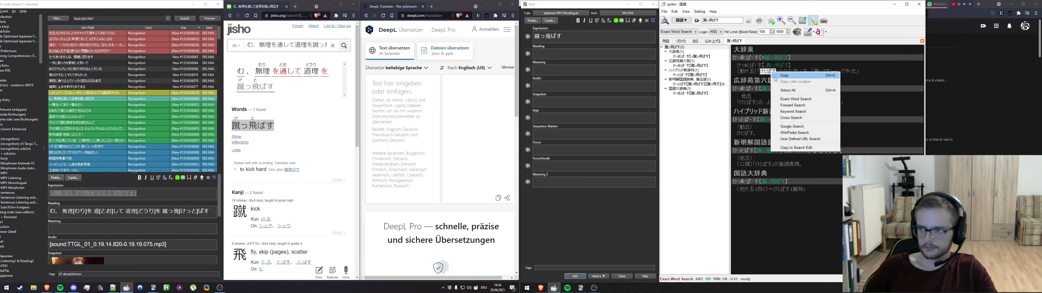
left_click(792, 107)
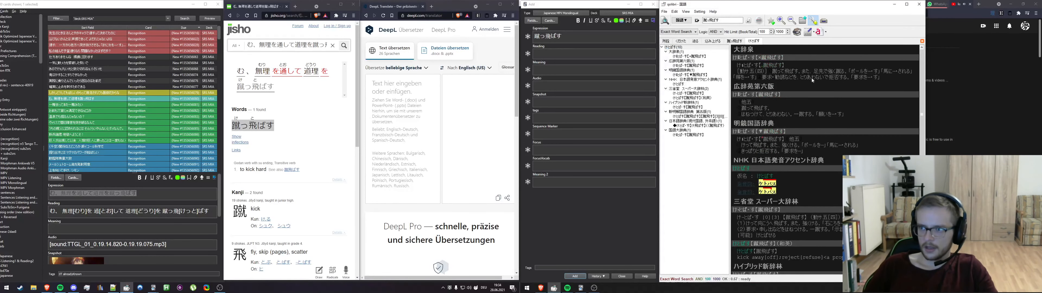
left_click_drag(772, 71, 917, 73)
left_click(632, 39)
key("Return")
key("Return")
key("ctrl+v")
Colour the headword 蹴っ飛ばす green in the new note's Expression field
key("shift+Home")
key("F7")
left_click(601, 51)
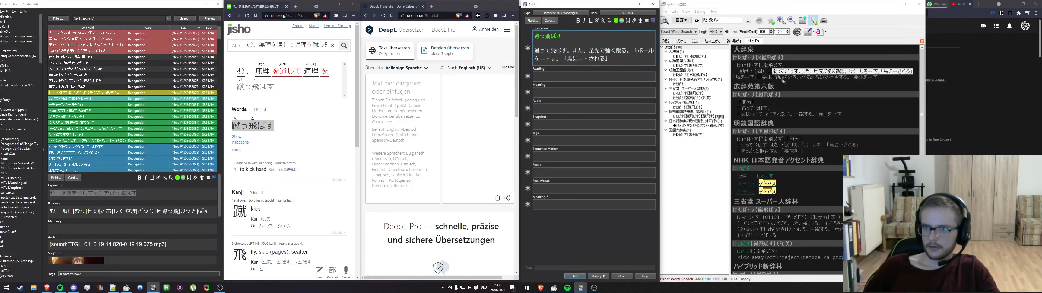
Append the entry's second sense to the Expression definition and colour the word 拒否 yellow
left_click(770, 80)
left_click_drag(762, 79, 880, 80)
left_click(645, 61)
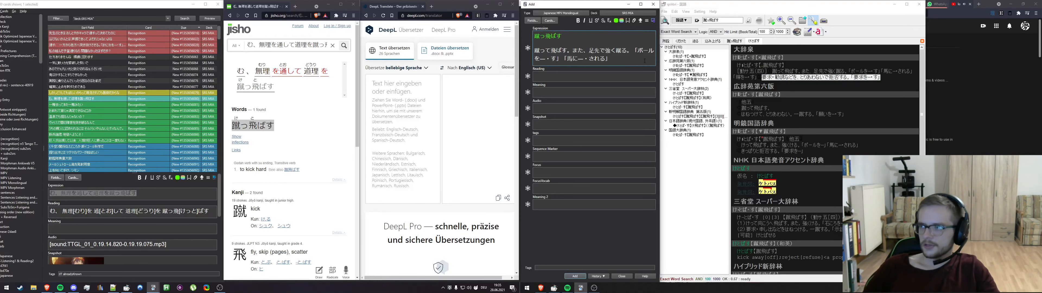
key("ctrl+v")
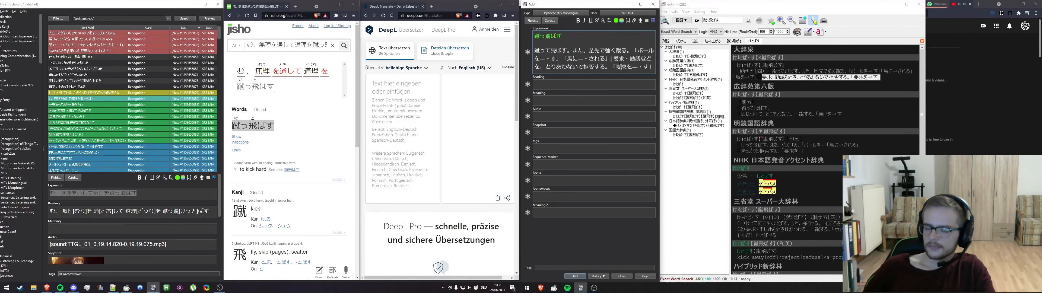
left_click_drag(584, 67, 594, 66)
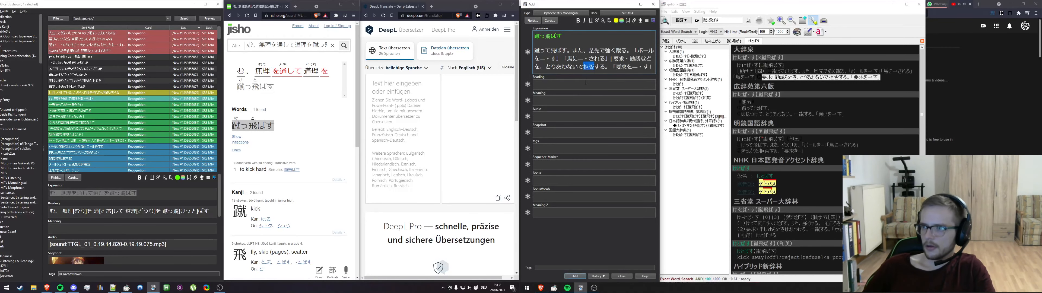
key("F7")
Generate the Reading with furigana, colour its headword green and separate the headword from the definition with a blank line
key("Tab")
left_click_drag(586, 101, 523, 93)
left_click(593, 94)
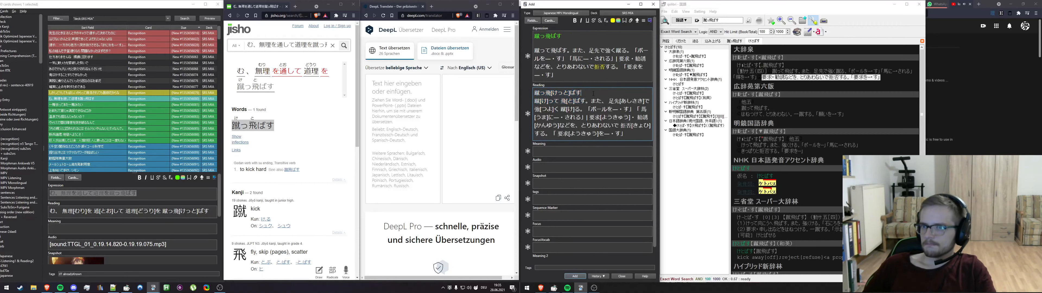
left_click_drag(591, 94, 534, 93)
key("F8")
left_click(608, 100)
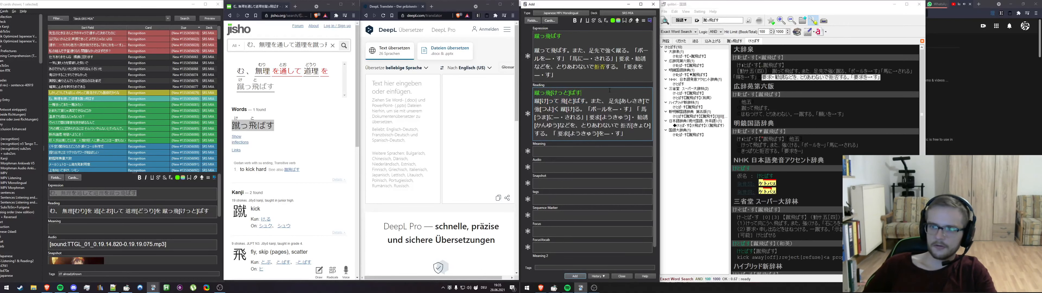
key("Return")
Copy 拒否[きょひ] from the Reading field into the new note's Meaning field
left_click_drag(621, 132, 651, 132)
left_click(536, 159)
key("ctrl+v")
Look up 拒否 in the offline dictionary
left_click_drag(545, 159, 532, 159)
key("ctrl+c")
left_click_drag(738, 20, 703, 20)
key("ctrl+v")
key("Return")
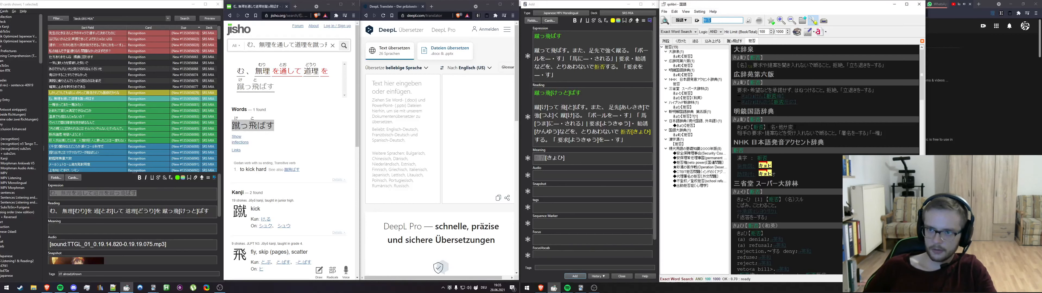
Copy the top dictionary definition of 拒否 and paste it after 拒否[きょひ] in the Meaning field
left_click_drag(753, 66, 846, 67)
left_click(834, 66)
left_click(835, 67)
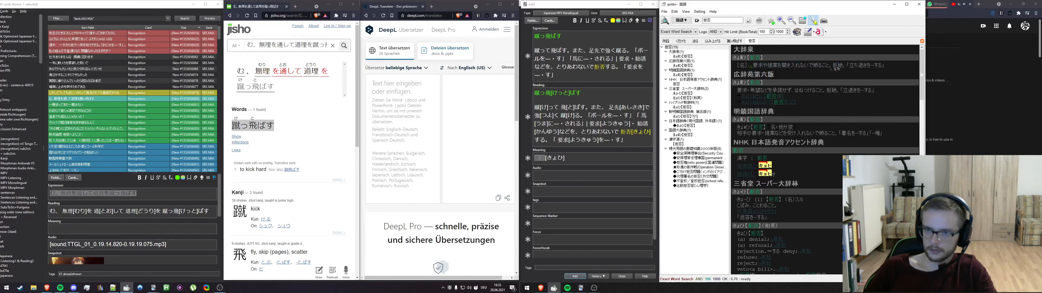
left_click_drag(751, 66, 848, 69)
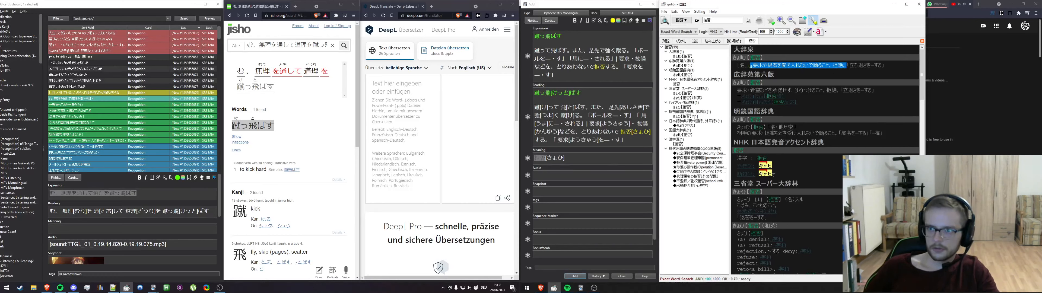
left_click(600, 164)
key("ctrl+v")
Search Jisho for the whole text of the Meaning field
key("ctrl+a")
left_click(287, 45)
key("ctrl+v")
key("Return")
Copy the new note's Reading text with the 蹴っ飛ばす definition into the Meaning field of the anime sentence card
left_click_drag(627, 140, 533, 109)
left_click(133, 229)
key("alt+Tab")
left_click(632, 142)
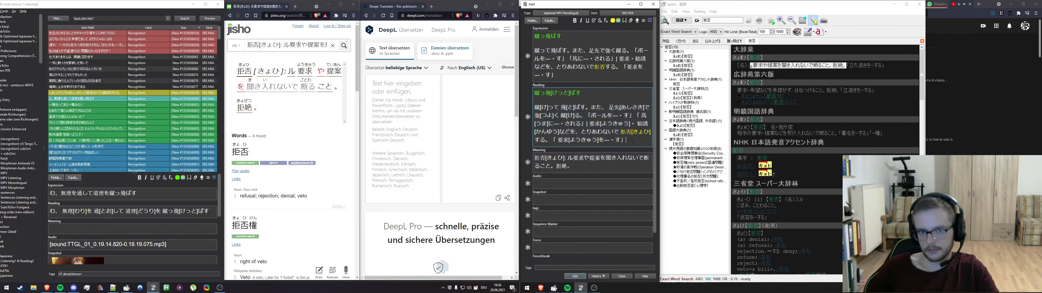
key("ctrl+a")
left_click(103, 230)
key("ctrl+v")
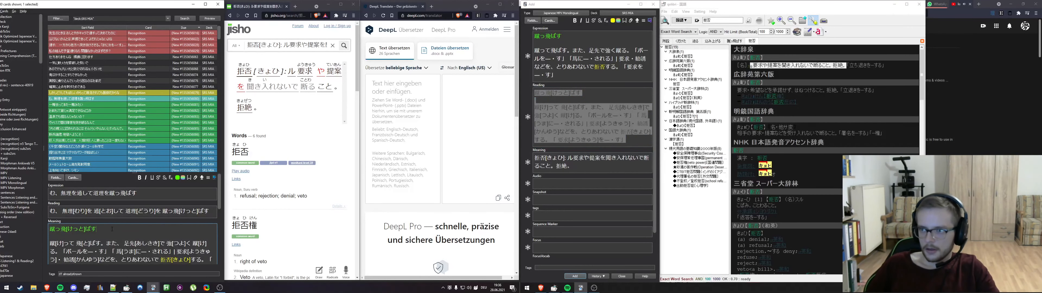
Remove the line breaks after the headword in the sentence card's Meaning so the definition follows on the same line
key("Delete")
key("Delete")
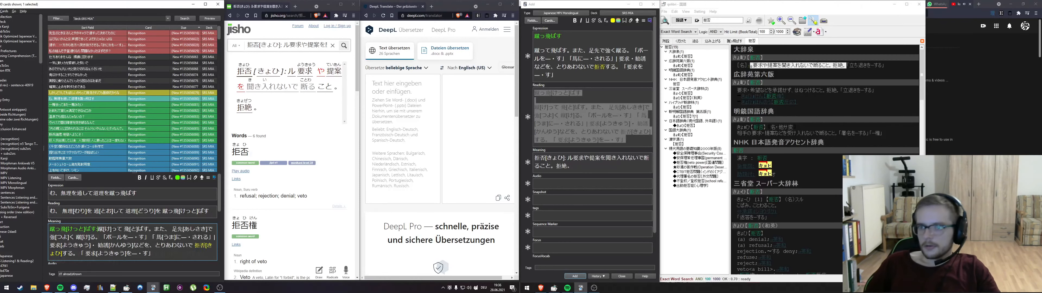
scroll(115, 232, "down", 1)
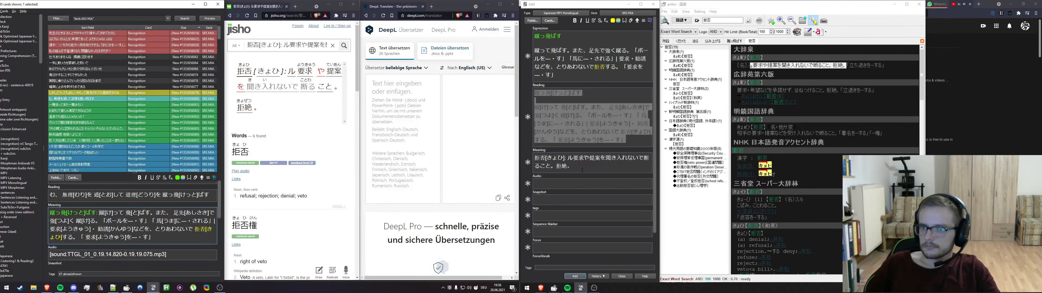
Copy the 拒否 definition from Meaning, add the note, and paste the definition as the next note's Expression
left_click_drag(583, 170, 512, 153)
left_click(575, 276)
left_click(546, 36)
key("ctrl+v")
Generate the Reading for the 拒否 definition, remove the duplicate きょひ, and cut the whole Reading text
left_click(550, 58)
left_click_drag(564, 63, 546, 62)
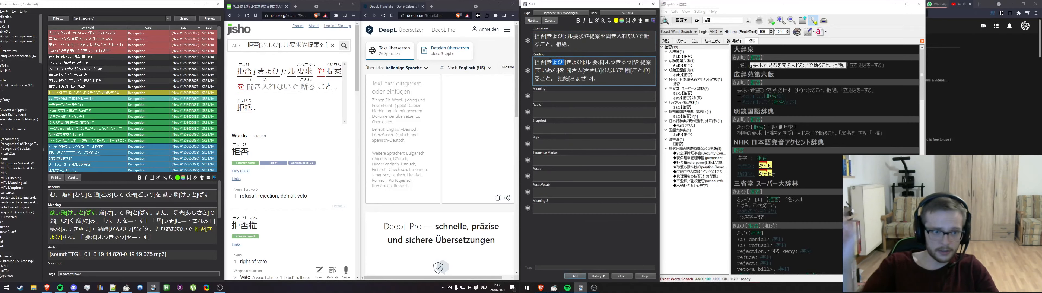
key("BackSpace")
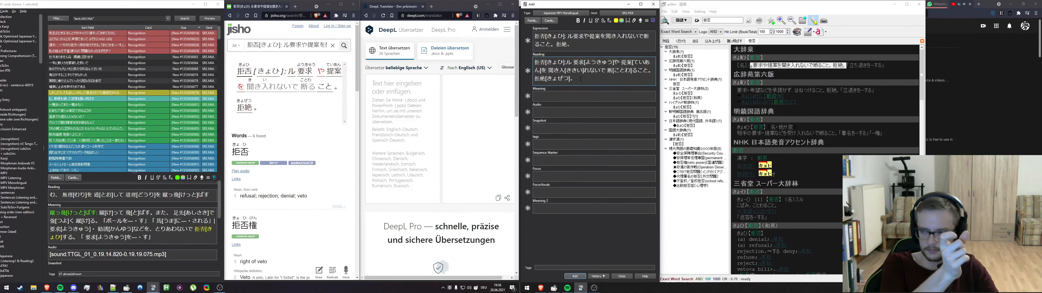
key("ctrl+a")
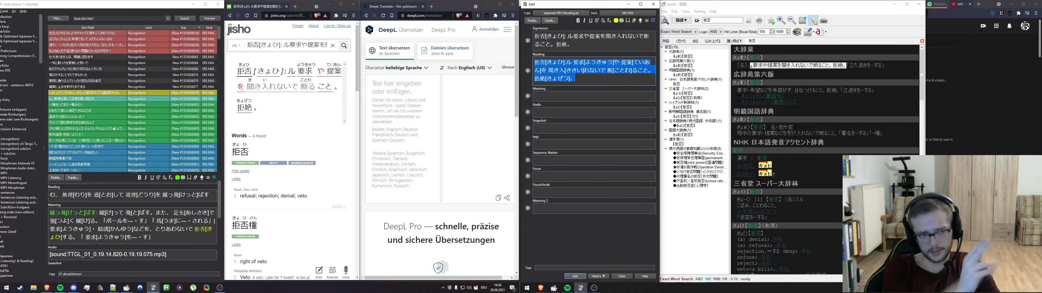
key("BackSpace")
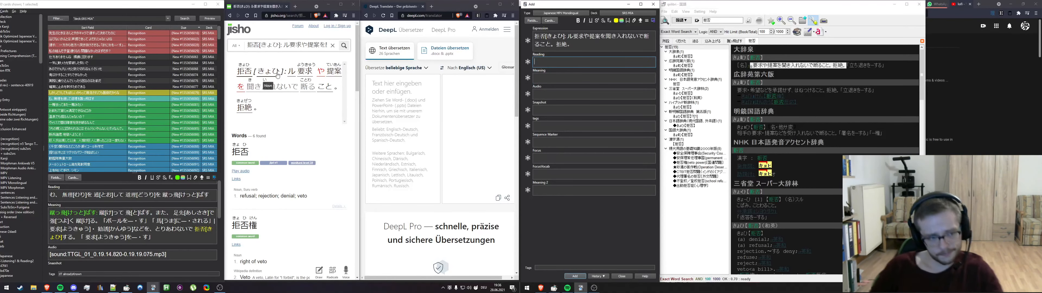
Open the Jisho entry for 聞き入れないで, then select the newly added 蹴っ飛ばす note in the card list
left_click(299, 133)
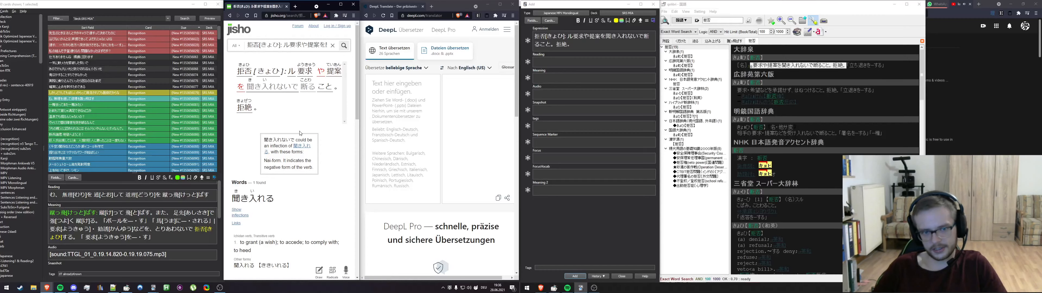
scroll(126, 118, "down", 11)
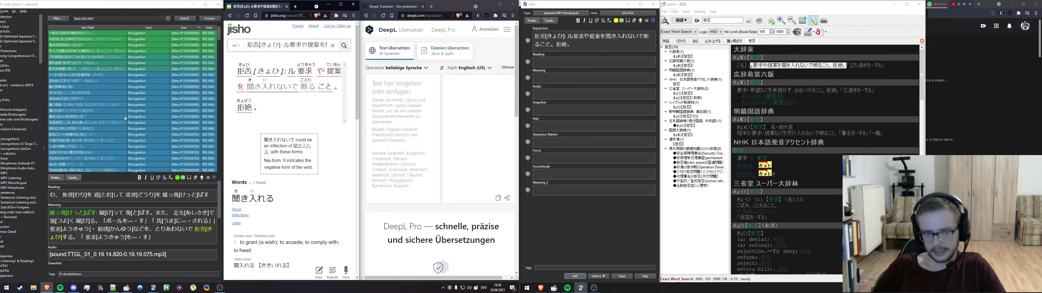
left_click(15, 76)
scroll(140, 148, "down", 11)
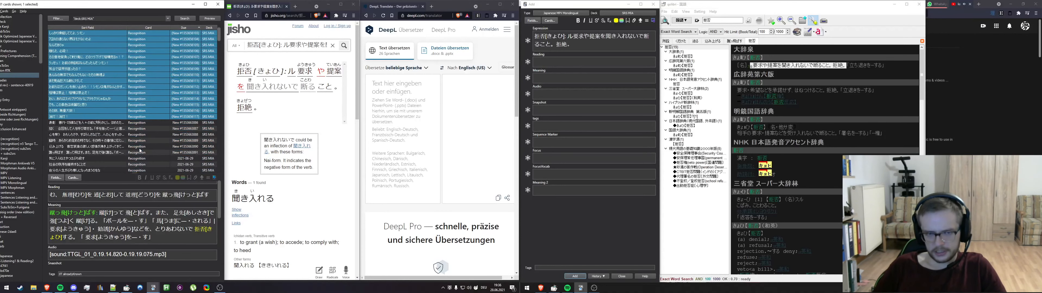
scroll(141, 151, "down", 2)
left_click(109, 93)
left_click(105, 116)
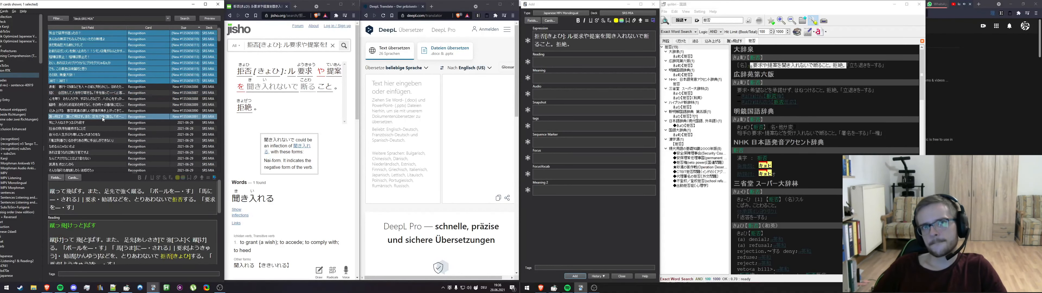
Paste the furigana definition into Meaning 2, colour 拒否[きょひ] green and delete the stray ル
left_click(91, 262)
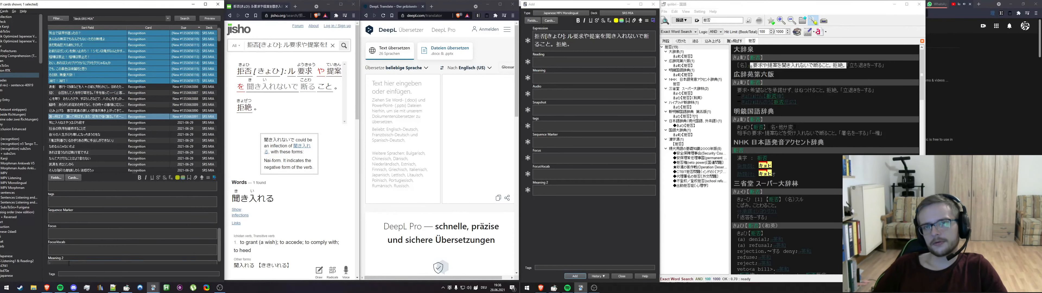
key("ctrl+v")
left_click_drag(83, 248, 14, 248)
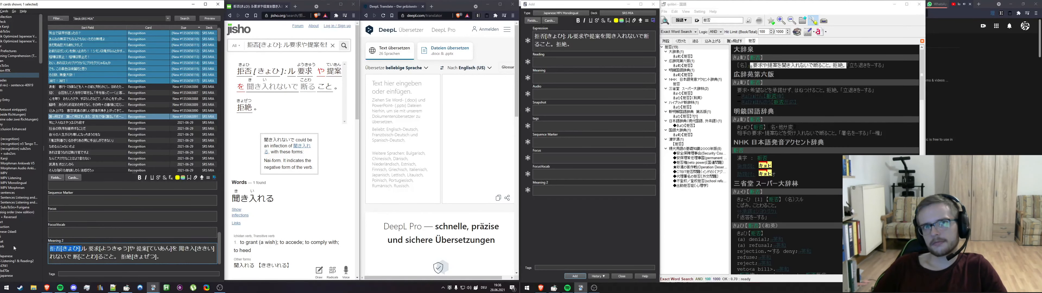
key("F7")
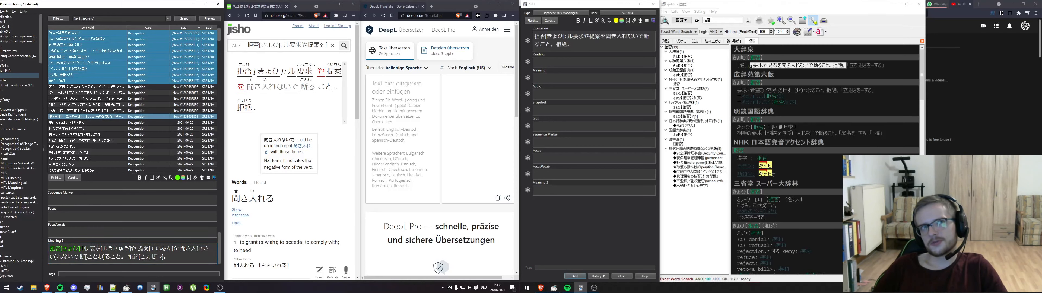
key("BackSpace")
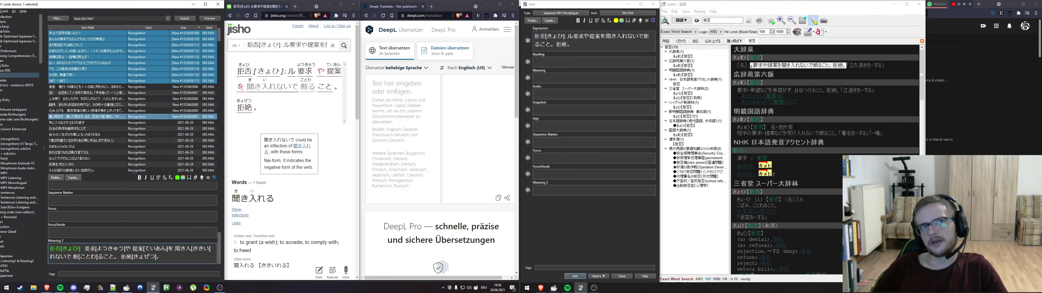
Delete the stray ル from the 拒否 definition in the added note's Meaning field
scroll(89, 221, "up", 2)
left_click(89, 218)
key("BackSpace")
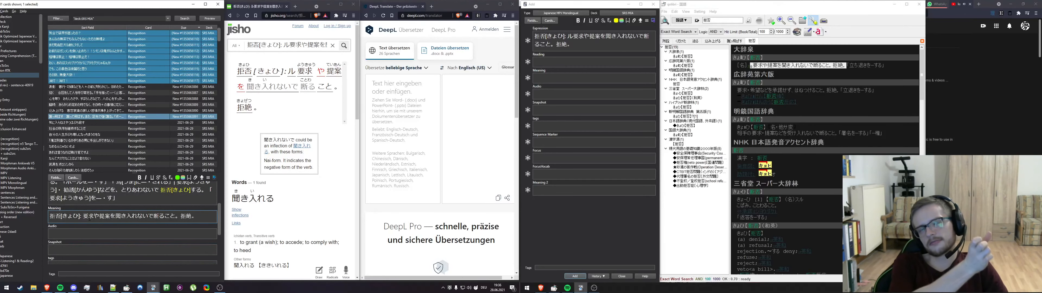
scroll(90, 219, "up", 1)
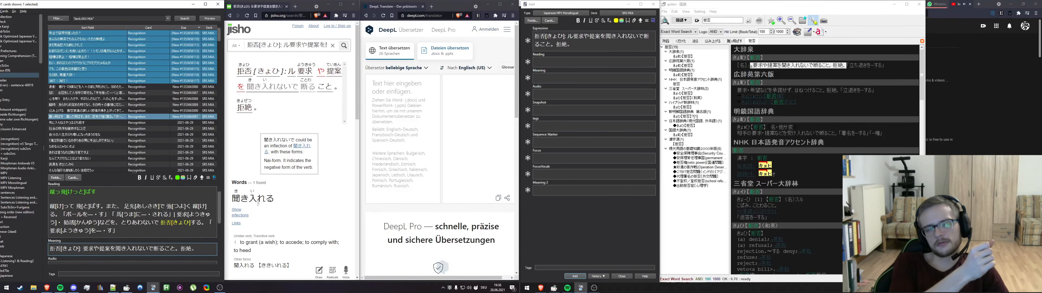
Search the card collection for 聞き入れる, then return to the deck's card list
left_click_drag(275, 199, 233, 198)
left_click(112, 18)
key("ctrl+a")
key("ctrl+v")
left_click(185, 19)
left_click_drag(90, 18, 27, 20)
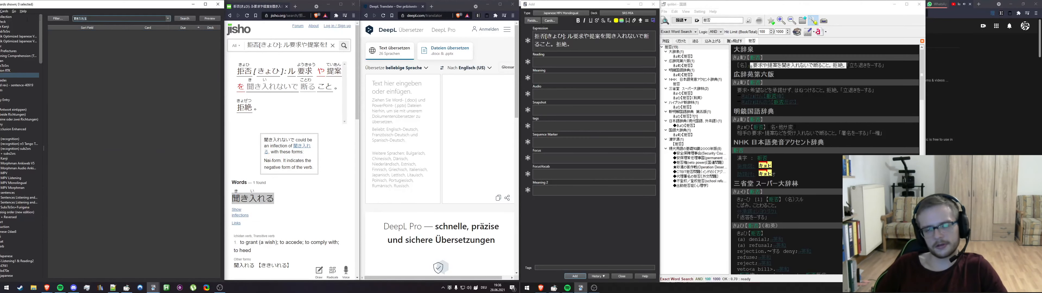
left_click(20, 75)
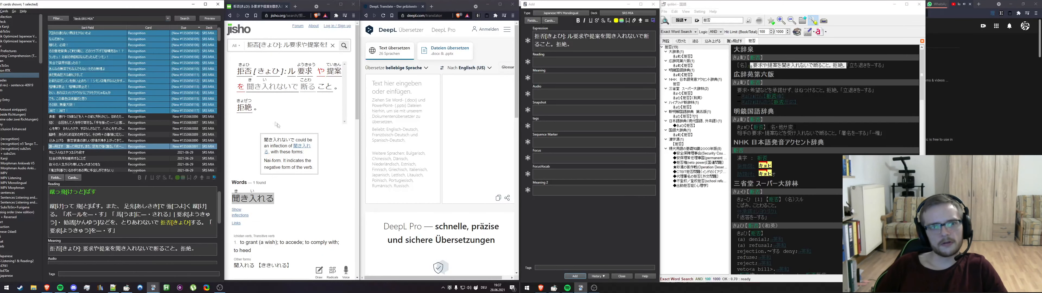
Look up 聞き入れる in the offline dictionary
left_click(723, 20)
key("ctrl+a")
key("ctrl+v")
key("Return")
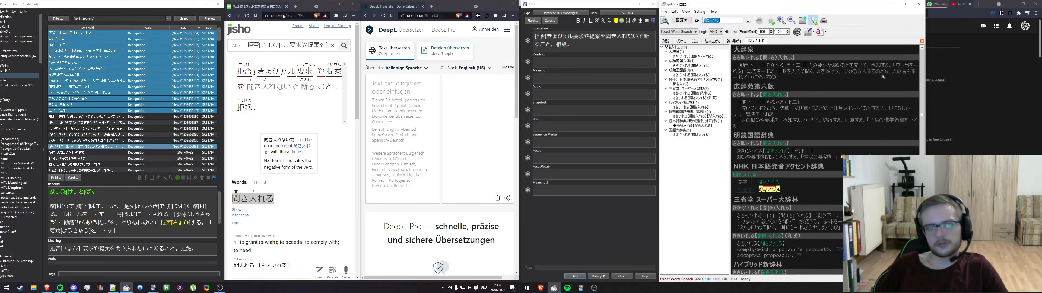
left_click(874, 66)
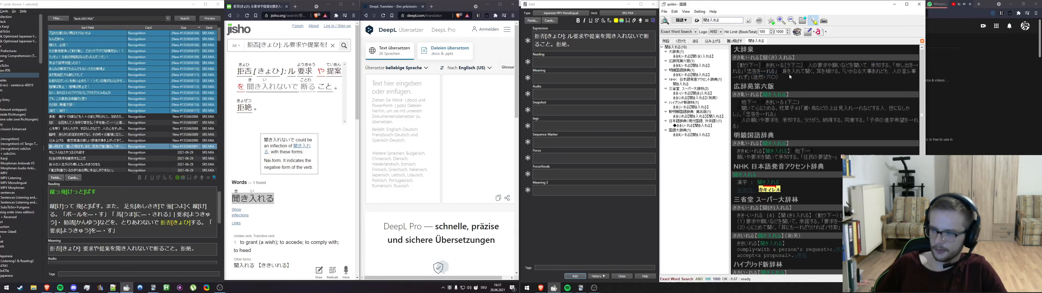
Clear the 拒否 definition from the Expression field of the note being added
left_click(607, 43)
key("ctrl+a")
key("BackSpace")
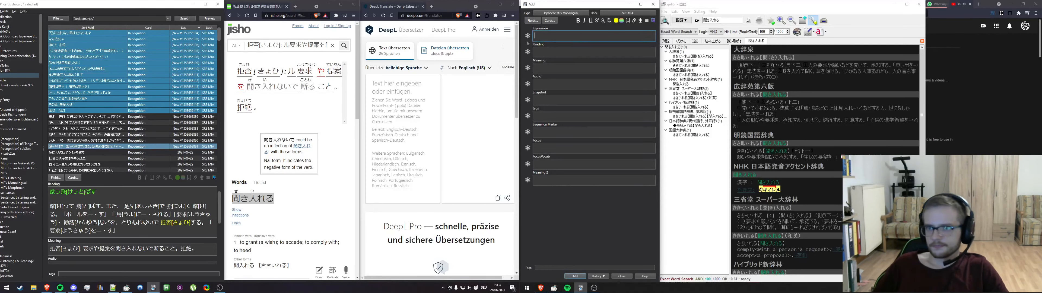
left_click(99, 19)
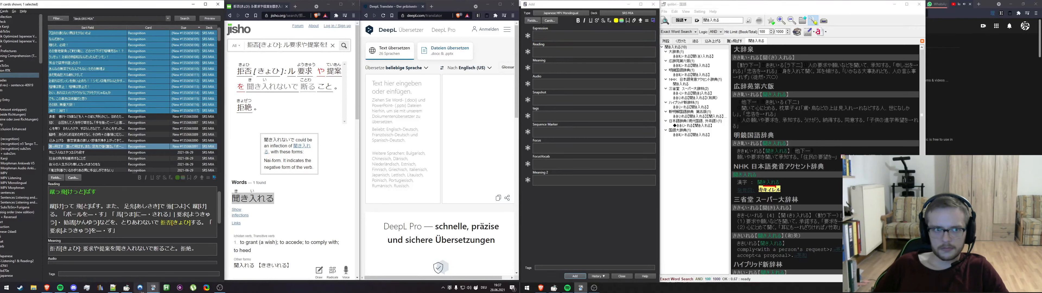
Log 聞き入れる with its category number in the text notes file, then return to the card list
left_click(113, 288)
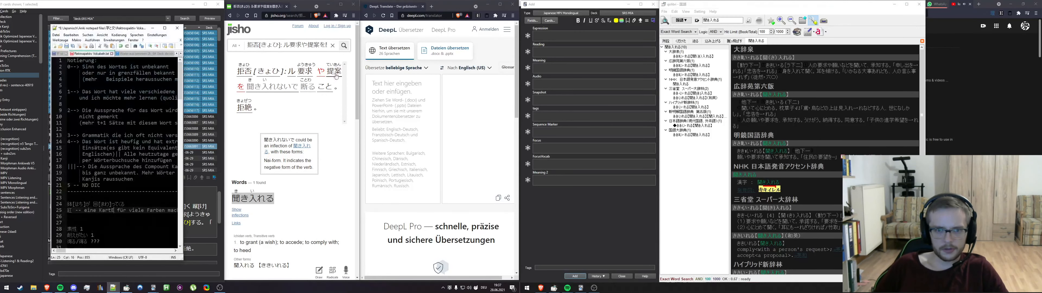
scroll(118, 180, "down", 1)
left_click(101, 180)
key("ctrl+v")
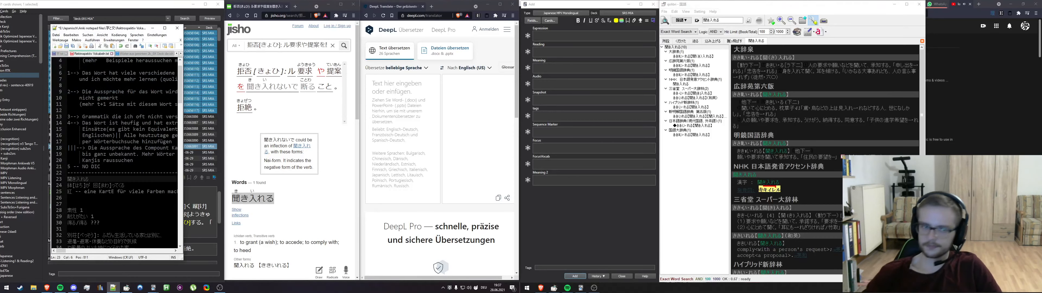
type("6")
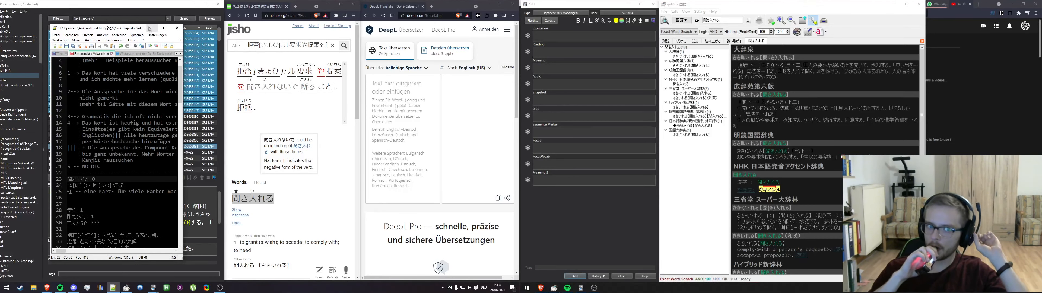
left_click(153, 28)
Open the card 一難去ってまた一難みたい from the deck's card list and generate its furigana reading
scroll(112, 99, "up", 5)
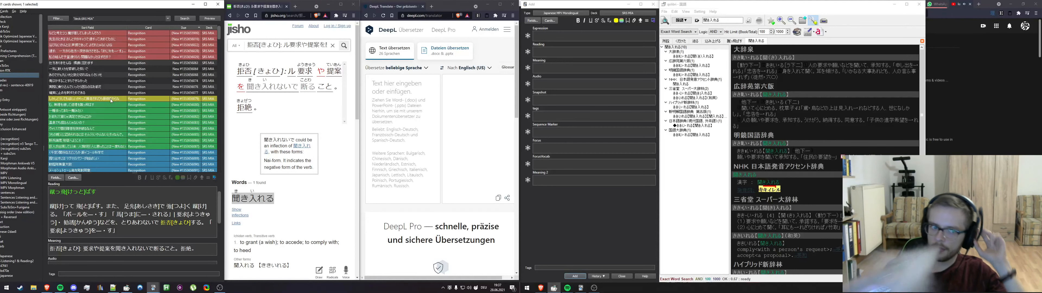
left_click(103, 99)
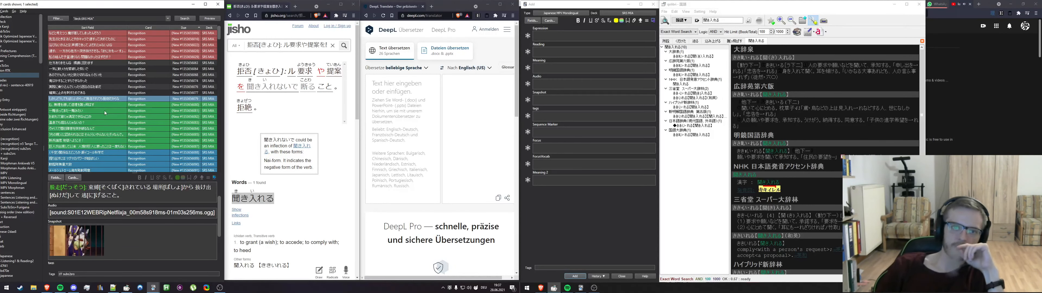
left_click(100, 110)
scroll(103, 190, "up", 2)
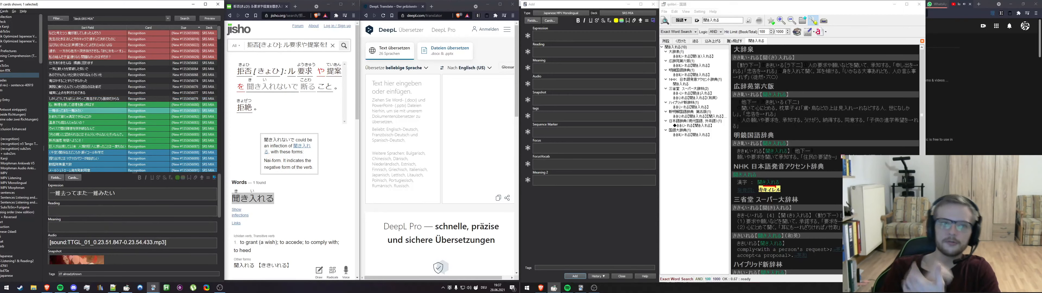
left_click_drag(61, 194, 116, 194)
left_click(115, 194)
Preview the back of the 一難去ってまた一難みたい card and check its remaining fields
left_click(75, 178)
left_click(211, 72)
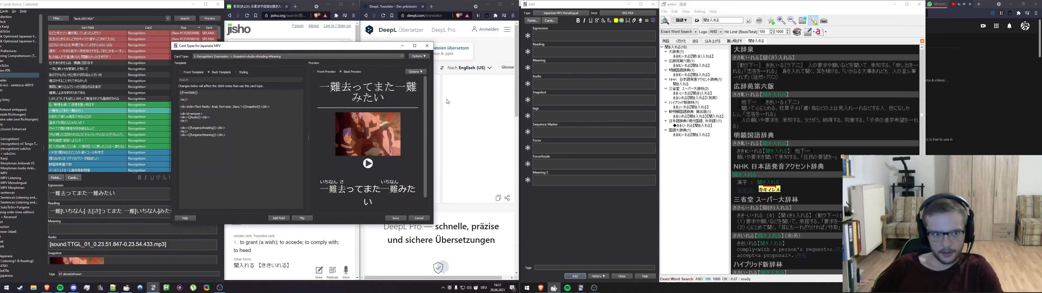
left_click(427, 45)
scroll(137, 212, "down", 3)
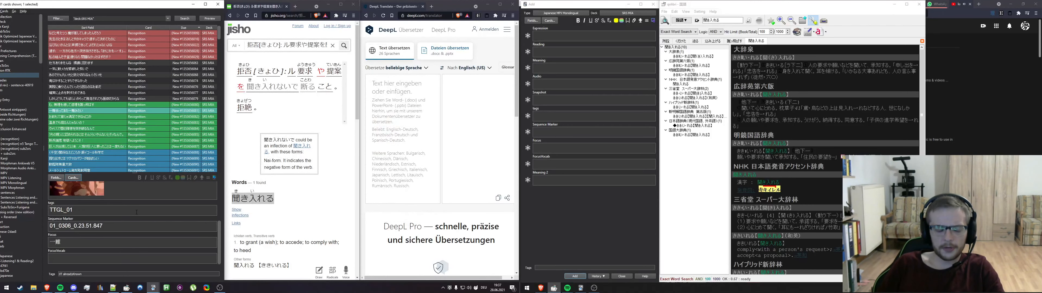
scroll(137, 212, "up", 3)
Copy 一難[いちなん] from the card's Reading field into its Meaning field, followed by a colon
left_click(52, 193)
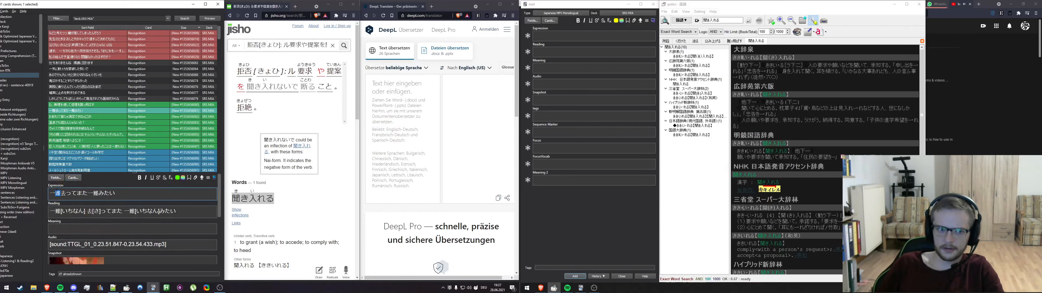
left_click_drag(50, 214, 86, 213)
key("ctrl+c")
left_click(67, 230)
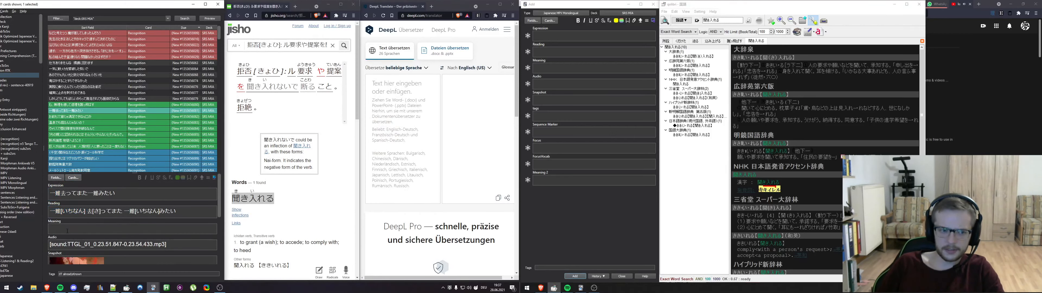
key("ctrl+v")
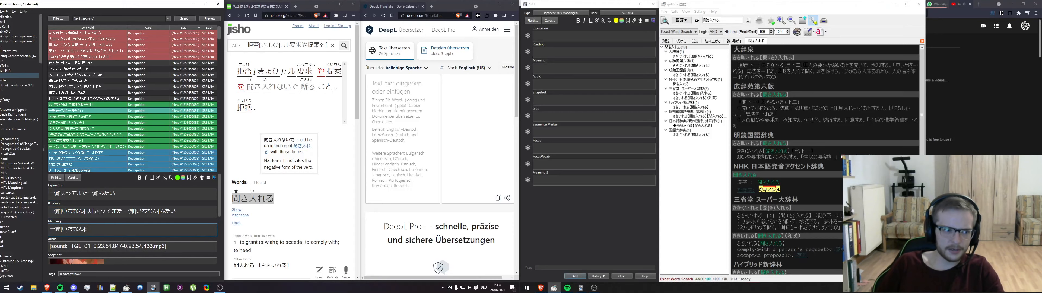
Look up 一難 in the offline dictionary
double_click(55, 230)
double_click(731, 19)
key("ctrl+v")
left_click(750, 22)
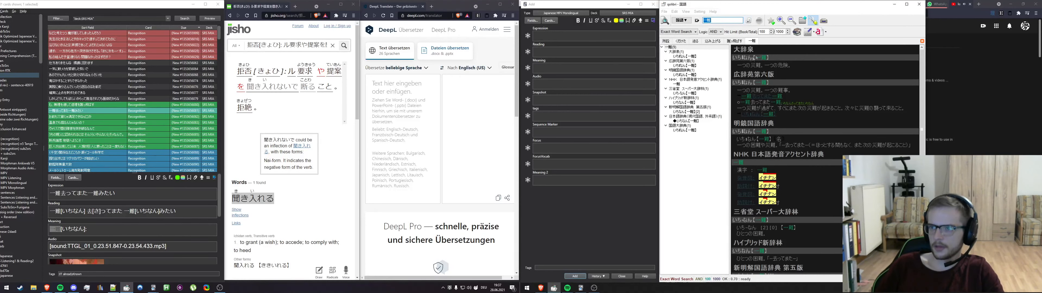
Generate furigana for the 大辞泉 definition 一つの災難。一つの危険。 in the new note and paste it into the 一難 card's Meaning field
left_click_drag(737, 65, 793, 68)
key("ctrl+c")
left_click(591, 36)
key("ctrl+v")
left_click(584, 51)
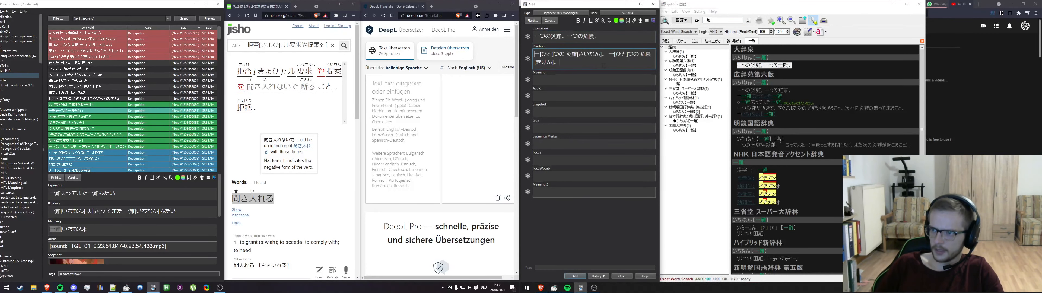
left_click(136, 230)
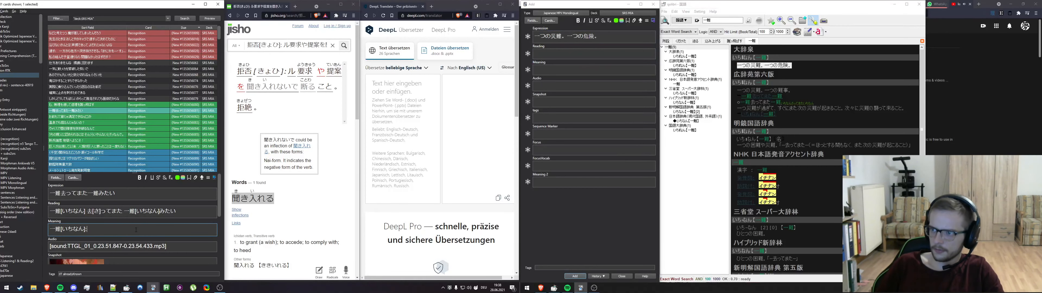
key("ctrl+v")
Colour the headword 一難[いちなん] green in the Meaning field and clear the finished card's flag
left_click_drag(87, 229, 2, 245)
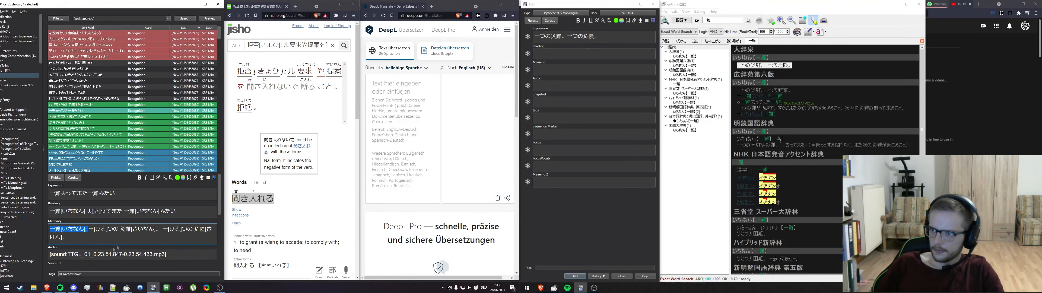
key("F7")
left_click(85, 111)
key("ctrl+4")
Generate the reading of the card お前も穴蔵じゃ満足できねぇ口か and copy 穴蔵[あなぐら] into its Meaning field
left_click(76, 117)
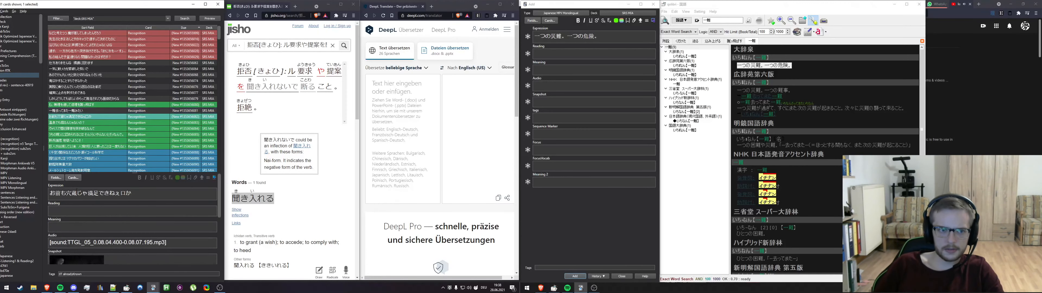
left_click(80, 214)
left_click_drag(82, 212, 118, 208)
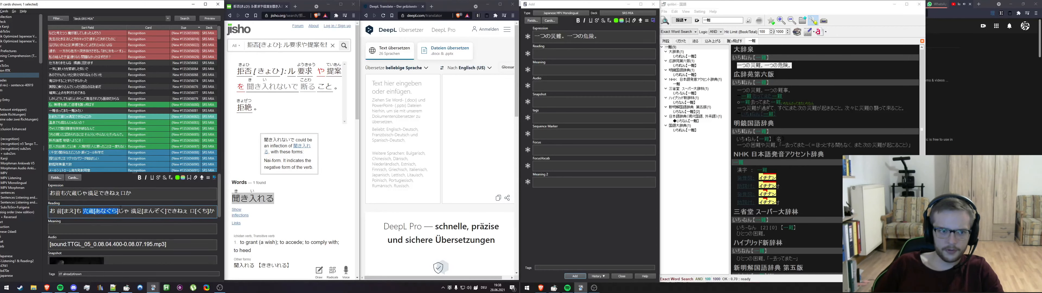
key("ctrl+c")
left_click(120, 228)
key("ctrl+v")
Preview the back of the 穴蔵 card
left_click(131, 211)
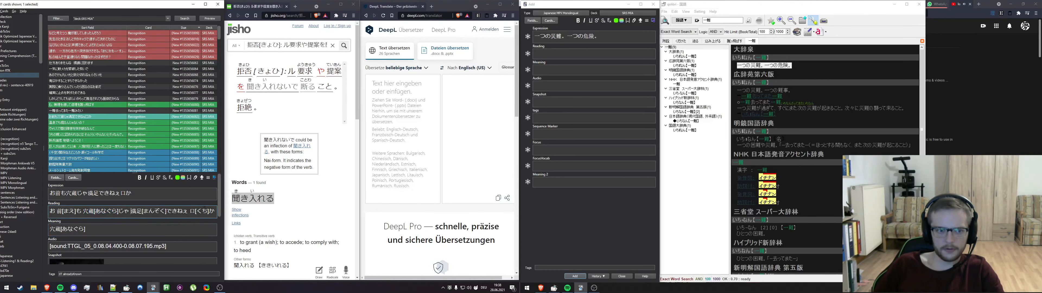
left_click(73, 177)
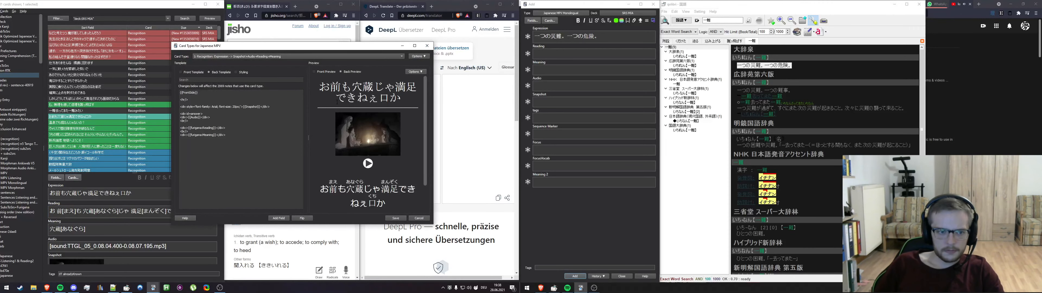
left_click(427, 45)
Colour the headword 穴蔵[あなぐら] green in the Meaning field and follow it with a colon
left_click(100, 227)
left_click_drag(101, 227, 49, 230)
key("F7")
key("Right")
Look up 穴蔵 in the offline dictionary
key("ctrl+c")
left_click(697, 20)
key("ctrl+v")
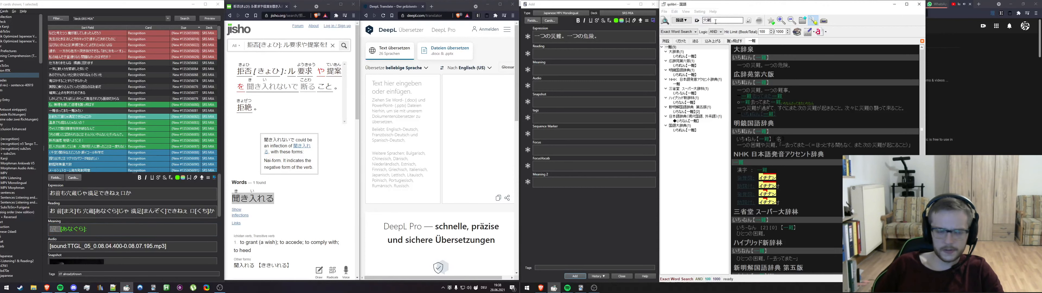
key("Return")
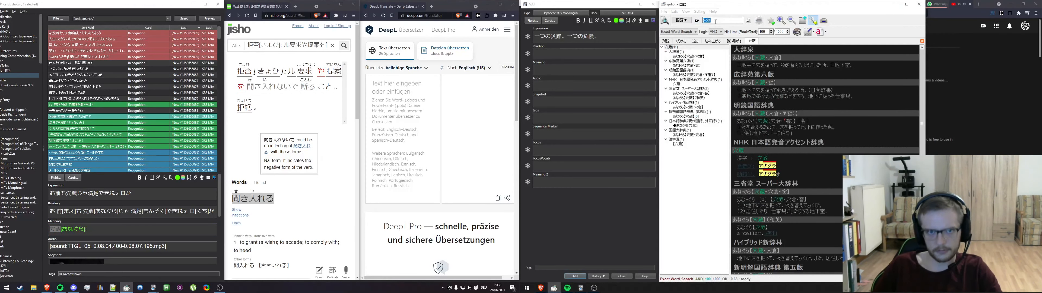
Replace the new note's Expression with the 大辞泉 definition 地中に穴を掘って、物を蓄えるようにした所。地下室。
left_click_drag(742, 65, 855, 68)
key("ctrl+c")
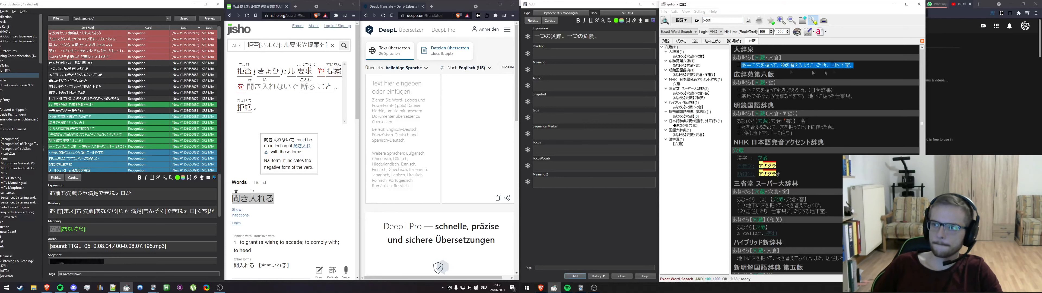
left_click(607, 36)
key("ctrl+a")
key("ctrl+v")
Insert the green headword 穴蔵 above the definition in the Expression field and generate the note's furigana reading
left_click(137, 230)
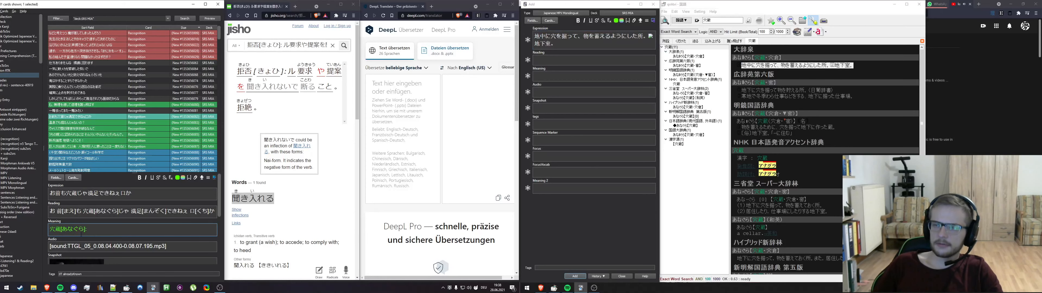
left_click_drag(61, 230, 1, 231)
left_click(535, 36)
key("Return")
key("Return")
key("Up")
key("Up")
key("ctrl+v")
left_click_drag(546, 36, 505, 38)
left_click(593, 70)
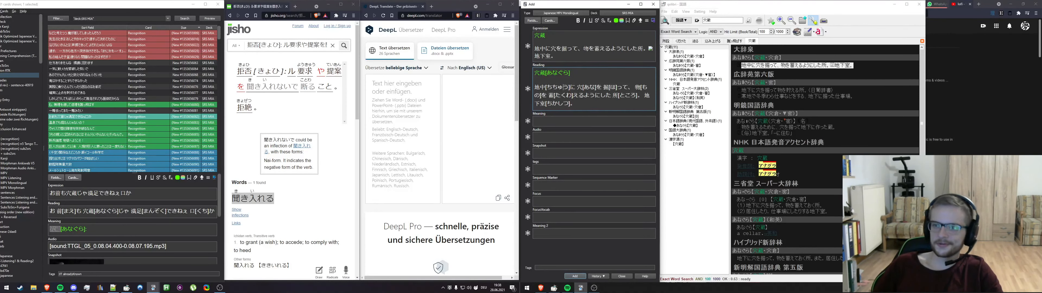
Colour the unknown word 蓄える yellow in the new note's Expression and Reading fields
mouse_move(553, 96)
left_mouse_down()
mouse_move(584, 95)
mouse_move(550, 95)
mouse_move(562, 96)
left_mouse_up()
left_click_drag(595, 48, 611, 49)
left_click(594, 86)
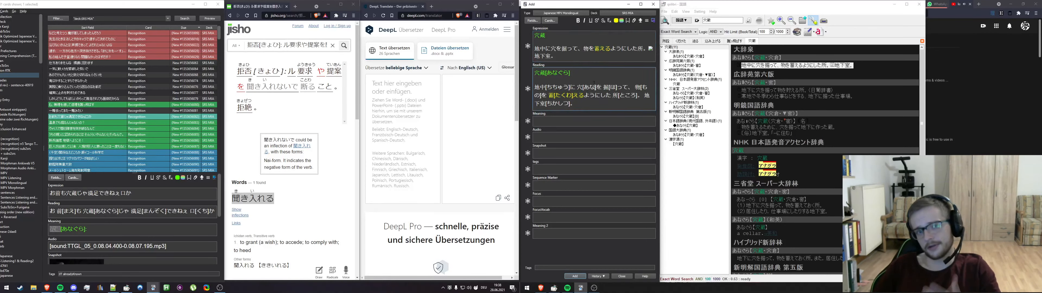
left_click(648, 49)
key("Delete")
key("Return")
left_click(549, 96)
left_click_drag(548, 95, 584, 96)
left_click(584, 96)
Look up 蓄える in the offline dictionary
left_click_drag(594, 49, 611, 49)
left_click(725, 21)
left_click(697, 20)
key("ctrl+v")
left_click(749, 20)
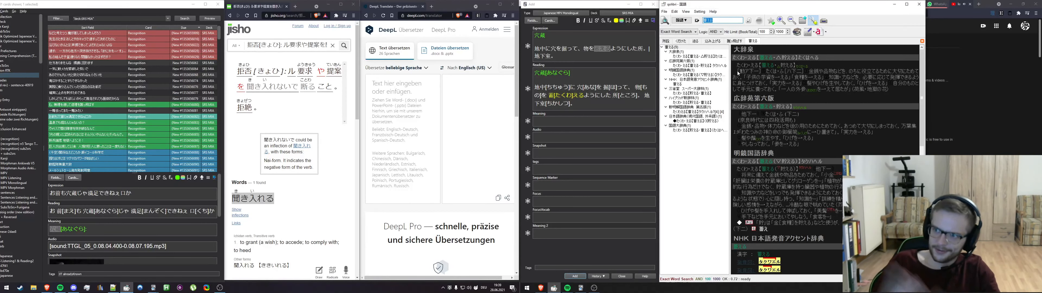
Add 蓄える with furigana and a trailing colon to the new note's Meaning field
left_click(564, 122)
key("ctrl+v")
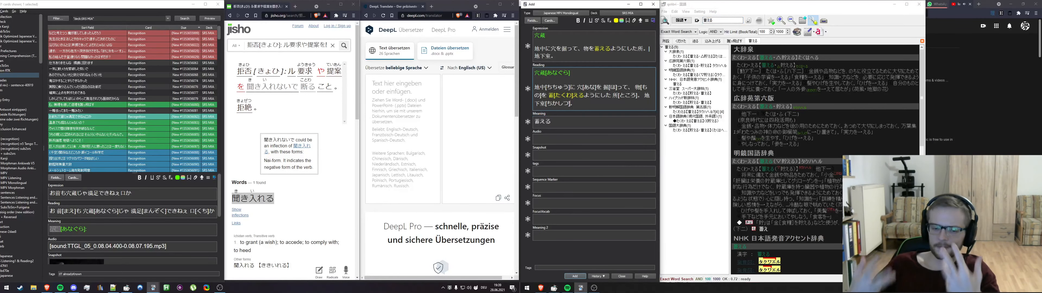
key("F2")
type(";")
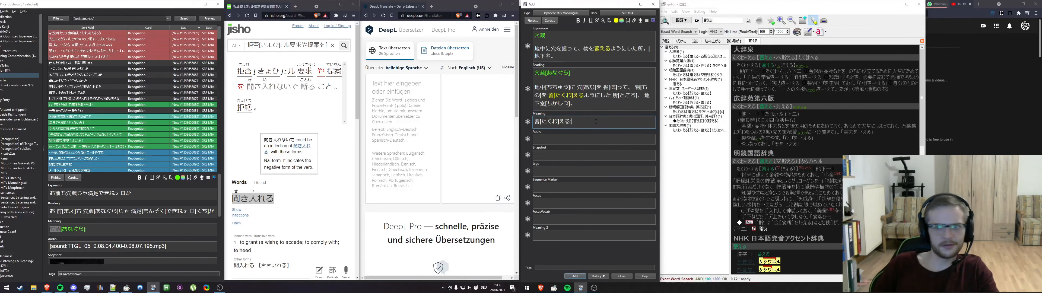
Examine the first sense and usage examples of 蓄える in the 大辞泉 entry
left_click(766, 83)
left_click_drag(801, 73, 741, 80)
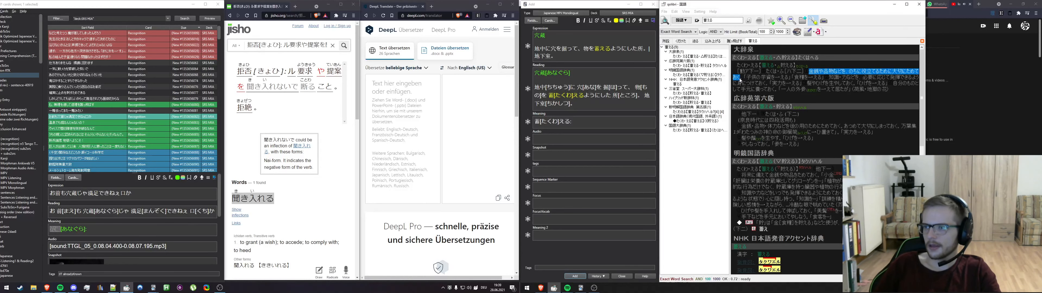
left_click_drag(740, 80, 905, 80)
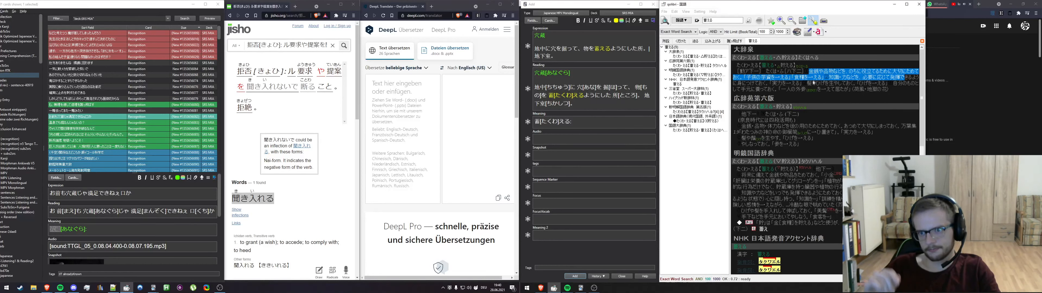
left_click_drag(814, 71, 855, 74)
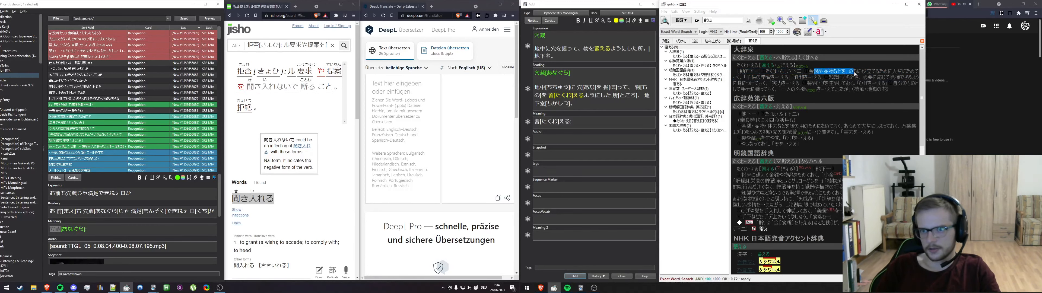
Look up 後 from the 蓄える definition with an exact word search, then return to the 蓄える entry
left_click(855, 74)
left_click_drag(849, 72, 857, 73)
right_click(857, 73)
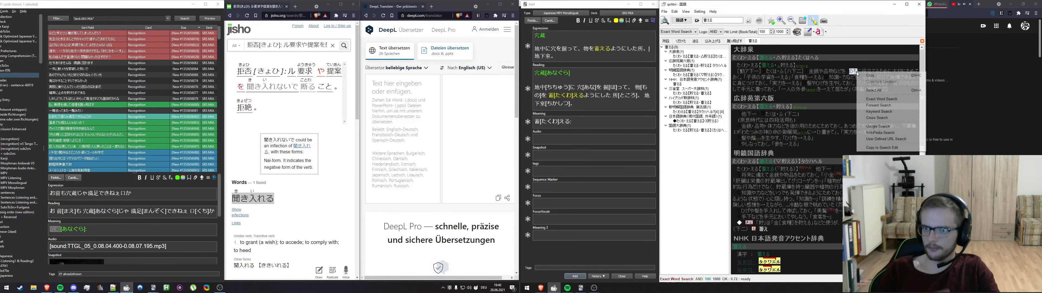
left_click(888, 100)
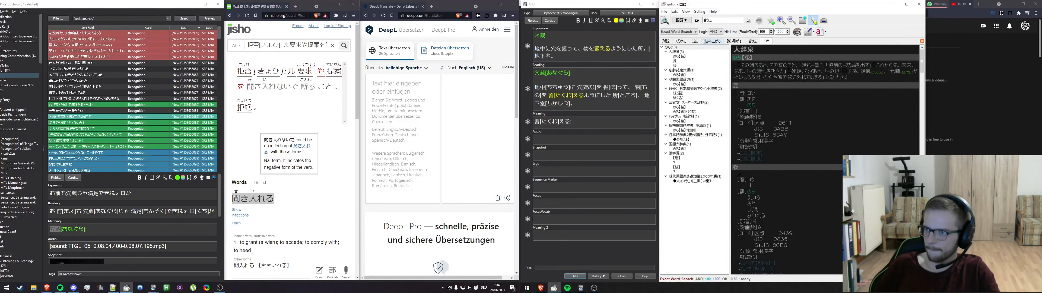
left_click(749, 42)
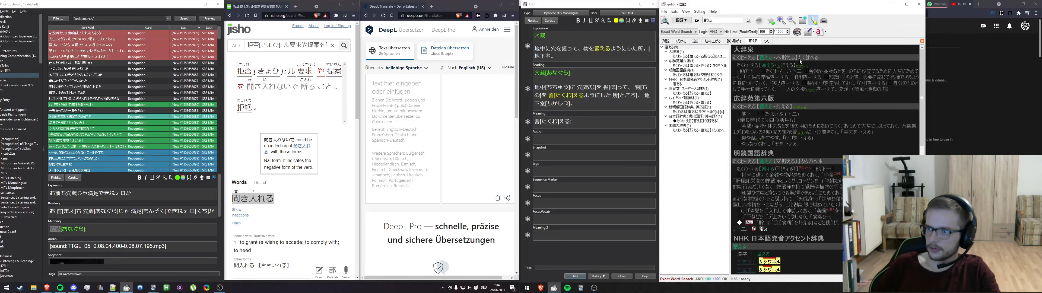
Look up 蓄[たくわ]える from the new note's Meaning field on Jisho
left_click_drag(809, 74, 744, 79)
left_click_drag(743, 79, 826, 81)
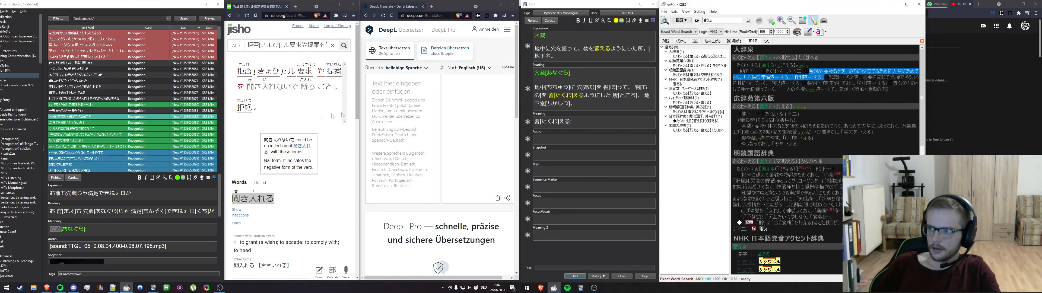
left_click(552, 121)
key("ctrl+a")
key("ctrl+c")
left_click(312, 45)
key("ctrl+a")
key("ctrl+v")
key("Return")
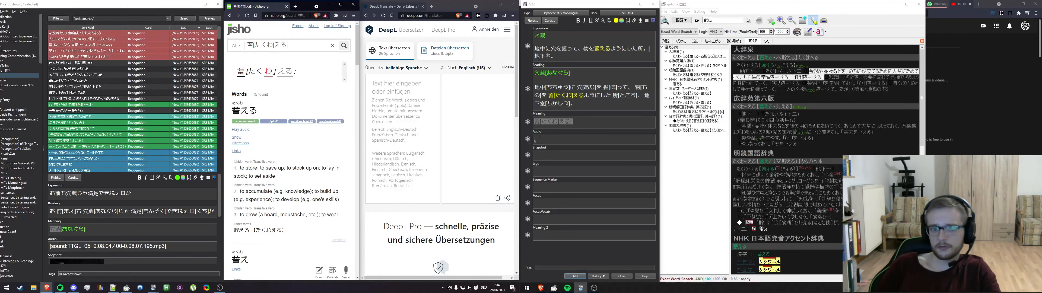
Copy the first sense of 蓄える with its usage examples from the 大辞泉 entry into the note's Meaning field
left_click(595, 122)
left_click(836, 79)
left_click_drag(811, 71, 826, 79)
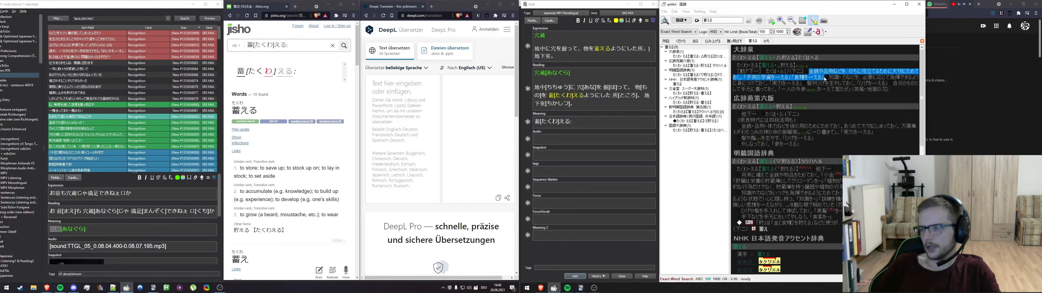
key("ctrl+c")
key("alt+Tab")
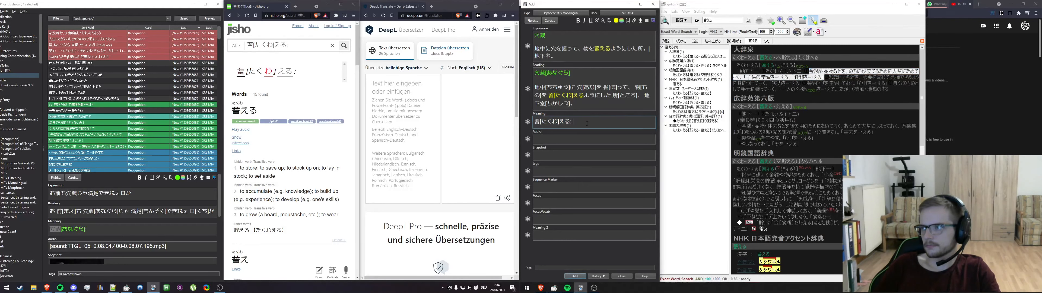
key("ctrl+v")
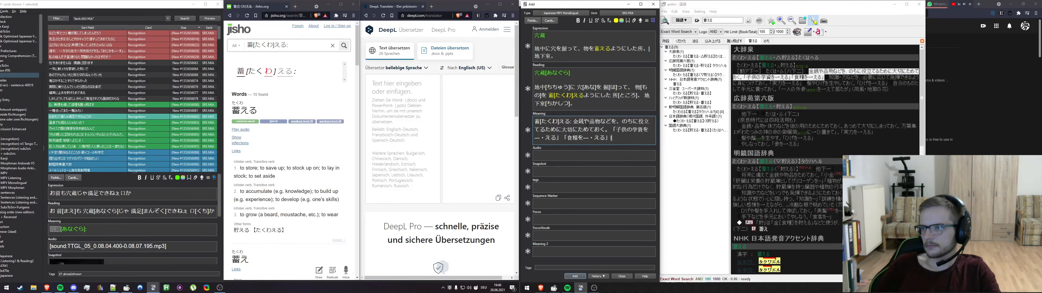
Append the next two 大辞泉 senses of 蓄える to the Meaning field, separating the 髪やひげを生やしておく sense with "|"
left_click(825, 79)
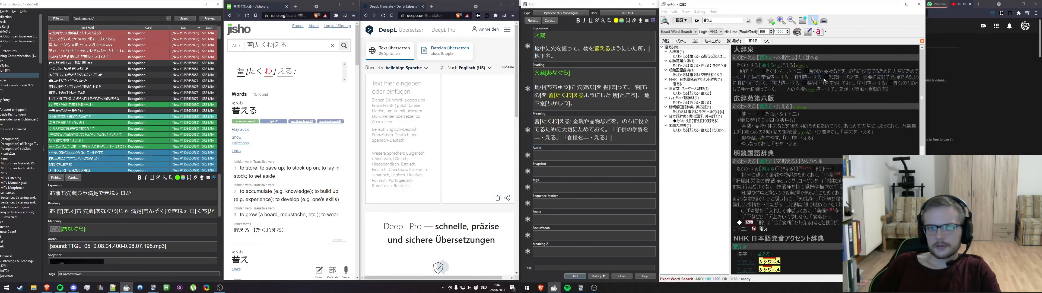
left_click_drag(829, 78, 770, 86)
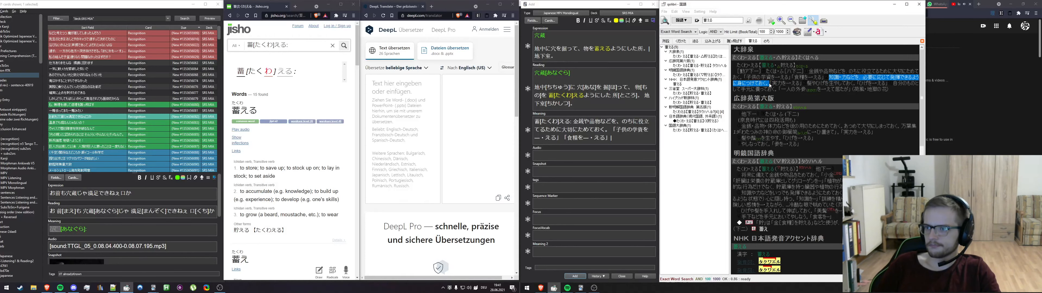
left_click(771, 86)
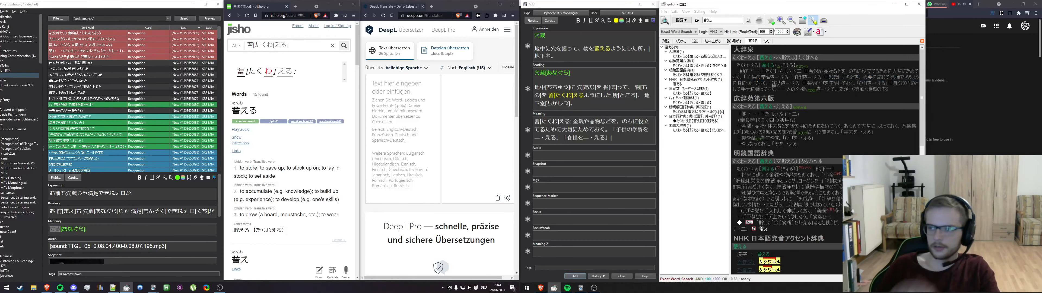
left_click_drag(830, 78, 805, 86)
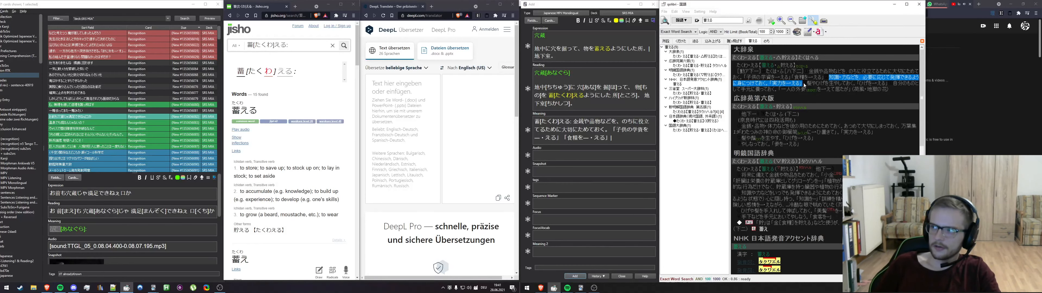
left_click_drag(805, 85, 857, 86)
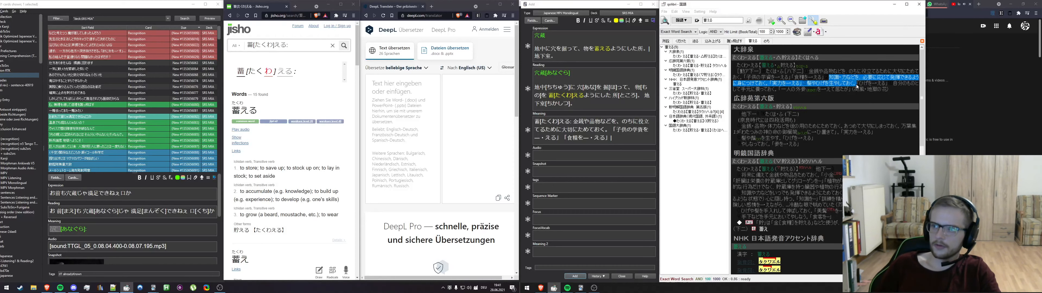
left_click(631, 142)
key("ctrl+v")
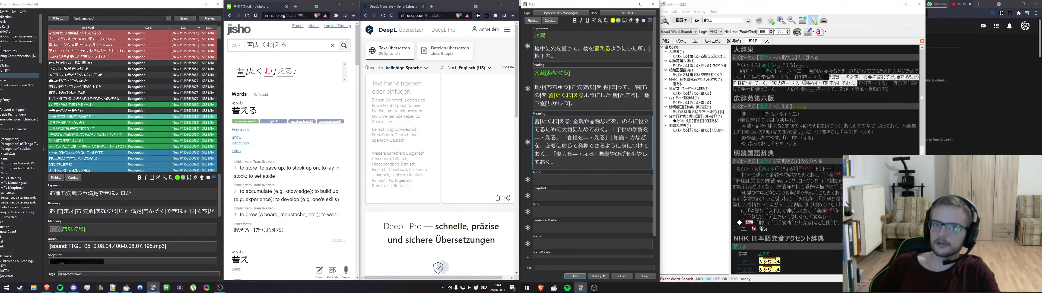
key("BackSpace")
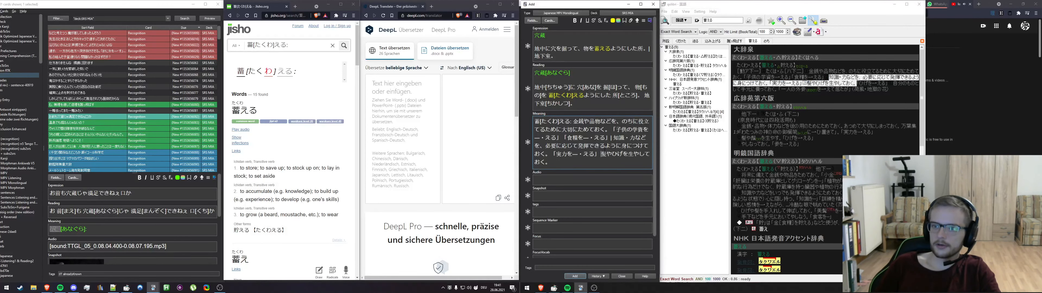
type("|")
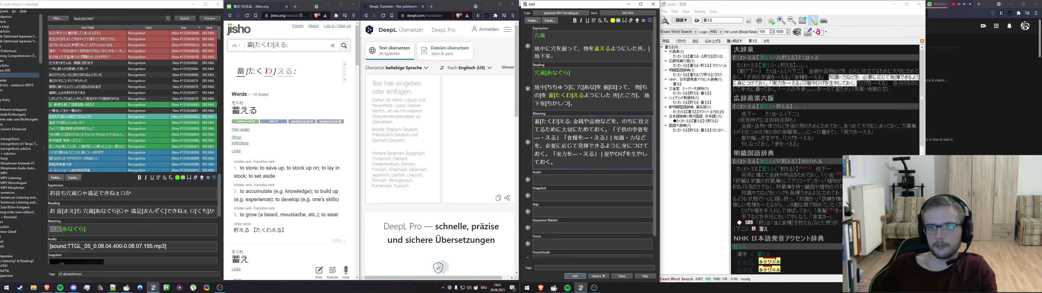
Copy the whole Meaning text, colour the headword 蓄[たくわ]える green, and add the 穴蔵 note to the collection
key("ctrl+a")
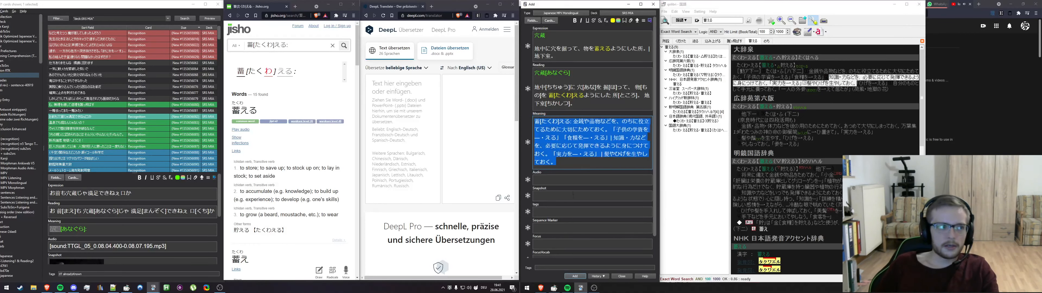
left_click(568, 138)
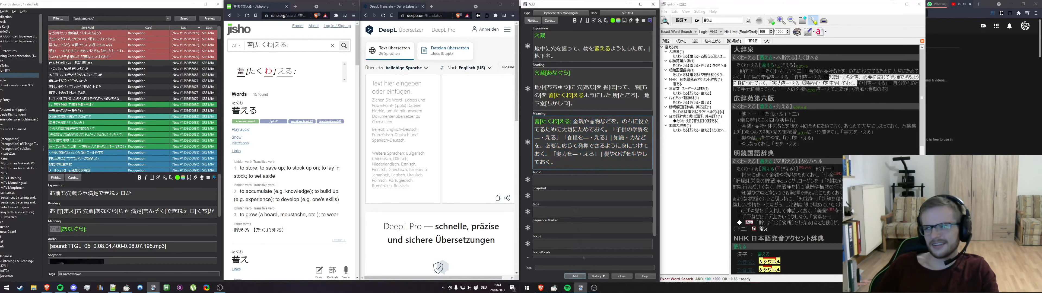
left_click(577, 278)
Paste the 蓄える definition into the new note's Expression field, strip the headword's furigana, and clear the Reading field
key("ctrl+v")
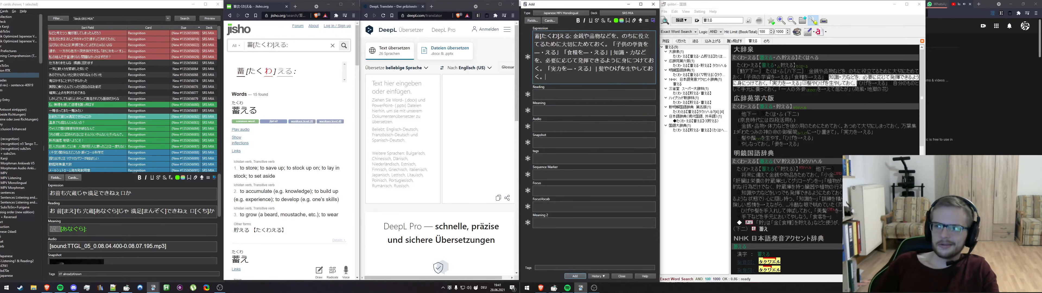
left_click_drag(561, 36, 540, 37)
key("BackSpace")
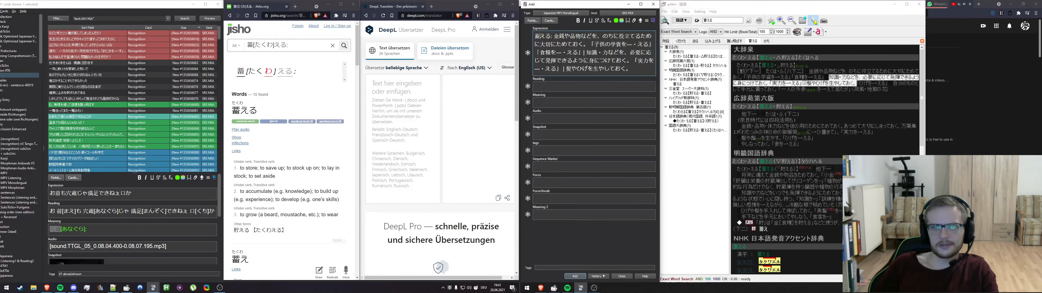
left_click(561, 87)
left_click_drag(572, 95, 470, 94)
triple_click(558, 123)
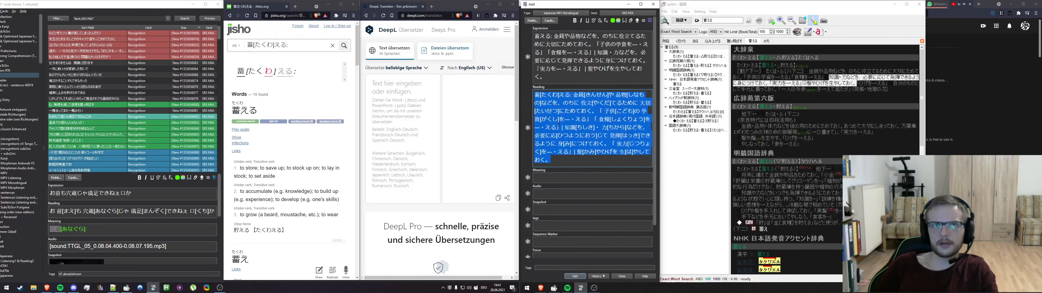
key("BackSpace")
Find the newly added 穴蔵 note in the card browser and examine its Expression, Reading and Meaning fields
left_click(20, 76)
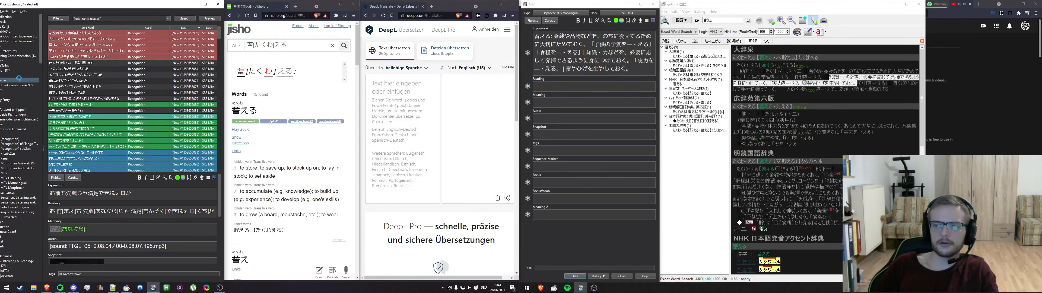
scroll(71, 117, "down", 2)
scroll(71, 116, "down", 5)
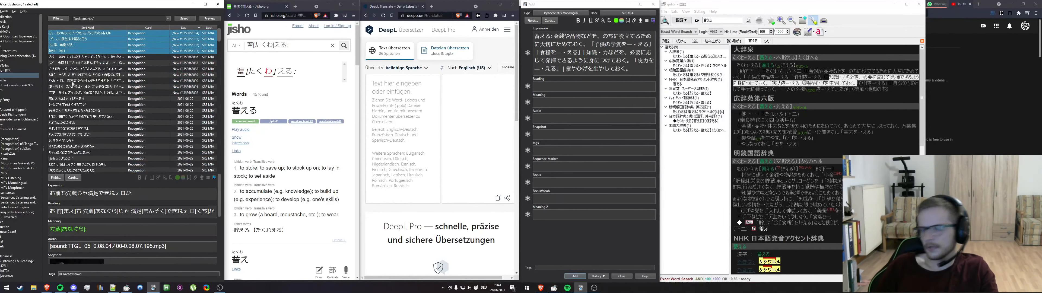
left_click(65, 94)
scroll(134, 227, "down", 4)
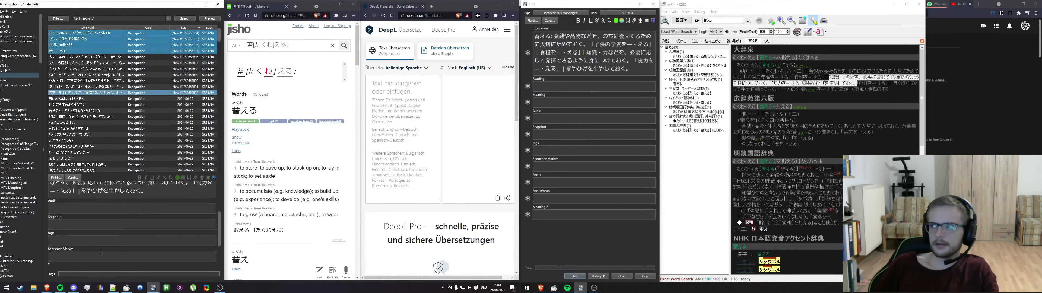
left_click(71, 257)
scroll(71, 257, "up", 5)
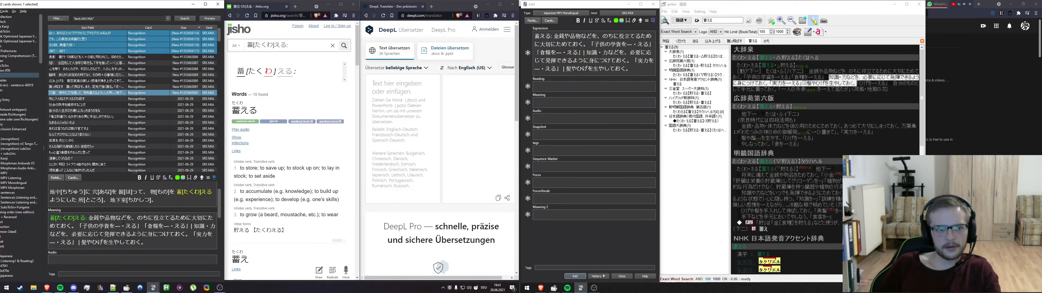
scroll(123, 222, "up", 2)
scroll(93, 80, "up", 10)
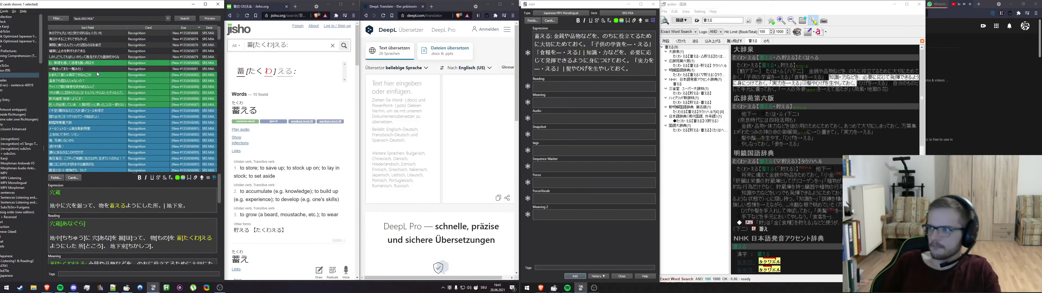
scroll(85, 152, "down", 10)
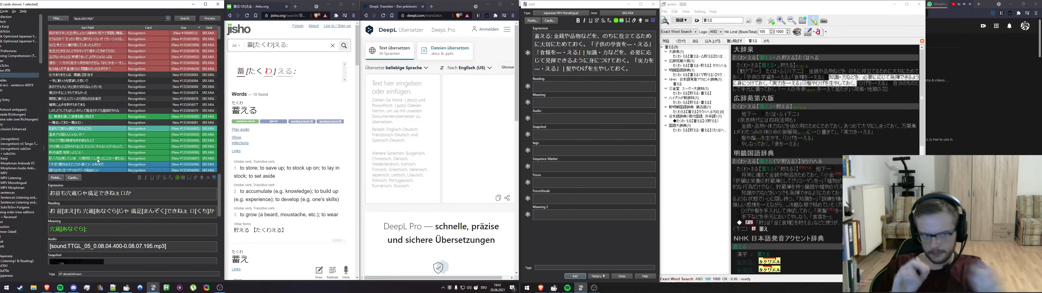
Copy the 穴蔵 definition note's Reading text into the Meaning field of the sentence note containing 穴蔵[あなぐら]
left_click(81, 146)
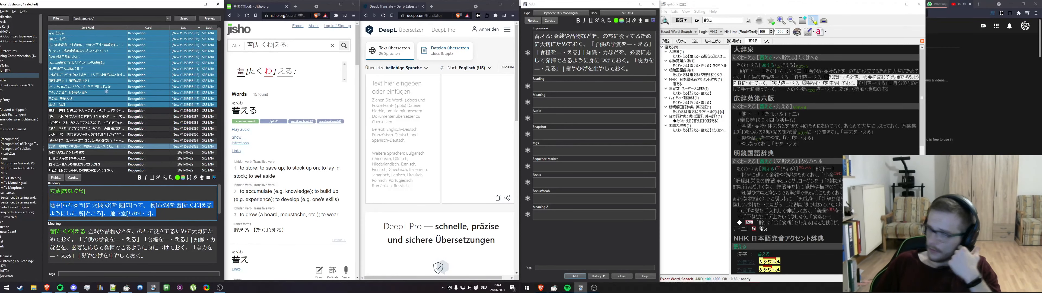
scroll(106, 91, "up", 12)
left_click(85, 110)
left_click(103, 201)
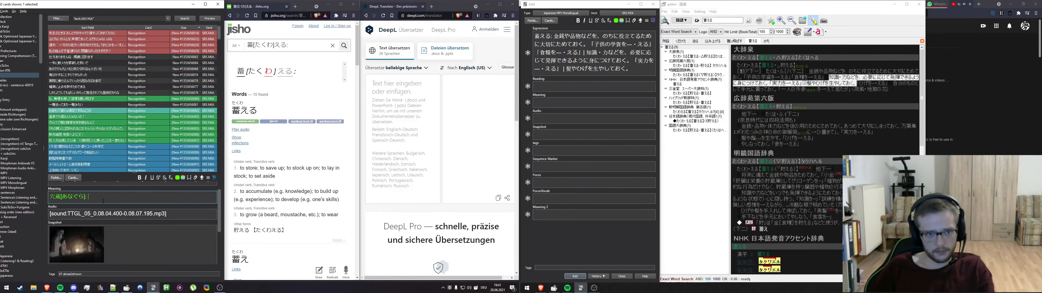
key("ctrl+v")
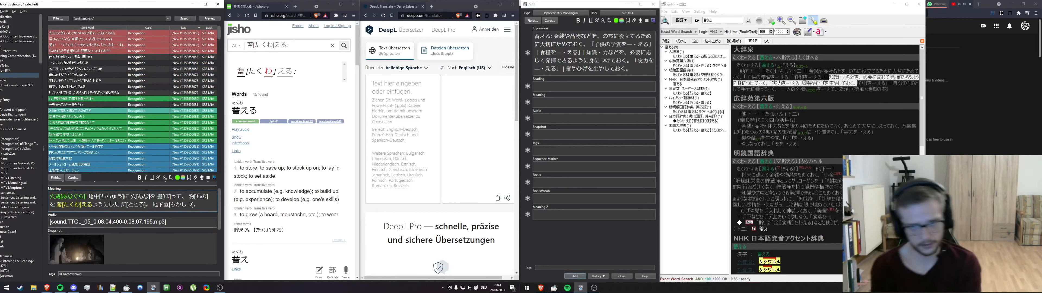
Examine the Code Geass sentence note 温泉でも掘るんじゃないの？, including the reading of 掘る and its snapshot
left_click(87, 117)
left_click(85, 211)
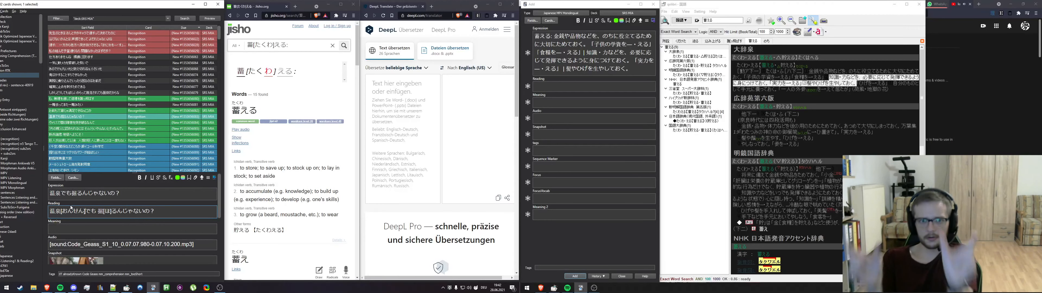
left_click_drag(49, 211, 85, 211)
left_click(86, 211)
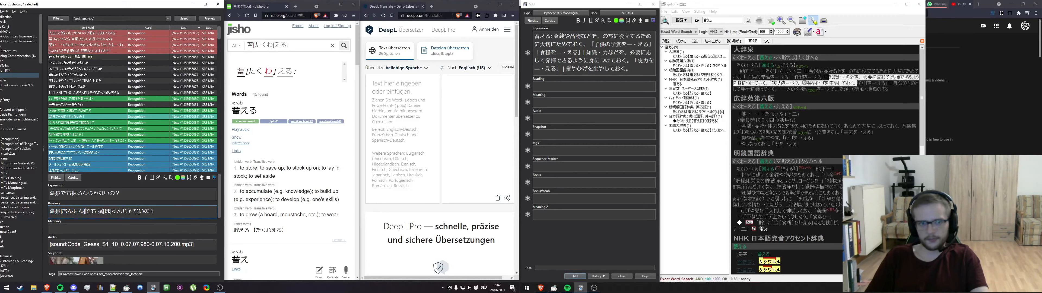
scroll(66, 207, "down", 3)
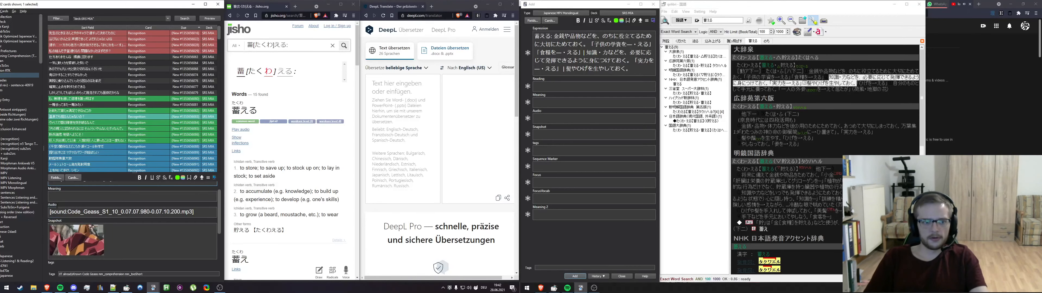
scroll(59, 206, "up", 3)
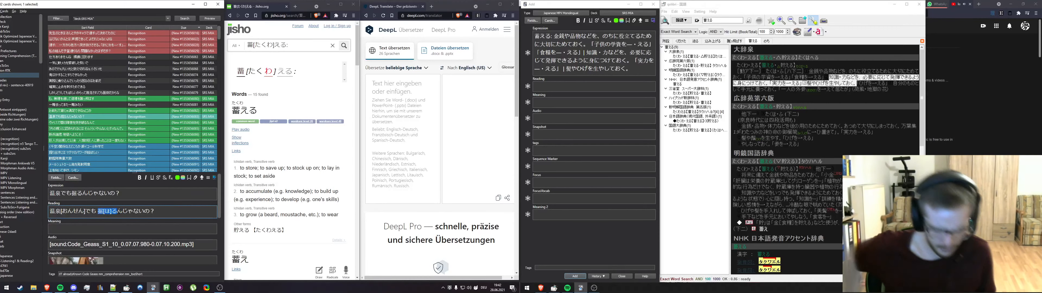
key("Down")
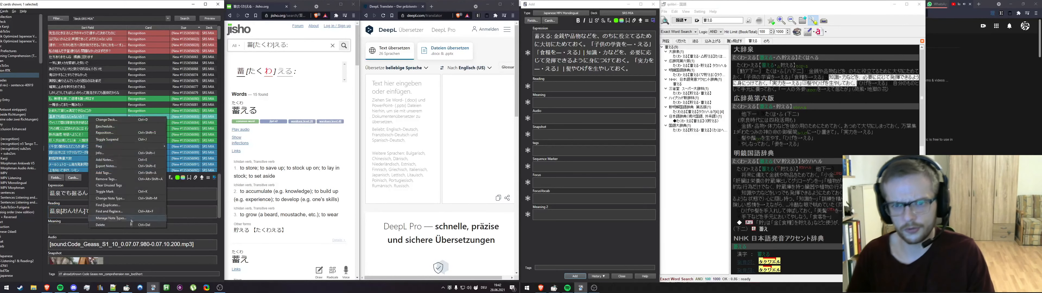
left_click(82, 194)
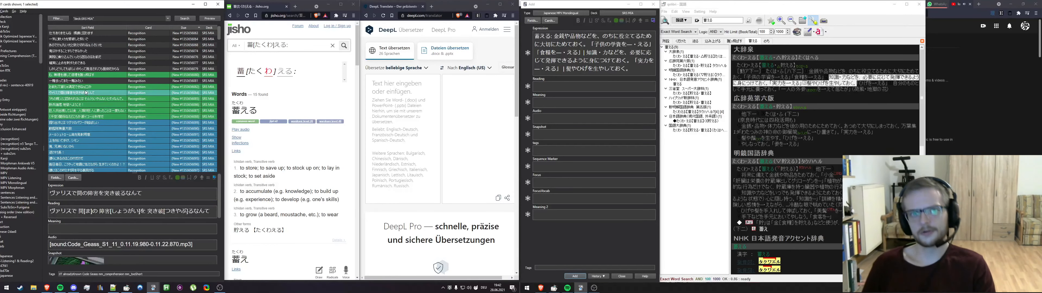
Select a long run of new Recognition cards in the card browser and look through the list
scroll(87, 92, "up", 6)
scroll(87, 91, "up", 2)
left_click_drag(99, 33, 101, 52)
left_click_drag(97, 165, 98, 201)
scroll(98, 200, "down", 16)
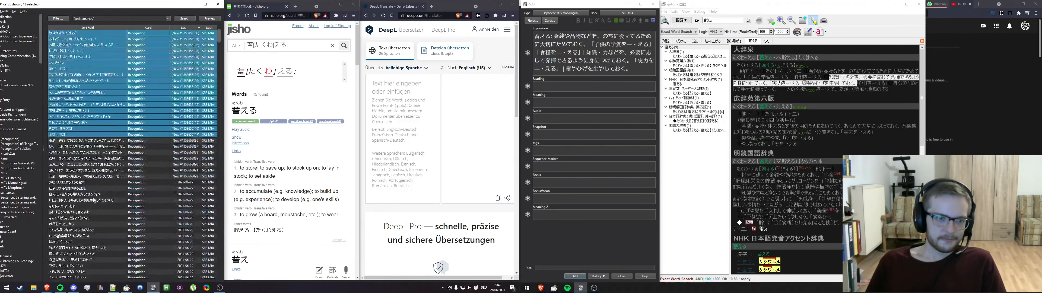
left_click_drag(103, 141, 107, 174)
scroll(107, 175, "up", 14)
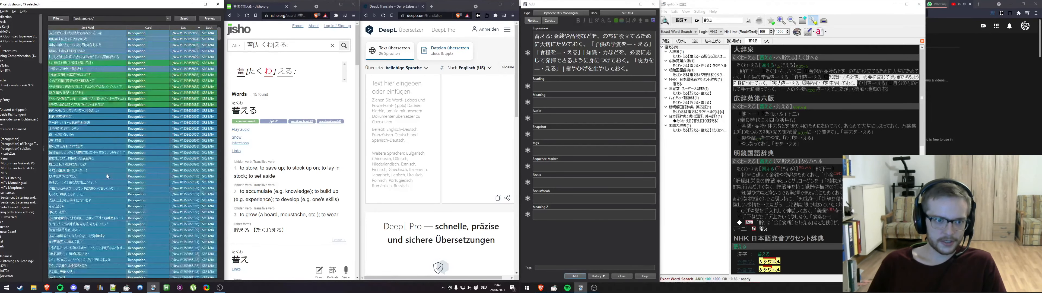
Open the Code Geass note ヴァリスで間の障害を突き破るなんて and inspect its back card template and Focus field
left_click(104, 182)
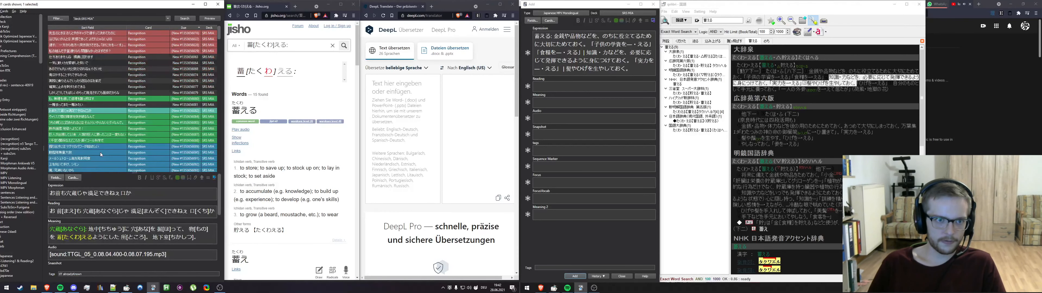
key("Down")
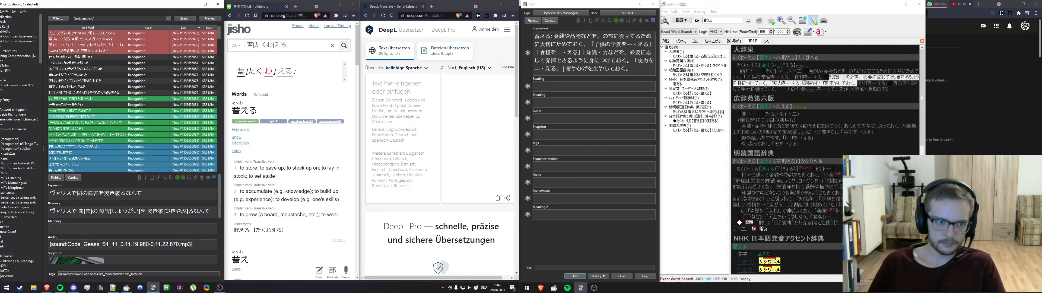
left_click(73, 177)
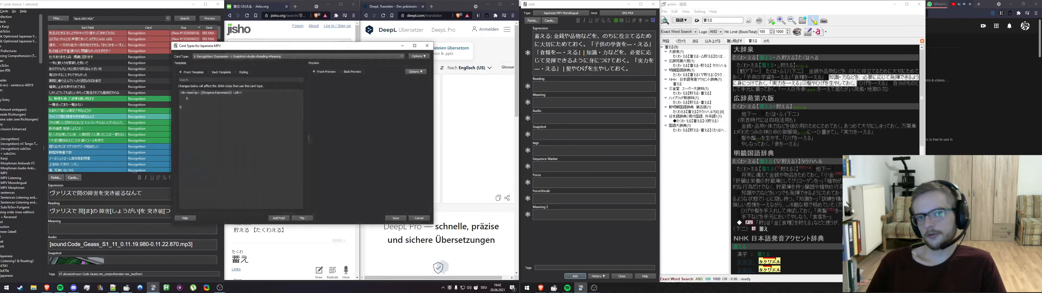
left_click(218, 72)
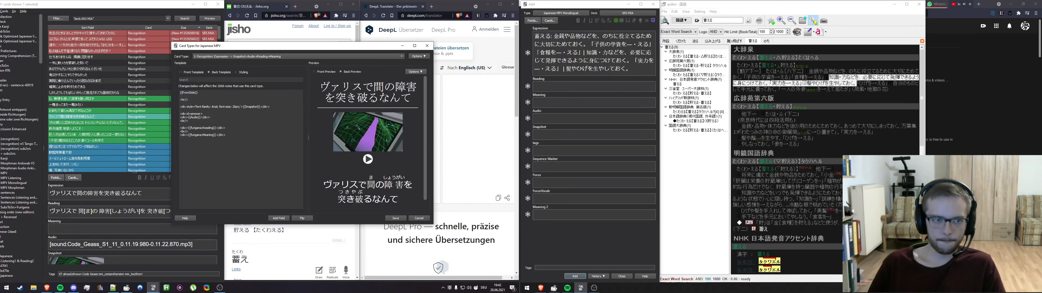
left_click(427, 46)
scroll(80, 240, "down", 3)
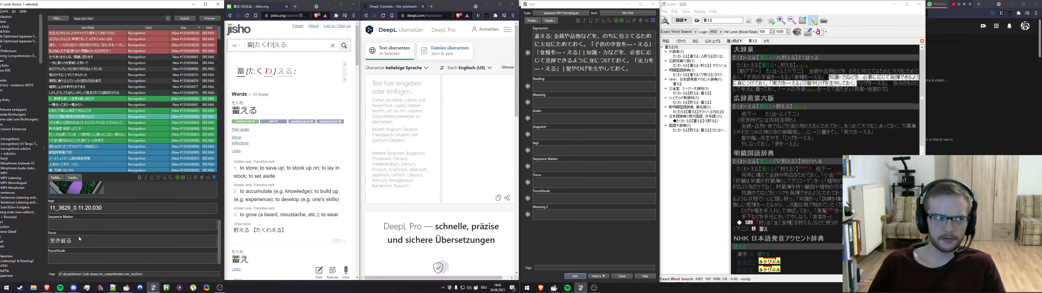
scroll(80, 237, "up", 3)
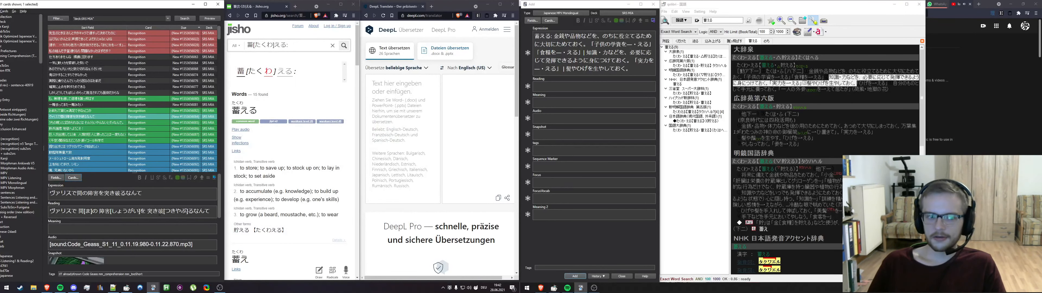
Search the card collection for 突き破, copied from the sentence note's Reading field
left_click_drag(148, 211, 163, 211)
key("ctrl+c")
left_click(109, 21)
key("ctrl+a")
key("ctrl+v")
key("Return")
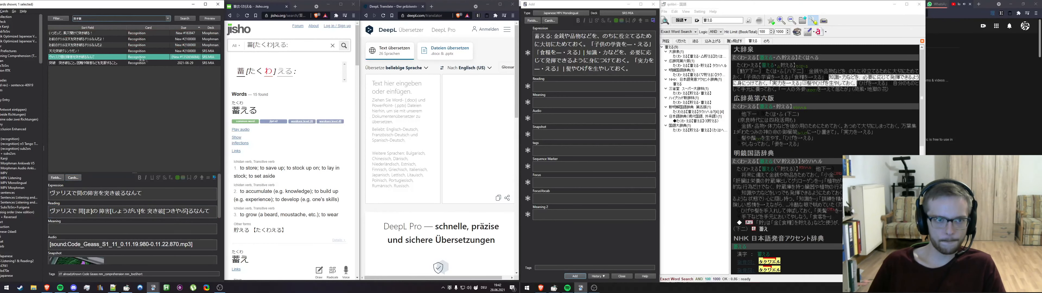
Compare the ヴァリス sentence note with the 突破 definition note, examining the latter's reading and its Meaning entry for 突き破る
left_click(168, 64)
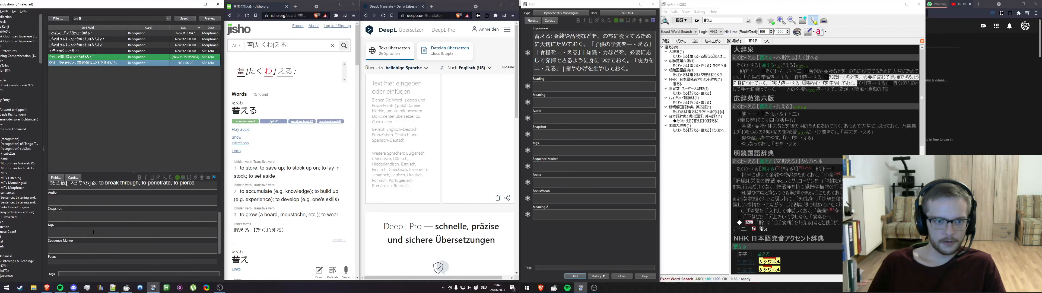
left_click(88, 58)
scroll(131, 224, "down", 2)
scroll(131, 224, "up", 2)
left_click(181, 62)
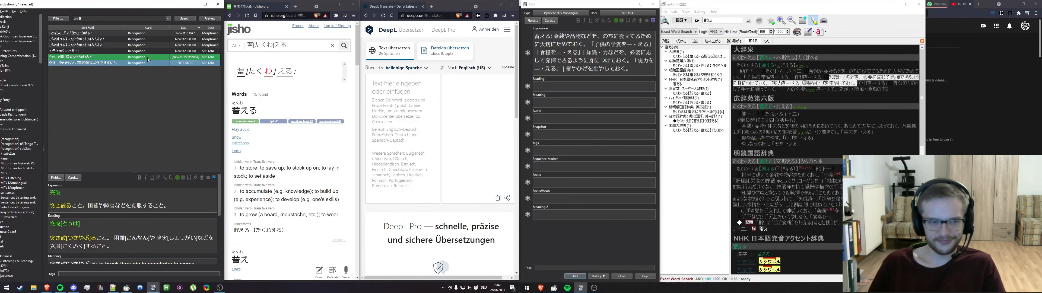
scroll(138, 230, "down", 2)
scroll(138, 229, "up", 2)
left_click_drag(201, 217, 49, 217)
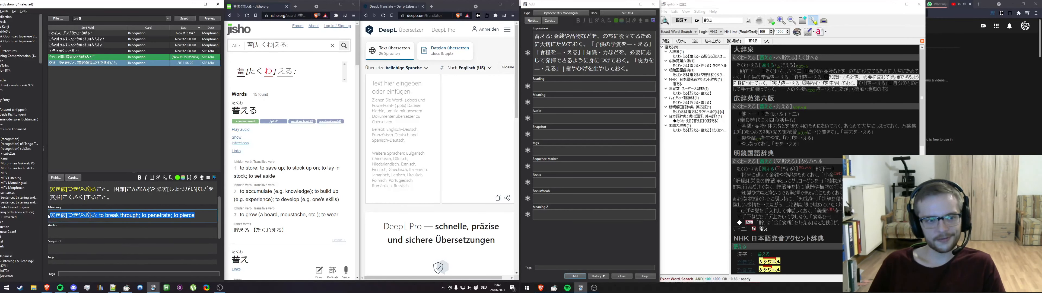
Delete the Code Geass sentence note containing 突き破る from the collection
left_click(139, 58)
right_click(140, 59)
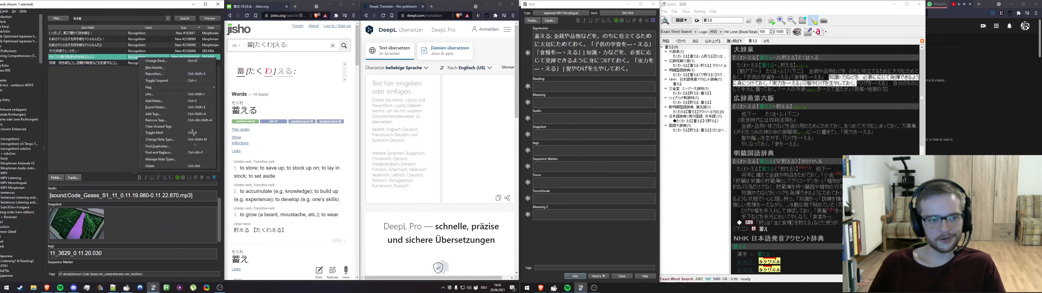
left_click(172, 166)
Return to the deck's full card list and open the Shokugeki no Souma sentence note うちの親父に認められるには そんくらいやんないとダメなんで。
left_click(16, 77)
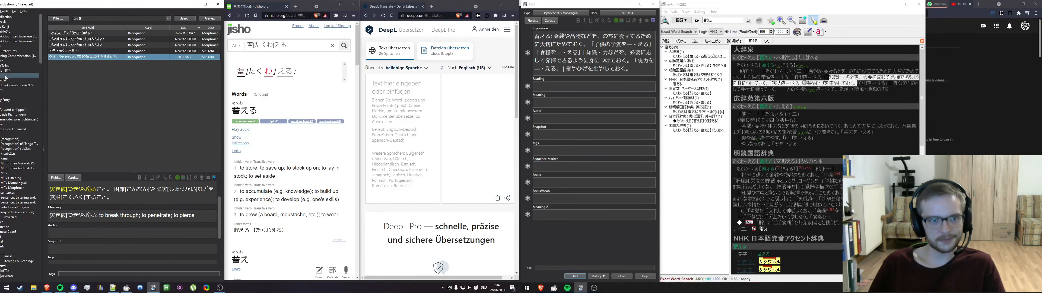
scroll(111, 98, "up", 15)
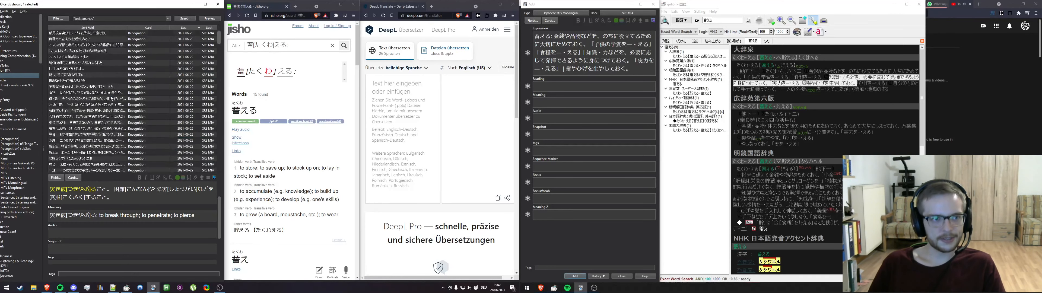
scroll(113, 82, "down", 15)
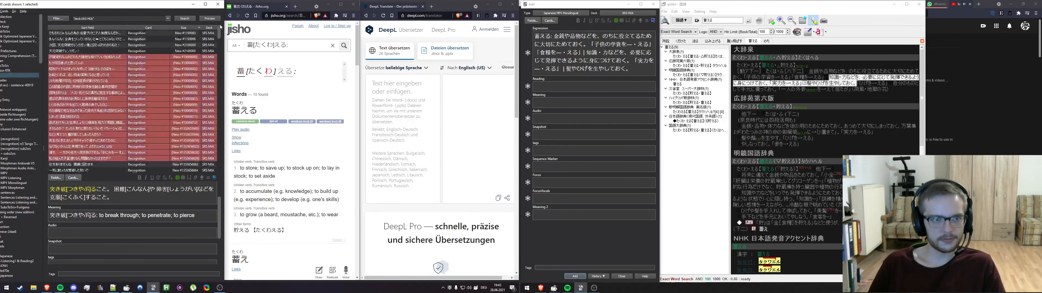
left_click(113, 62)
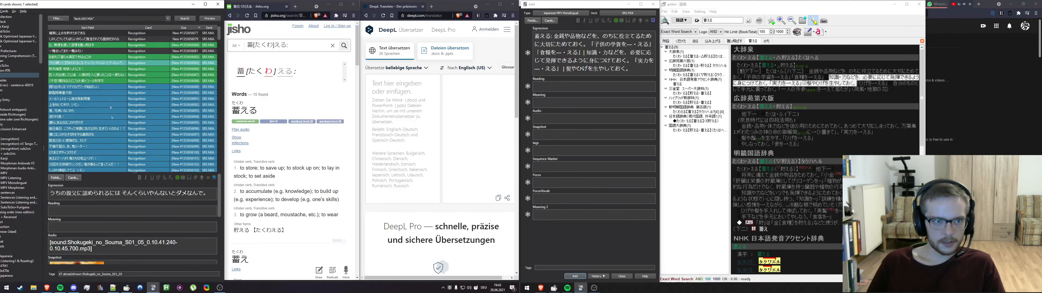
left_click(109, 87)
left_click(89, 62)
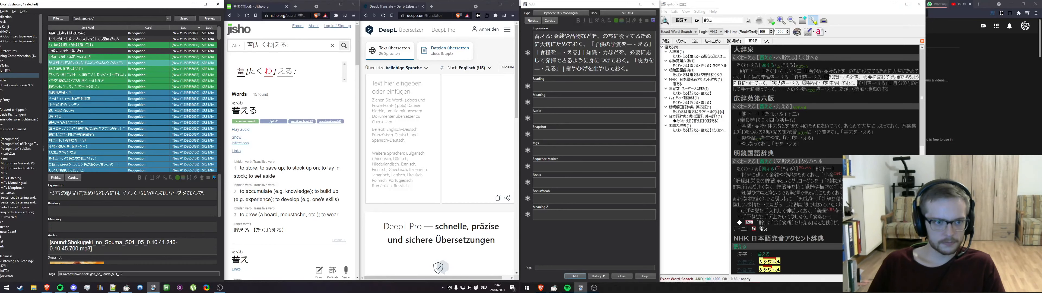
left_click_drag(66, 194, 175, 193)
left_click(174, 194)
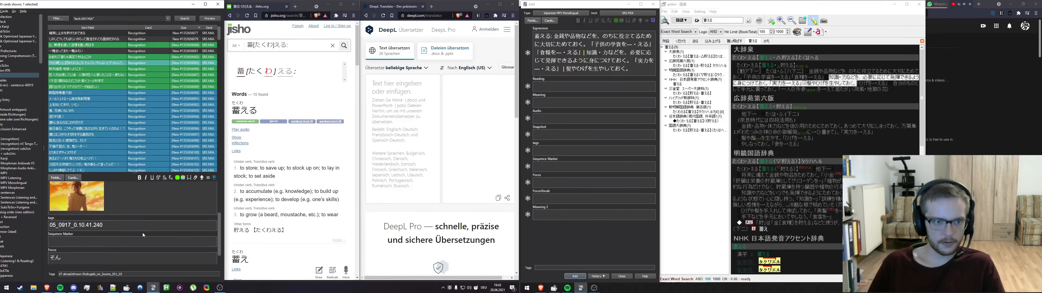
Look up the Shokugeki no Souma sentence on Jisho and copy the headword 損 from the entry for そん
triple_click(119, 196)
key("ctrl+c")
triple_click(312, 47)
key("ctrl+v")
key("Return")
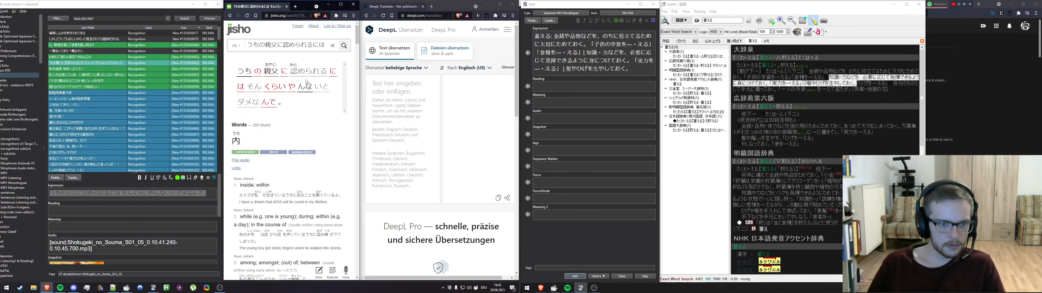
double_click(236, 141)
key("ctrl+c")
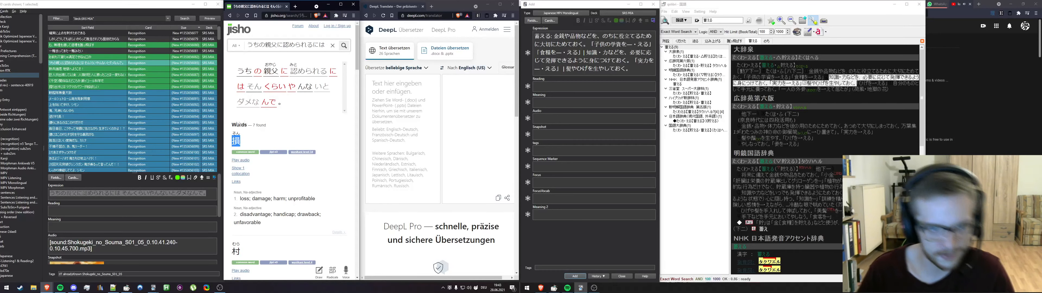
Look up the sentence note's Focus word そん in the offline Japanese dictionaries
scroll(110, 228, "down", 3)
left_click(75, 241)
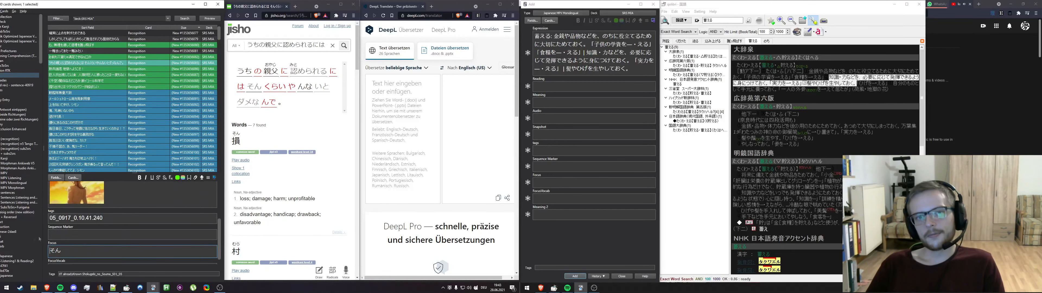
left_click_drag(731, 21, 696, 23)
key("ctrl+v")
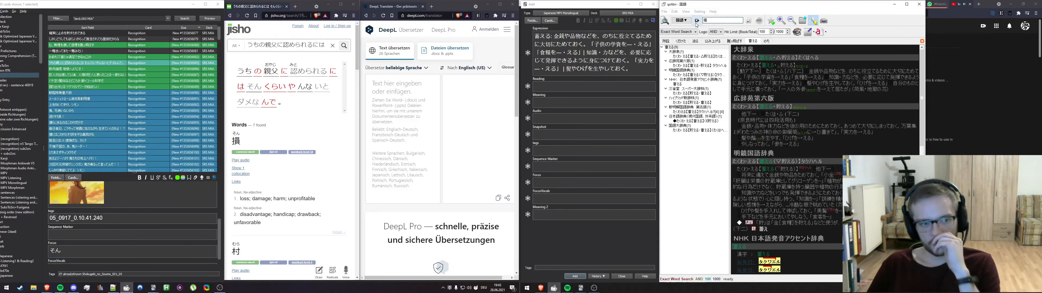
double_click(102, 251)
left_click(708, 22)
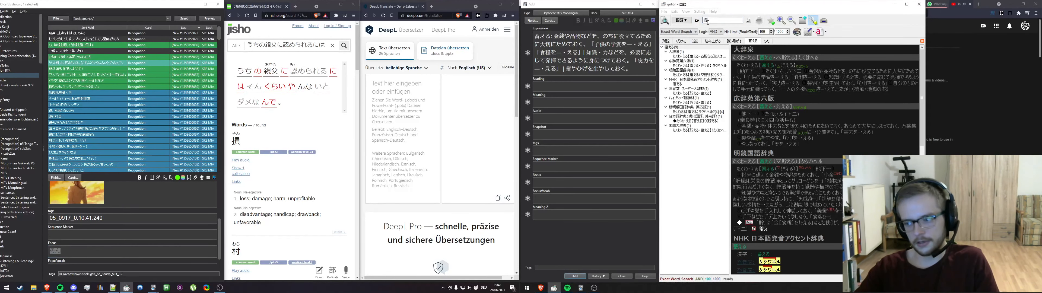
key("Return")
Clear the 蓄える definition from the Expression field of the new note
left_click(619, 57)
key("ctrl+a")
key("BackSpace")
Read through the offline dictionary entries for そん to find a sense that fits the sentence
left_click(826, 83)
scroll(824, 84, "down", 10)
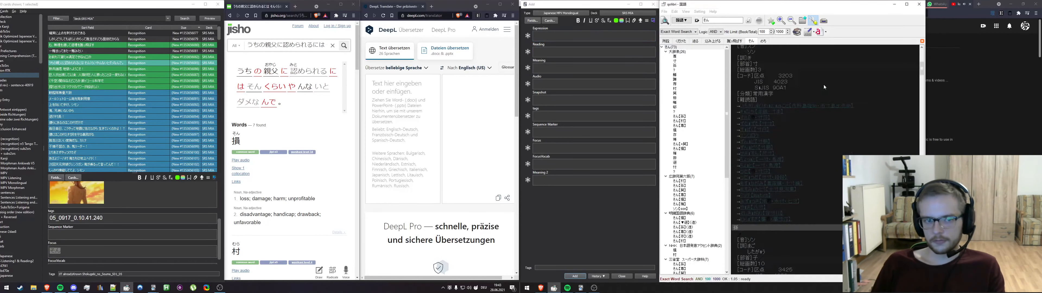
scroll(824, 84, "down", 10)
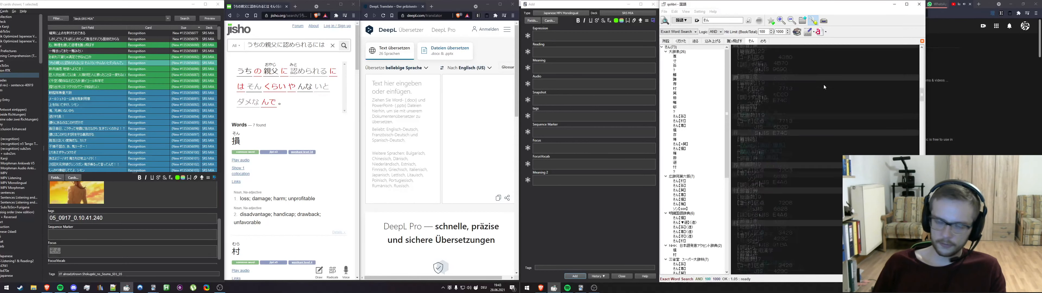
scroll(824, 84, "down", 10)
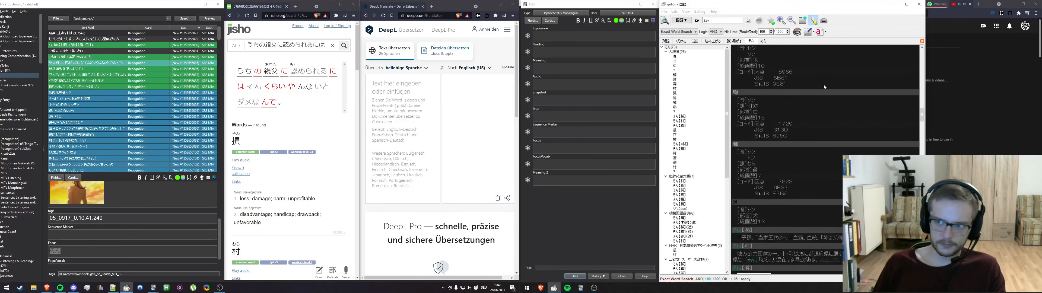
scroll(824, 84, "down", 5)
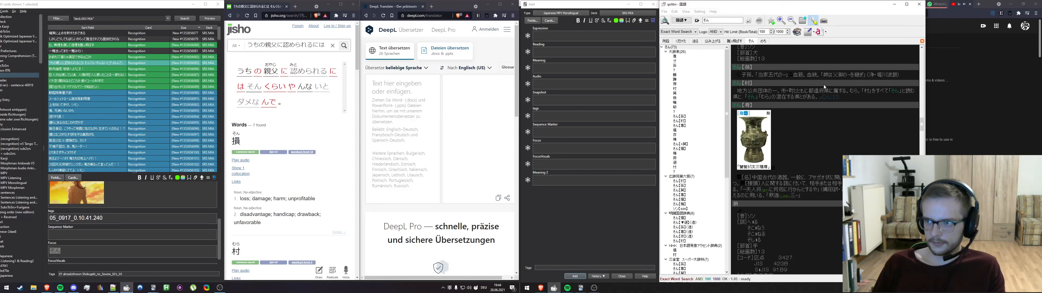
scroll(824, 84, "up", 3)
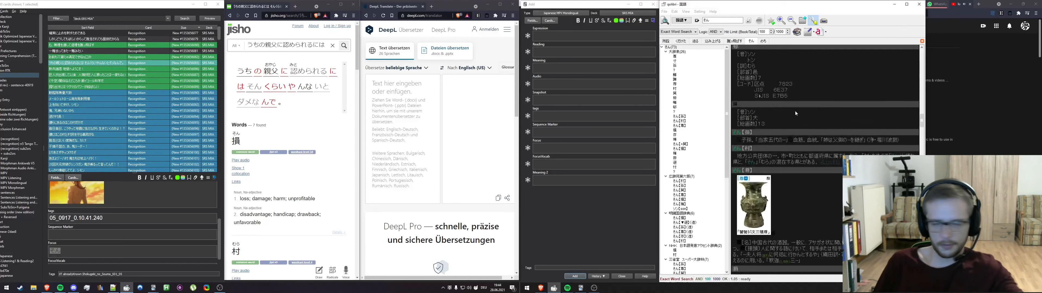
scroll(796, 111, "down", 10)
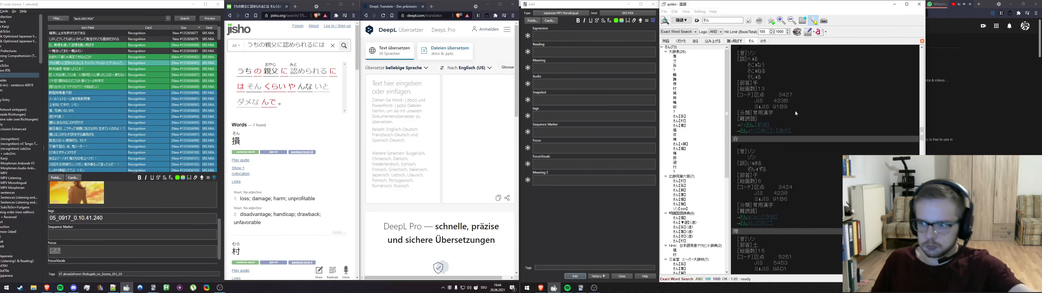
scroll(796, 111, "down", 6)
scroll(795, 111, "down", 10)
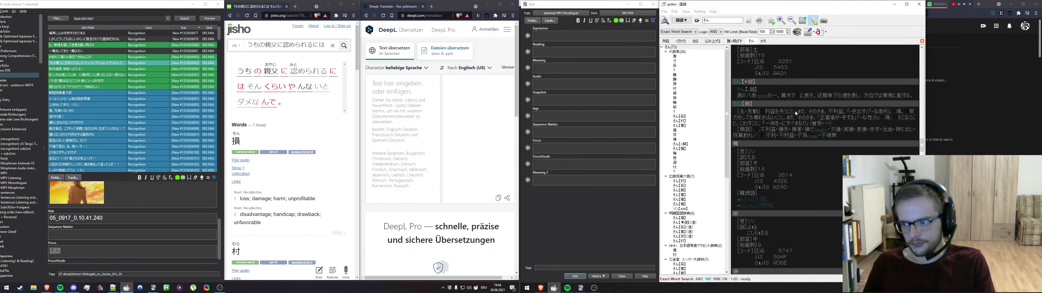
scroll(795, 111, "down", 10)
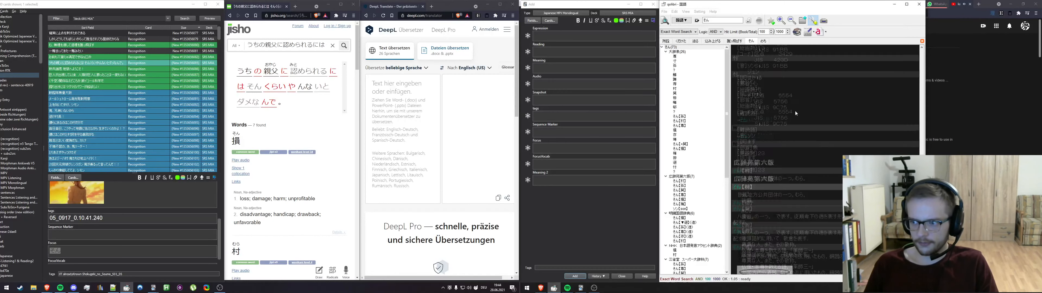
scroll(796, 111, "down", 4)
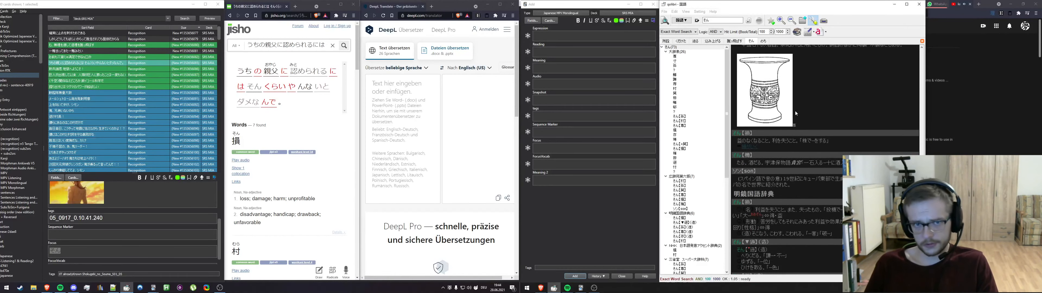
scroll(796, 111, "down", 10)
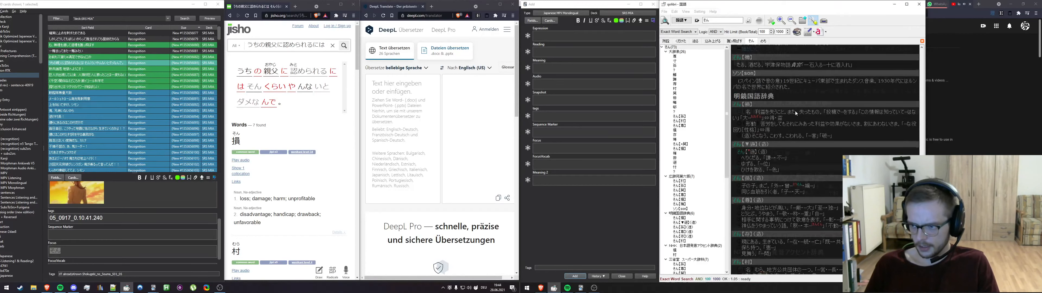
scroll(796, 111, "up", 10)
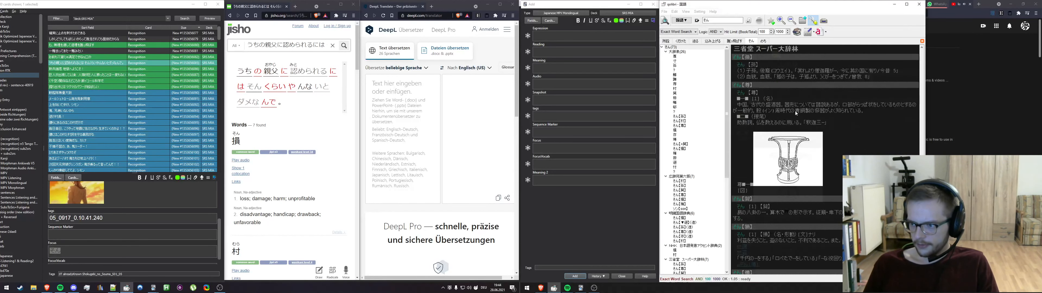
scroll(796, 111, "down", 8)
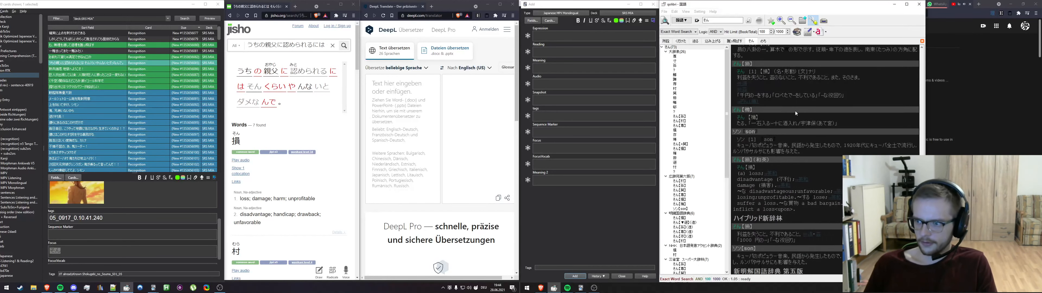
scroll(795, 111, "down", 10)
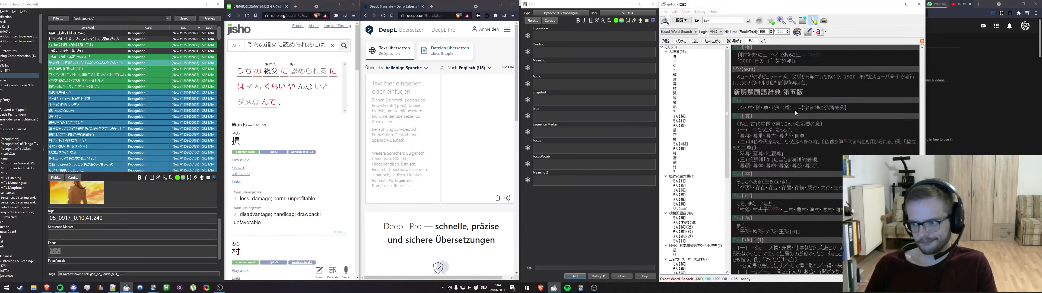
scroll(796, 111, "down", 10)
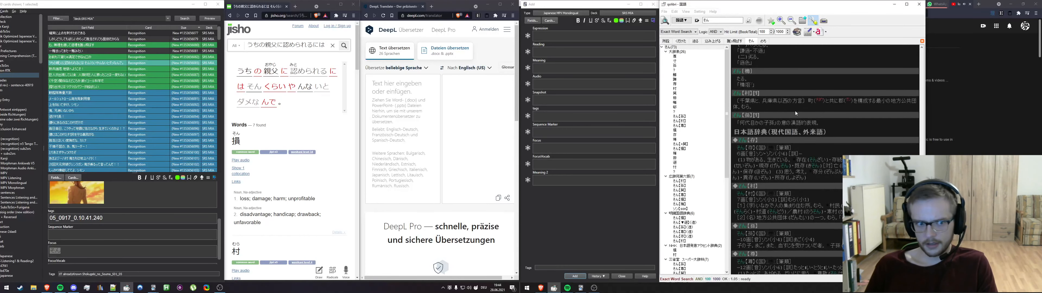
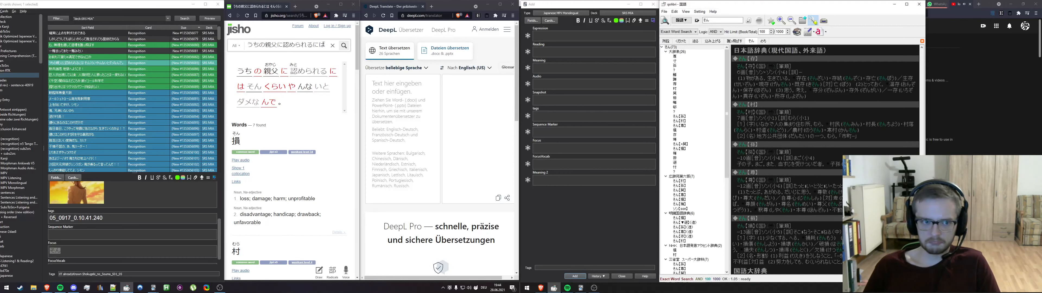
Shorten the Jisho search text so it starts at そんくらいやんないとダメな, and check the browser's extension list
left_click_drag(325, 44, 208, 45)
key("BackSpace")
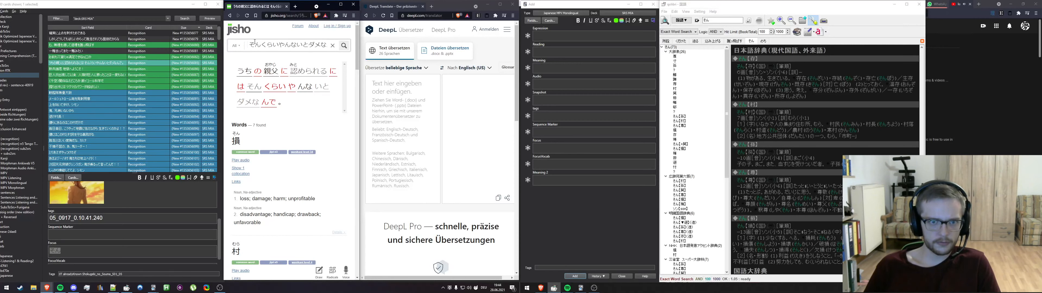
key("BackSpace")
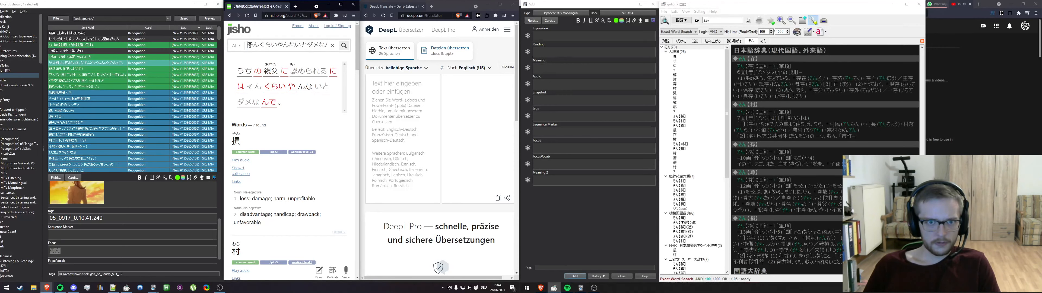
left_click(334, 18)
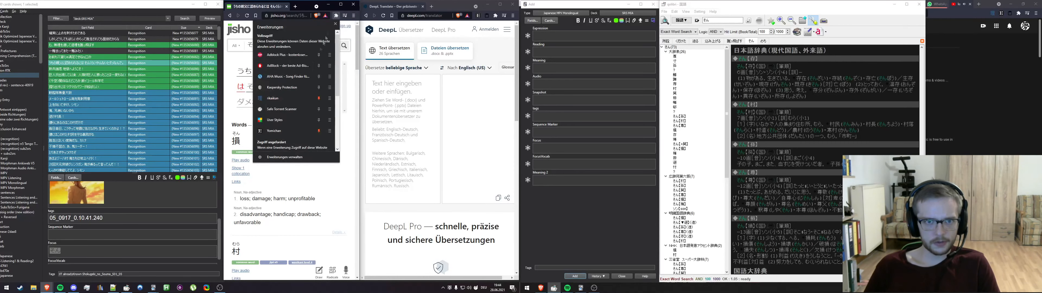
left_click(279, 98)
mouse_move(247, 45)
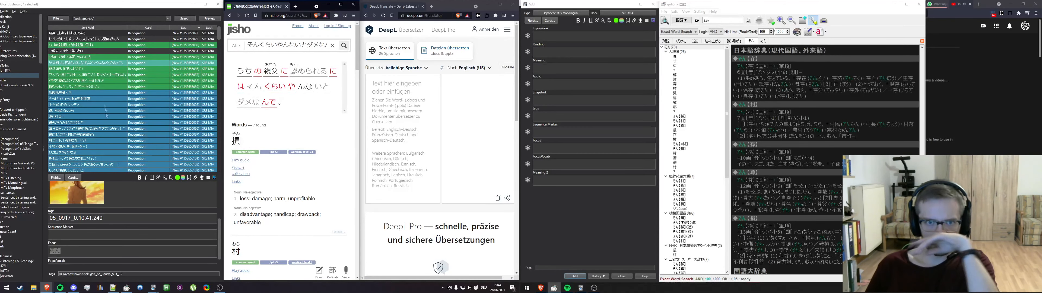
Delete the sentence note うちの親父に認められるには and move on to the Youjo Senki note 新兵諸君 地獄へようこそ!, filling its Reading
right_click(68, 62)
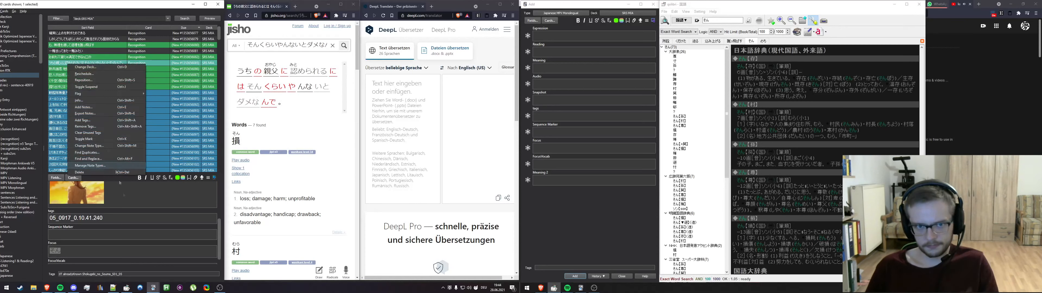
left_click(78, 173)
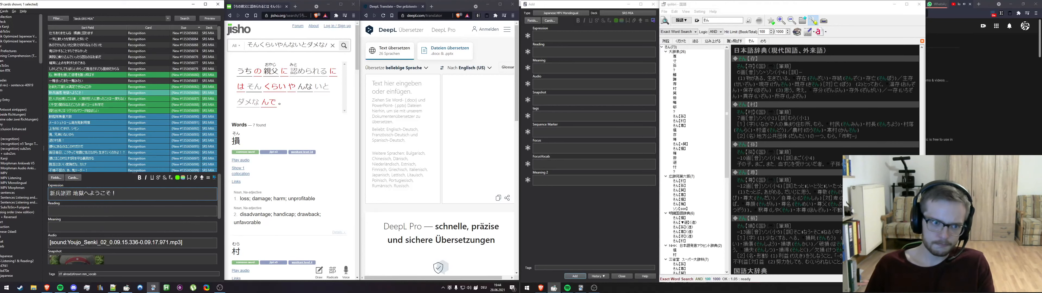
left_click(70, 229)
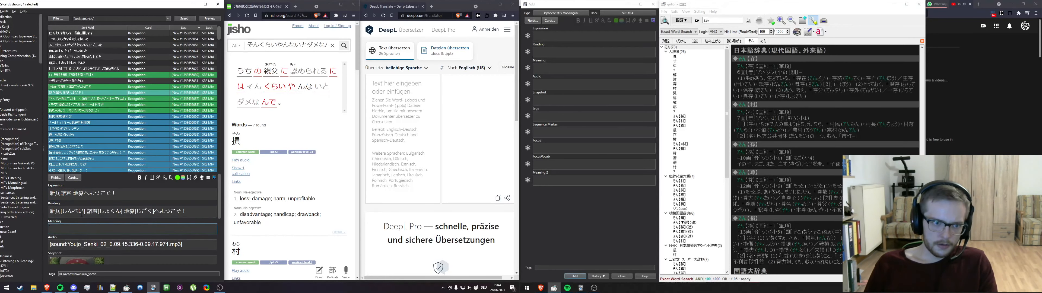
Copy 諸君[しょくん] from the sentence note's Reading into its Meaning field
left_click_drag(86, 211, 123, 211)
key("ctrl+c")
left_click(108, 228)
key("ctrl+v")
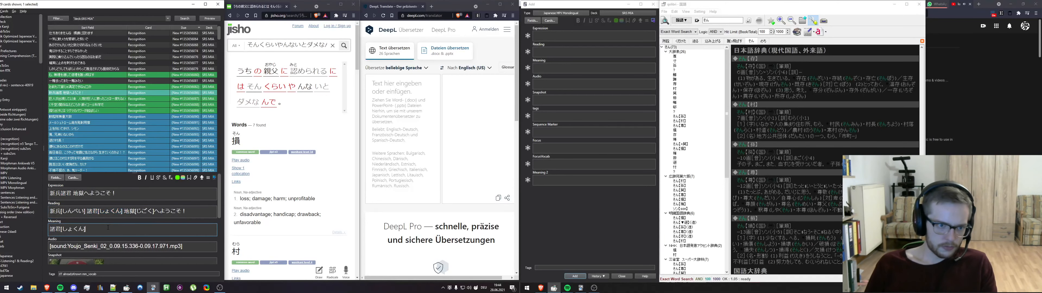
Look up 諸君 from the Meaning field in the offline Japanese dictionaries
double_click(55, 229)
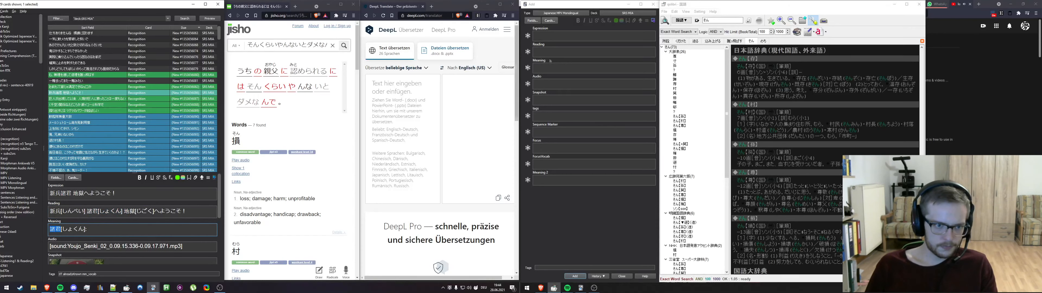
left_click(716, 20)
key("ctrl+a")
key("ctrl+v")
key("Return")
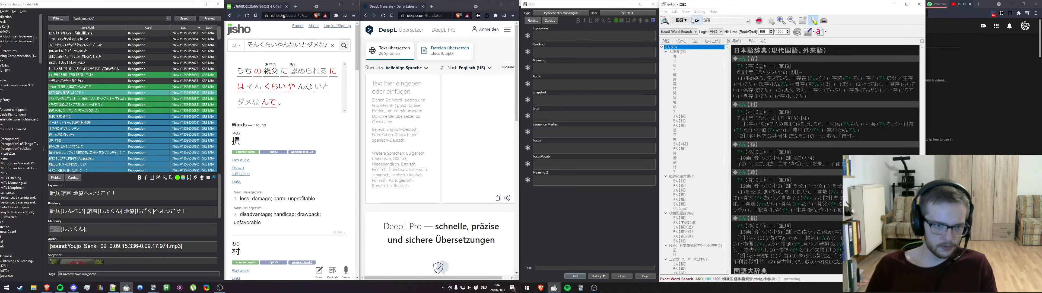
Copy the example 「クラスの―によろしく」 from the first dictionary's 諸君 entry into the new note's Expression field
left_click_drag(737, 66, 900, 73)
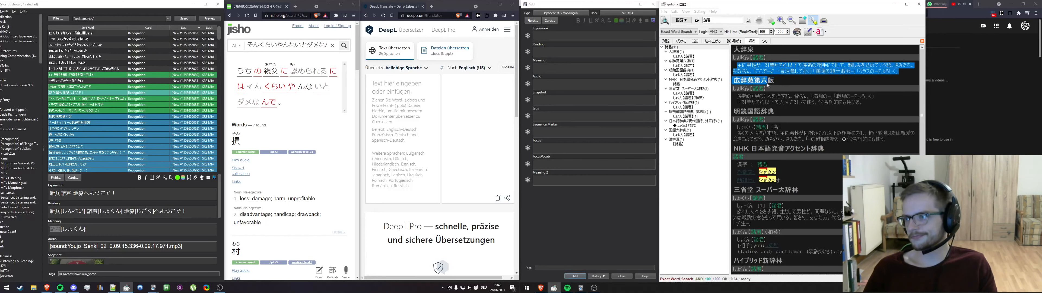
left_click(744, 77)
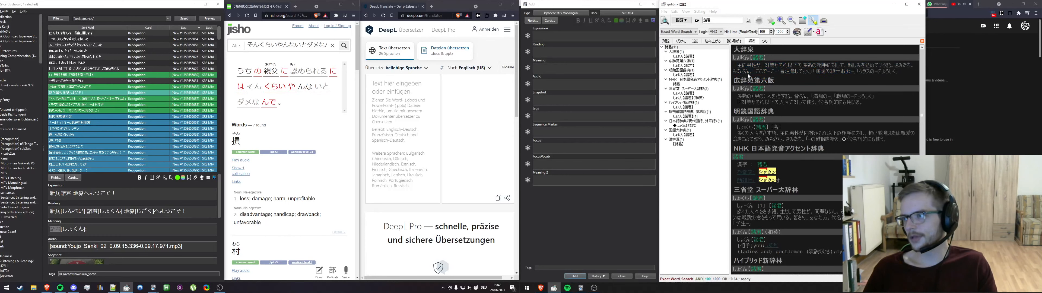
left_click_drag(737, 66, 775, 75)
left_click(764, 68)
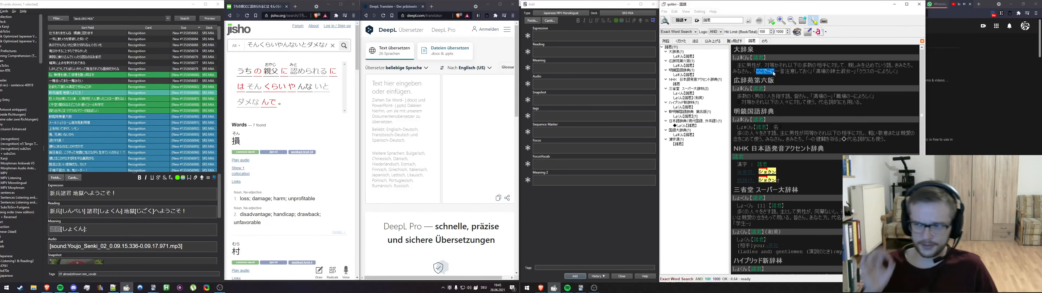
left_click_drag(774, 74, 898, 75)
left_click(850, 73)
left_click(886, 71)
key("ctrl+c")
left_click(594, 36)
key("ctrl+v")
Insert the 諸君 definition, from 主に男性が through みなさん。, directly before the example in the new note's Expression
left_click(765, 75)
mouse_move(738, 65)
left_mouse_down()
mouse_move(915, 66)
mouse_move(740, 73)
mouse_move(752, 72)
left_mouse_up()
left_click(534, 35)
key("Return")
key("Return")
key("ctrl+v")
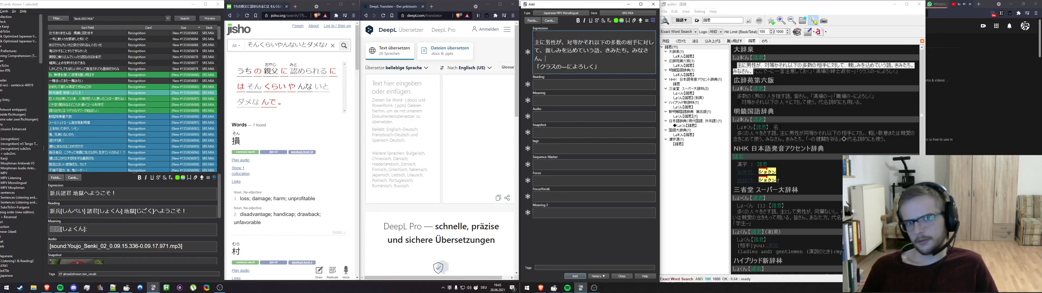
key("BackSpace")
Add the headword 諸君 from the sentence note above the definition and apply the highlight text colour to it
left_click(94, 233)
left_click_drag(62, 230, 45, 232)
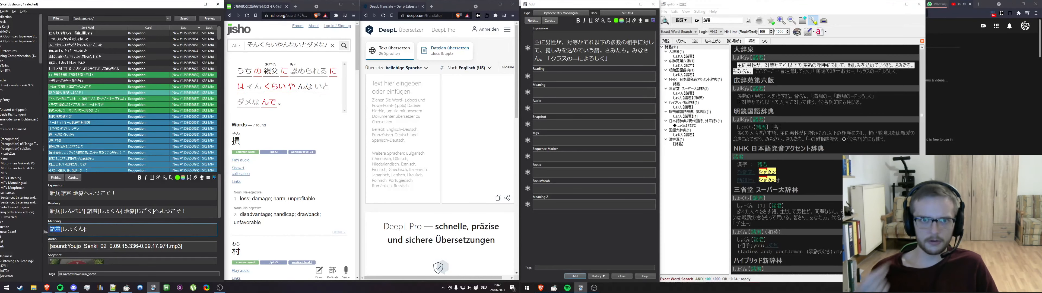
left_click(551, 34)
key("ctrl+v")
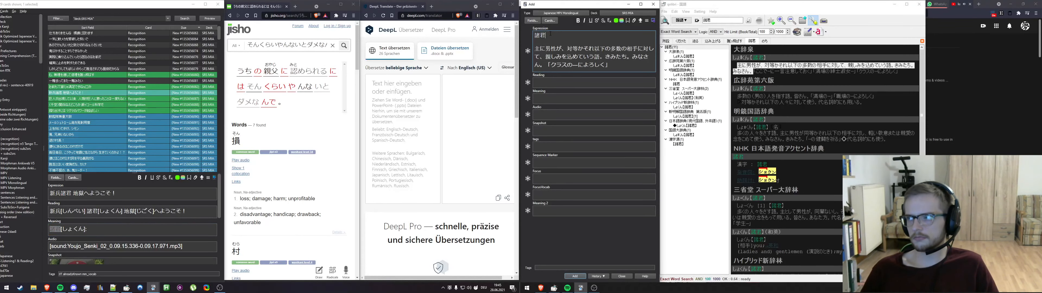
left_click_drag(546, 36, 539, 49)
key("F7")
left_click(562, 56)
left_click(568, 48)
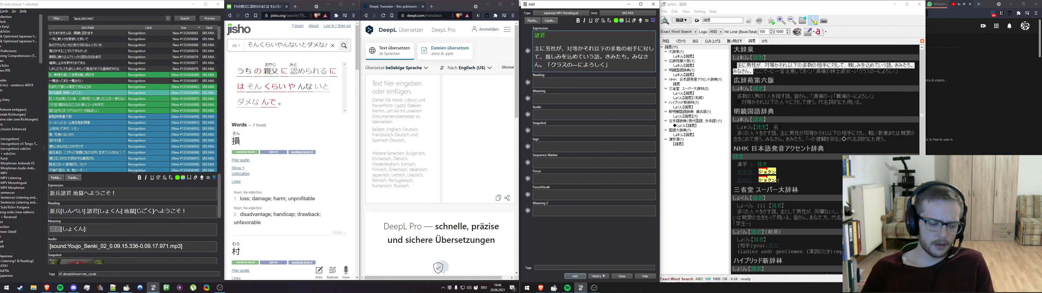
Look up the definition's phrase 親しみを込めていう語 on Jisho
left_click_drag(589, 49, 643, 48)
left_click(605, 48)
left_click(643, 48)
left_click_drag(545, 57, 600, 57)
left_click(333, 45)
key("ctrl+v")
left_click(345, 46)
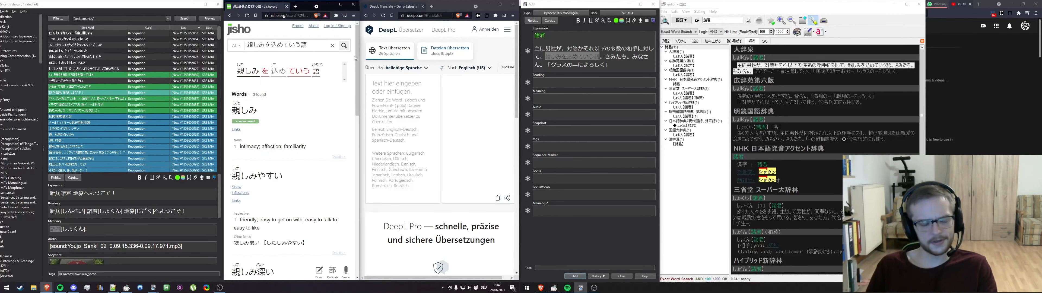
Highlight 親しみ in the definition with the text colour and generate the new note's Reading from the Expression
left_click(605, 57)
left_click_drag(544, 61, 564, 57)
key("F7")
left_click(578, 65)
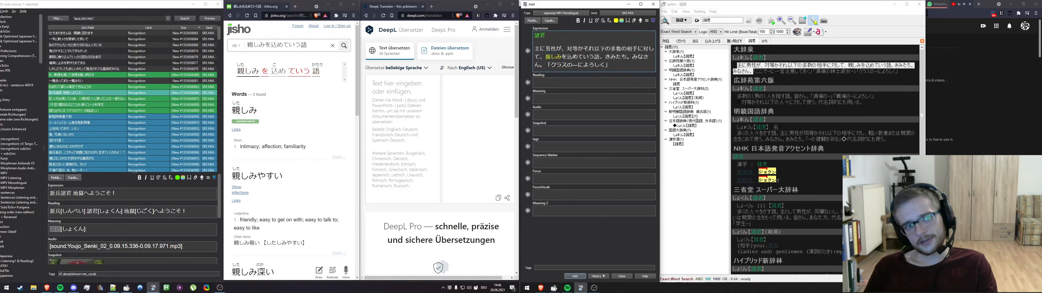
key("Tab")
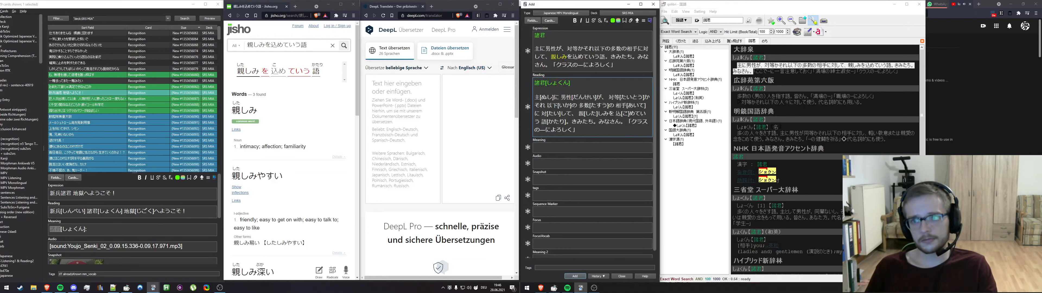
Copy the headword 親[した]しみ from the new note's Reading into its Meaning and add a colon after it
left_click_drag(579, 115, 609, 115)
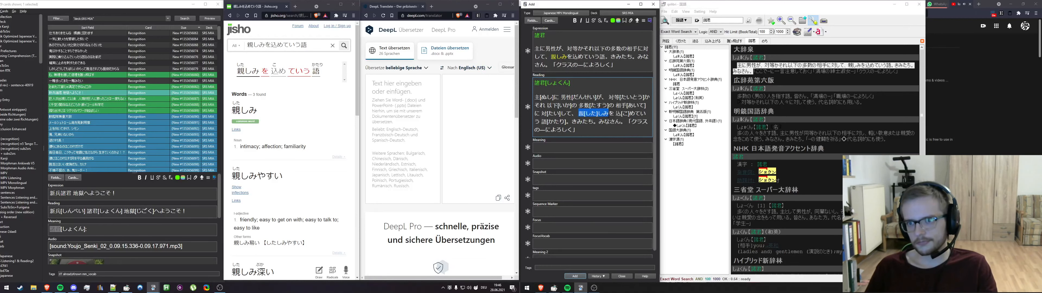
left_click(571, 146)
key("ctrl+v")
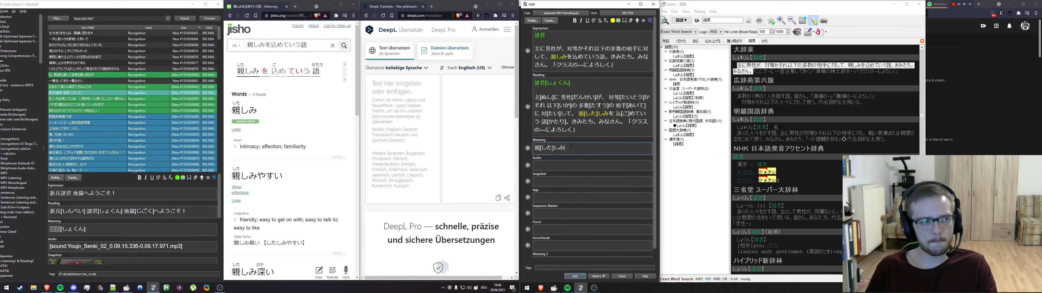
type(":")
Look up 親しみ from the new note's Expression in the monolingual dictionary
left_click_drag(551, 56, 567, 56)
key("ctrl+c")
left_click(697, 20)
key("ctrl+v")
key("Return")
left_click_drag(737, 66, 787, 70)
left_click(767, 65)
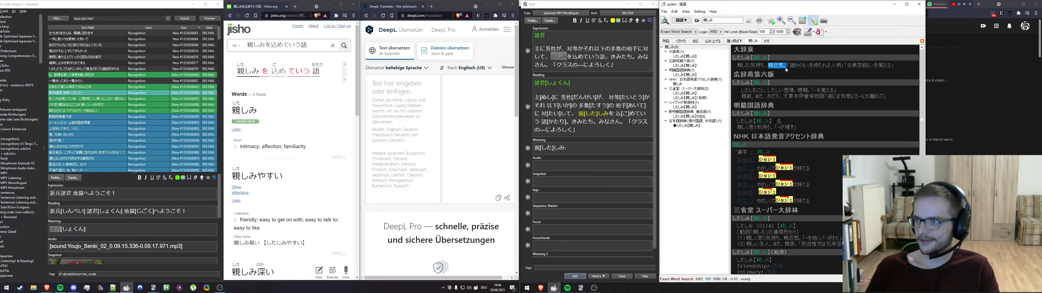
left_click(787, 65)
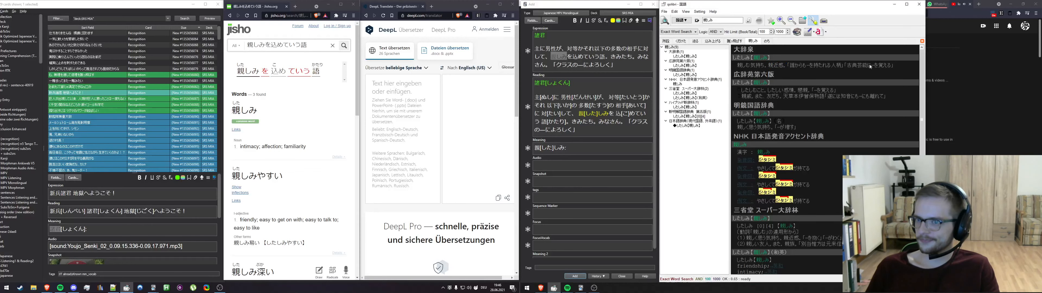
Add the dictionary definition 親近感。 after 親[した]しみ: in the new note's Meaning and apply the highlight text colour to the headword
left_click_drag(767, 66, 787, 69)
left_click(578, 154)
key("ctrl+v")
left_click_drag(567, 148, 507, 148)
key("F7")
left_click(612, 153)
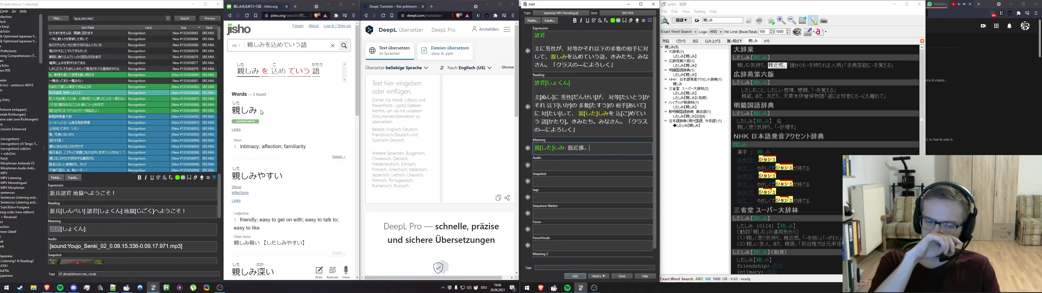
Copy the Jisho gloss intimacy; affection; familiarity into the new note's Meaning 2
left_click_drag(240, 147, 306, 147)
left_click(624, 154)
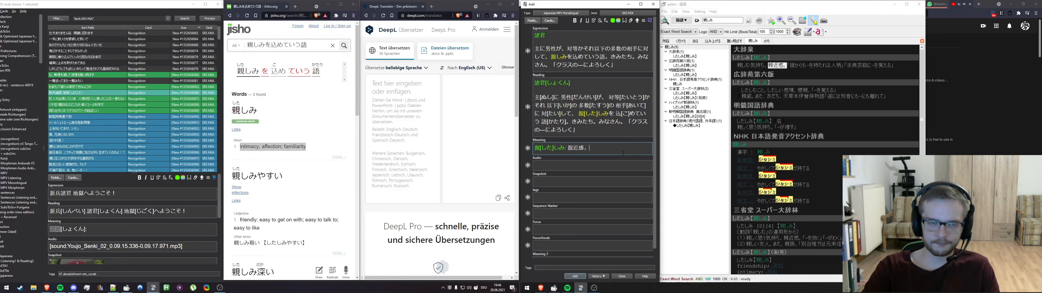
key("Tab")
key("Tab")
key("Tab")
key("Tab")
key("Tab")
key("Tab")
key("Tab")
key("ctrl+v")
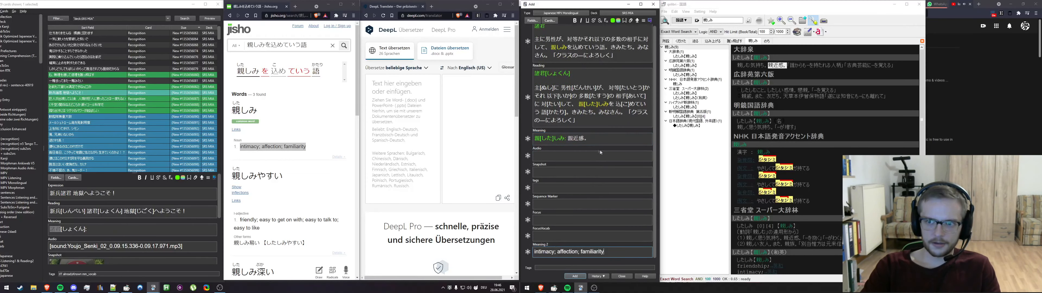
Place the headword 親[した]しみ: before the English gloss in Meaning 2 and apply the highlight text colour to it
left_click_drag(566, 138, 534, 139)
key("ctrl+c")
left_click(534, 252)
key("ctrl+v")
left_click_drag(567, 252, 471, 254)
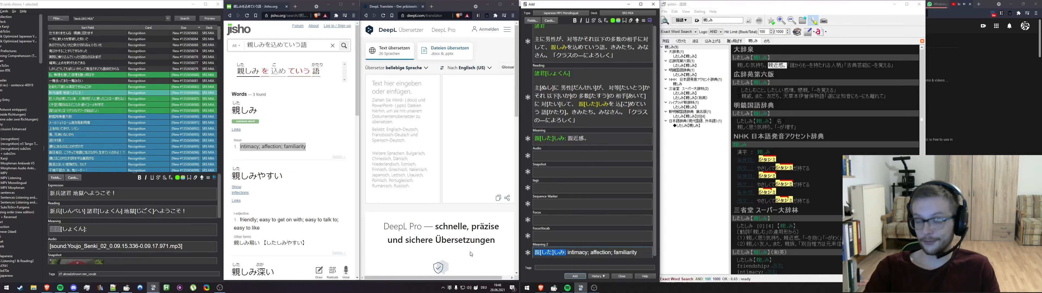
left_click(618, 235)
Copy the 諸君 definition with readings into the sentence note's Meaning after its headword, and add the new note to the collection
left_click(609, 138)
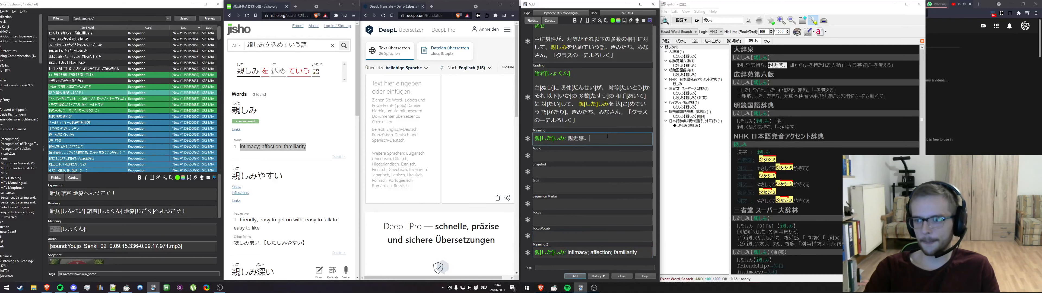
scroll(603, 145, "up", 1)
triple_click(596, 121)
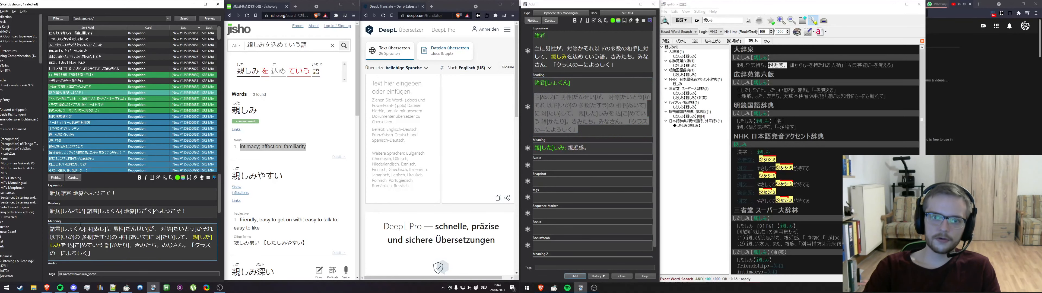
key("shift+Home")
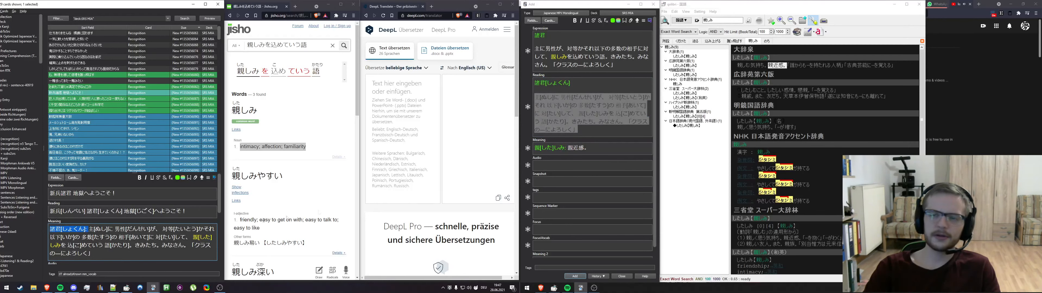
left_click(577, 114)
left_click(577, 278)
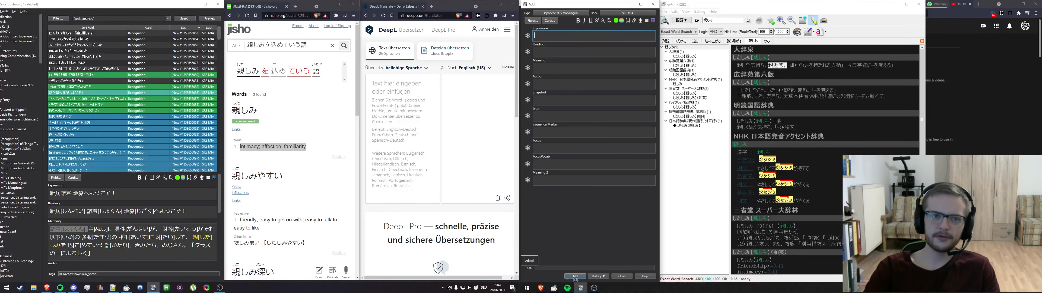
Open the sentence note 巨人が出現して以来 and examine the back of its card in the card preview
left_click(106, 99)
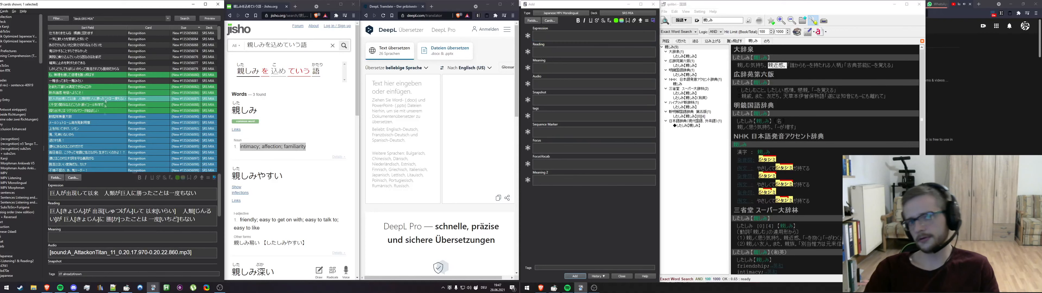
left_click_drag(67, 194, 199, 194)
left_click(77, 193)
left_click(77, 193)
left_click(99, 194)
left_click(199, 194)
left_click(73, 178)
left_click(219, 72)
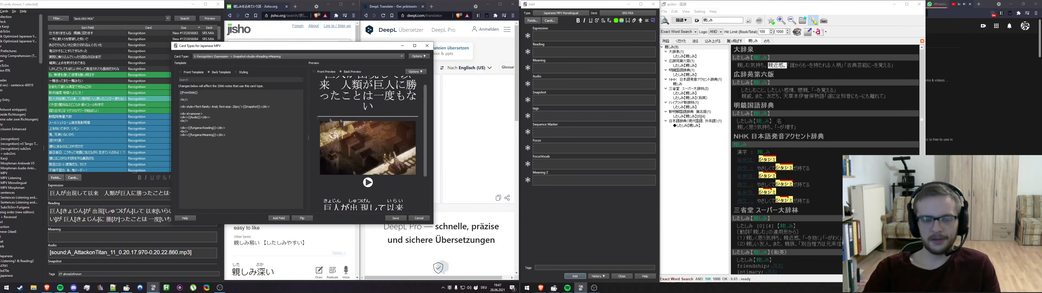
scroll(348, 122, "up", 1)
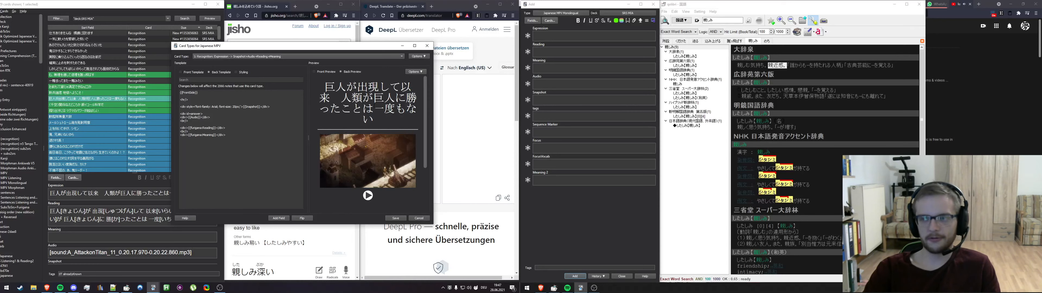
key("Escape")
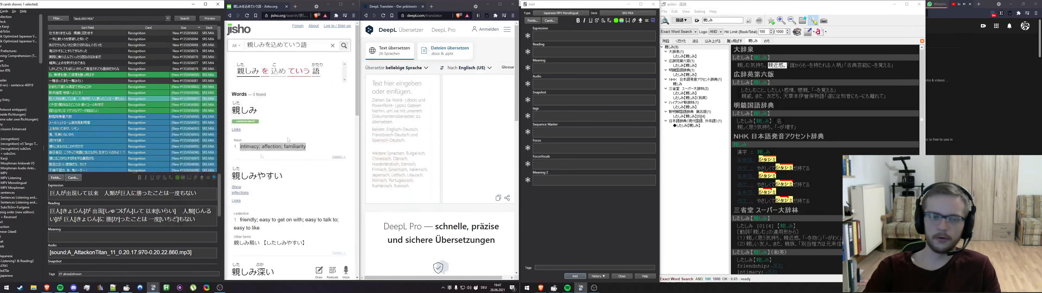
Enter the headword 出現[しゅつげん]: in the sentence note's Meaning and look up 出現 in the monolingual dictionary
left_click(102, 237)
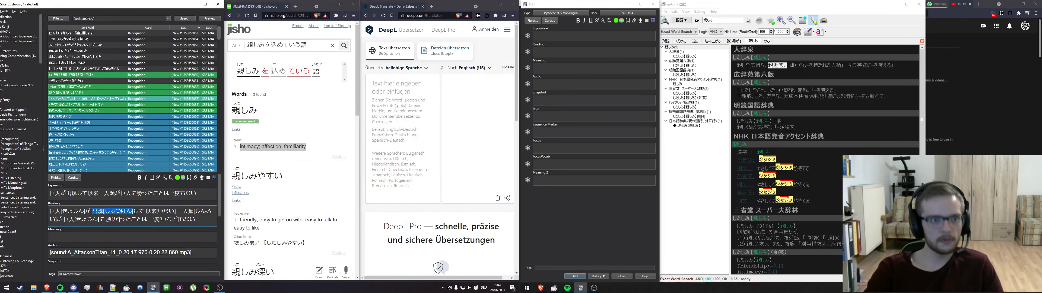
key("ctrl+v")
scroll(59, 256, "down", 4)
scroll(59, 255, "up", 4)
double_click(54, 233)
double_click(715, 20)
key("ctrl+v")
left_click(749, 21)
Copy the 出現 definition, from あらわれでること through 姿をあらわすこと, and its example 「新技術の―」 into the new note's Expression
left_click_drag(761, 66, 845, 69)
left_click(845, 69)
left_click_drag(757, 66, 912, 68)
left_click(561, 38)
key("ctrl+v")
type(".")
key("Return")
left_click_drag(759, 71, 798, 74)
key("ctrl+c")
left_click(621, 51)
key("ctrl+v")
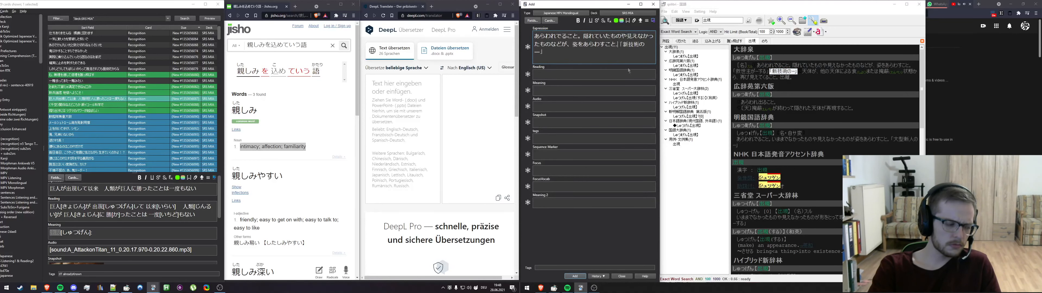
Check the remaining senses in the 出現 entry and generate the new note's Reading from the Expression
left_click(806, 78)
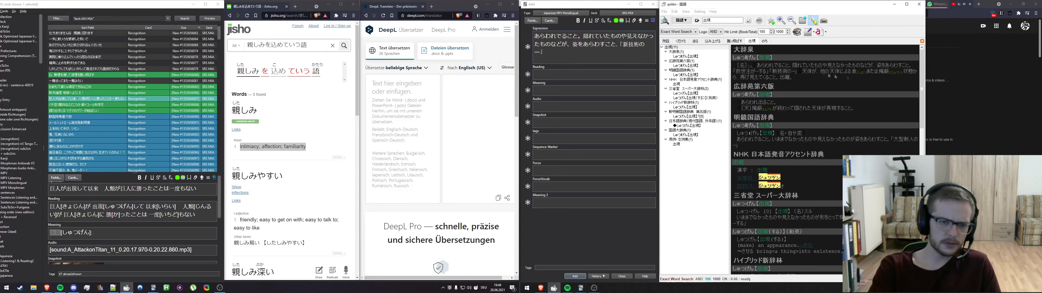
left_click_drag(737, 77, 743, 80)
left_click(743, 80)
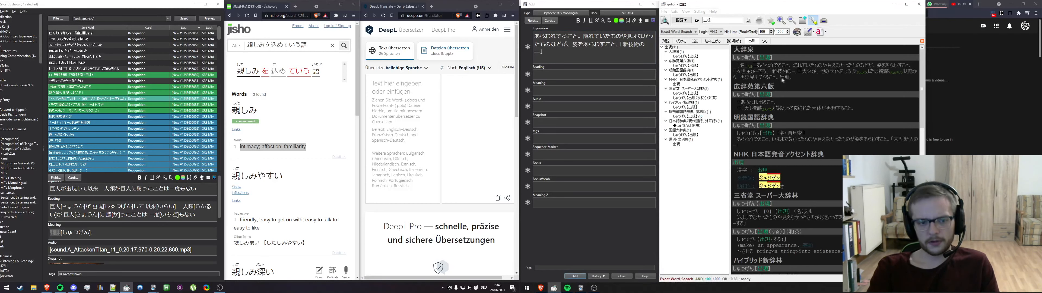
left_click(625, 56)
key("ctrl+a")
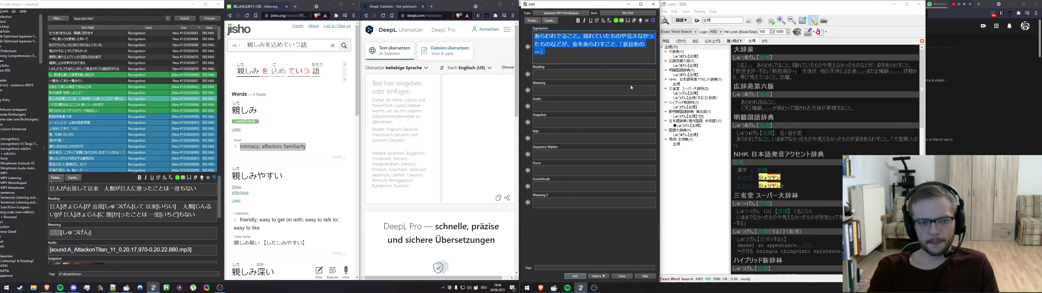
key("Tab")
key("ctrl+a")
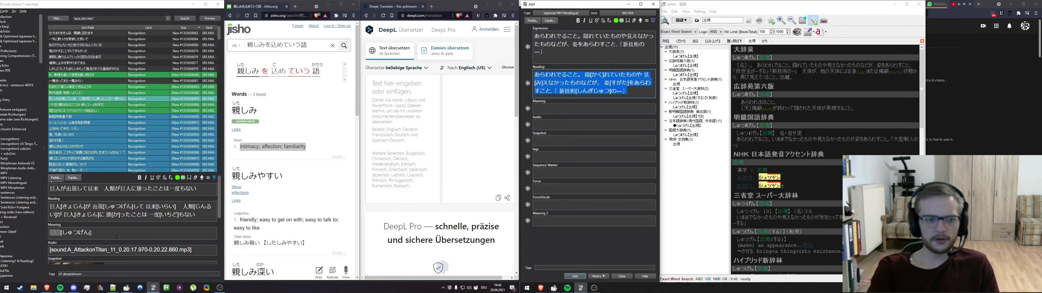
Apply the highlight text colour to 出現[しゅつげん]: in the sentence note's Meaning and paste the definition with readings after it
left_click(126, 232)
key("ctrl+a")
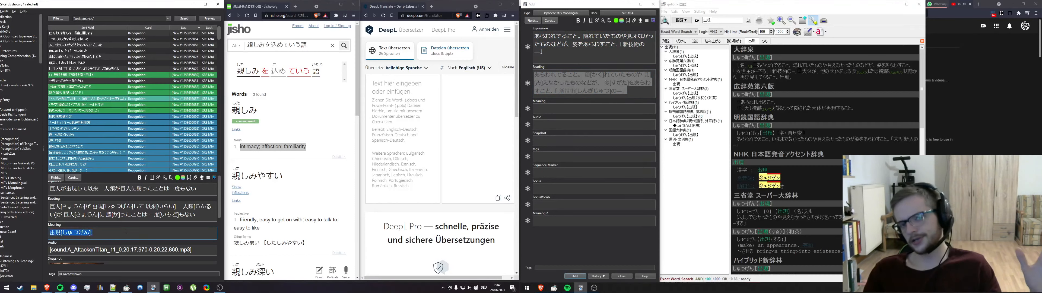
key("F7")
key("Right")
key("ctrl+v")
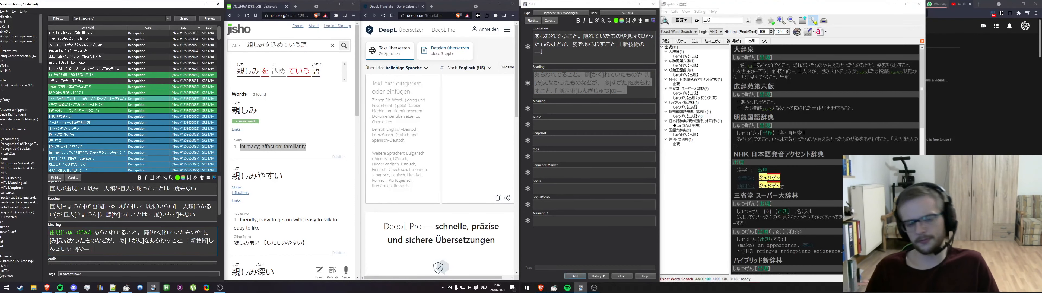
Clear the green flag from the sentence card 巨人が出現して以来
left_click(88, 100)
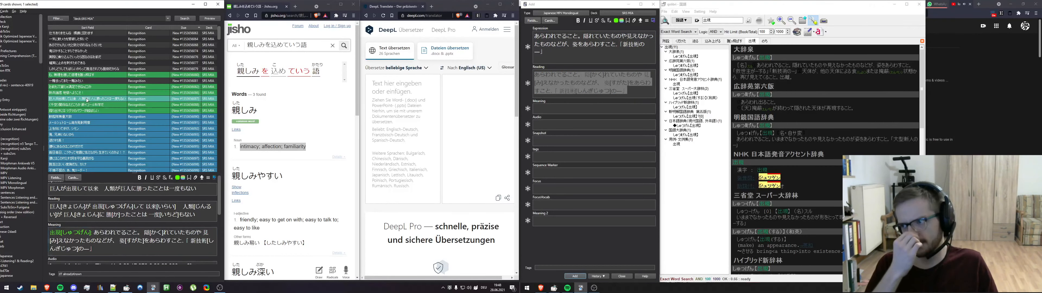
key("ctrl+3")
key("ctrl+j")
left_click(92, 95)
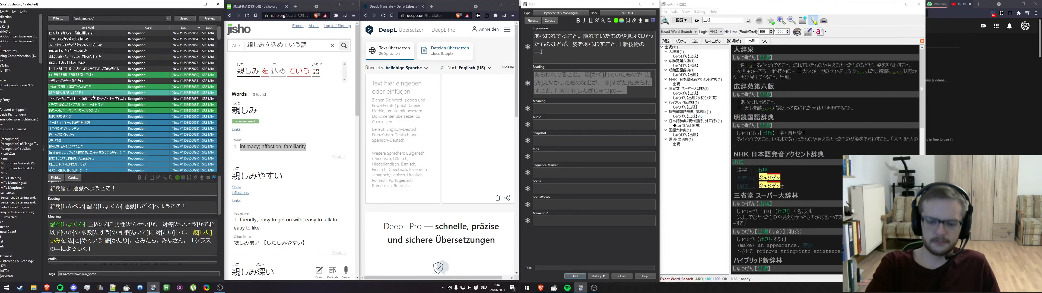
key("Down")
key("Down")
Select successive groups of cards in the list to check how many sentences are finished and how many remain
left_click(84, 99)
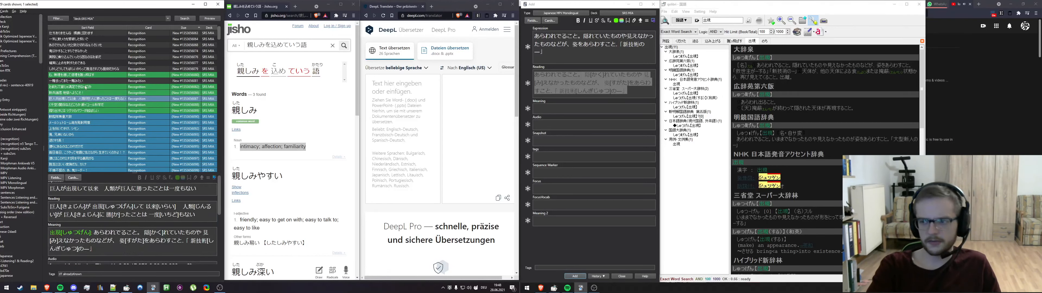
left_click(83, 81, "ctrl")
scroll(82, 83, "up", 5)
left_click(79, 122, "ctrl")
left_click_drag(80, 123, 81, 159)
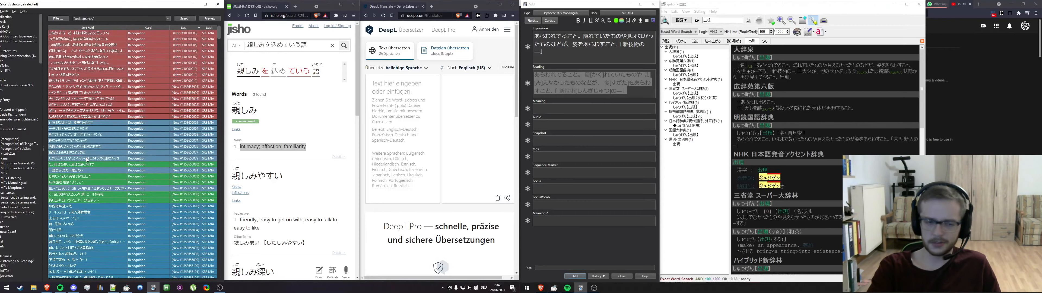
scroll(80, 162, "up", 2)
left_click_drag(104, 33, 104, 51)
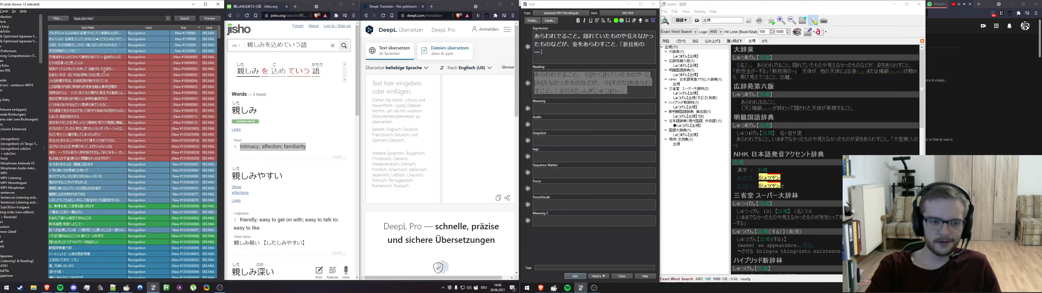
scroll(103, 57, "down", 12)
left_click_drag(105, 164, 105, 239)
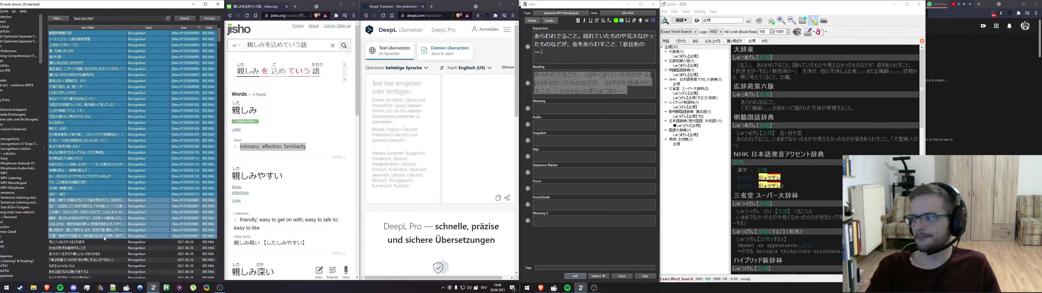
scroll(116, 199, "up", 9)
Open the sentences 敵艦隊無量大数 and メールシュトローム砲を発射用意, and toggle the green flag on the latter
left_click(115, 195)
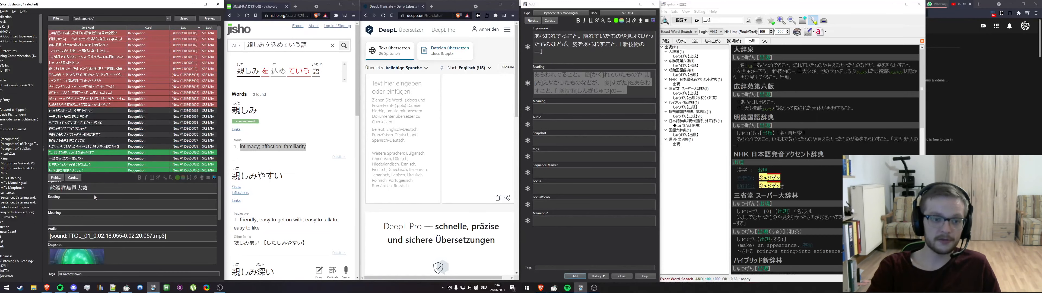
left_click(81, 164)
scroll(80, 158, "down", 1)
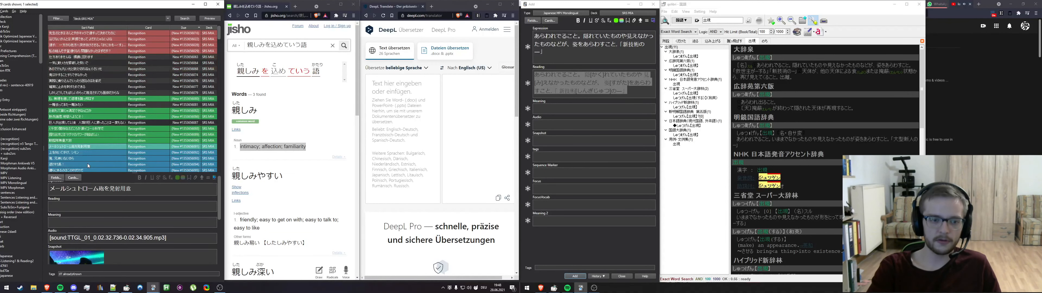
key("ctrl+3")
Remove the bracketed speaker name from the start of the Dr.Stone sentence note's Expression
left_click(82, 129)
left_click(82, 189)
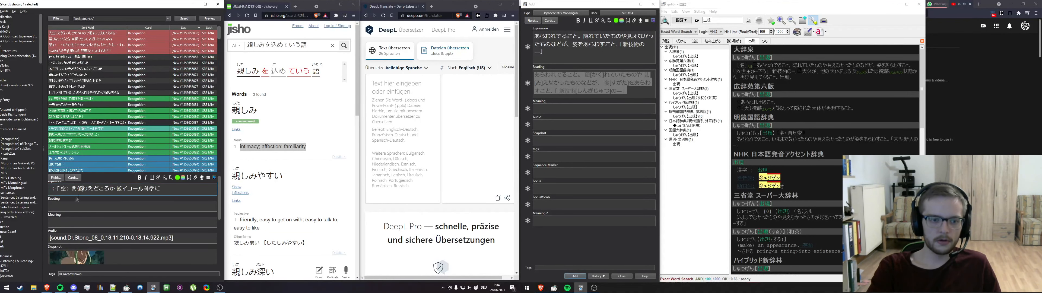
key("shift+Home")
key("BackSpace")
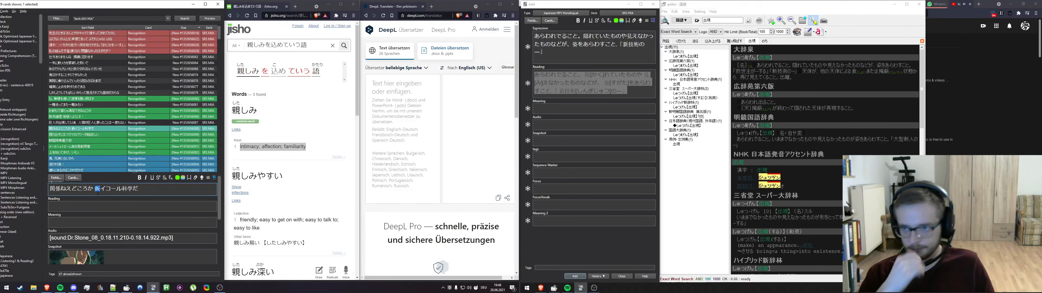
scroll(80, 217, "down", 3)
scroll(81, 218, "up", 3)
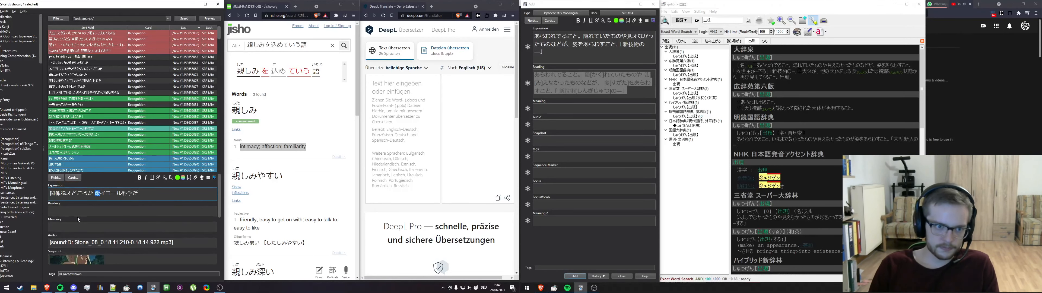
Generate the reading for the sentence 関係ねえどころか 飯イコール科学だ and check its card template preview
left_click(56, 177)
left_click(152, 93)
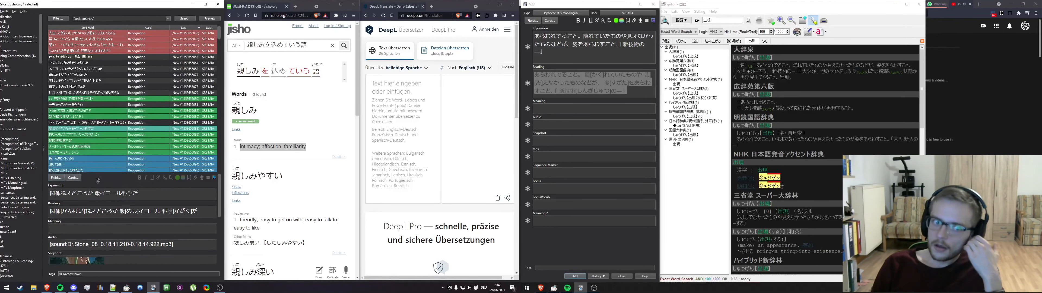
left_click(74, 178)
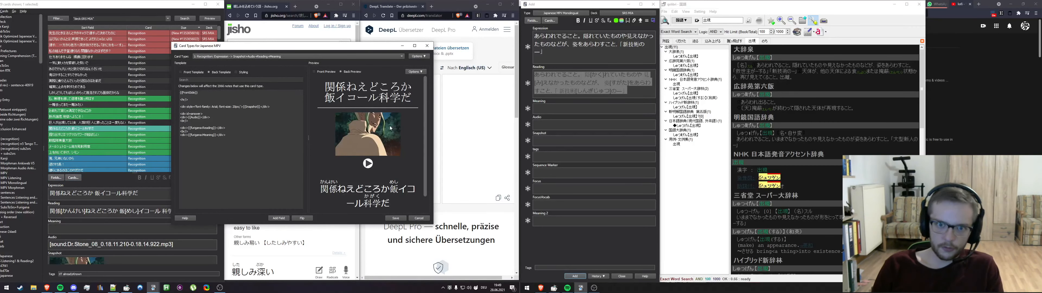
left_click(427, 46)
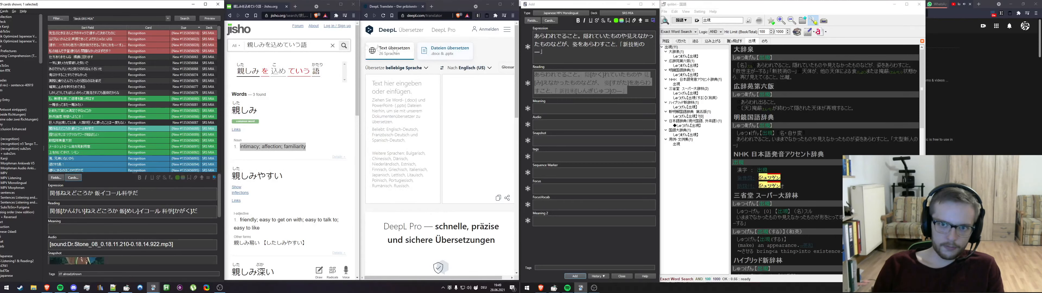
Look up 飯 on Jisho and read through its entries and compounds
left_click_drag(244, 44, 263, 41)
key("ctrl+v")
key("ctrl+a")
key("ctrl+v")
key("Return")
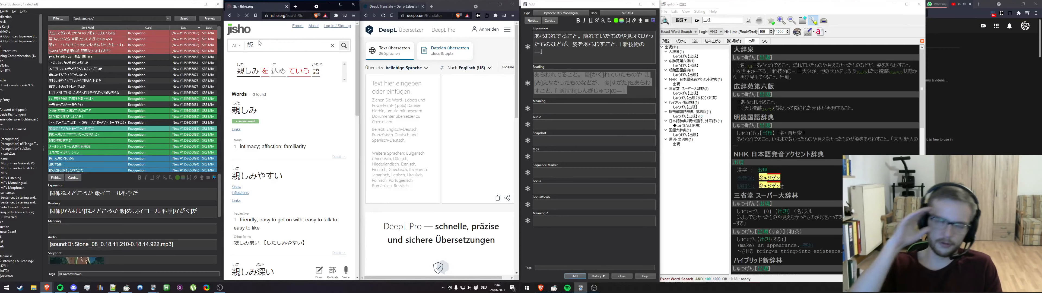
scroll(271, 146, "down", 5)
scroll(271, 147, "down", 2)
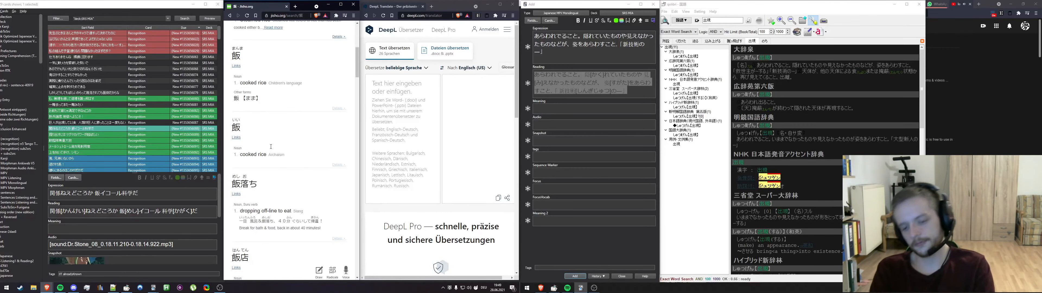
scroll(254, 167, "down", 2)
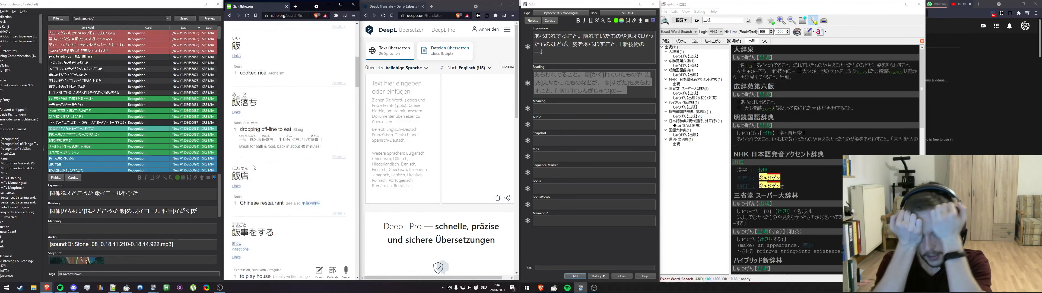
scroll(254, 166, "down", 3)
scroll(254, 165, "up", 5)
scroll(254, 165, "up", 4)
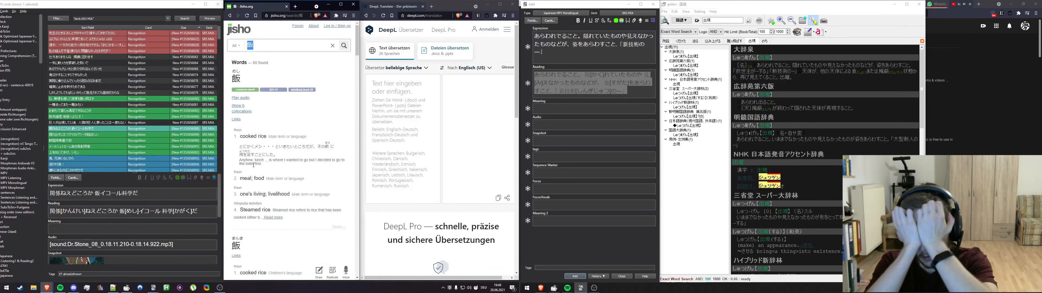
Search for 飯 in the monolingual dictionary
left_click(687, 22)
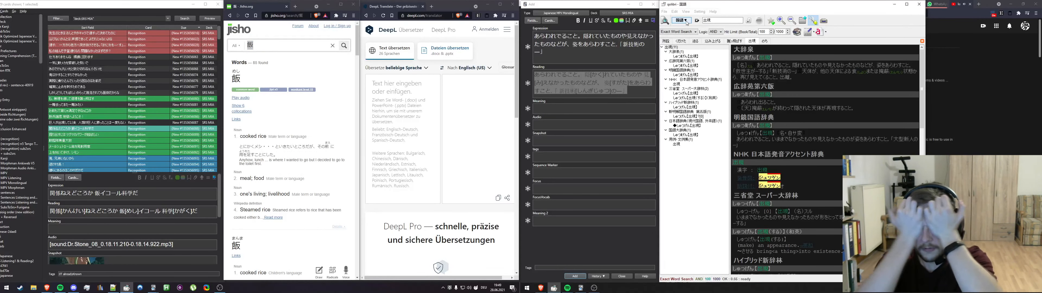
left_click(720, 19)
key("Return")
Look up ご飯 on Jisho and reduce the search back to 飯 alone
left_click_drag(261, 45, 225, 44)
key("super+space")
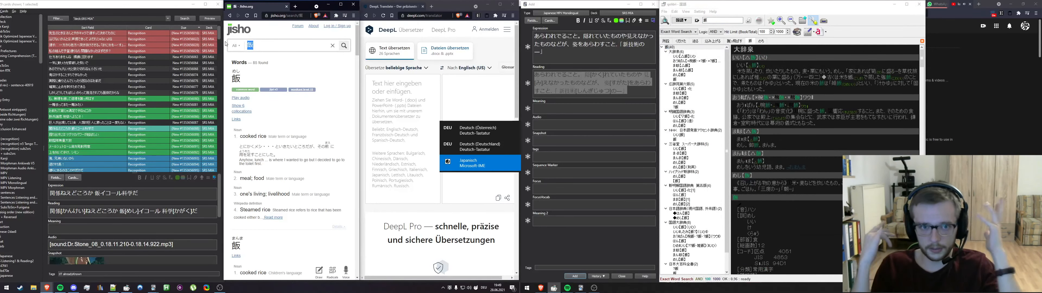
type("gohan")
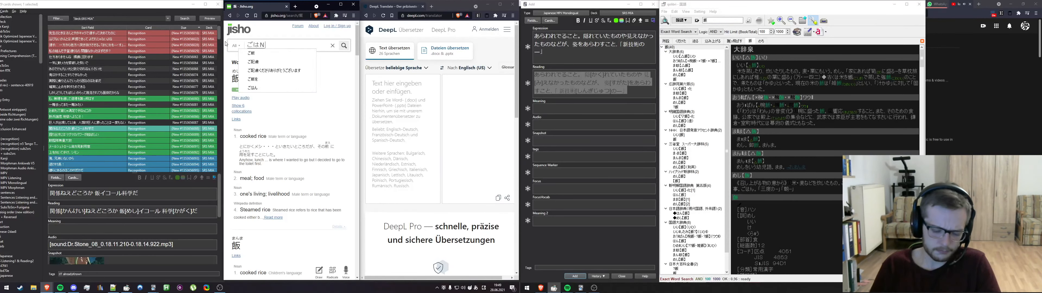
type("n")
key("space")
key("Return")
left_click(254, 44)
key("BackSpace")
key("Return")
left_click(256, 44)
Copy 飯[めし] from the sentence note's Reading into its Meaning field, followed by a colon
left_click(137, 229)
left_click_drag(119, 211, 138, 212)
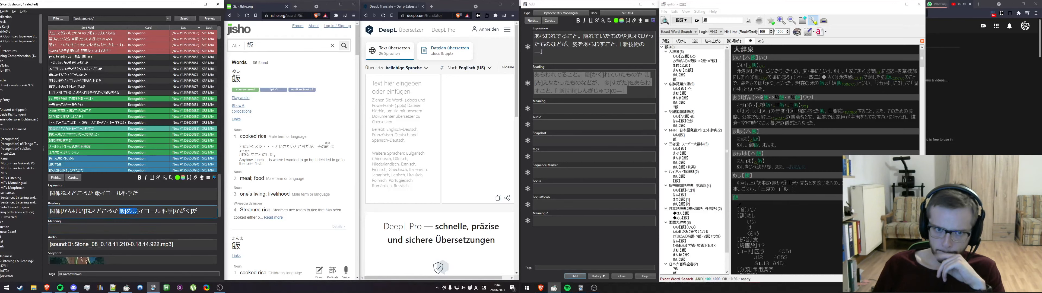
key("ctrl+c")
left_click(115, 230)
key("ctrl+v")
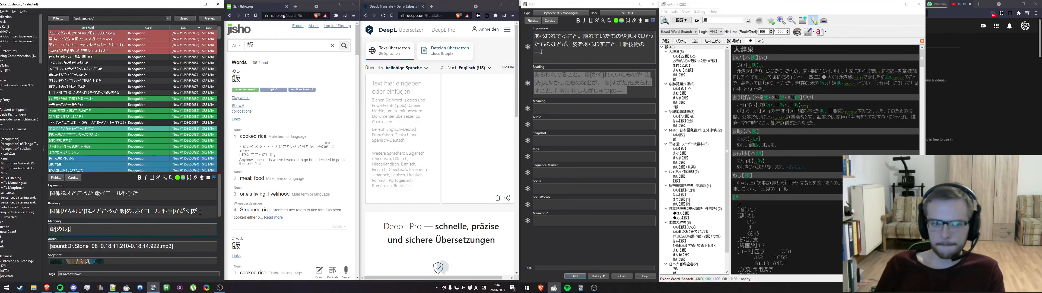
key("super+space")
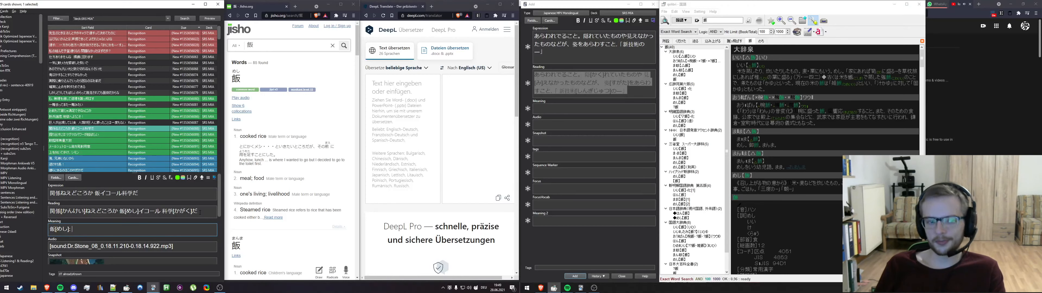
Replace the new monolingual note's Expression with the 大辞泉 definition 米・麦などを炊いたもの。ごはん。 and clear its Reading
left_click(738, 58)
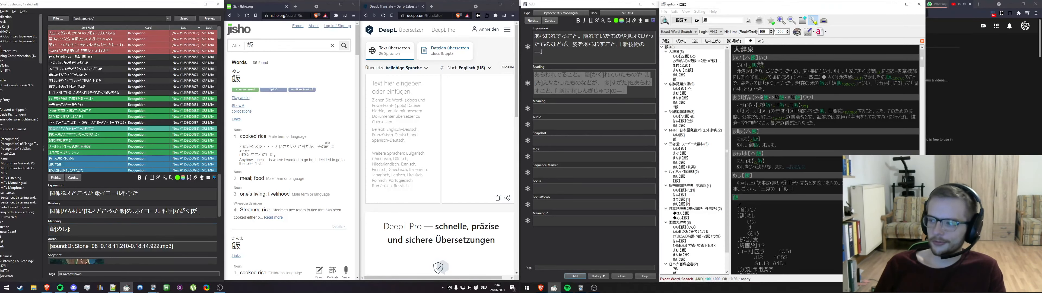
scroll(748, 84, "down", 1)
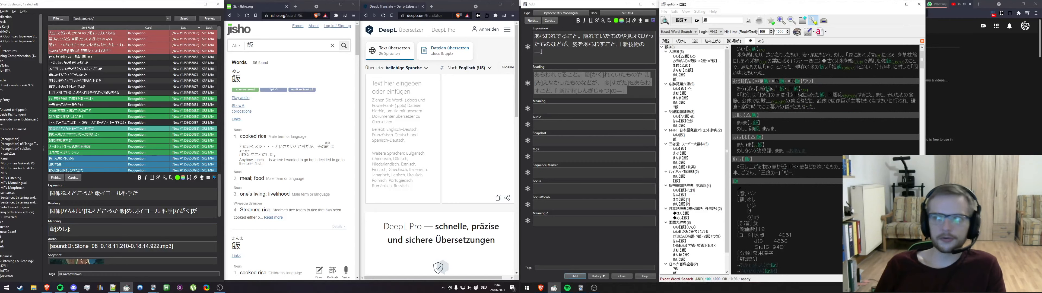
scroll(755, 109, "down", 1)
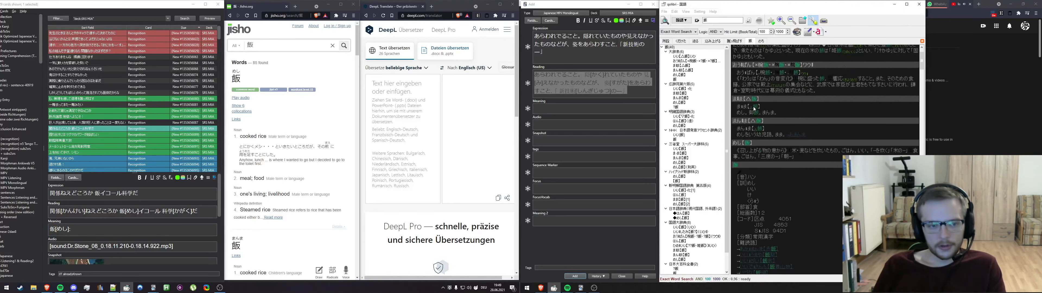
triple_click(792, 152)
left_click_drag(792, 152, 858, 151)
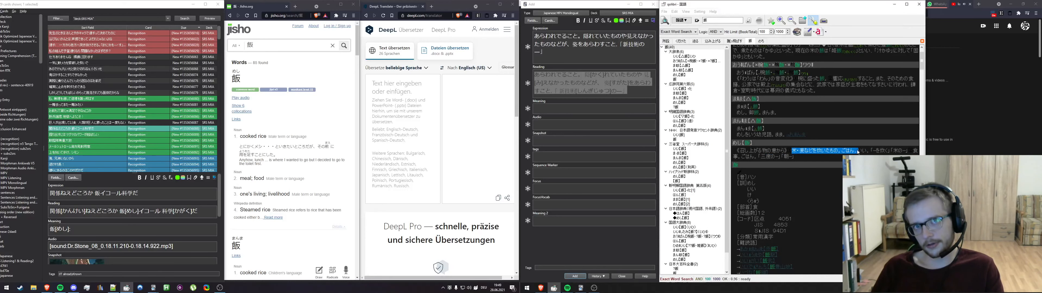
key("ctrl+c")
left_click(603, 49)
key("ctrl+a")
key("ctrl+v")
left_click(612, 75)
key("ctrl+a")
key("BackSpace")
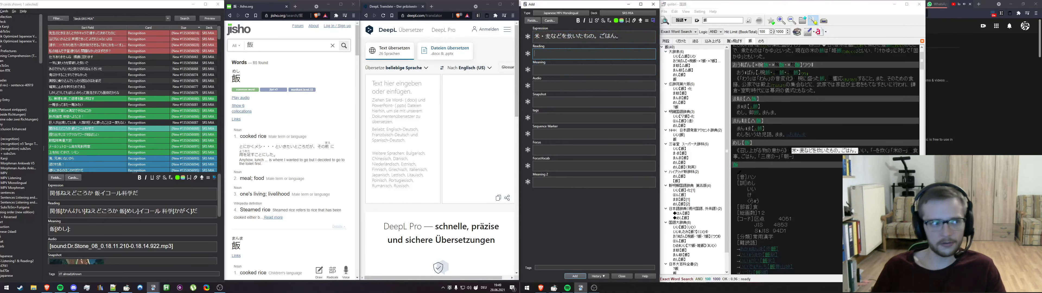
Append the second sense 食事。ごはん。「三度の―」「朝―」 to the new note's Expression and generate its Reading
left_click(788, 135)
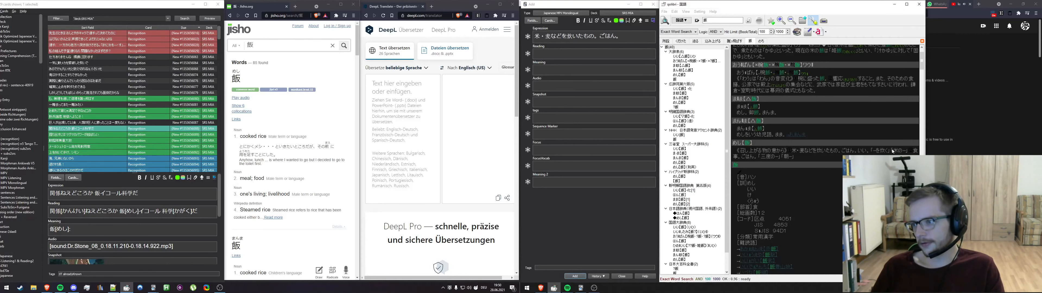
left_click_drag(914, 151, 797, 163)
key("ctrl+c")
left_click(631, 37)
key("ctrl+v")
left_click(598, 79)
key("ctrl+a")
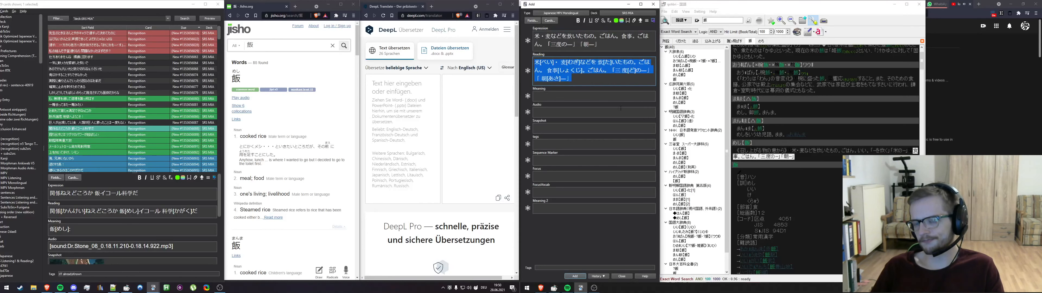
Look up 米 on Jisho and copy the reading こめ from its rice entry
left_click(528, 71)
left_click_drag(541, 63, 309, 55)
left_click(280, 48)
key("ctrl+a")
key("ctrl+v")
key("Return")
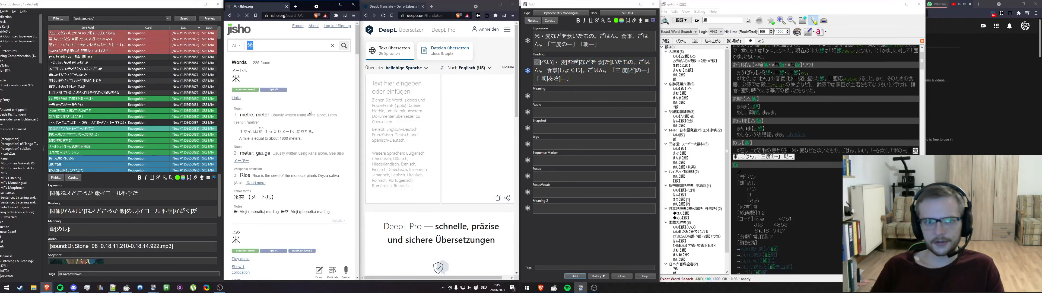
scroll(307, 113, "down", 3)
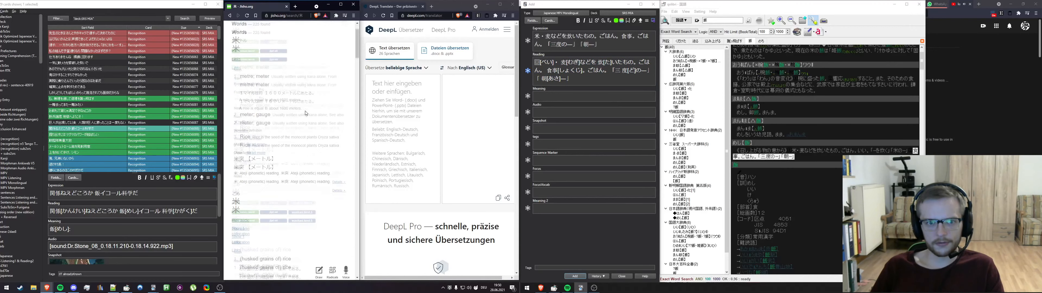
left_click_drag(242, 124, 233, 124)
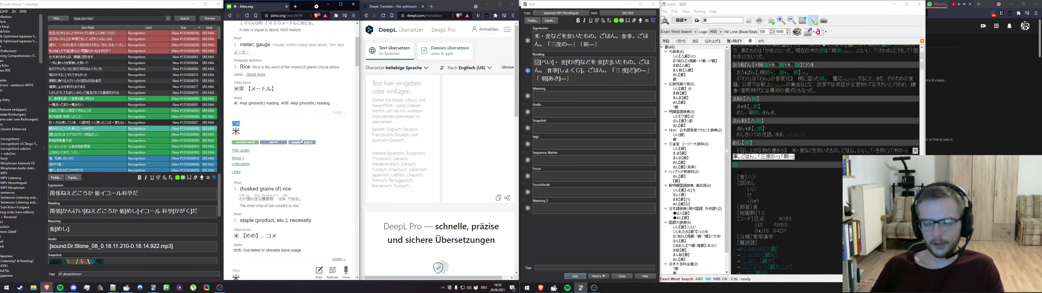
scroll(301, 142, "down", 2)
scroll(302, 141, "up", 3)
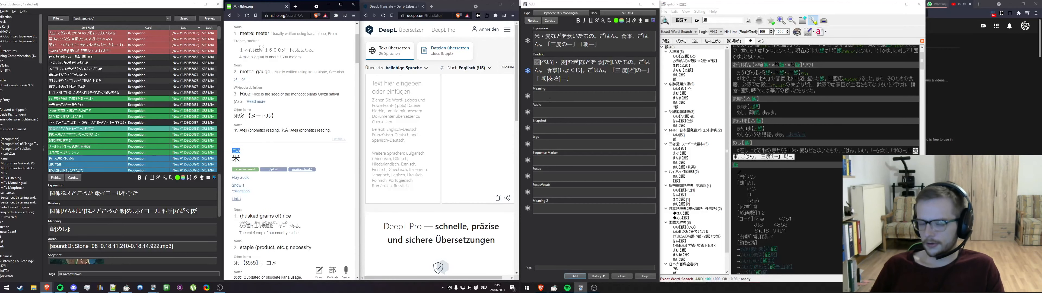
Replace the reading of 米 with こめ in the new note's Reading and select the whole field
left_click_drag(554, 62, 541, 62)
key("ctrl+v")
key("ctrl+a")
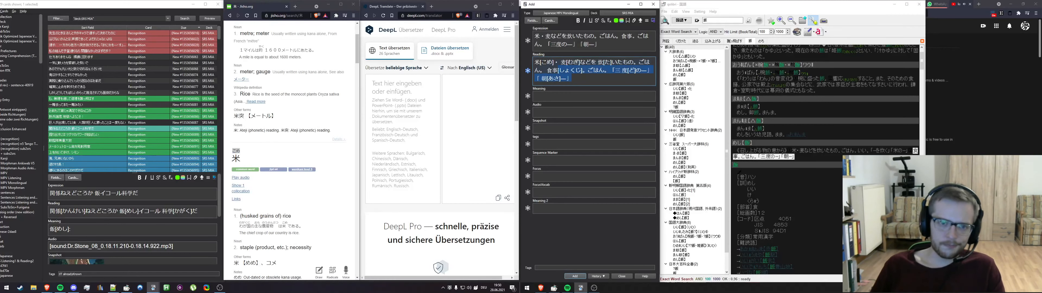
left_click(540, 131)
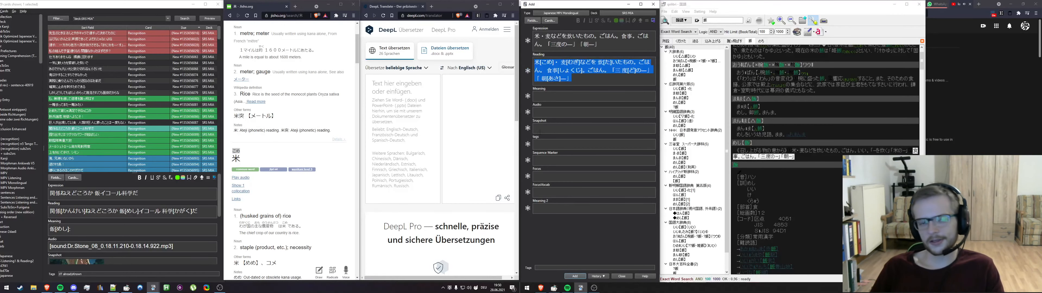
Colour the headword 飯[めし] green in the sentence note's Meaning and paste the definition with readings after it
left_click_drag(111, 225, 40, 234)
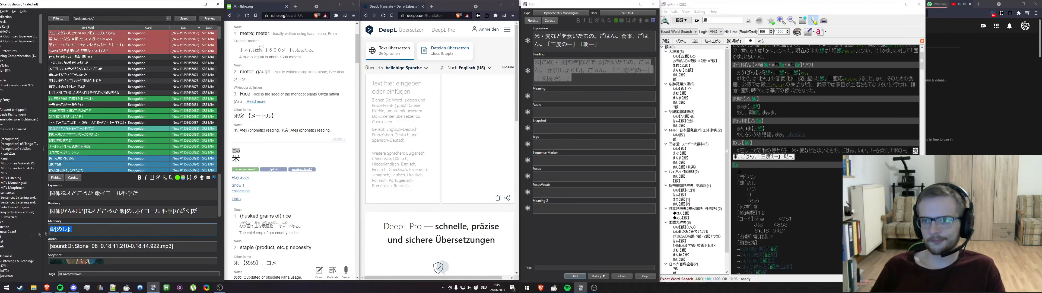
left_click(108, 230)
key("ctrl+v")
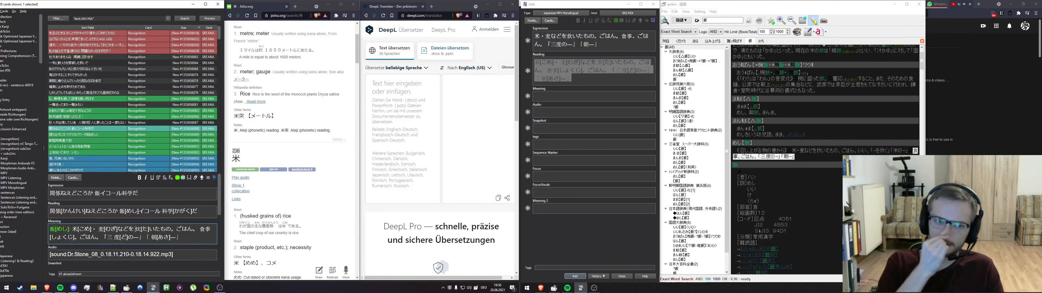
Toggle the green flag on the 飯 sentence card and open the sentence 掘り出すには マグマのパワーが超欲しい
left_click(104, 129)
key("ctrl+3")
left_click(103, 134)
Generate the sentence's reading and copy the headword 掘り出す with its furigana into the Meaning field
left_click(68, 196)
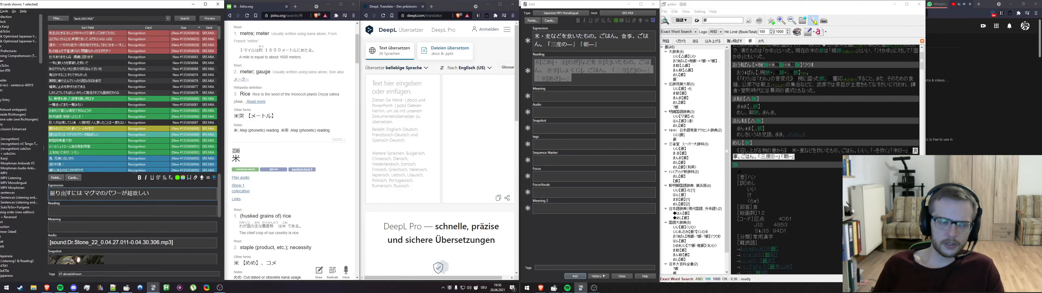
left_click(71, 210)
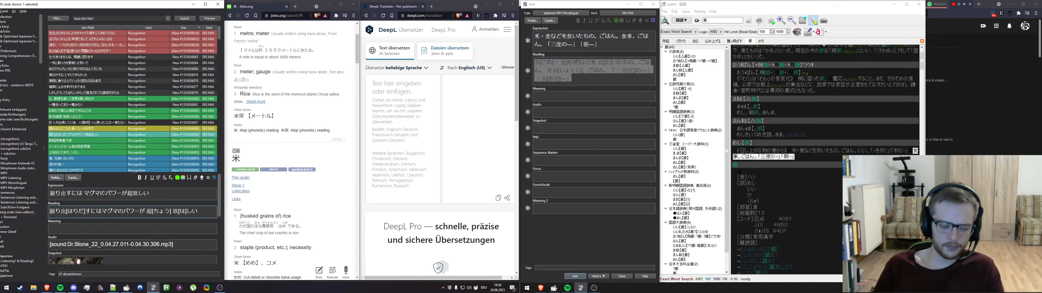
mouse_move(56, 212)
left_mouse_down()
mouse_move(91, 212)
mouse_move(55, 211)
left_mouse_up()
key("ctrl+c")
left_click(87, 229)
key("ctrl+v")
key("ctrl+v")
scroll(83, 245, "down", 3)
scroll(91, 235, "up", 3)
Copy 掘り出す from the sentence's Expression and search for it in the monolingual dictionary
left_click_drag(50, 193, 71, 194)
left_click(712, 22)
key("ctrl+a")
key("ctrl+v")
key("Return")
Replace the new monolingual note's Expression with 掘り出す and clear its Reading
left_click(607, 41)
key("ctrl+a")
key("ctrl+v")
key("Tab")
key("ctrl+a")
key("Delete")
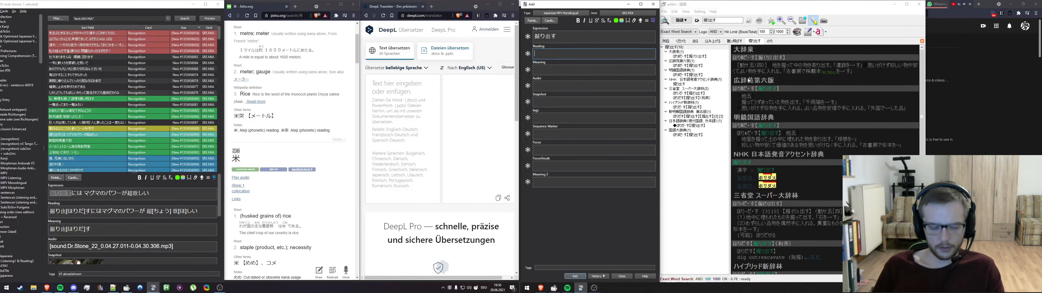
Add the 大辞泉 definition of 掘り出す, including the example 「遺跡を―・す」, beneath the headword in the new note's Expression
mouse_move(774, 66)
left_mouse_down()
mouse_move(917, 69)
mouse_move(737, 74)
mouse_move(781, 75)
left_mouse_up()
key("ctrl+c")
left_click(606, 39)
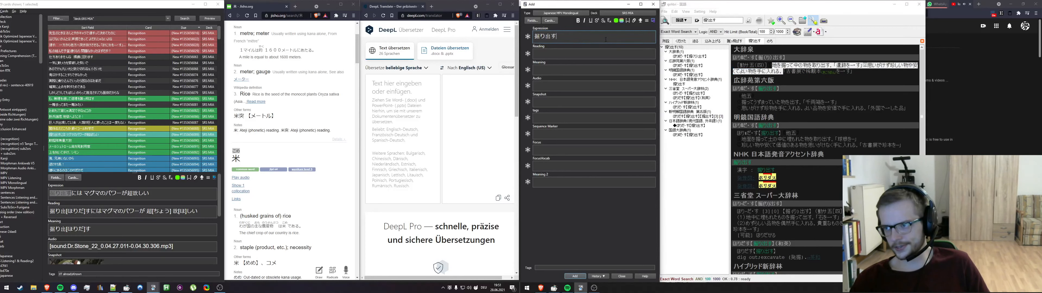
key("ctrl+v")
key("BackSpace")
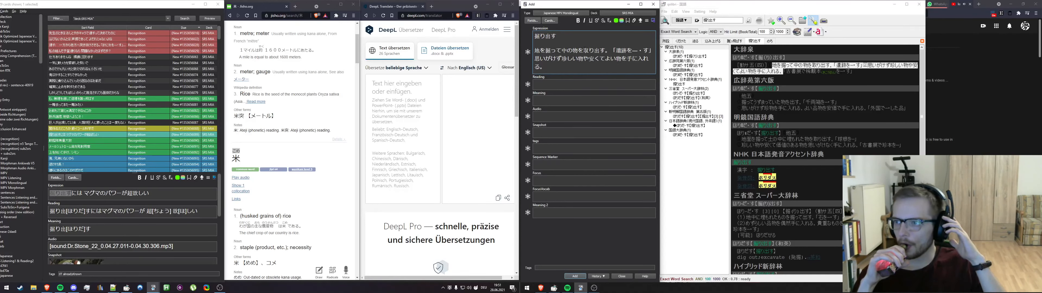
Colour 遺跡 yellow in the example phrase of the new note's Expression
left_click_drag(615, 50, 628, 51)
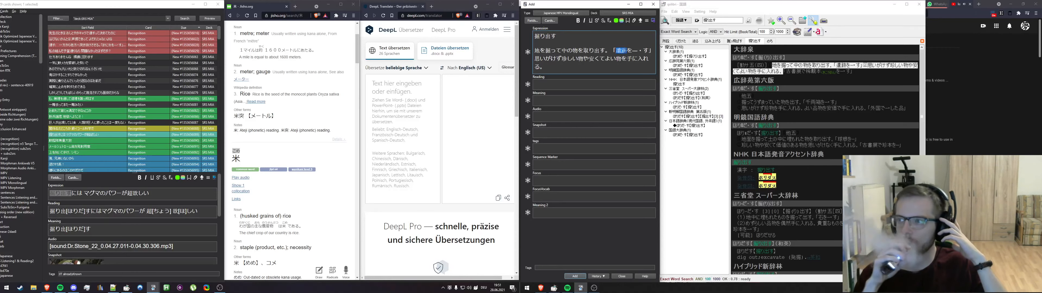
scroll(261, 37, "up", 3)
double_click(251, 45)
key("ctrl+v")
left_click(607, 38)
left_click(896, 74)
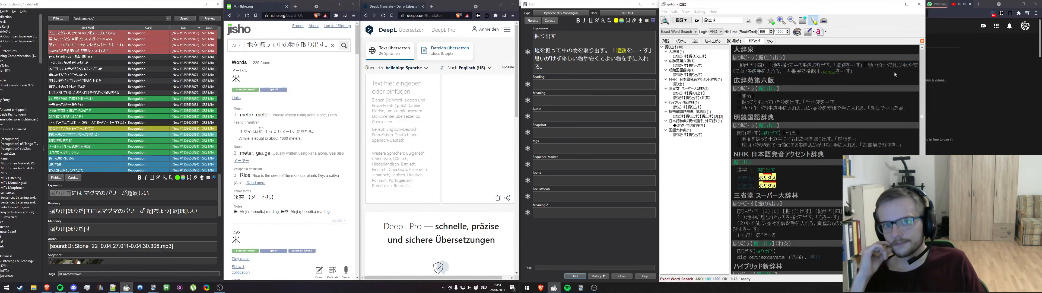
Look up 遺跡 from the 大辞泉 example of 掘り出す in the monolingual dictionary
double_click(841, 67)
right_click(843, 67)
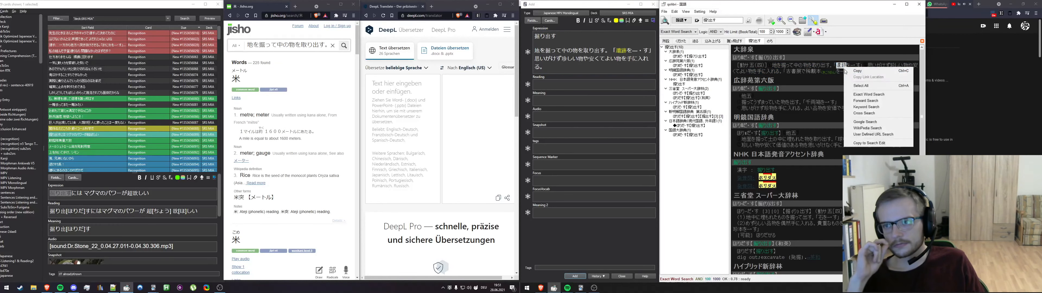
left_click(862, 95)
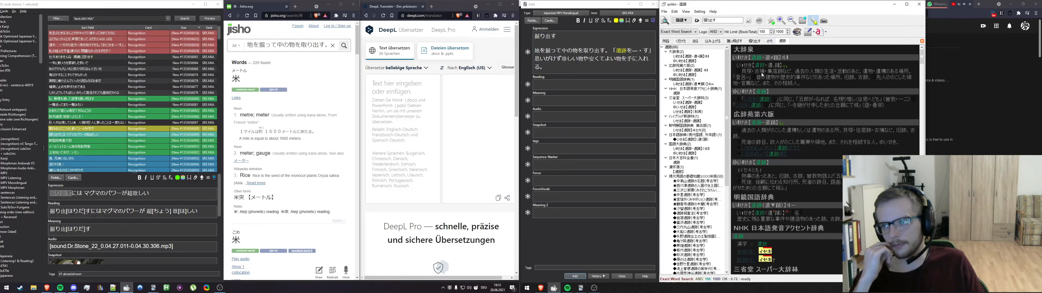
left_click(770, 42)
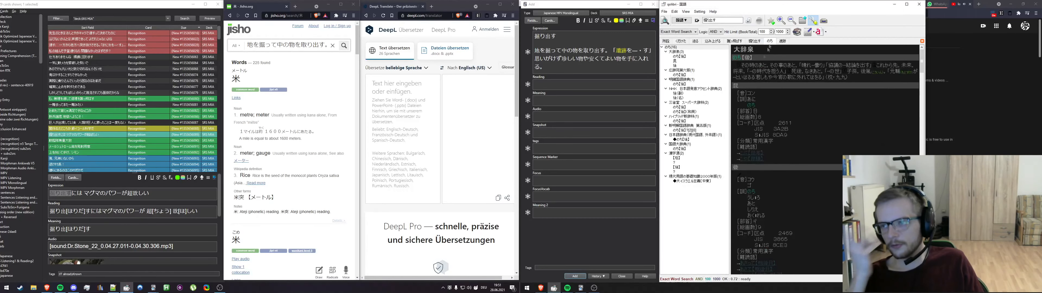
left_click(619, 65)
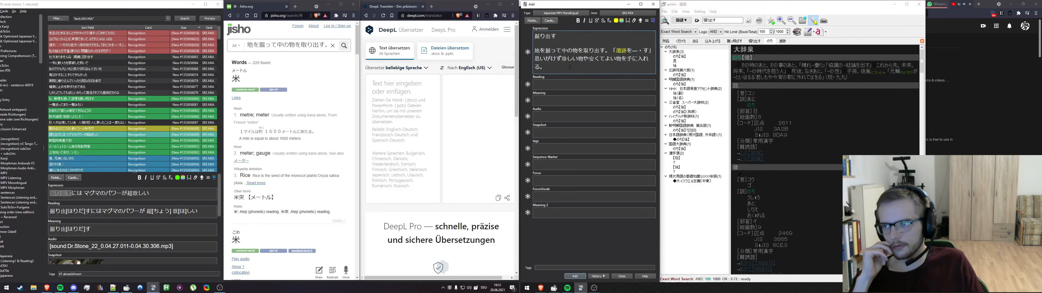
Generate the new note's Reading, colour the headword 掘り出す green in both fields and 遺跡[いせき] yellow in the Reading
key("Tab")
left_click_drag(575, 85, 523, 83)
key("F7")
left_click(601, 92)
left_click_drag(572, 107, 602, 107)
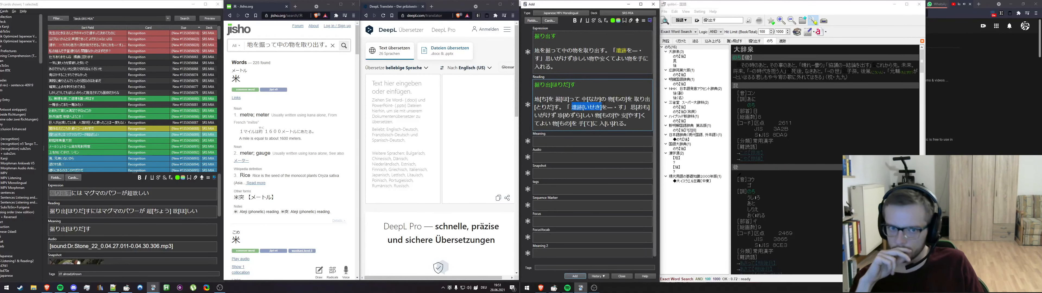
key("F7")
left_click(604, 106)
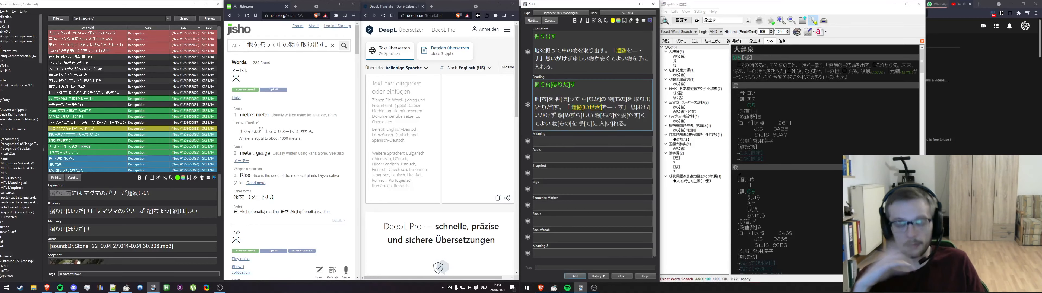
Copy 遺跡[いせき] from the new note's Reading into its Meaning field
left_click_drag(571, 107, 602, 107)
key("ctrl+c")
left_click(569, 140)
key("ctrl+v")
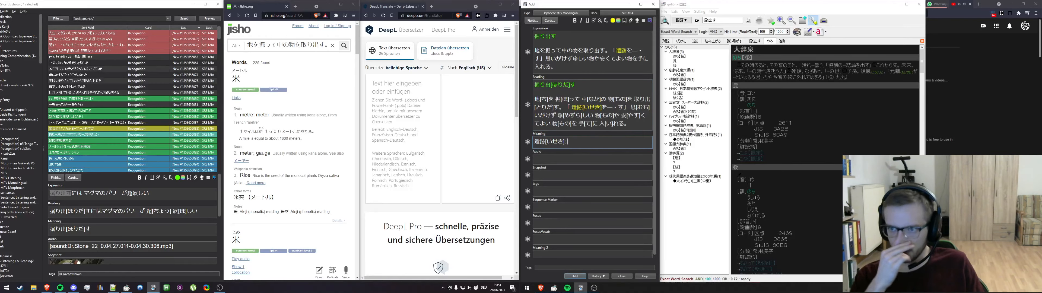
Search Jisho for 遺跡[いせき] and add "historic ruins (remains, relics); archeological site" after the word in the new note's Meaning
left_click(318, 49)
key("ctrl+a")
key("ctrl+v")
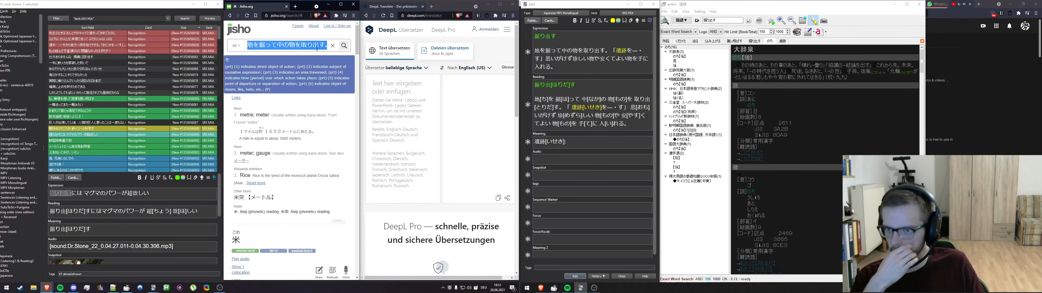
key("Return")
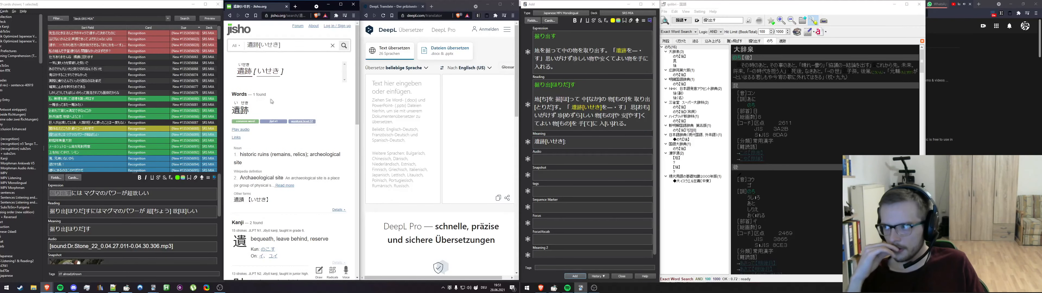
mouse_move(241, 154)
left_mouse_down()
mouse_move(263, 154)
mouse_move(242, 162)
left_mouse_up()
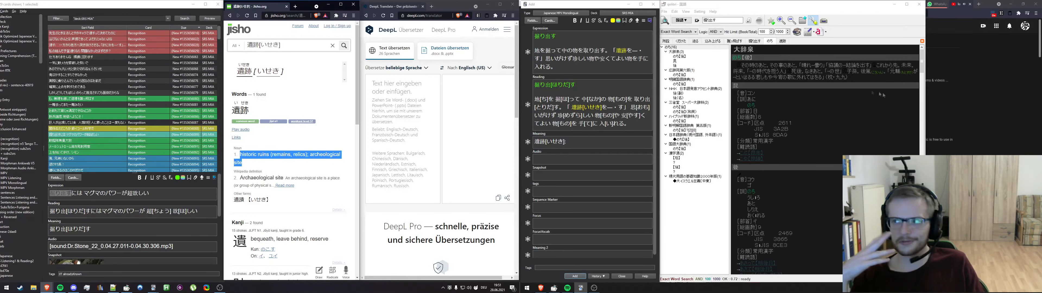
left_click(783, 41)
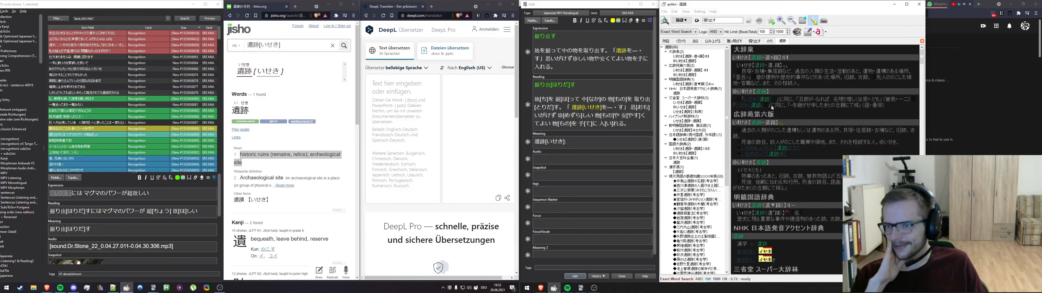
left_click(623, 145)
key("ctrl+v")
Look up 貝塚 from the definition of 遺跡 in the monolingual dictionary and read its 大辞泉 entry
left_click(793, 75)
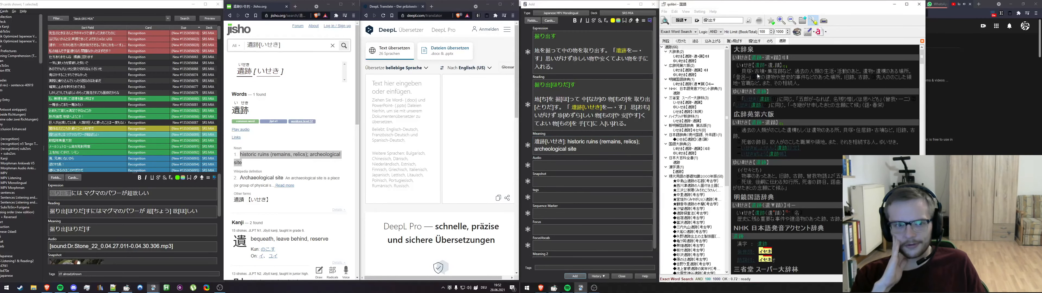
right_click(742, 69)
left_click(769, 100)
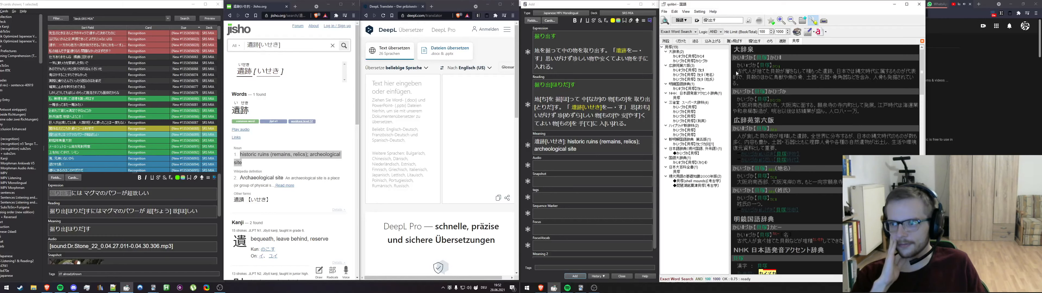
left_click_drag(772, 76, 866, 76)
left_click(866, 76)
Copy the furigana definition of 掘り出す into the sentence card's Meaning after the headword and add the new monolingual note
left_click(599, 153)
left_click_drag(630, 124, 527, 104)
left_click(139, 229)
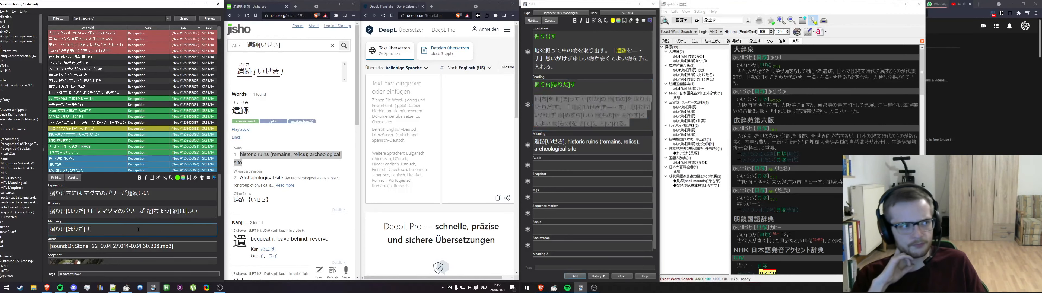
key("ctrl+a")
key("End")
key("ctrl+v")
left_click(580, 275)
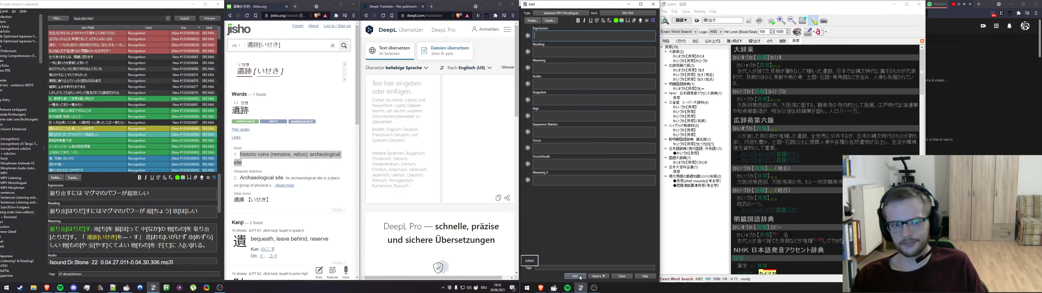
Open the sentence card 敵艦隊無量大数 and generate its Reading from the Expression
left_click(90, 129)
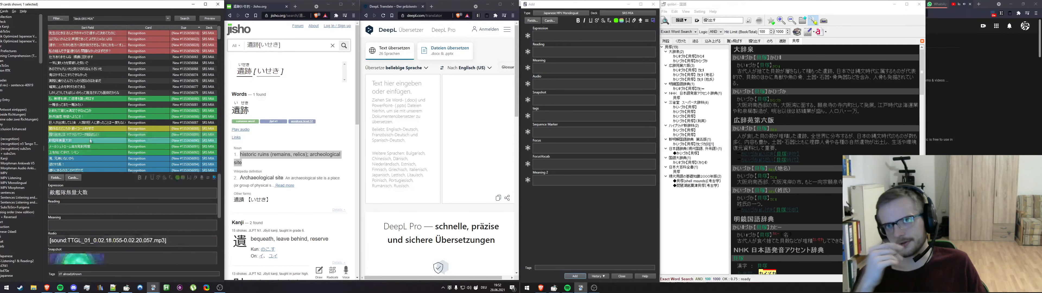
left_click(95, 140)
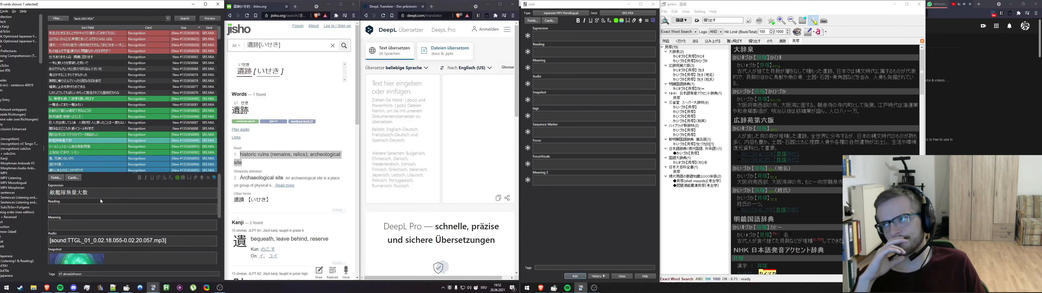
left_click_drag(49, 193, 99, 192)
left_click(135, 222)
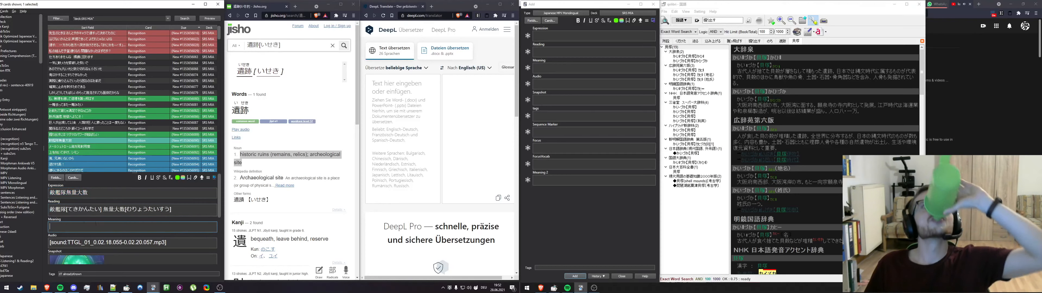
Copy 敵艦隊[てきかんたい] from the sentence's Reading into its Meaning field, followed by a colon
left_click_drag(104, 209, 176, 207)
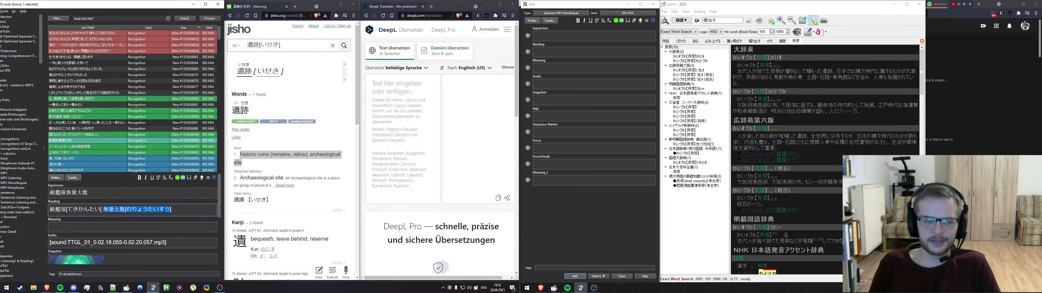
scroll(84, 232, "down", 2)
scroll(84, 231, "up", 2)
left_click_drag(103, 209, 48, 209)
key("ctrl+c")
left_click(63, 228)
key("ctrl+v")
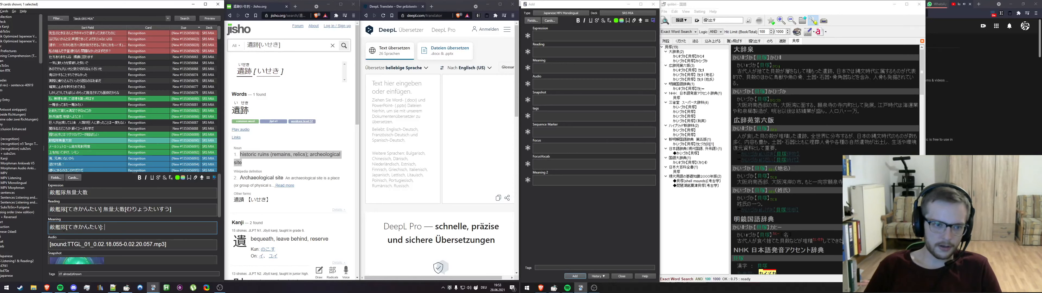
left_click_drag(67, 227, 40, 228)
left_click(60, 229)
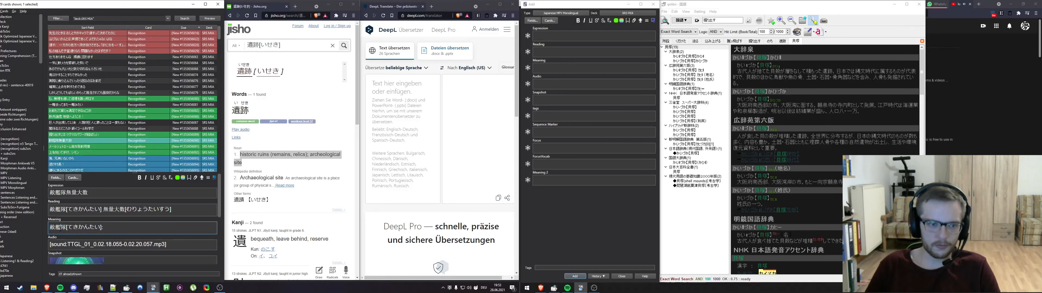
Search the monolingual dictionary for 敵艦隊 and for the shortened word 艦隊
double_click(61, 228)
triple_click(60, 229)
double_click(61, 228)
left_click(50, 227)
left_click_drag(50, 228, 67, 228)
key("ctrl+c")
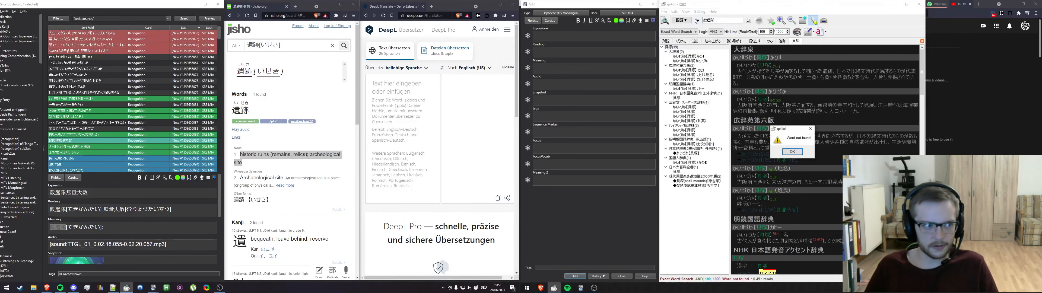
left_click(793, 151)
left_click(709, 22)
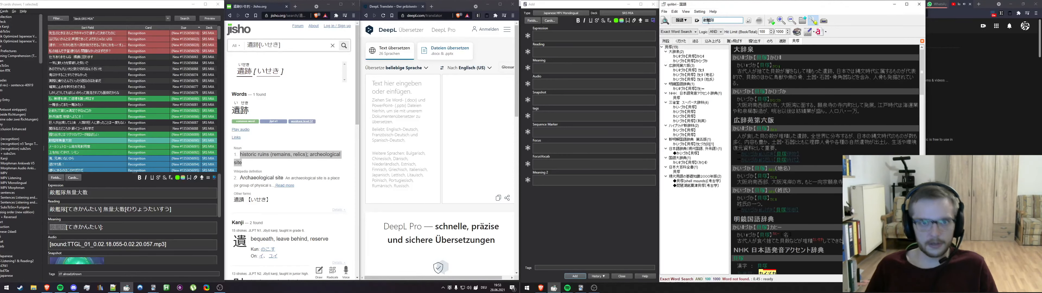
key("BackSpace")
key("Return")
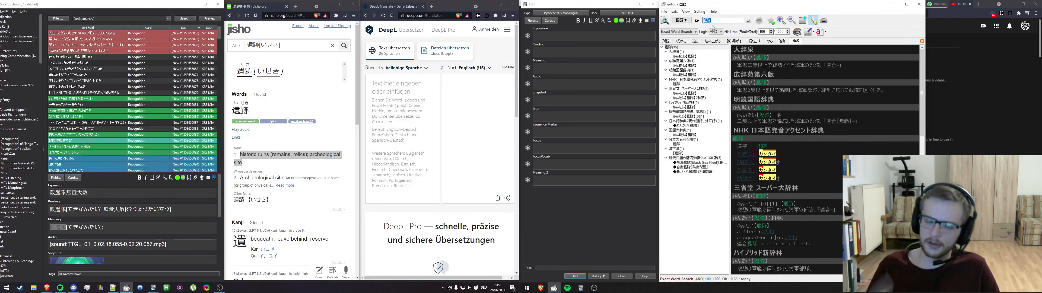
Shorten the headword in the sentence card's Meaning to 艦隊[かんたい] by removing 敵 and its reading てき
left_click(60, 228)
key("BackSpace")
left_click_drag(73, 227, 63, 228)
key("BackSpace")
left_click(116, 227)
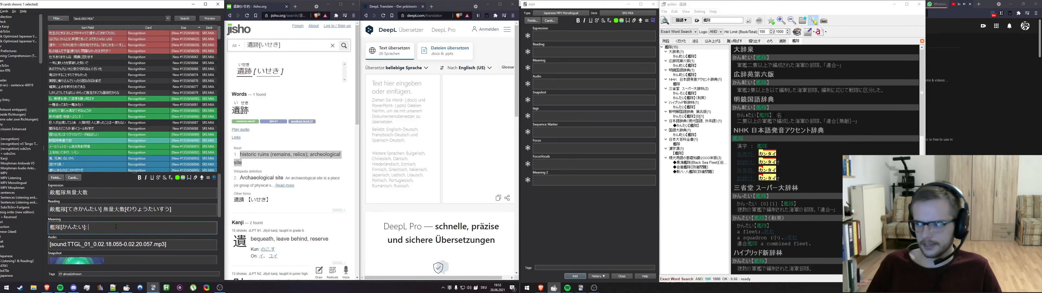
Copy the headword from the sentence's Meaning into the new note's Expression and strip its furigana, leaving 艦隊
left_click_drag(737, 66, 768, 69)
key("alt+Tab")
key("ctrl+a")
key("ctrl+c")
left_click(558, 37)
key("ctrl+v")
left_click_drag(574, 37, 549, 38)
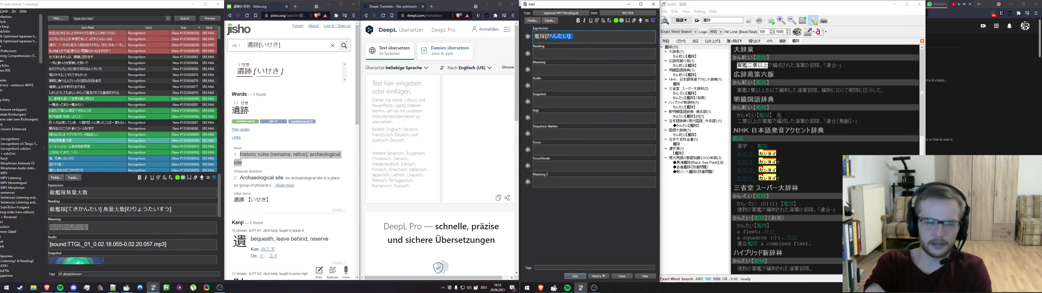
key("BackSpace")
key("Return")
Add the 大辞泉 definition of 艦隊, including the example 「連合―」, beneath the headword in the new note's Expression
key("alt+Tab")
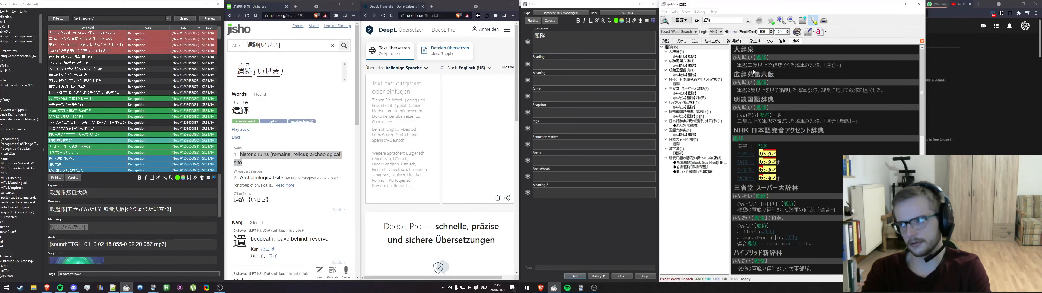
left_click_drag(742, 67, 819, 69)
left_click(772, 70)
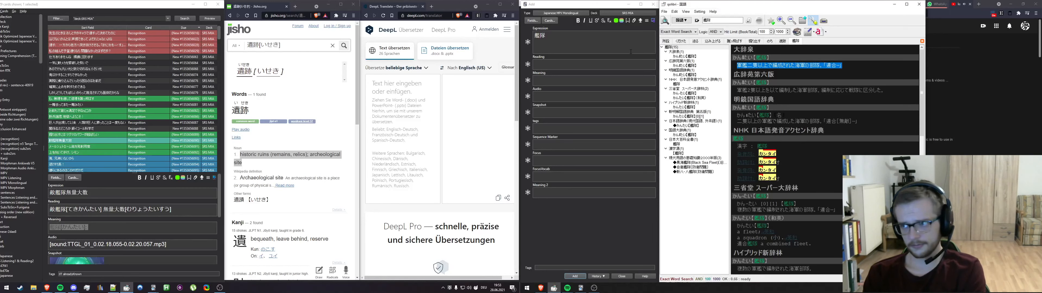
left_click(611, 45)
key("ctrl+v")
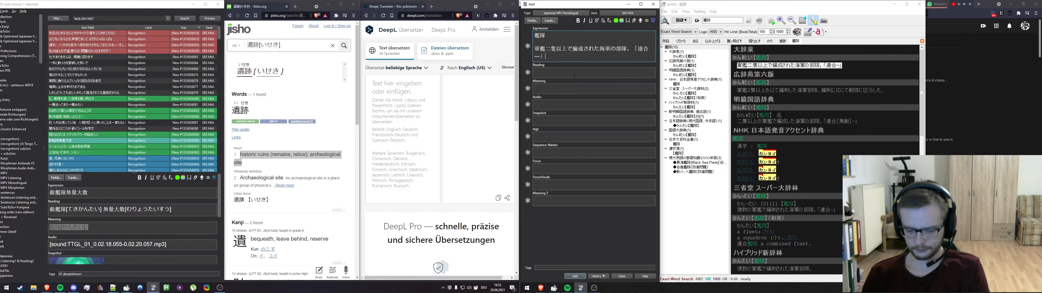
Generate the 艦隊 note's Reading and colour the headword green in both the Reading and Expression
key("Tab")
left_click_drag(579, 74, 492, 70)
key("F7")
left_click_drag(550, 36, 523, 37)
key("F7")
left_click(589, 74)
left_click(561, 59)
left_click(133, 227)
key("ctrl+a")
left_click(588, 96)
Colour 隻[せき] in the new note's Reading and 隻 in its Expression yellow as an unknown word
left_click_drag(578, 87, 594, 88)
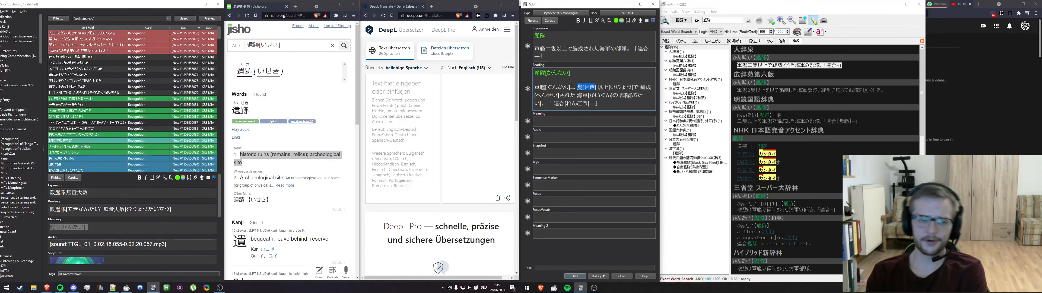
key("F7")
left_click(595, 97)
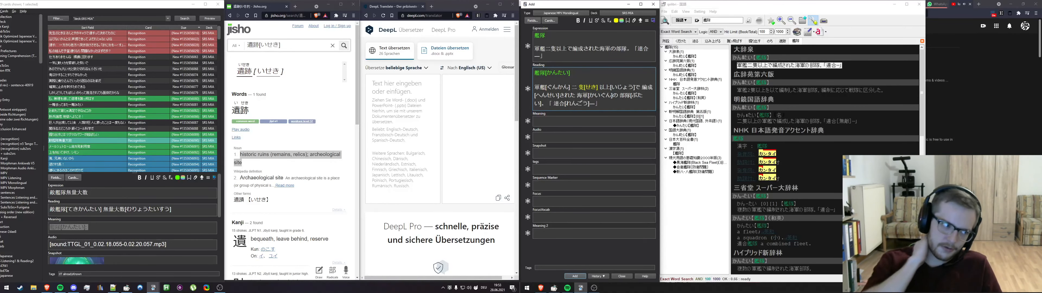
left_click_drag(545, 49, 557, 49)
key("F7")
left_click(577, 80)
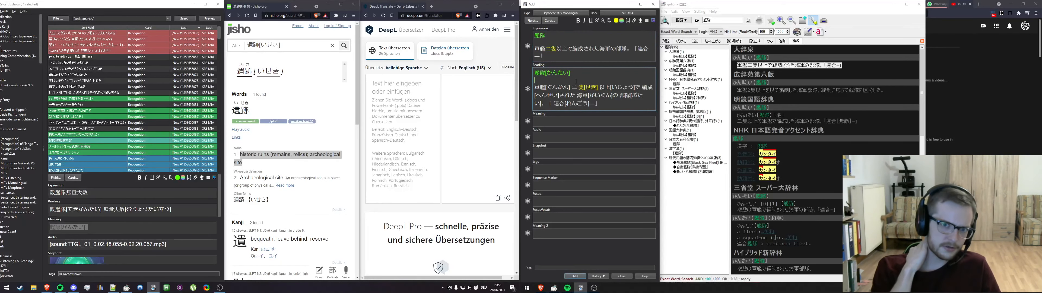
left_click(592, 120)
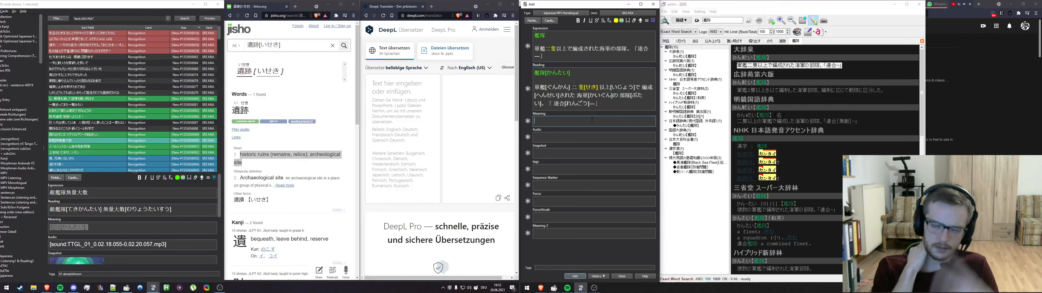
Copy 隻[せき] from the new note's Reading into its Meaning in green and look up 隻 in the dictionary
left_click_drag(578, 87, 598, 87)
key("ctrl+c")
key("F7")
left_click(559, 127)
key("ctrl+v")
double_click(727, 19)
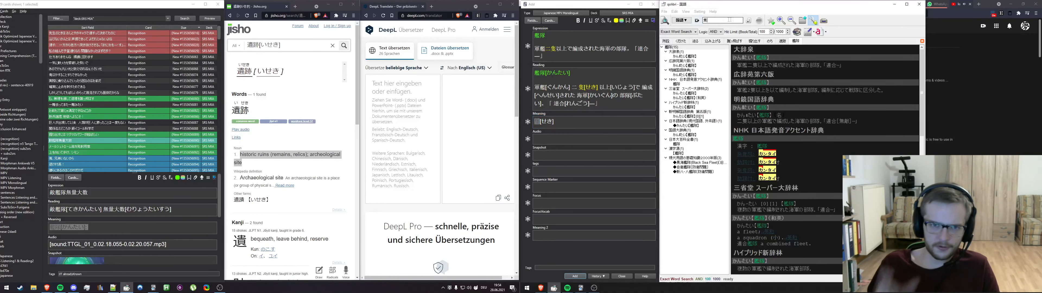
key("ctrl+v")
key("Return")
left_click(562, 122)
left_click_drag(555, 122, 513, 120)
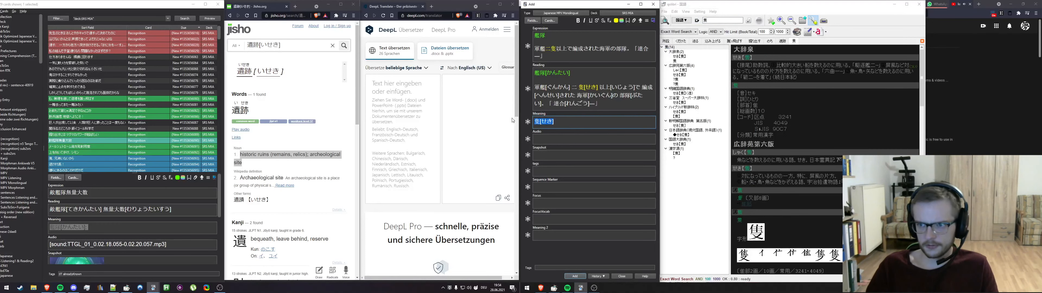
key("F7")
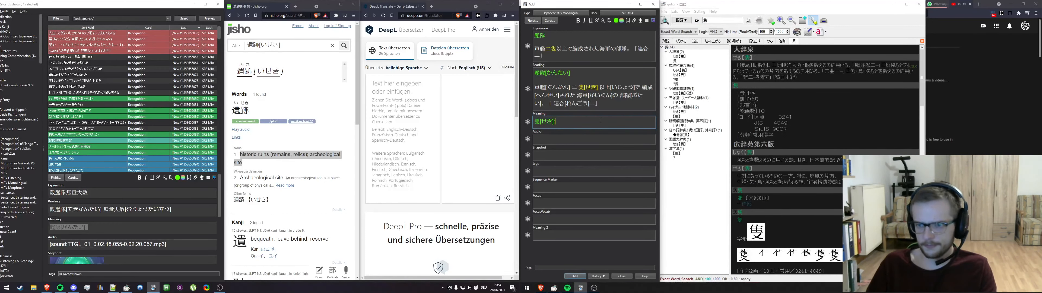
Add the definition 比較的大きい船を数えるのに用いる。 after 隻[せき] in the new note's Meaning and add the note to the collection
left_click(792, 84)
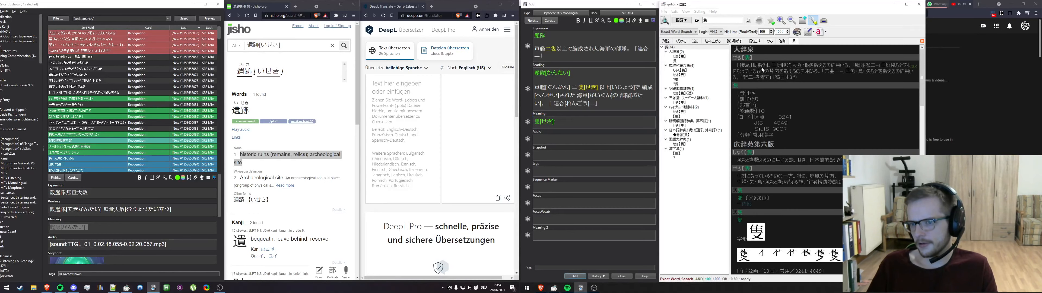
left_click_drag(777, 67, 852, 68)
key("ctrl+c")
left_click(579, 122)
key("ctrl+v")
key("ctrl+a")
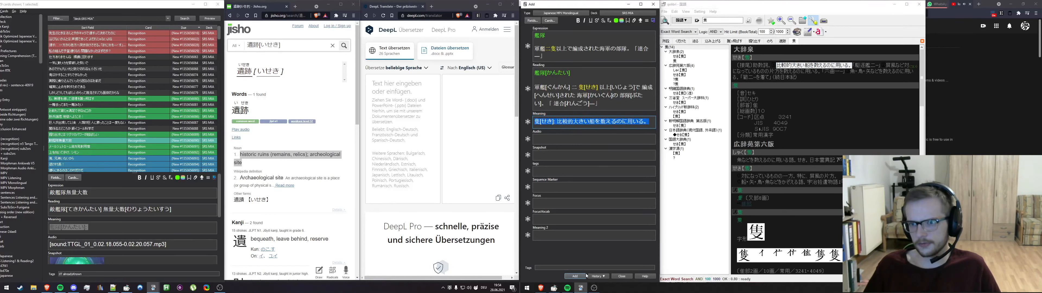
left_click(575, 276)
Generate furigana for the 隻 definition in the blank note, colour its headword green and cut the resulting Reading text
key("ctrl+v")
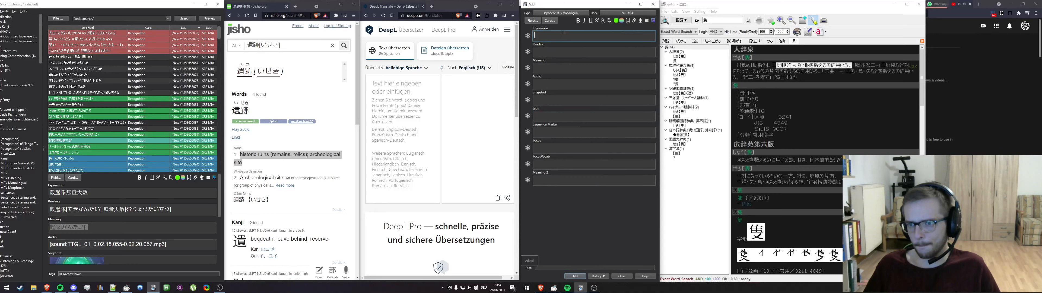
key("Tab")
left_click_drag(555, 55, 541, 55)
key("BackSpace")
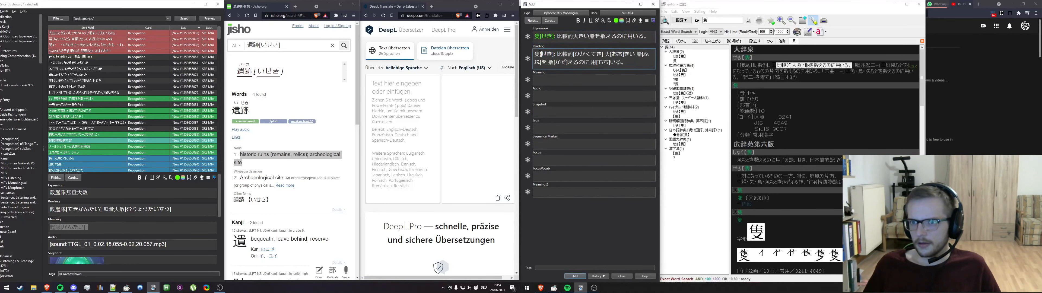
key("ctrl+a")
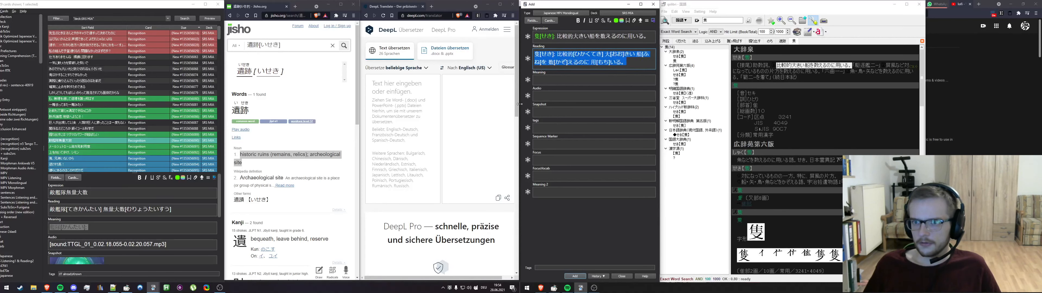
left_click(556, 55)
left_click_drag(556, 54, 466, 55)
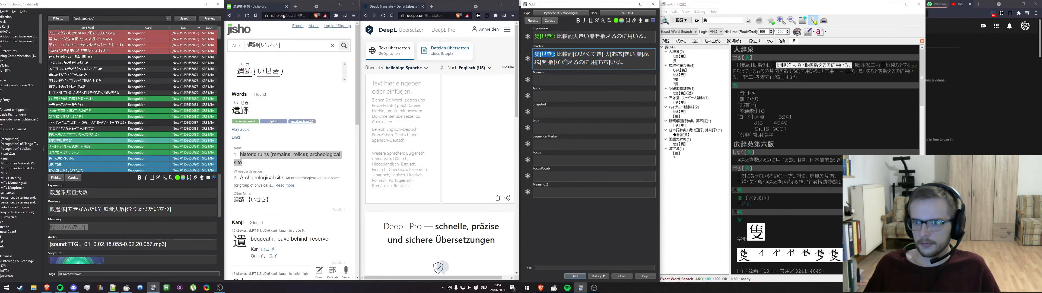
triple_click(597, 59)
key("BackSpace")
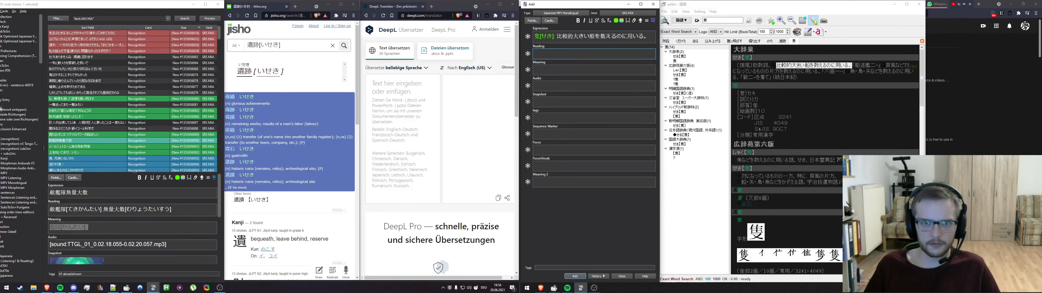
Paste the furigana version of the 隻 definition into the Meaning 2 field of the added 艦隊 note
left_click(16, 75)
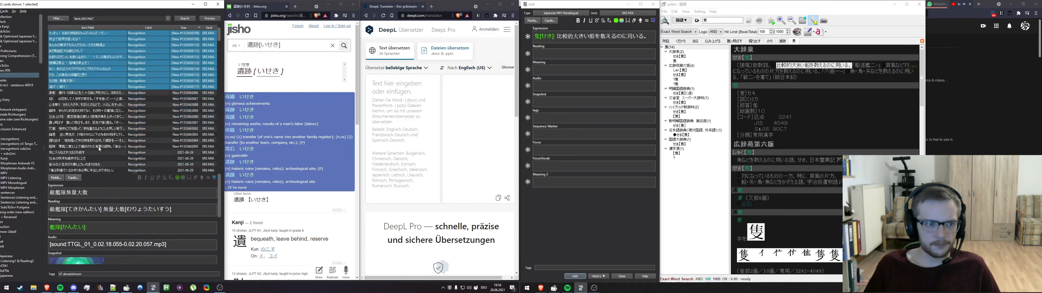
left_click(81, 146)
scroll(67, 243, "down", 4)
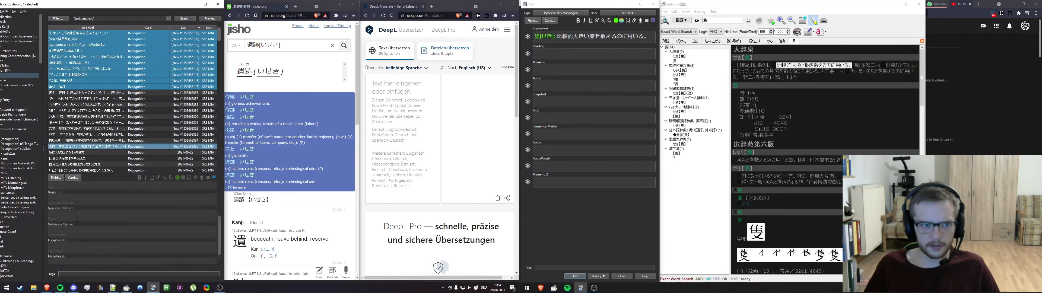
scroll(106, 237, "up", 5)
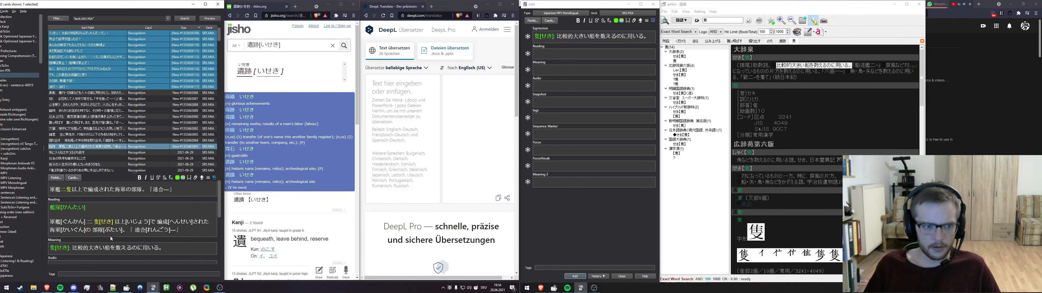
scroll(106, 237, "down", 4)
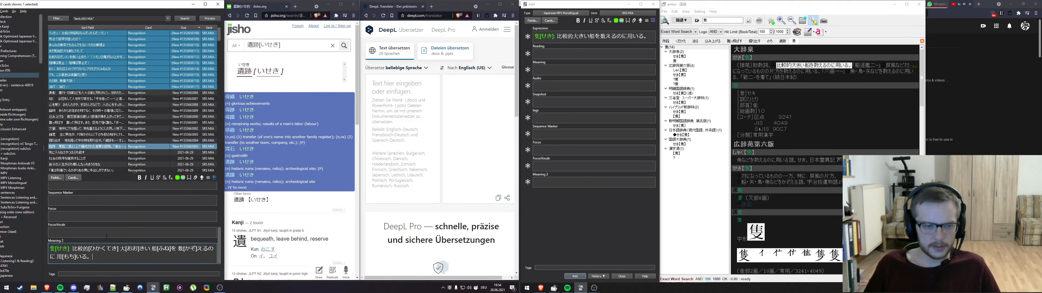
scroll(106, 237, "up", 3)
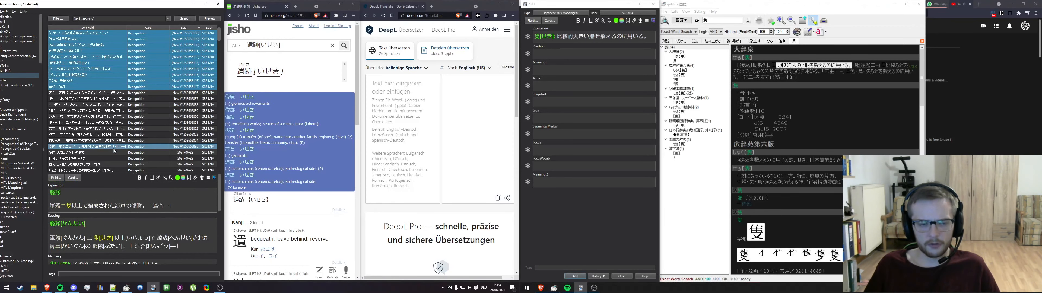
Select the furigana definition in the 艦隊 note's Reading for use with the 敵艦隊無量大数 sentence card
scroll(115, 151, "up", 10)
left_click(93, 134)
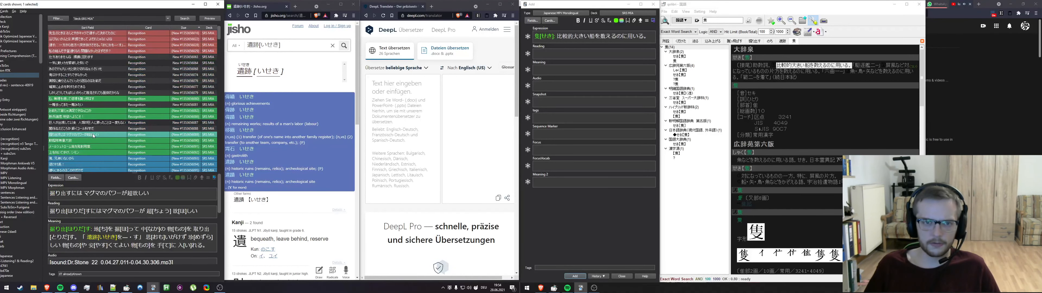
left_click(94, 145)
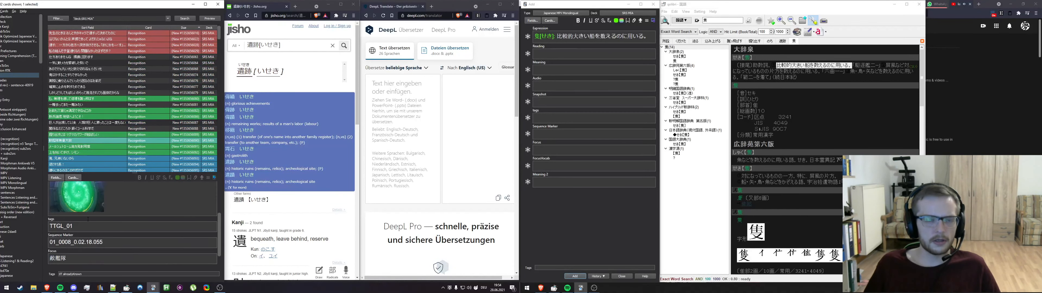
scroll(94, 124, "down", 7)
left_click(75, 146)
left_click_drag(182, 247, 22, 238)
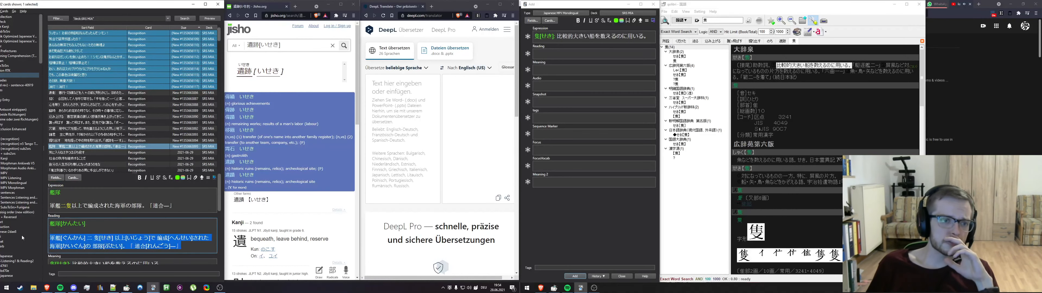
Open the メールシュトローム砲を発射用意 sentence card and generate its Reading
scroll(120, 81, "up", 10)
left_click(93, 104)
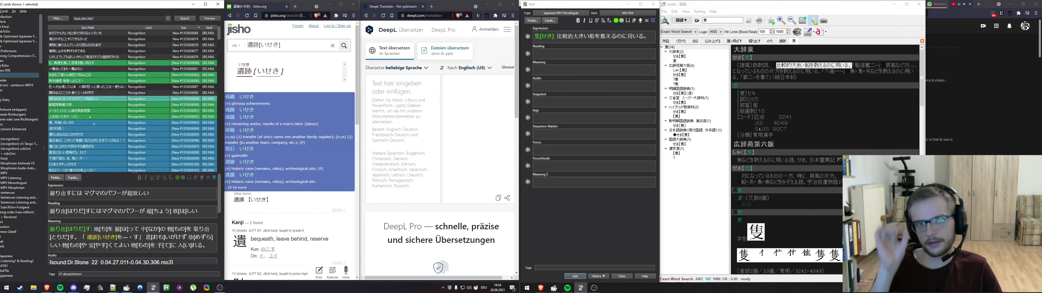
key("Down")
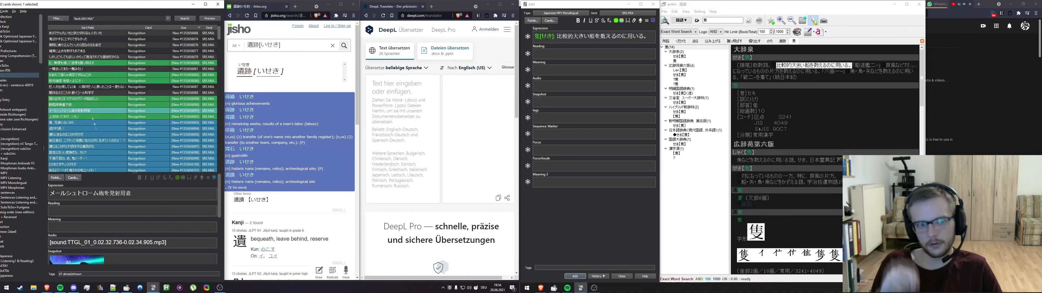
left_click(71, 193)
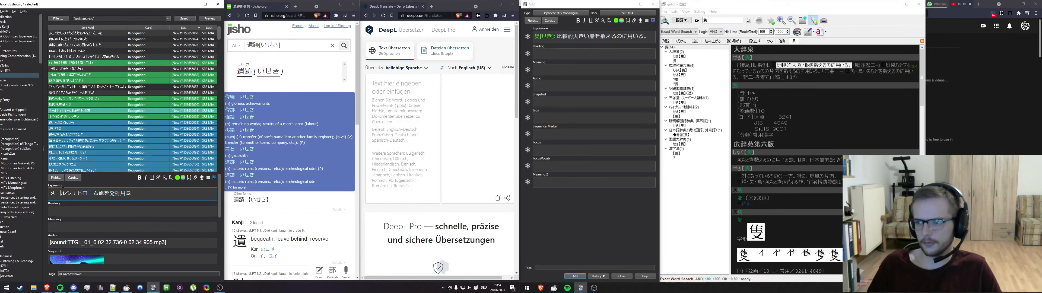
left_click_drag(49, 194, 104, 194)
left_click(109, 194)
left_click(99, 194)
left_click(131, 194)
scroll(108, 208, "down", 4)
scroll(109, 208, "up", 4)
left_click(62, 227)
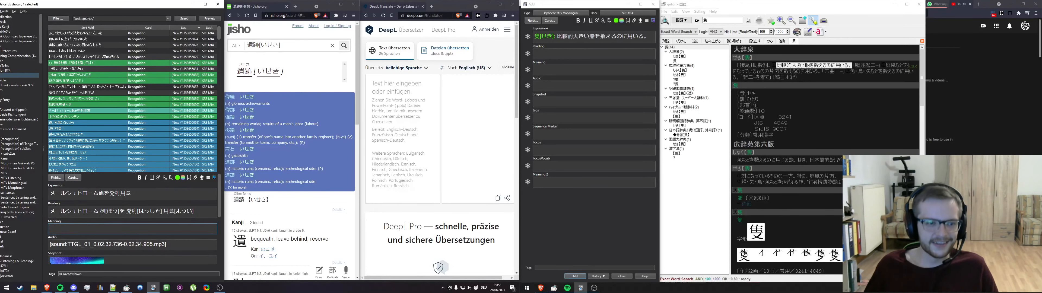
Copy 砲[ほう] from the sentence's Reading into its Meaning and look up 砲 in the dictionary
left_click_drag(100, 212, 119, 212)
key("ctrl+c")
left_click(64, 229)
key("ctrl+v")
left_click_drag(50, 230, 56, 229)
key("ctrl+c")
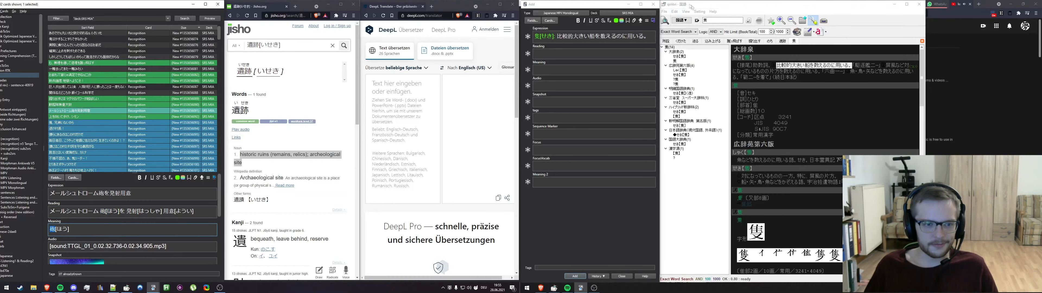
left_click(696, 21)
key("ctrl+v")
key("Return")
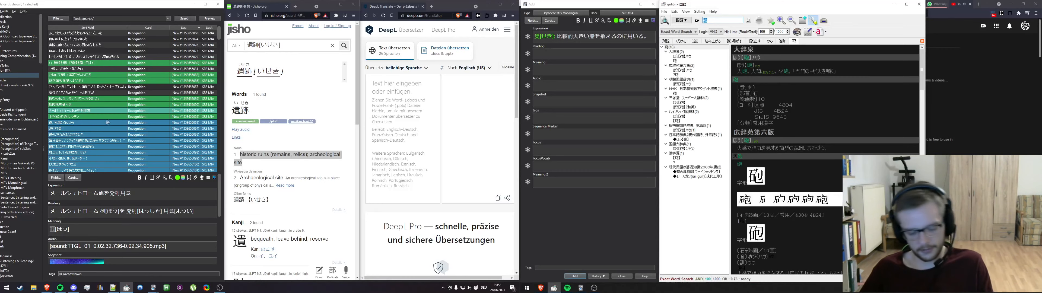
Remove the メールシュトローム砲を発射用意 and 上を向いて歩け、シモン sentence cards from the card list
right_click(89, 111)
left_click(99, 222)
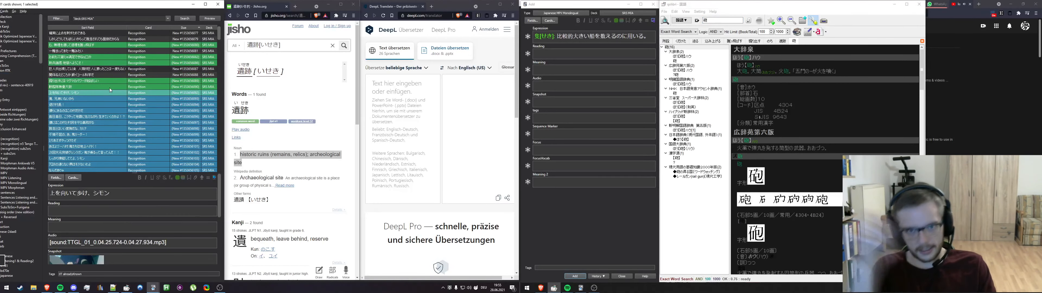
left_click(85, 99)
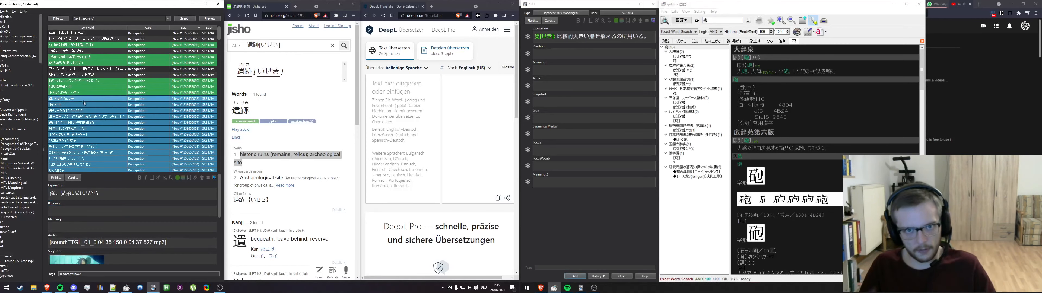
left_click(85, 93)
left_click(73, 194)
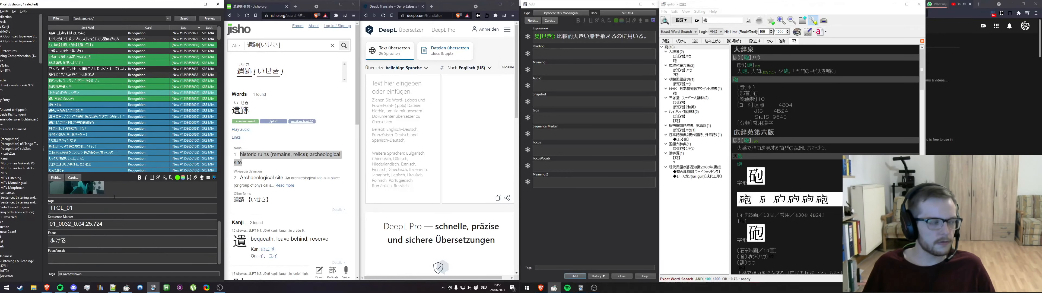
left_click(70, 179)
left_click(218, 73)
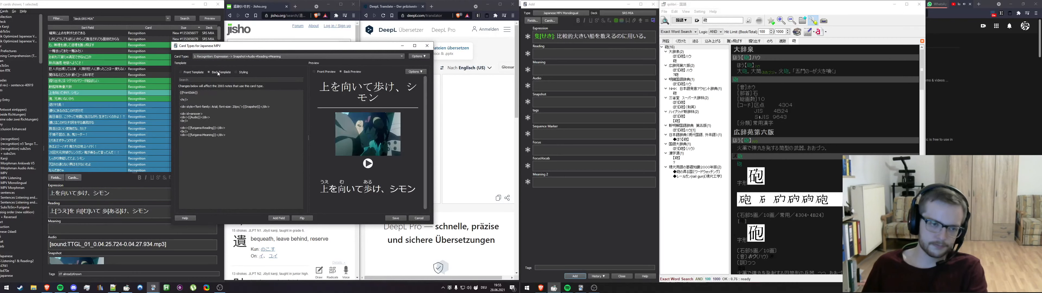
left_click(427, 45)
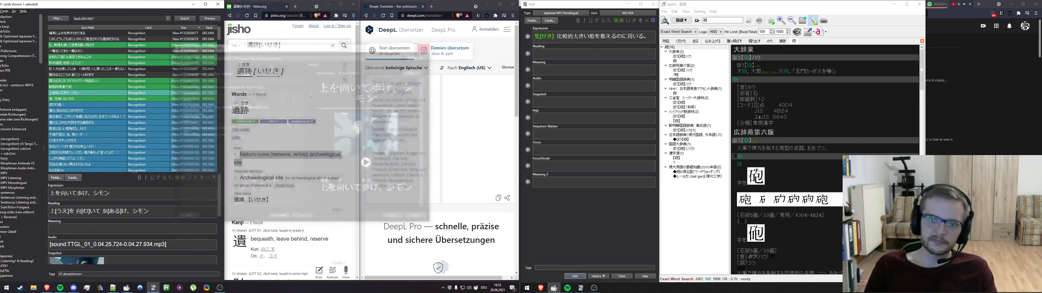
right_click(110, 93)
left_click(122, 201)
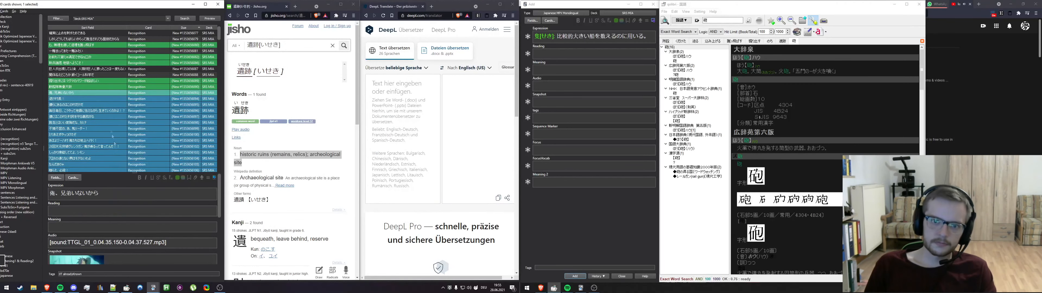
Generate the Reading of 俺、兄弟いないから and put 兄弟[きょうだい] in green into the card's Meaning
left_click(81, 195)
key("Tab")
key("Tab")
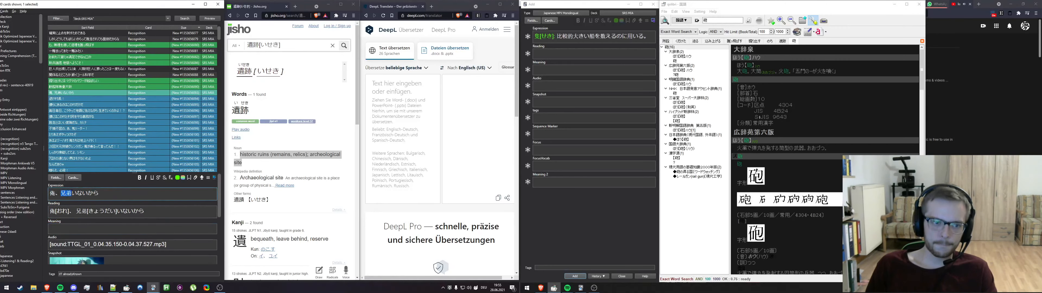
left_click_drag(76, 211, 116, 211)
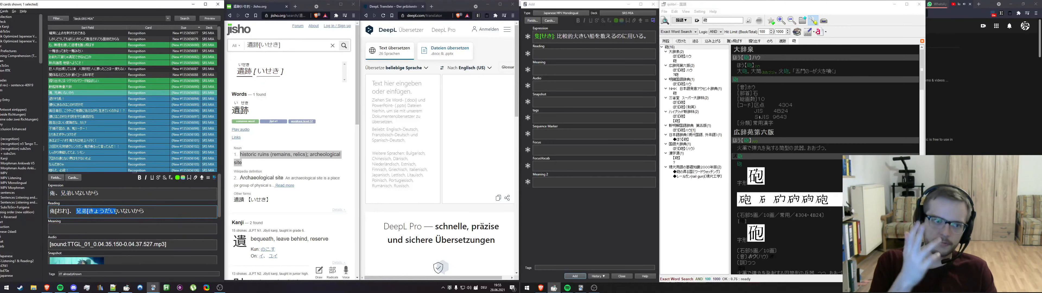
left_click(110, 227)
key("ctrl+v")
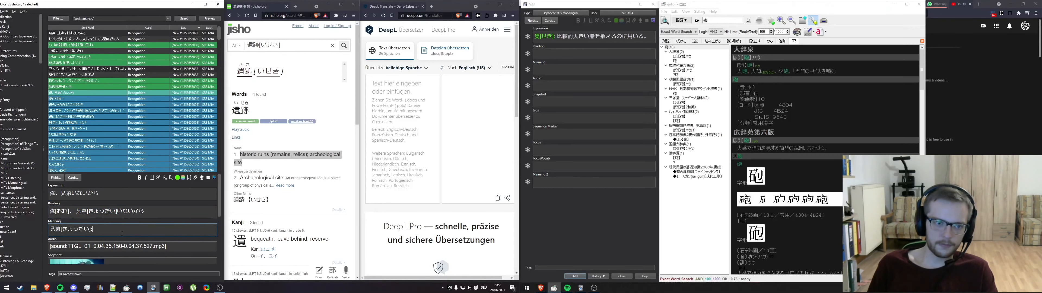
key("ctrl+a")
key("F7")
key("Right")
Look up 兄弟 in the dictionary and select the 大辞泉 definition 片親または両親を同じくする男の子供たち。兄と弟。
left_click(713, 22)
key("ctrl+v")
key("Return")
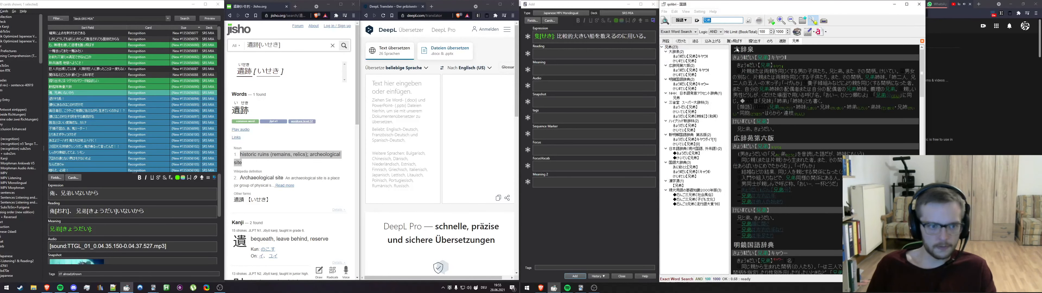
left_click_drag(742, 72, 845, 73)
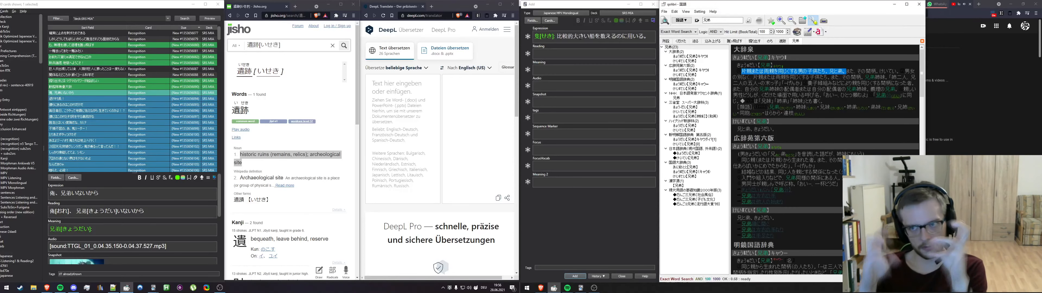
Generate the reading of the copied definition in the new note and move it into the Meaning of 俺、兄弟いないから after 兄弟[きょうだい]
left_click(581, 38)
key("ctrl+a")
key("ctrl+v")
left_click(557, 67)
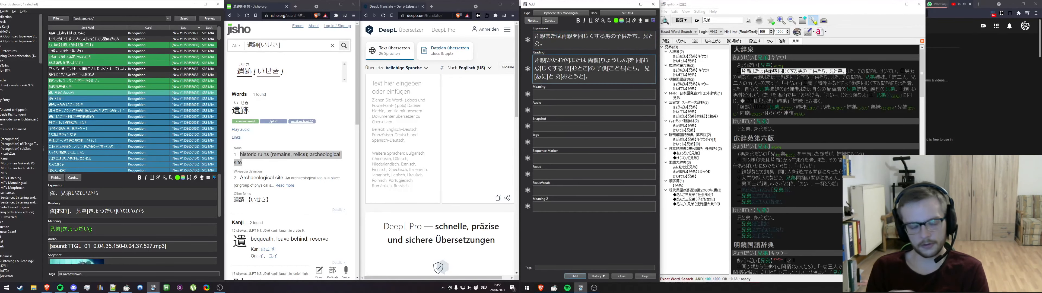
key("ctrl+a")
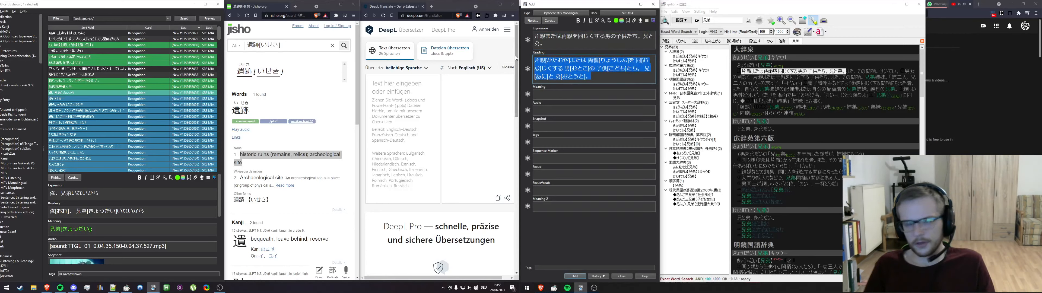
key("ctrl+x")
left_click(129, 179)
key("ctrl+v")
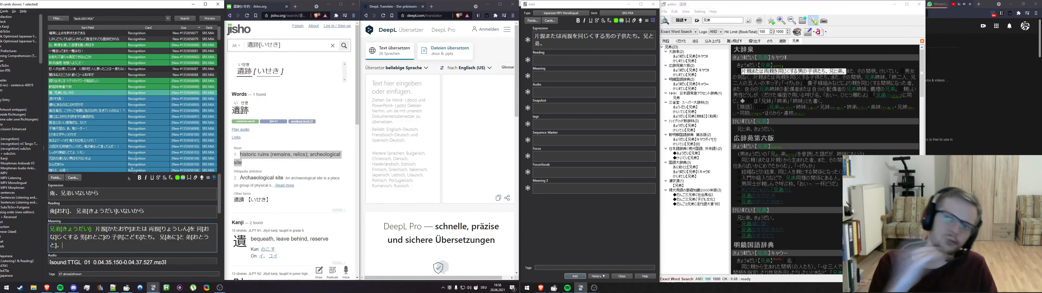
Set the flag of the 俺、兄弟いないから card to blue
left_click(94, 94)
key("ctrl+3")
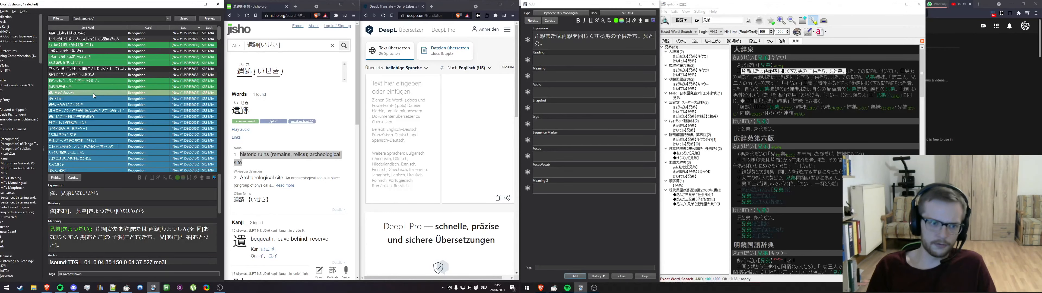
key("ctrl+4")
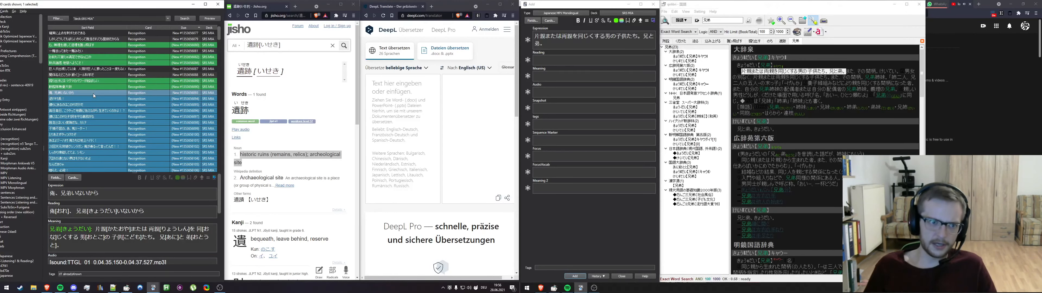
Mark several groups of cards with different flag colours throughout the list to compare them, ending on the なんだありゃ card
left_click(93, 69, "ctrl")
left_click(93, 74, "ctrl")
scroll(100, 100, "up", 5)
left_click_drag(94, 77, 98, 111)
left_click(100, 122, "ctrl")
scroll(104, 132, "up", 5)
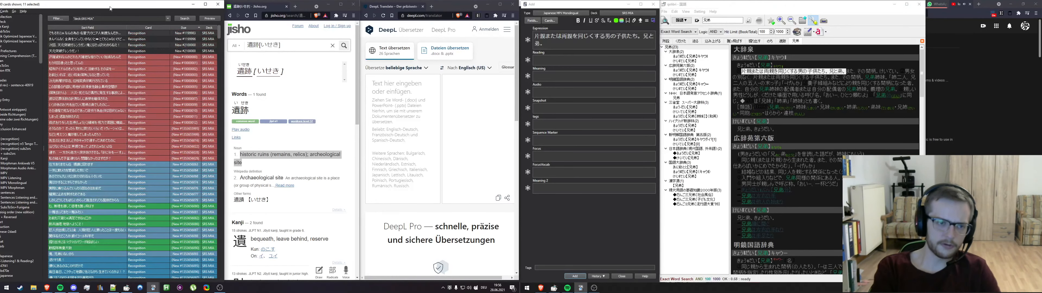
left_click_drag(93, 34, 94, 51)
scroll(93, 191, "down", 12)
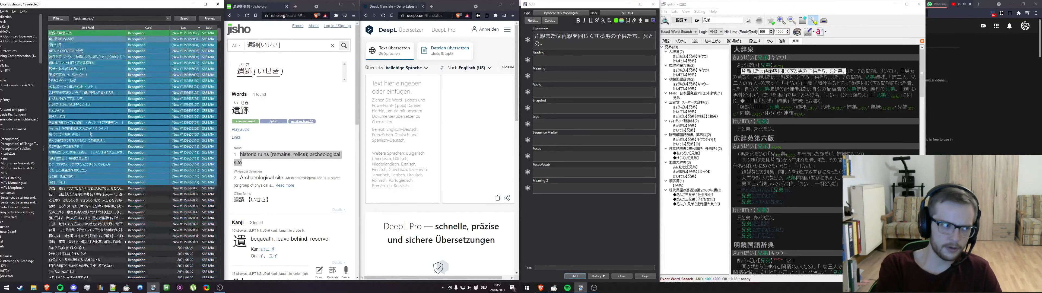
left_click_drag(93, 189, 94, 243)
scroll(136, 206, "up", 5)
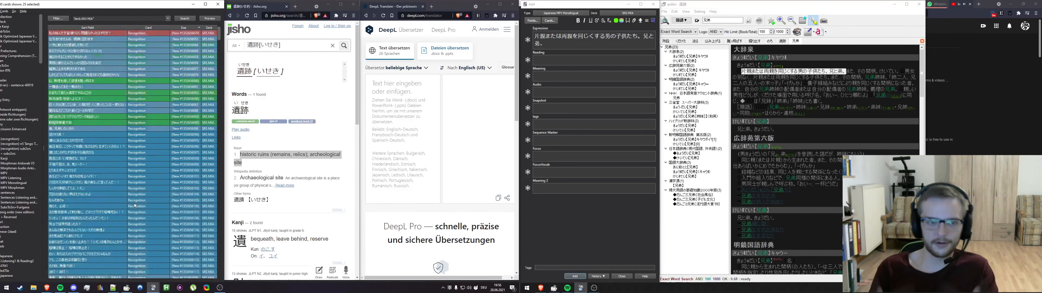
left_click(134, 203)
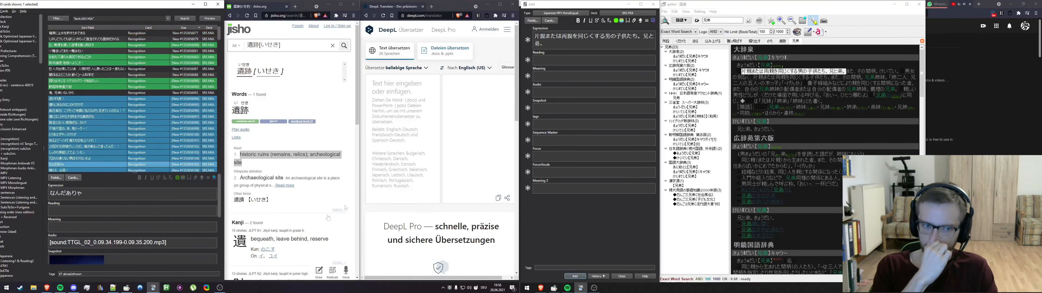
Bring up the Notepad++ notes beside the card list and show the first document
left_click(113, 288)
left_click_drag(130, 29, 338, 37)
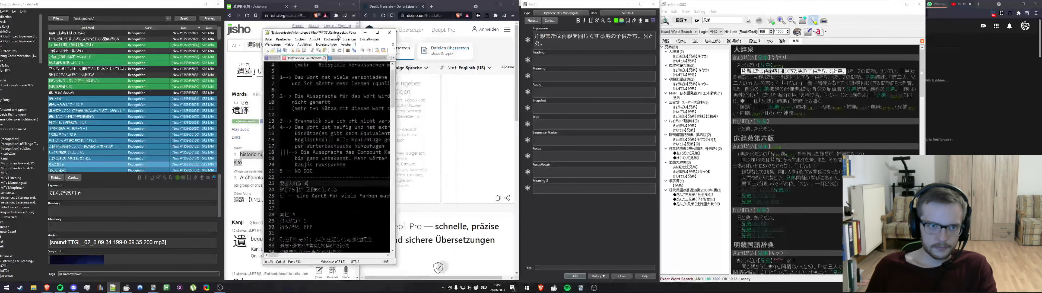
left_click(273, 58)
Review the finished red-flagged cards from the start of the list down to 仕方ありませんね 援護に回ります
scroll(134, 87, "up", 10)
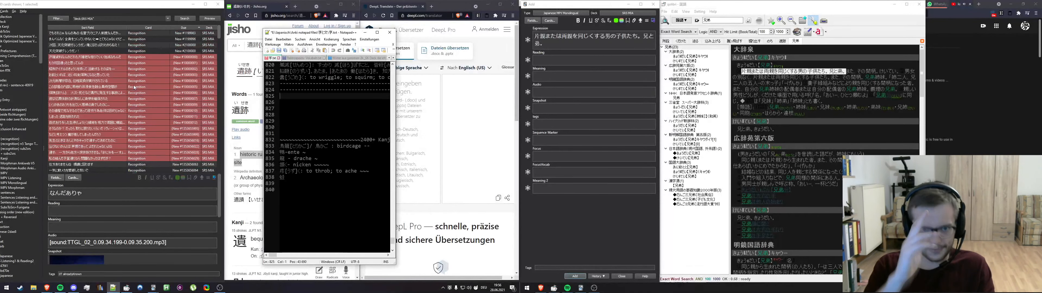
left_click(142, 33)
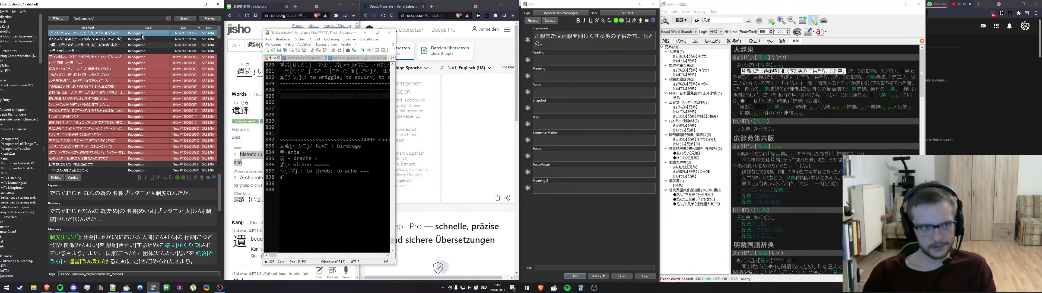
scroll(134, 222, "down", 2)
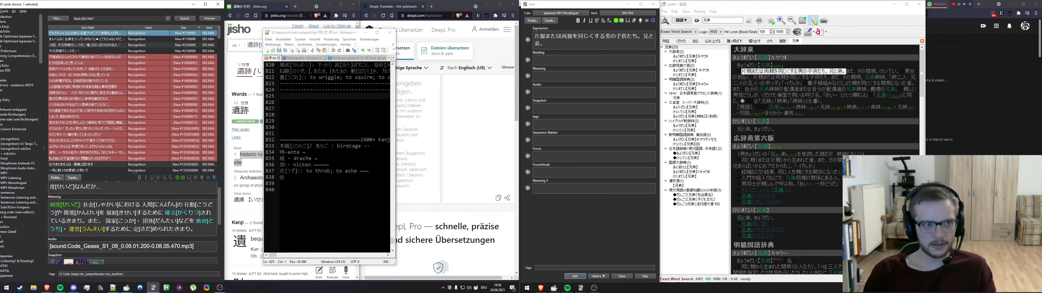
key("Down")
key("Down")
key("Down")
key("Down")
key("Down")
key("Down")
key("Down")
key("Down")
key("Down")
key("Down")
key("Down")
key("Down")
key("Down")
key("Down")
key("Down")
key("Down")
key("Down")
key("Down")
key("Down")
key("Down")
key("Down")
key("Down")
key("Up")
key("Up")
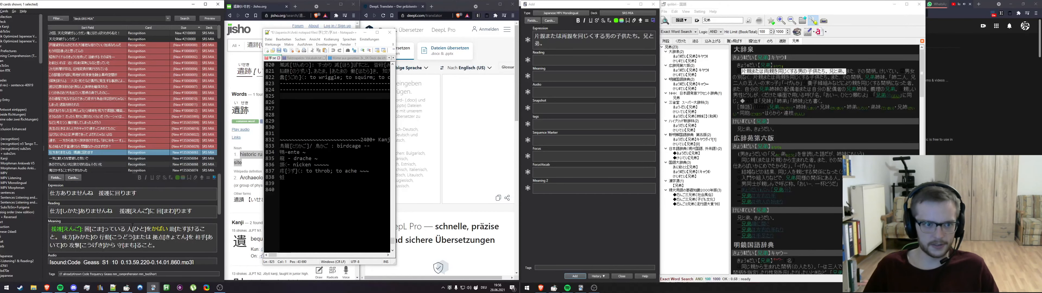
Examine the Meaning fields of the finished cards from 一気に敵メカを撃破した勢いで to お前も穴蔵じゃ満足できねぇ口か
key("Down")
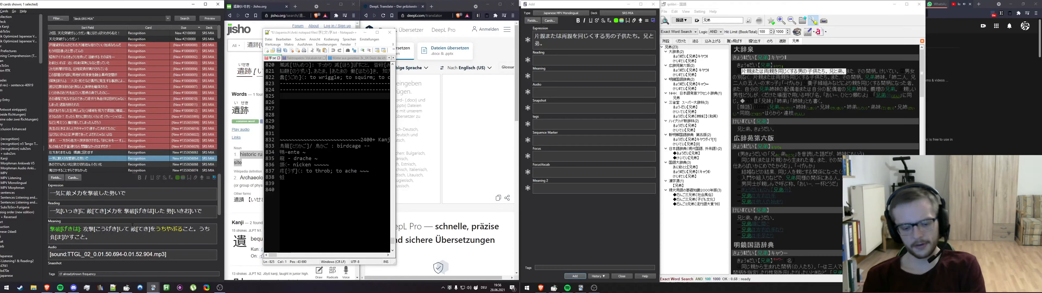
key("Down")
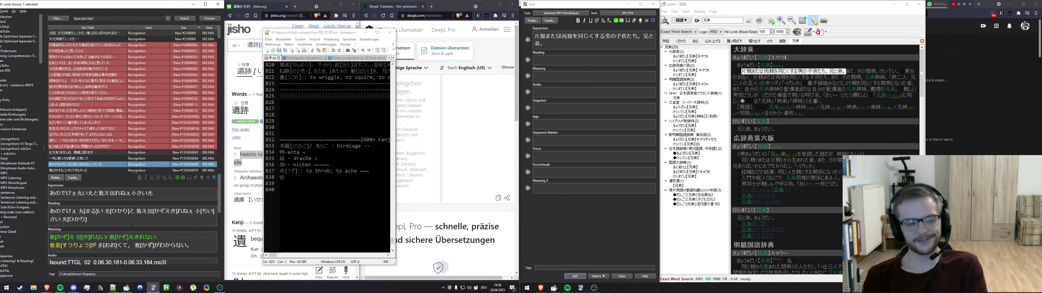
key("Down")
scroll(84, 228, "down", 2)
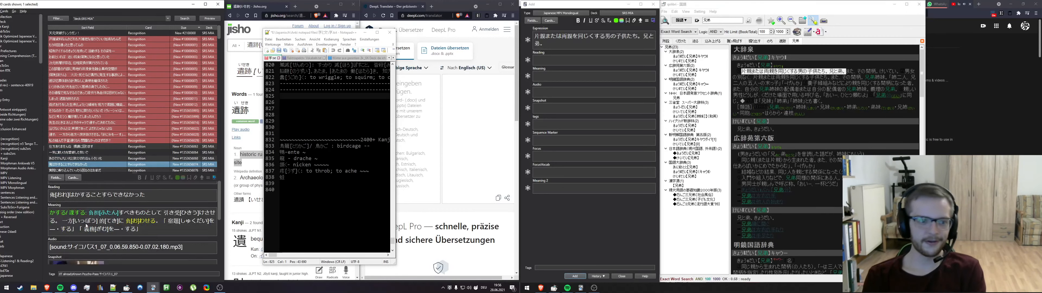
key("Down")
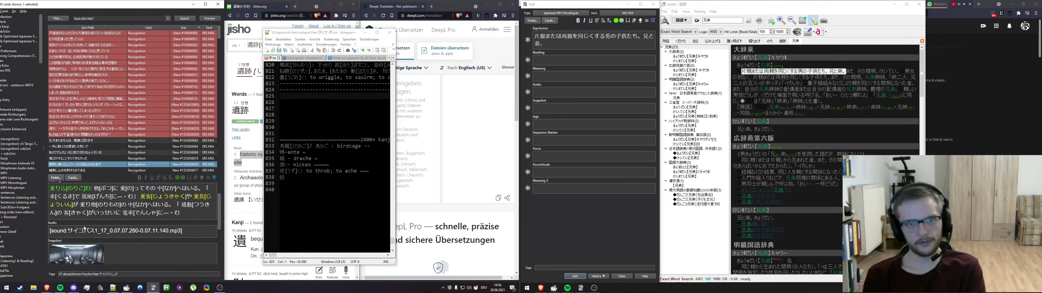
key("Down")
scroll(84, 229, "up", 1)
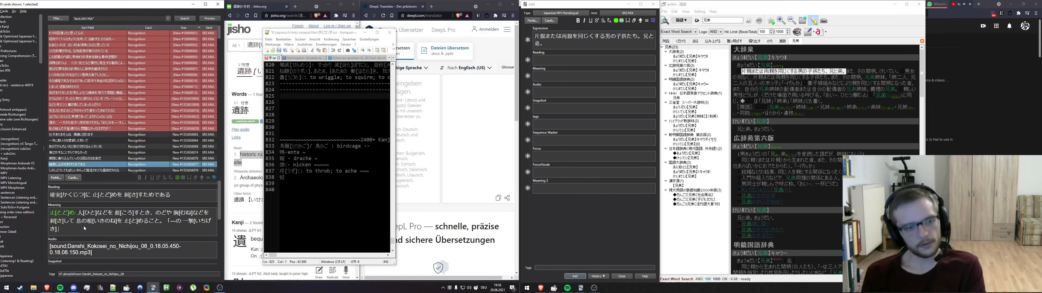
key("Down")
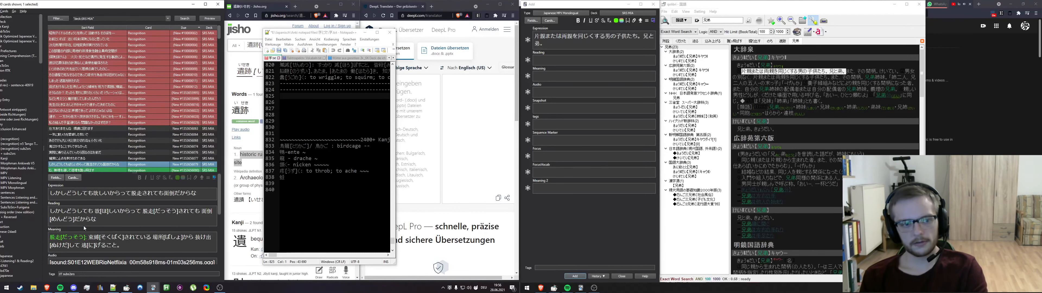
key("Down")
key("Down")
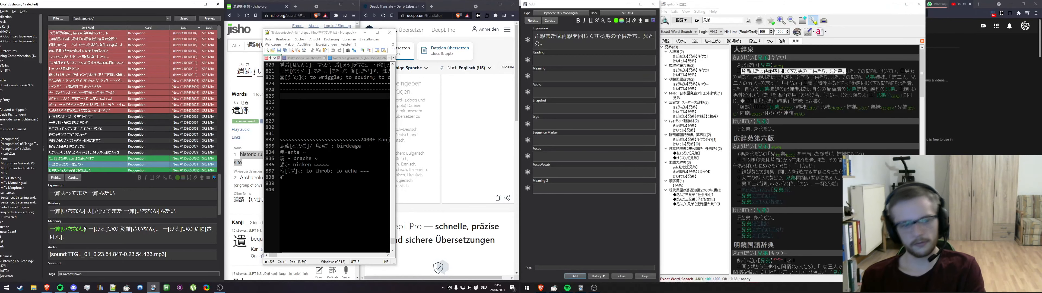
key("Down")
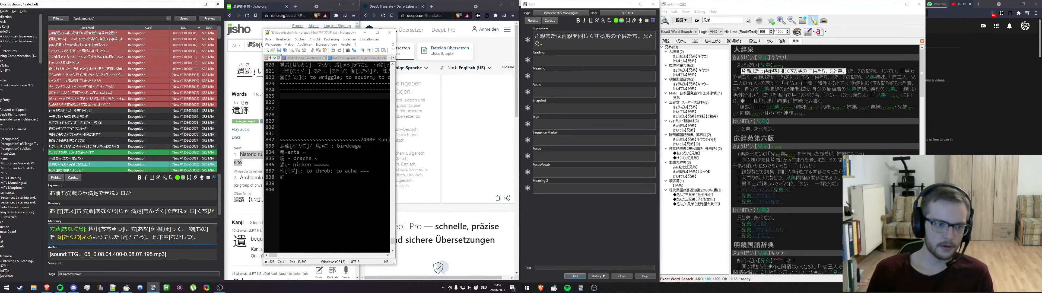
Copy the complete 穴蔵[あなぐら] Meaning into the notes document and adjust the blank lines beneath it
key("ctrl+a")
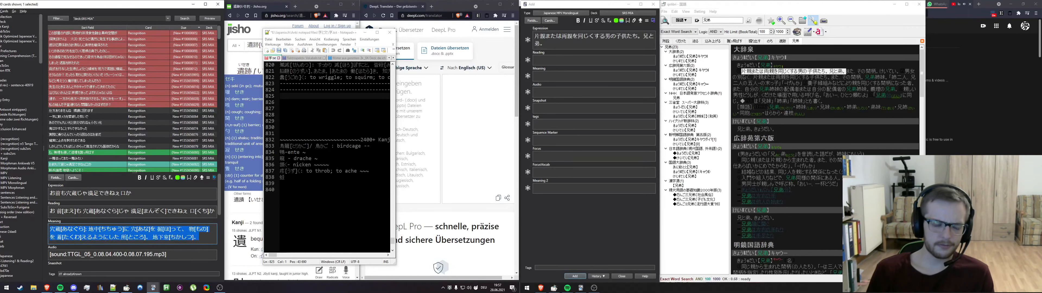
key("ctrl+c")
key("alt+Tab")
key("ctrl+v")
key("Down")
key("Down")
key("Down")
key("Return")
key("Return")
key("Return")
key("Return")
key("Return")
key("Return")
key("Return")
key("Return")
key("Return")
key("Return")
key("Return")
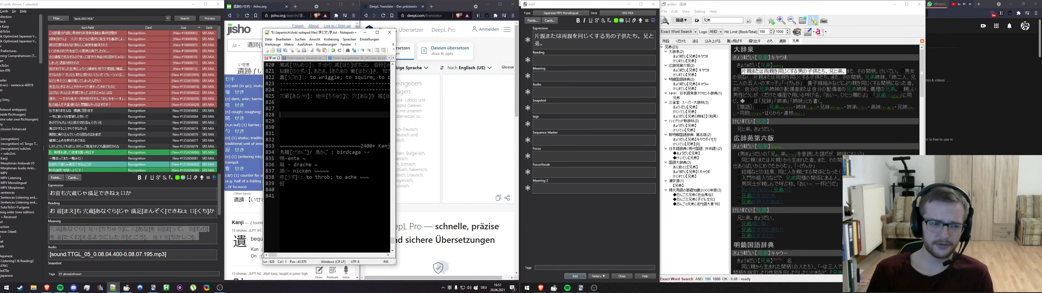
key("BackSpace")
key("BackSpace")
key("BackSpace")
key("BackSpace")
key("BackSpace")
key("BackSpace")
key("BackSpace")
key("BackSpace")
key("BackSpace")
key("BackSpace")
key("BackSpace")
key("BackSpace")
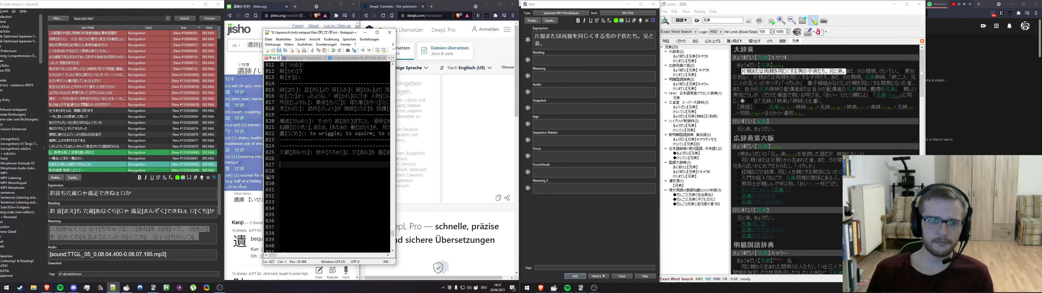
Review the 諸君 and 出現 cards, including the latter's source and Focus fields, and continue down to 俺、兄弟いないから
left_click(73, 169)
scroll(85, 136, "down", 1)
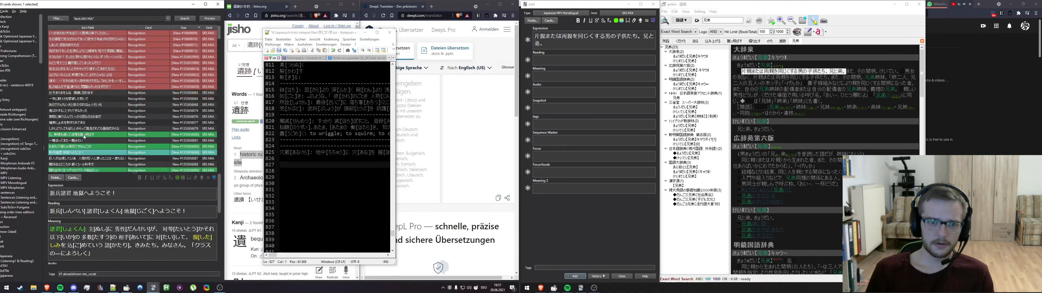
left_click(56, 230)
left_click(78, 159)
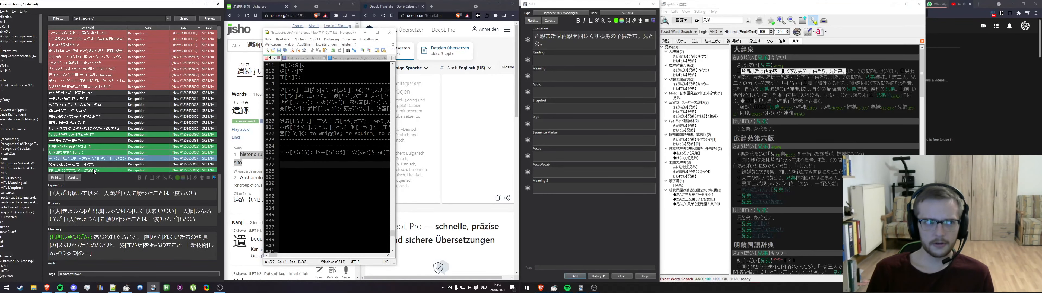
scroll(103, 206, "down", 2)
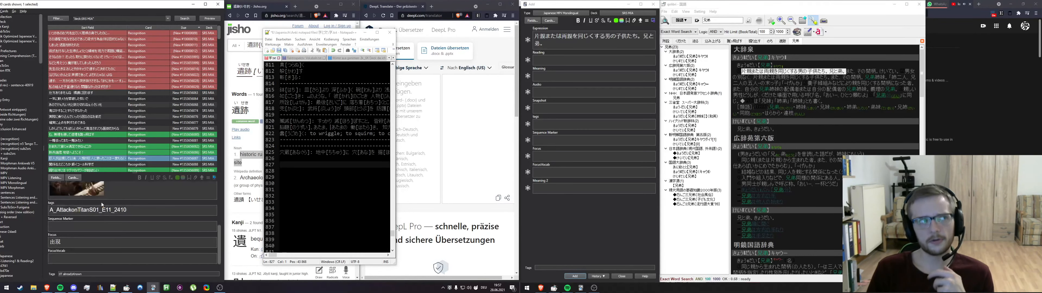
key("Down")
key("Down")
key("Down")
key("Down")
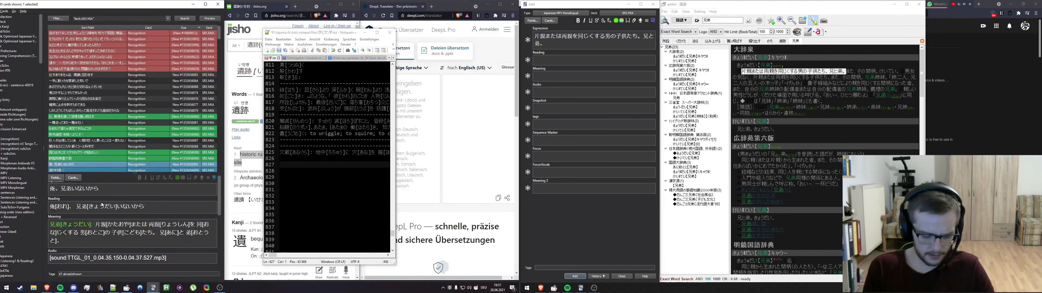
Browse the unfinished blue-flagged cards and examine the definition cards further down, such as 表彰 and 招く
key("Down")
key("Down")
key("Down")
key("Down")
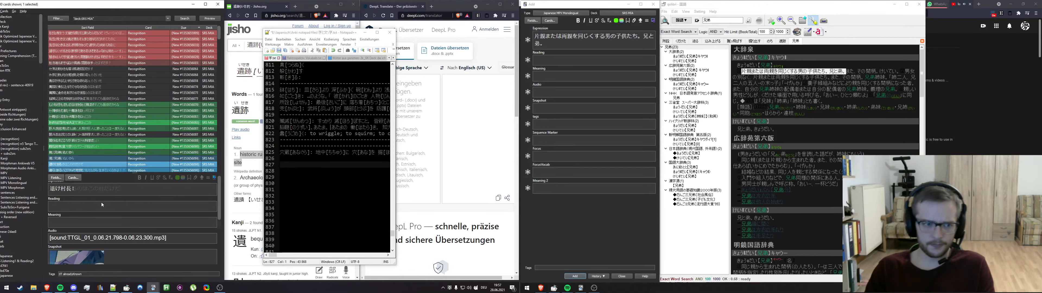
key("Down")
key("Down")
key("Down")
key("Down")
key("Down")
key("Down")
key("Down")
key("Down")
key("Down")
key("Down")
key("Down")
key("Down")
key("Down")
key("Down")
key("Down")
key("Down")
key("Down")
key("Down")
key("Down")
key("Down")
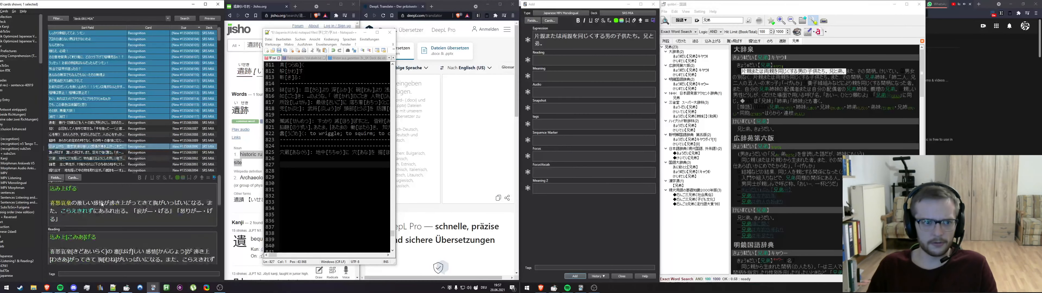
key("Up")
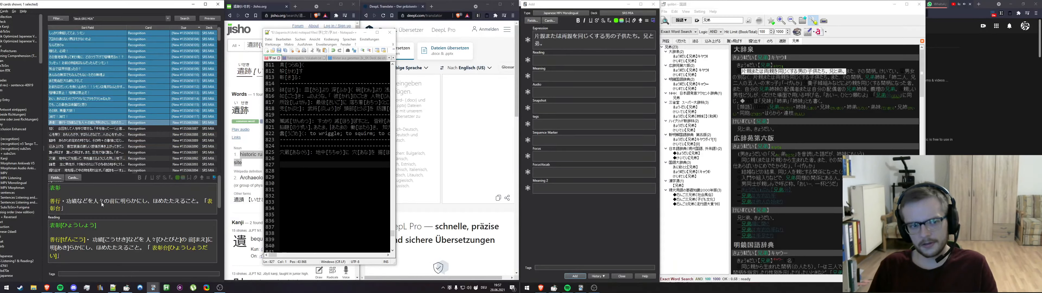
key("Down")
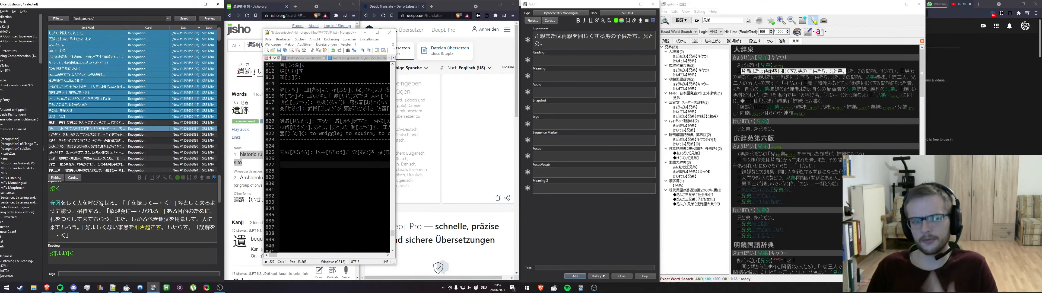
Copy the 喜怒哀楽[きどあいらく] Meaning from the 込み上げる card into the notes document
key("Down")
key("Down")
key("Down")
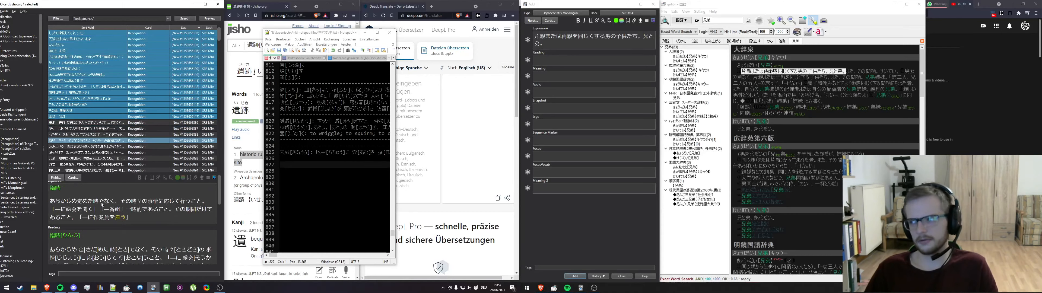
key("Down")
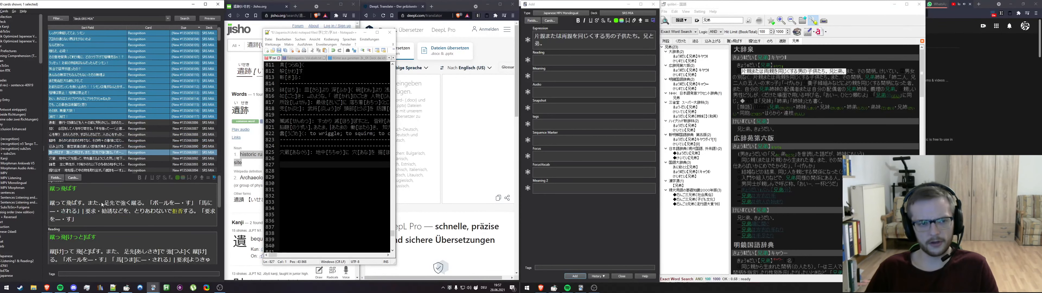
key("Up")
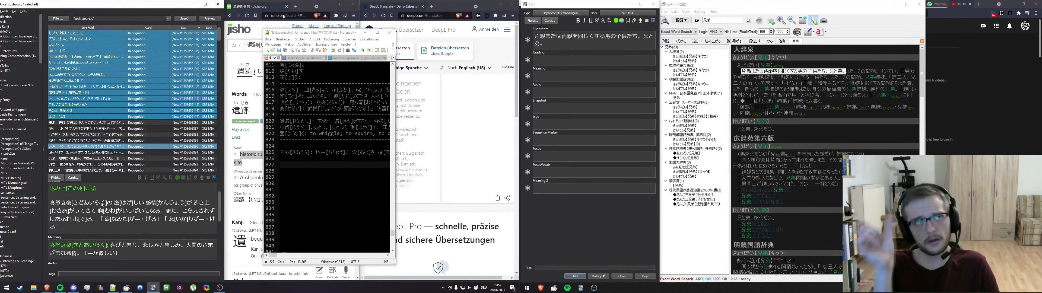
triple_click(81, 246)
left_click_drag(81, 246, 320, 158)
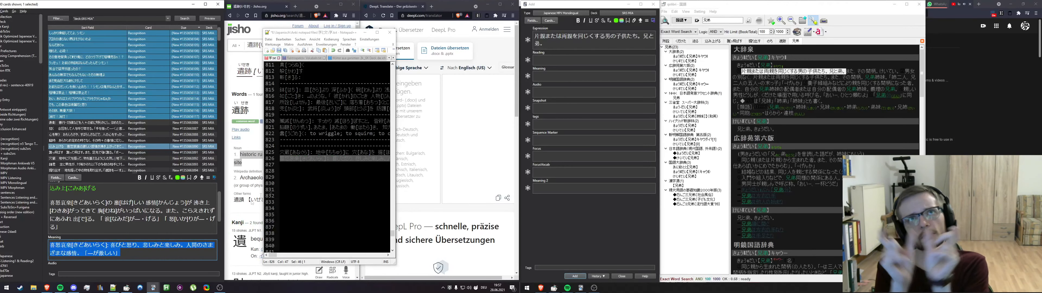
Review the Meaning fields of the definition cards covering 名画, 雇う and 拒否
left_click(93, 136)
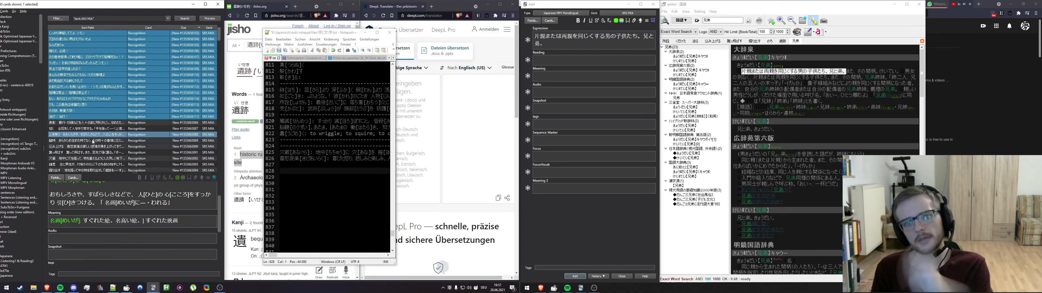
left_click(93, 141)
scroll(108, 221, "down", 1)
triple_click(102, 236)
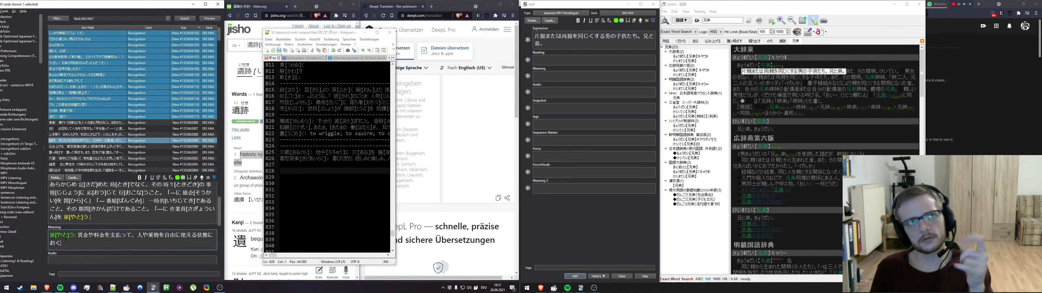
left_click(86, 136)
scroll(83, 221, "up", 1)
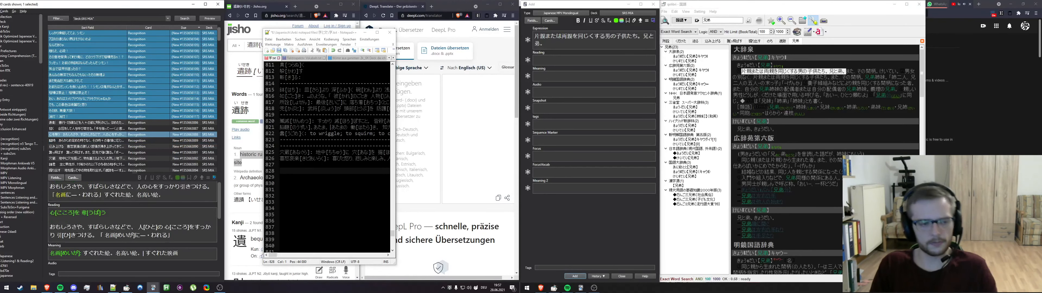
left_click(84, 130)
key("Down")
key("Down")
scroll(77, 233, "down", 1)
key("Down")
scroll(77, 235, "down", 1)
key("Down")
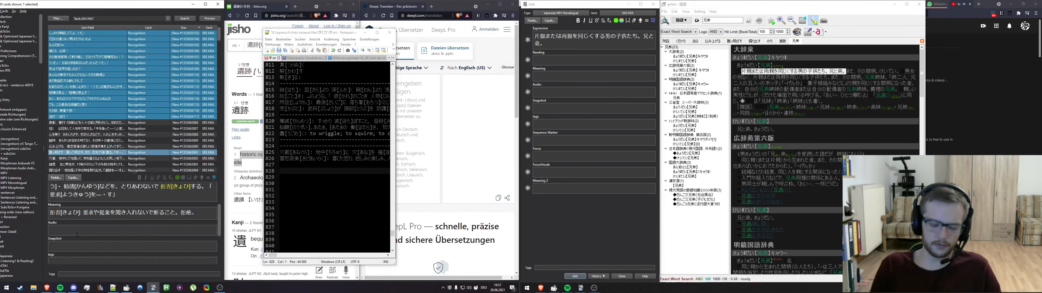
Copy the complete 蓄える[たくわえる] Meaning from the following card into the notes document
key("Down")
scroll(76, 235, "up", 3)
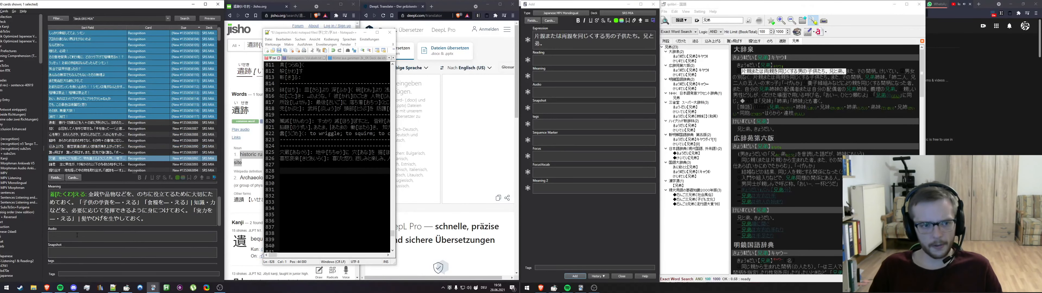
left_click(65, 243)
key("ctrl+a")
left_click_drag(65, 244, 334, 165)
Examine the 諸君 card, the 遺跡 Meaning on the 掘り出す card and the 隻 Meaning on the card after it
key("Down")
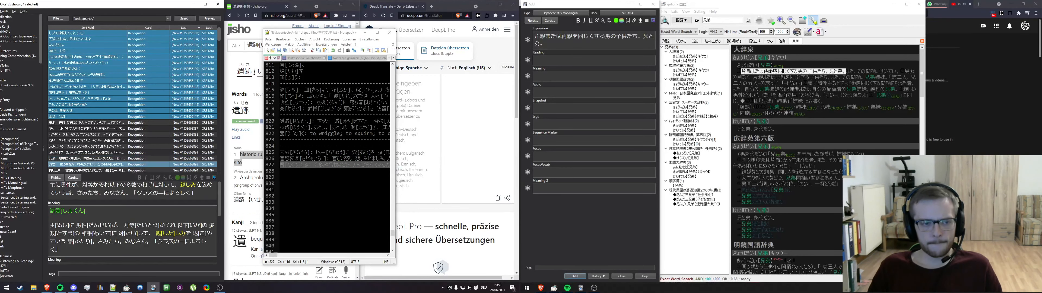
key("Down")
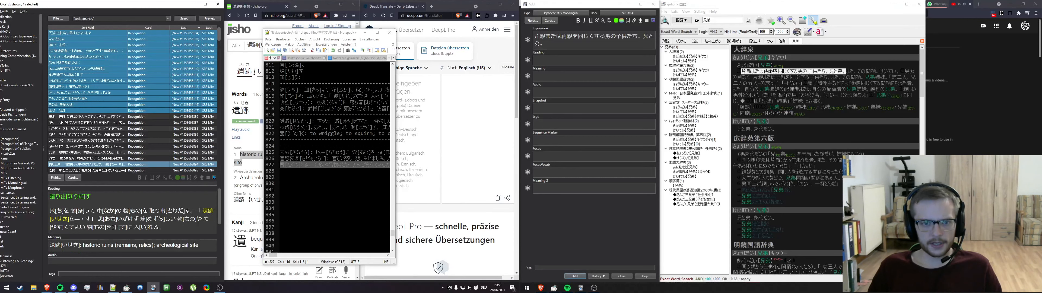
scroll(115, 227, "down", 1)
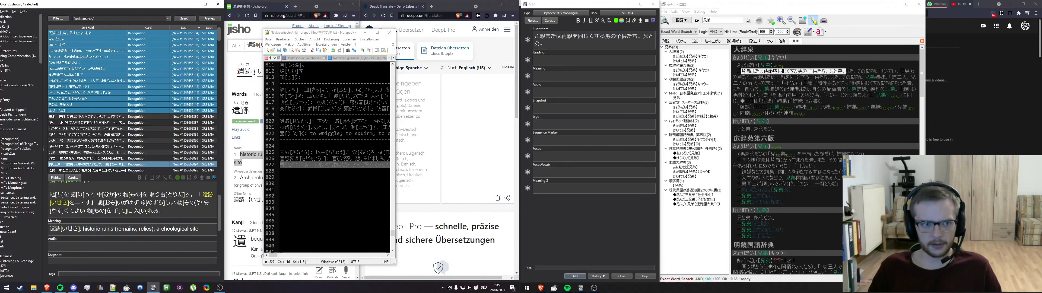
triple_click(56, 229)
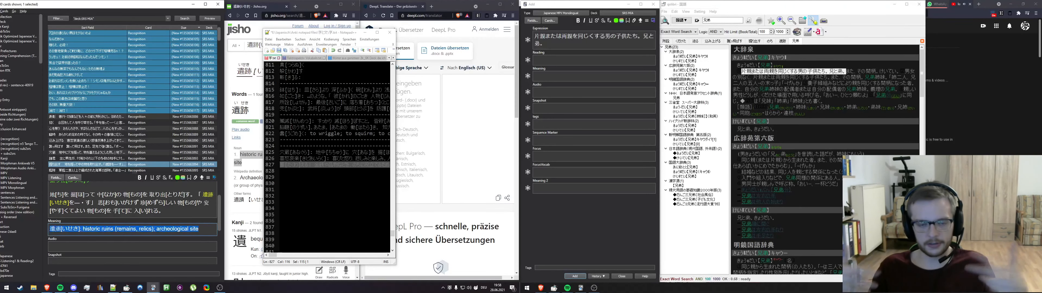
left_click(56, 229)
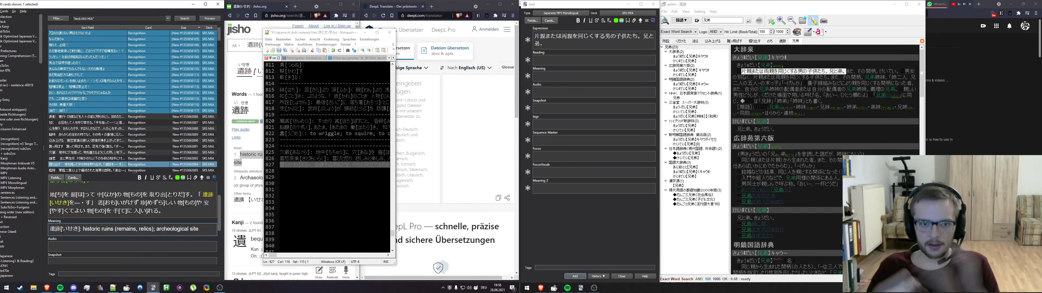
left_click(100, 170)
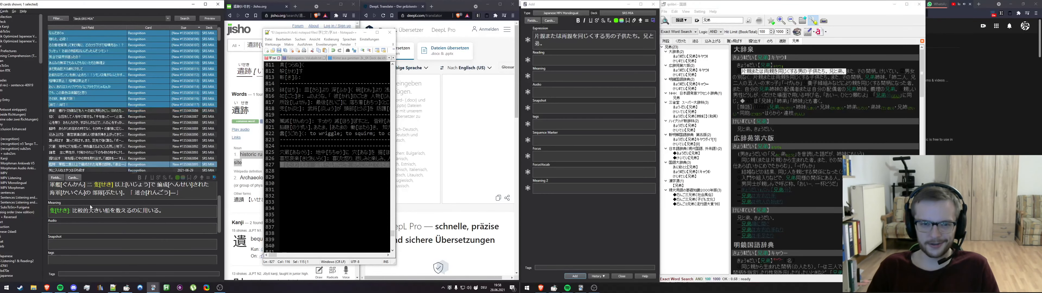
key("Down")
key("Up")
key("Up")
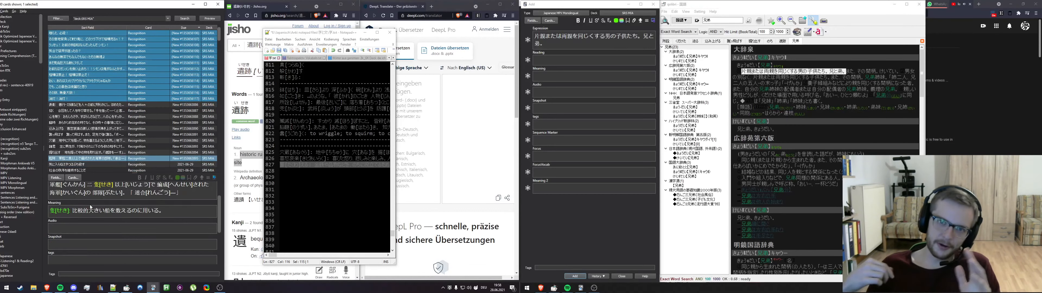
Copy the 遺跡[いせき] Meaning into the notes document and recheck the card explaining 隻
left_click(58, 229)
key("ctrl+a")
left_click_drag(59, 229, 318, 172)
left_click(290, 172)
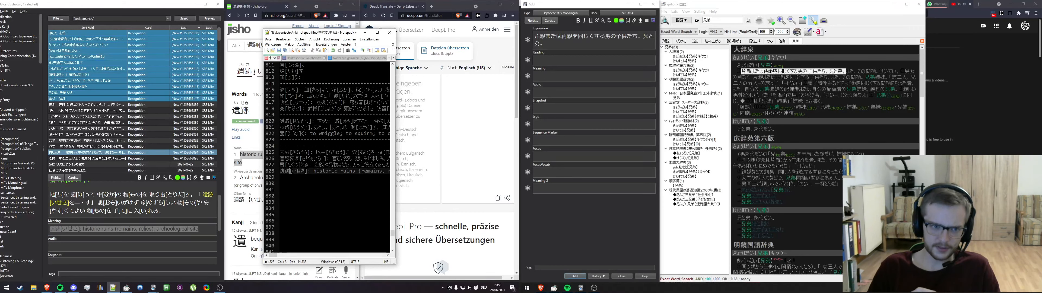
left_click(117, 159)
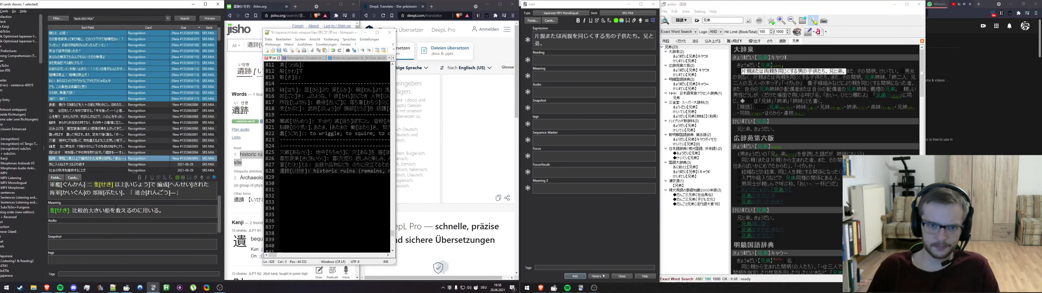
key("Down")
key("Up")
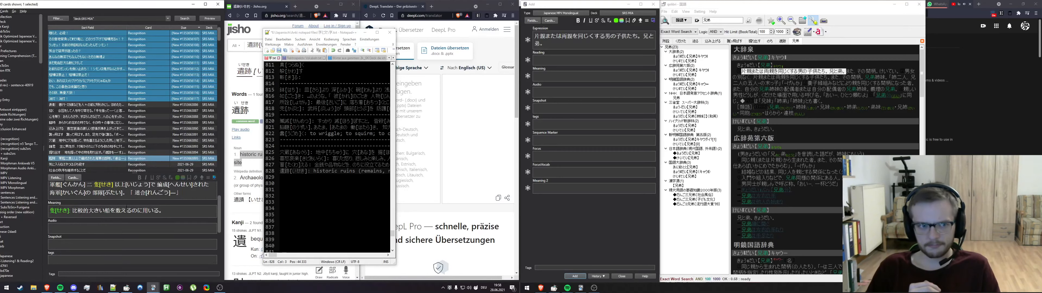
Search the whole card collection for the kanji 蔵 taken from the 穴蔵 line in the notes
left_click(17, 17)
left_click(292, 146)
key("Down")
key("shift+Left")
key("ctrl+c")
left_click(81, 17)
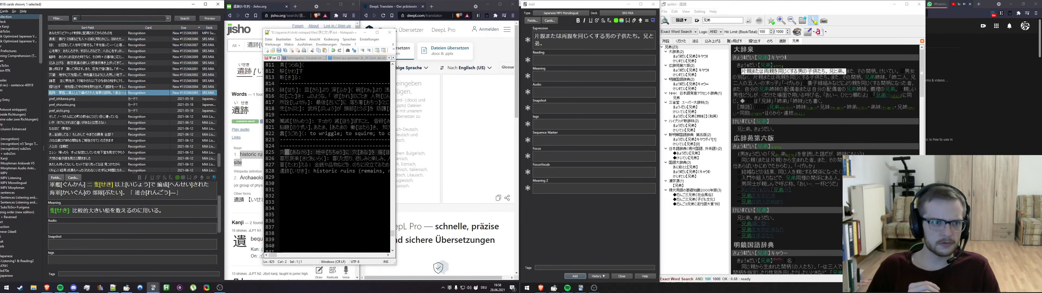
key("ctrl+v")
key("Return")
scroll(144, 87, "down", 12)
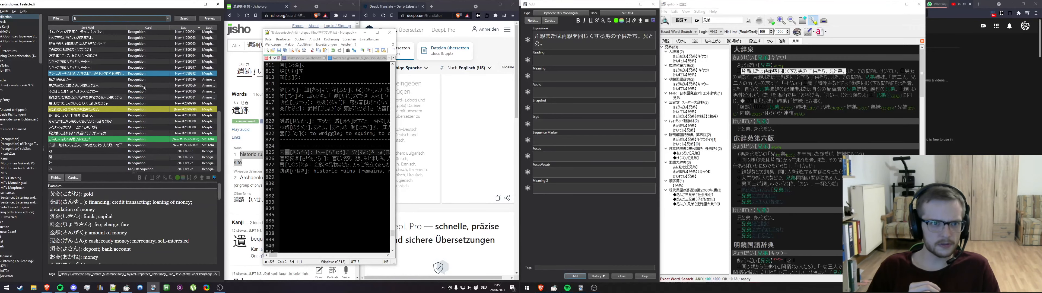
Reschedule the 蔵 kanji card to the end of the new card queue
left_click(64, 153)
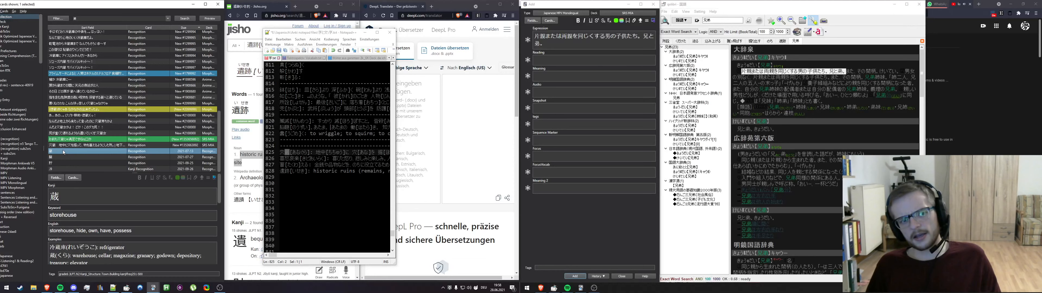
right_click(64, 152)
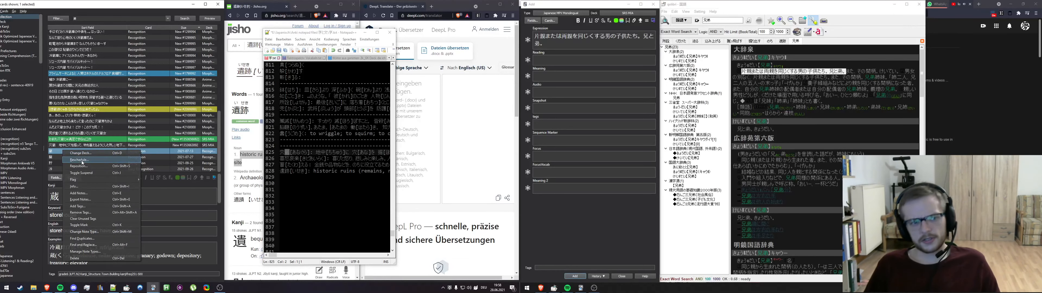
left_click(82, 162)
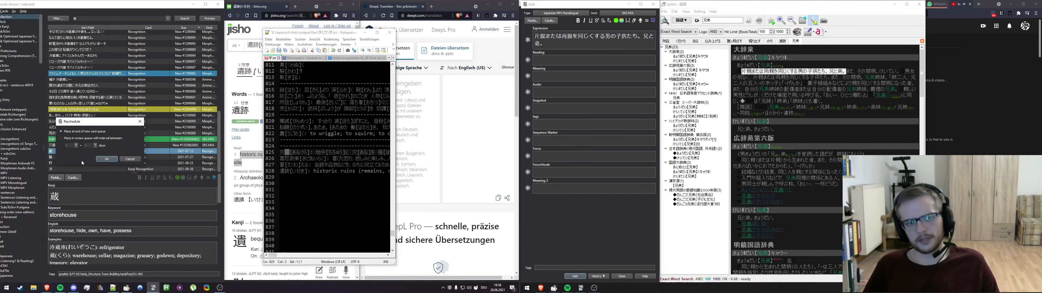
left_click(106, 159)
Find the 哀 kanji card using the 喜怒哀楽 line in the notes and reschedule it to the end of the new card queue
left_click(291, 177)
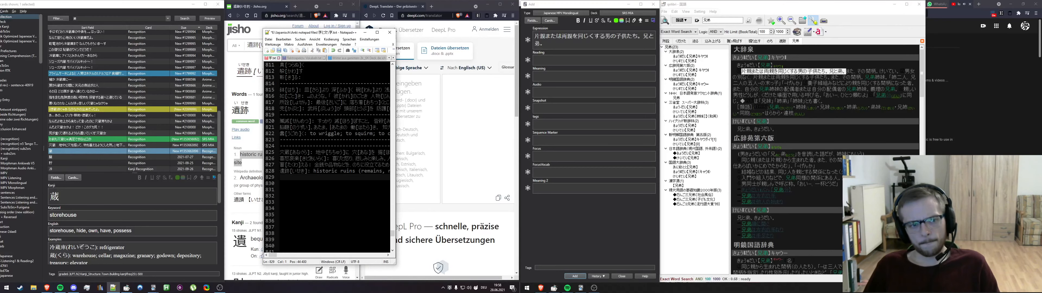
left_click_drag(300, 159, 279, 159)
left_click(299, 140)
left_click(96, 19)
key("ctrl+v")
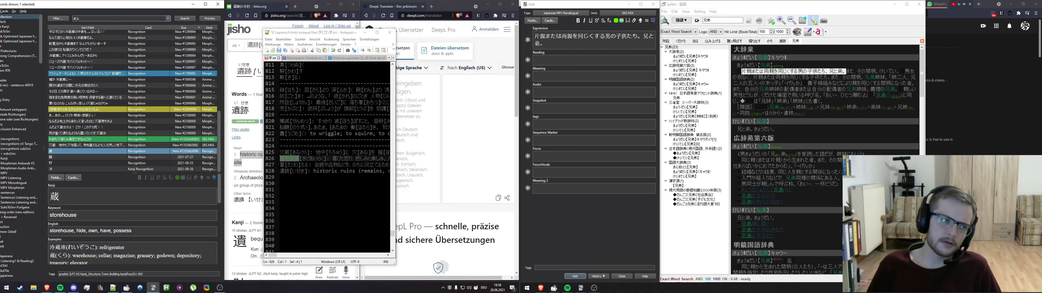
key("Return")
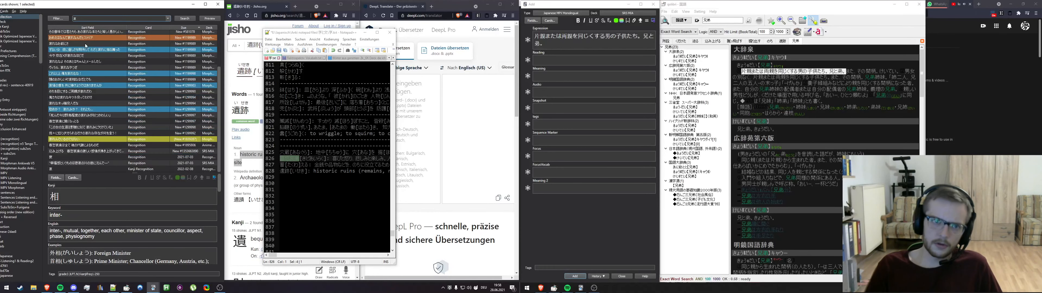
left_click(82, 169)
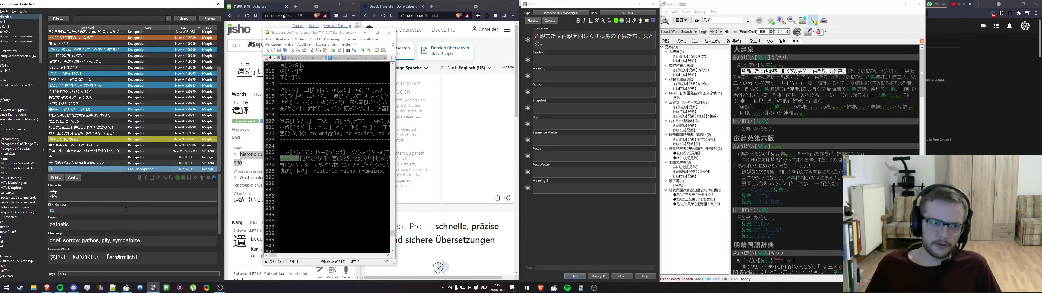
right_click(80, 171)
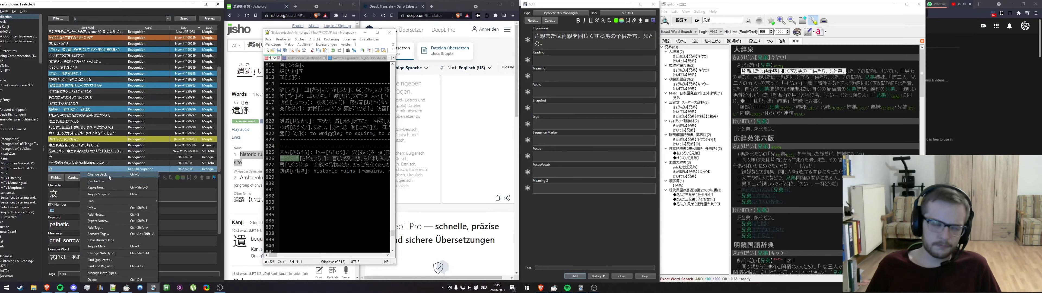
left_click(92, 182)
left_click(109, 159)
Search the collection for 蓄 from the notes and move its Recognition card out of the All in One Kanji deck
left_click(324, 159)
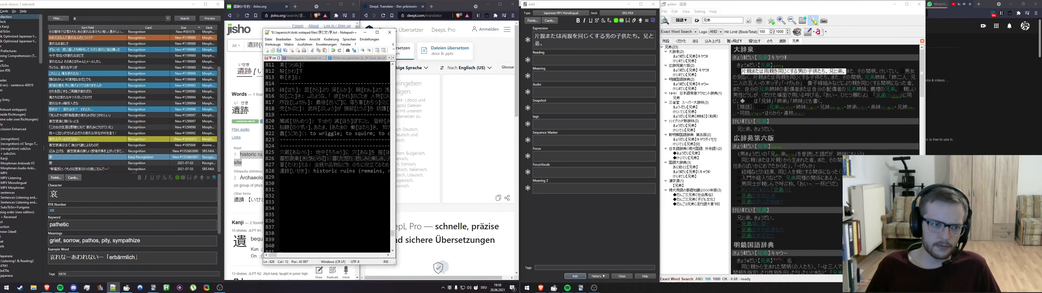
left_click_drag(285, 165, 280, 165)
left_click_drag(81, 19, 63, 24)
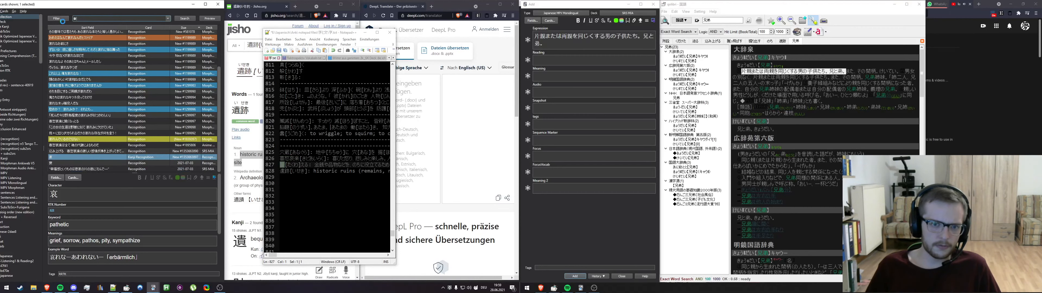
key("ctrl+v")
key("Return")
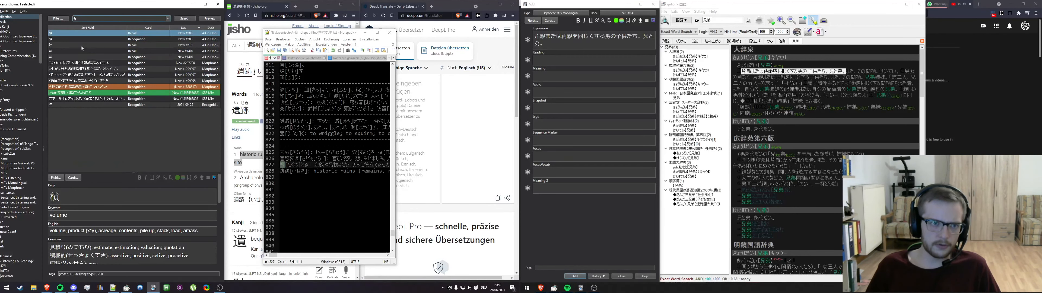
left_click(65, 57)
right_click(66, 58)
left_click(95, 92)
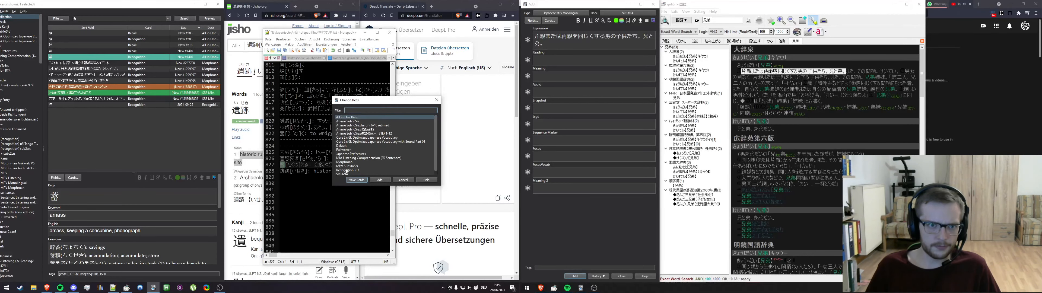
double_click(347, 167)
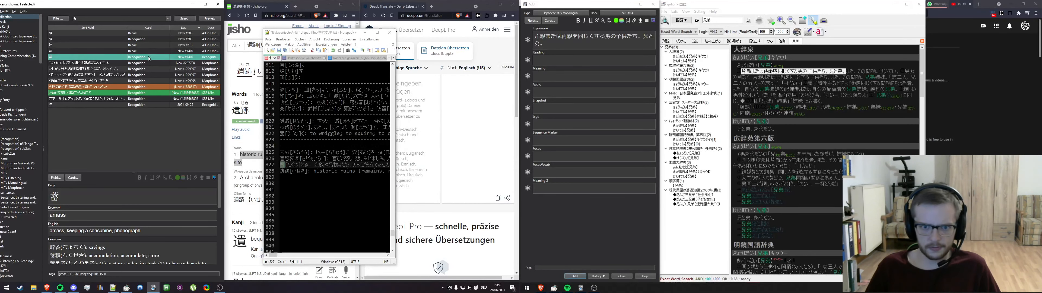
left_click(306, 121)
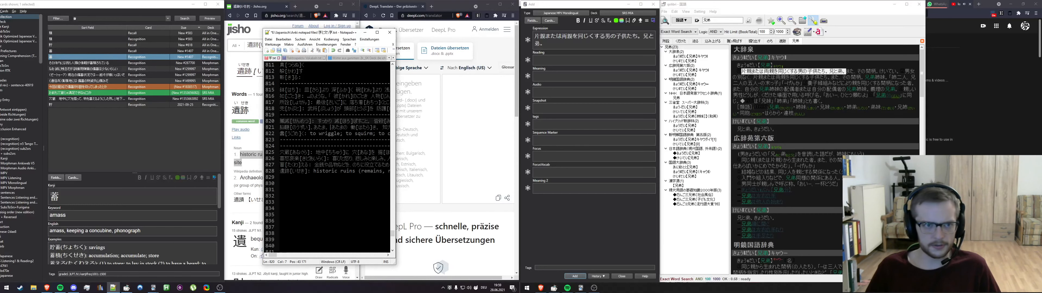
Search the collection for the kanji 跡 from the 遺跡 line in the notes and open its Kanji Recognition card
left_click_drag(285, 171, 289, 171)
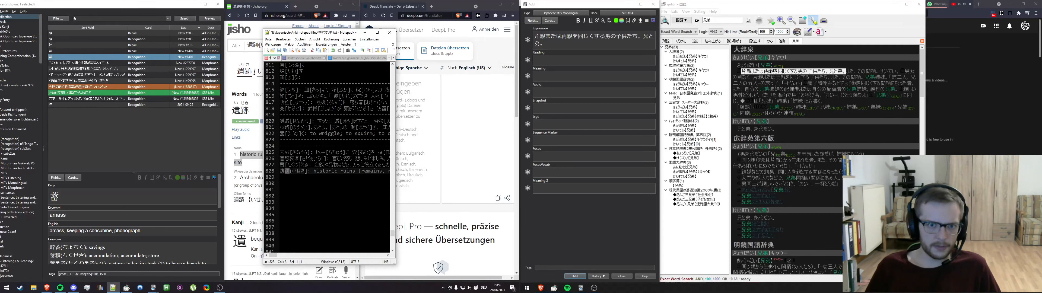
double_click(77, 19)
key("ctrl+v")
key("Return")
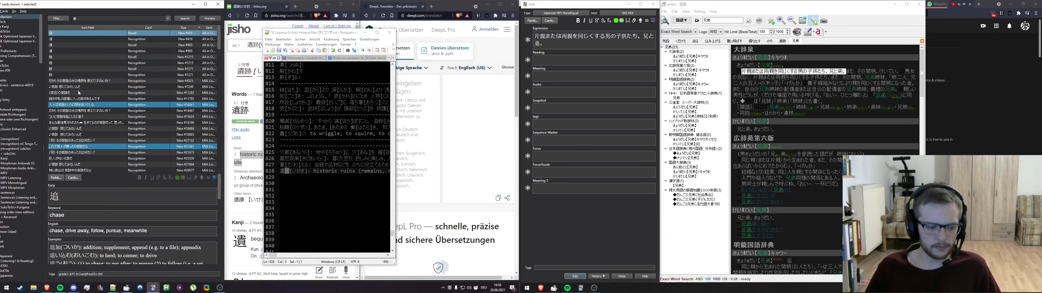
scroll(77, 87, "down", 20)
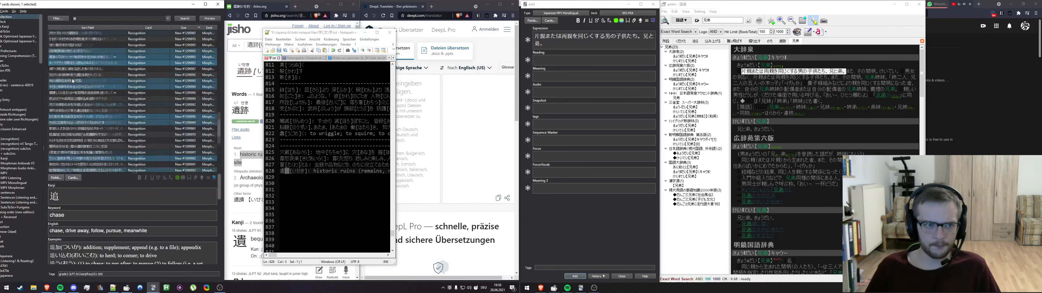
scroll(72, 81, "down", 5)
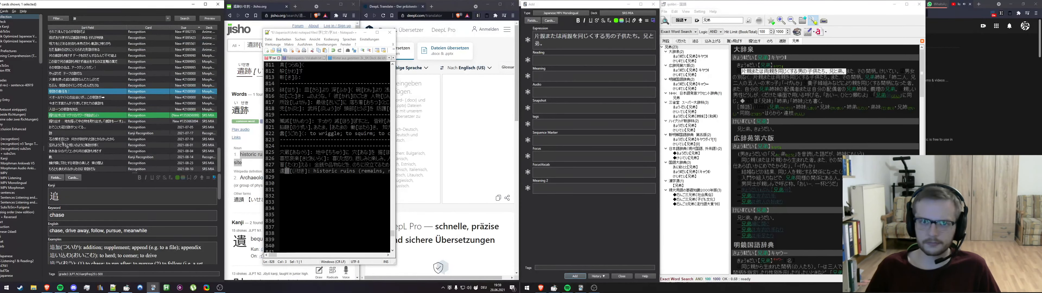
left_click(101, 133)
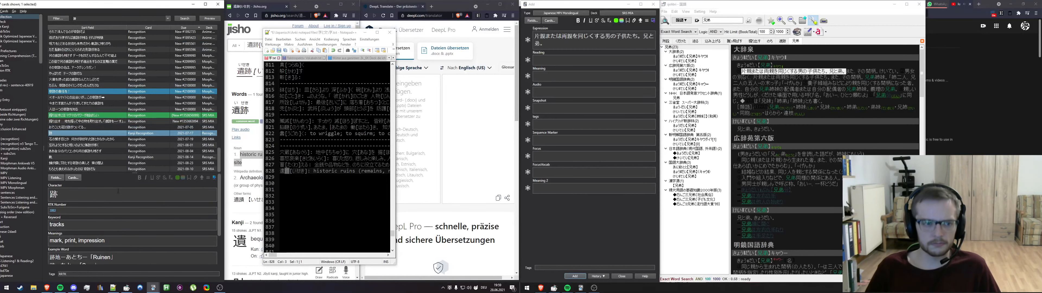
scroll(133, 101, "up", 5)
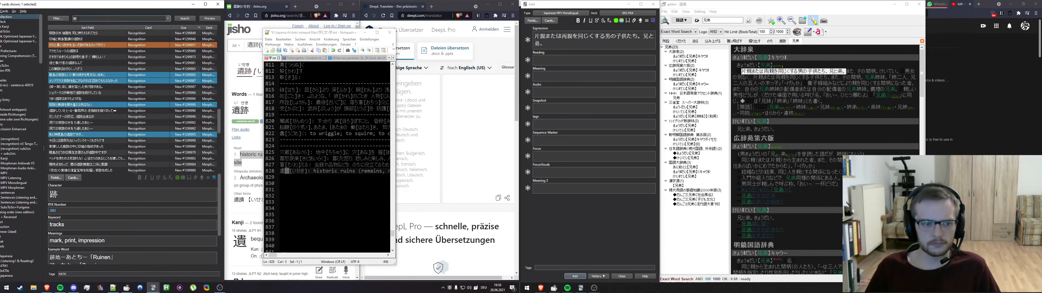
Delete the 遺跡 line from the notes and look over the example words and story of the 跡 card
triple_click(301, 172)
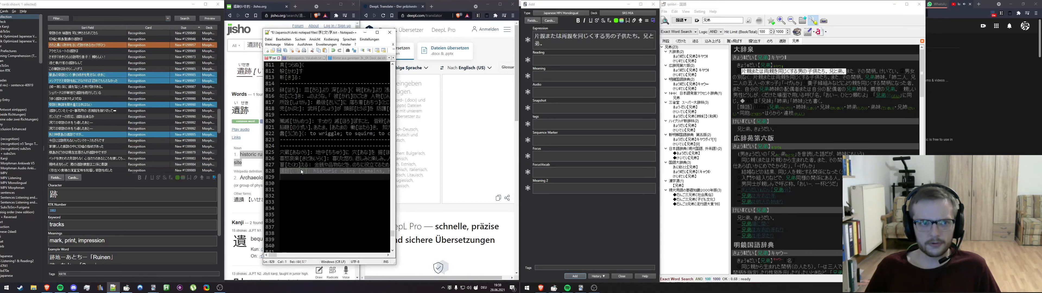
key("BackSpace")
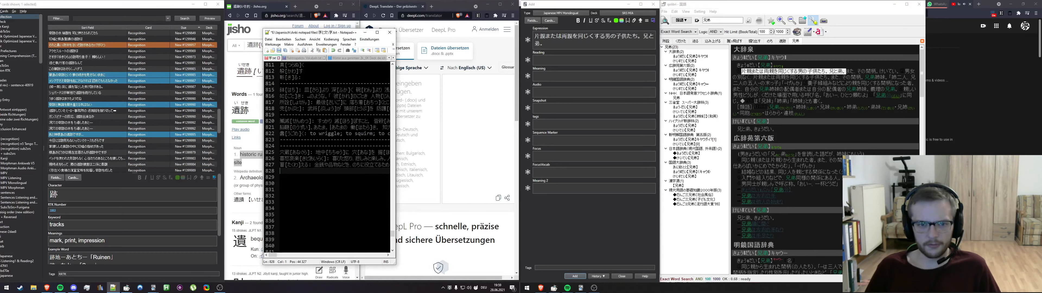
scroll(140, 226, "down", 1)
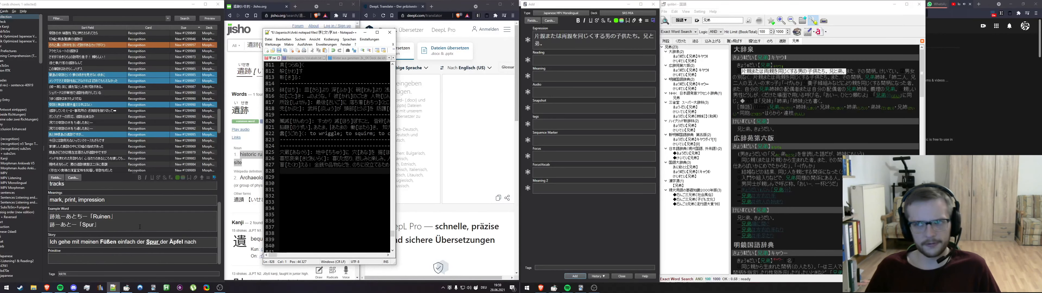
scroll(140, 227, "up", 1)
key("Escape")
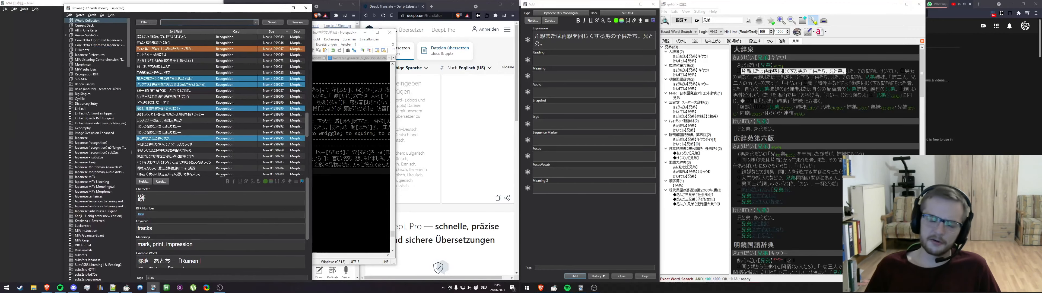
Clear the add-note and dictionary windows off the screen and switch to OBS
left_click(654, 4)
left_click(582, 149)
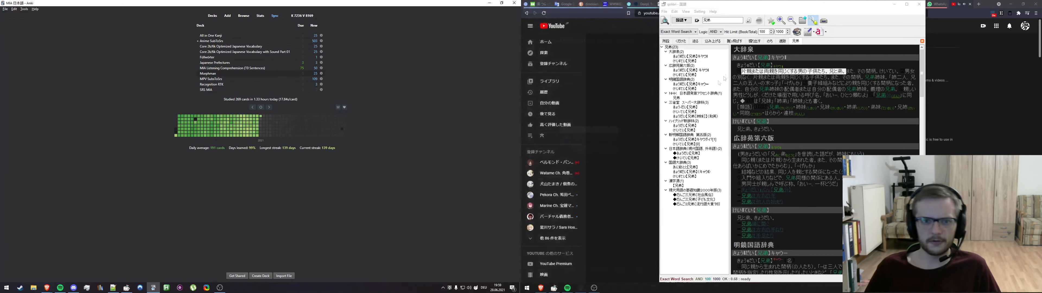
left_click(895, 4)
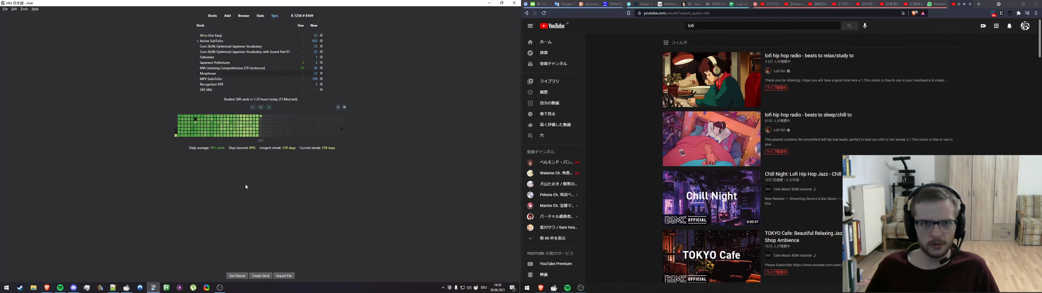
left_click(580, 287)
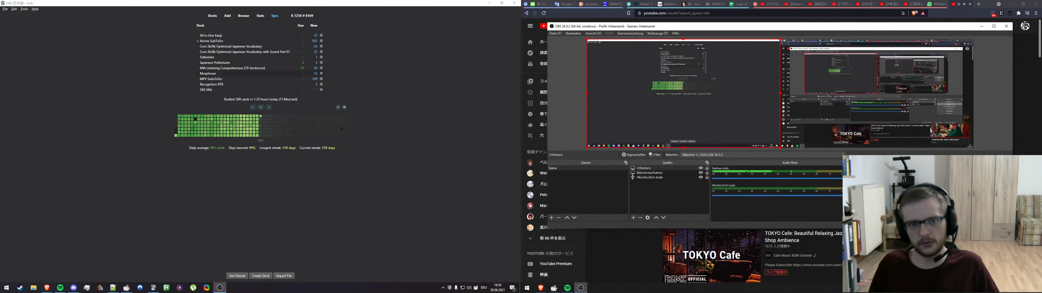